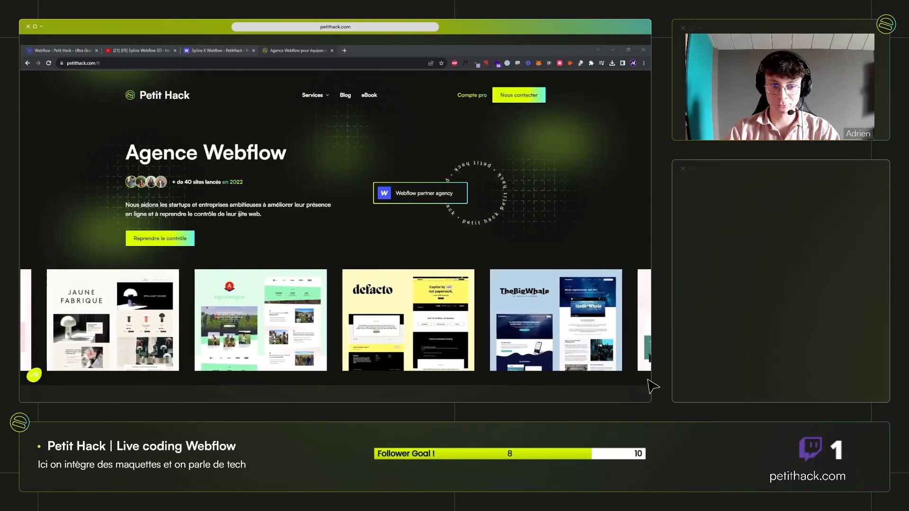
{"action": "scroll", "coordinate": [197, 169], "scroll_direction": "down", "scroll_amount": 2}
{"action": "scroll", "coordinate": [198, 169], "scroll_direction": "up", "scroll_amount": 2}
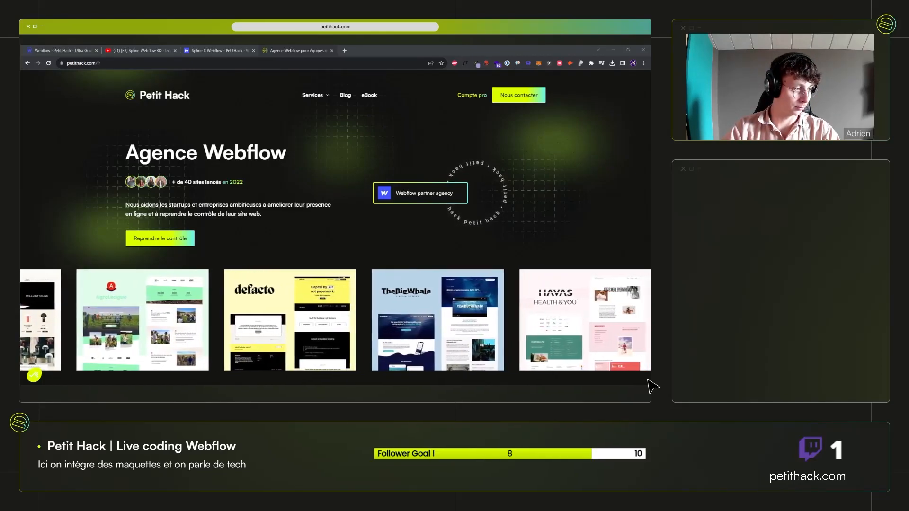
{"action": "key", "text": "F11"}
{"action": "scroll", "coordinate": [407, 213], "scroll_direction": "down", "scroll_amount": 2}
{"action": "scroll", "coordinate": [403, 215], "scroll_direction": "up", "scroll_amount": 2}
{"action": "left_click", "coordinate": [335, 67]}
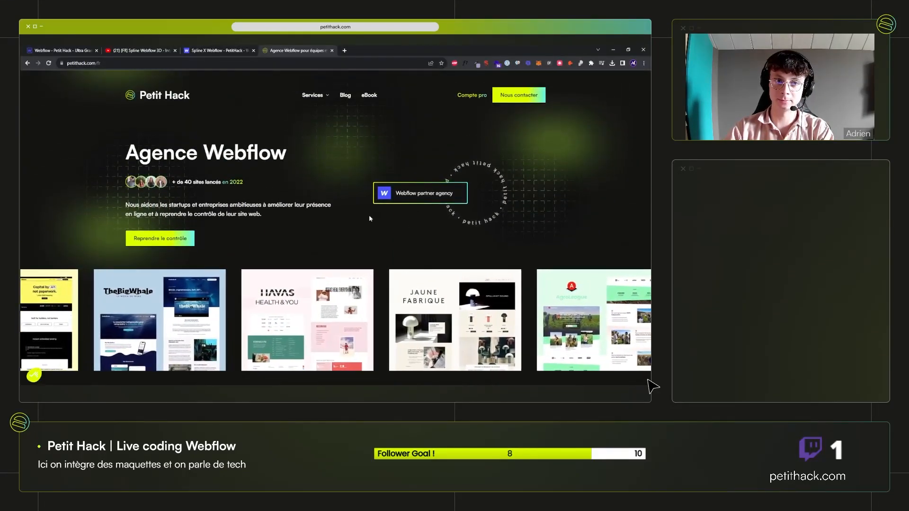
Switch to Figma and examine the Ultra gradient reference image, the Palette swatches and the PetitHack Ultra Gradient mockup.
{"action": "key", "text": "alt+Tab"}
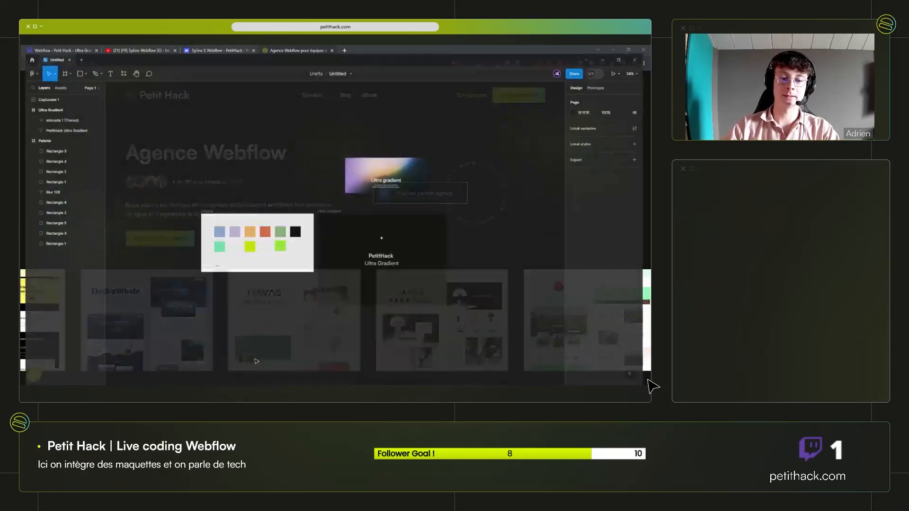
{"action": "scroll", "coordinate": [296, 162], "scroll_direction": "up", "scroll_amount": 2}
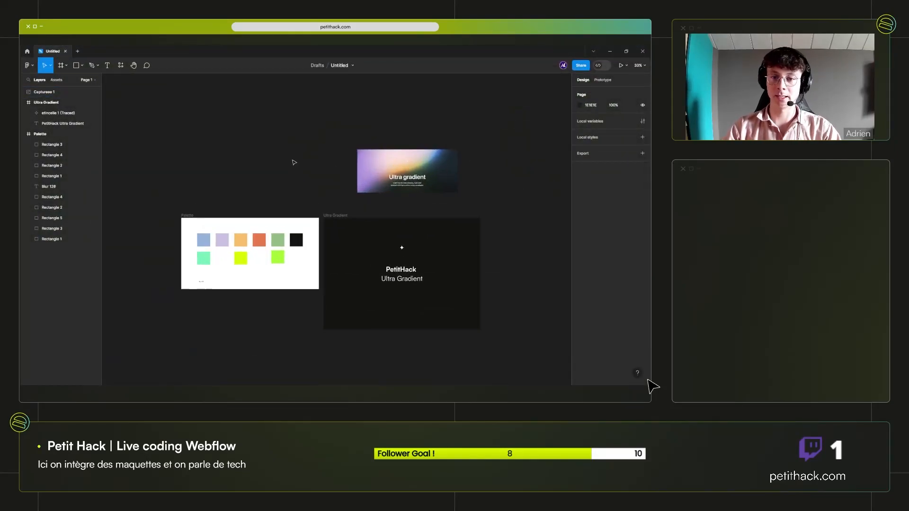
{"action": "scroll", "coordinate": [287, 163], "scroll_direction": "down", "scroll_amount": 2}
{"action": "scroll", "coordinate": [285, 165], "scroll_direction": "up", "scroll_amount": 1}
{"action": "scroll", "coordinate": [285, 164], "scroll_direction": "up", "scroll_amount": 1}
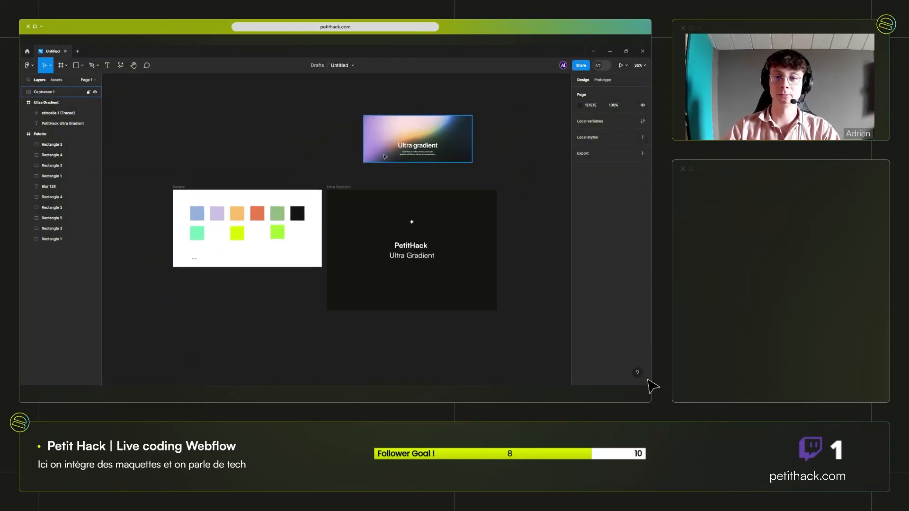
{"action": "scroll", "coordinate": [294, 104], "scroll_direction": "up", "scroll_amount": 1}
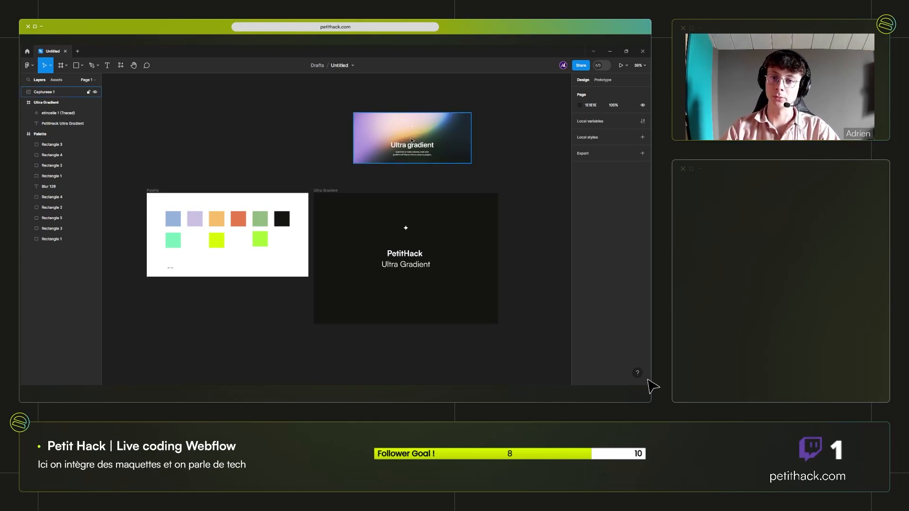
{"action": "scroll", "coordinate": [435, 134], "scroll_direction": "up", "scroll_amount": 1}
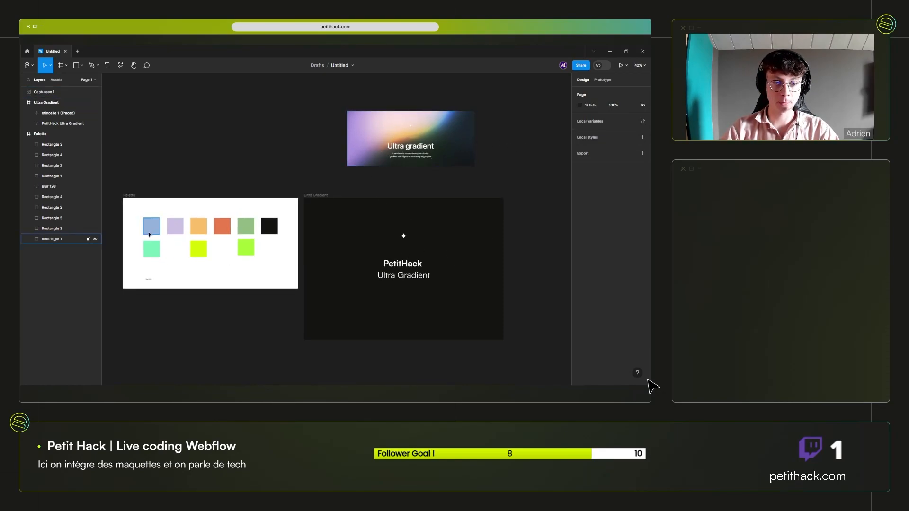
{"action": "scroll", "coordinate": [150, 233], "scroll_direction": "down", "scroll_amount": 3}
{"action": "scroll", "coordinate": [146, 229], "scroll_direction": "up", "scroll_amount": 2}
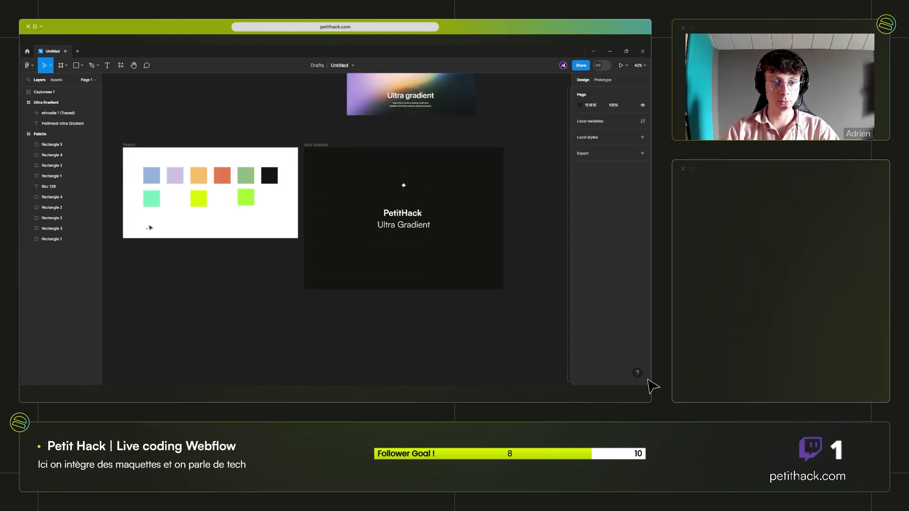
{"action": "left_click_drag", "start_coordinate": [143, 187], "coordinate": [275, 239]}
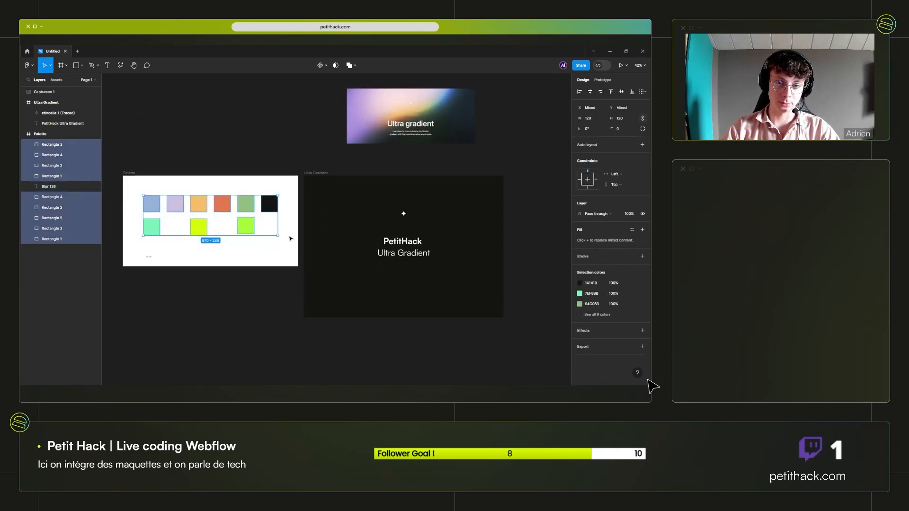
{"action": "left_click", "coordinate": [288, 236]}
Duplicate the black swatch in the Palette frame and place the copy directly beneath the original.
{"action": "left_click", "coordinate": [270, 205]}
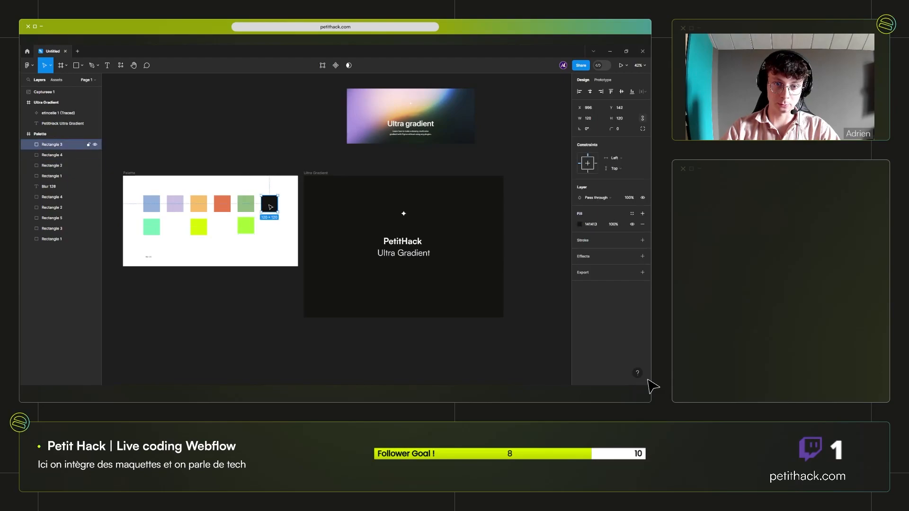
{"action": "left_click_drag", "start_coordinate": [272, 205], "coordinate": [273, 226]}
{"action": "left_click", "coordinate": [292, 148]}
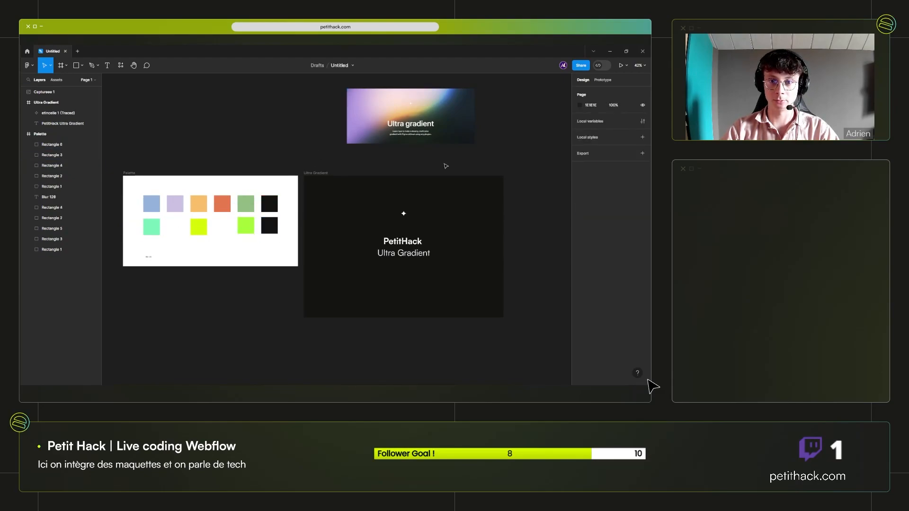
Close the Petit Hack Webflow profile page in the browser and switch to the Ultra Gradient project in the Webflow Designer.
{"action": "scroll", "coordinate": [421, 147], "scroll_direction": "up", "scroll_amount": 1}
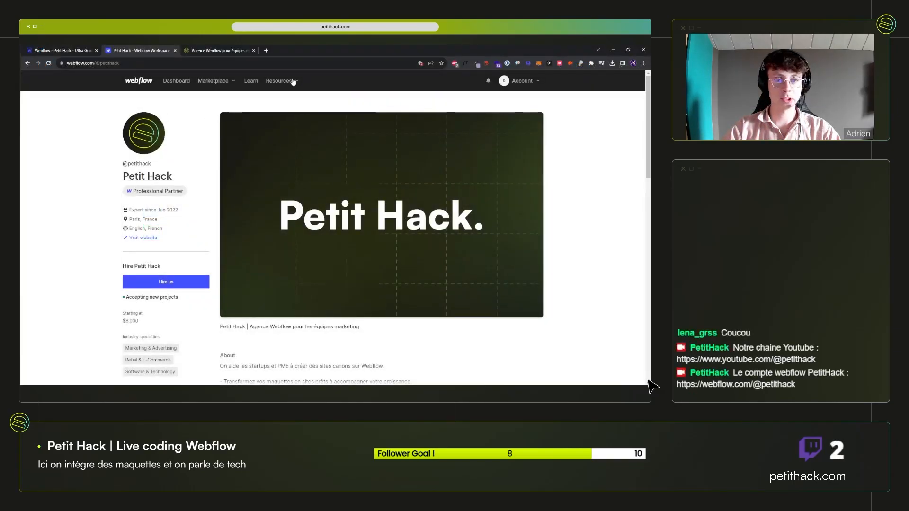
{"action": "left_click", "coordinate": [175, 50]}
{"action": "left_click", "coordinate": [46, 49]}
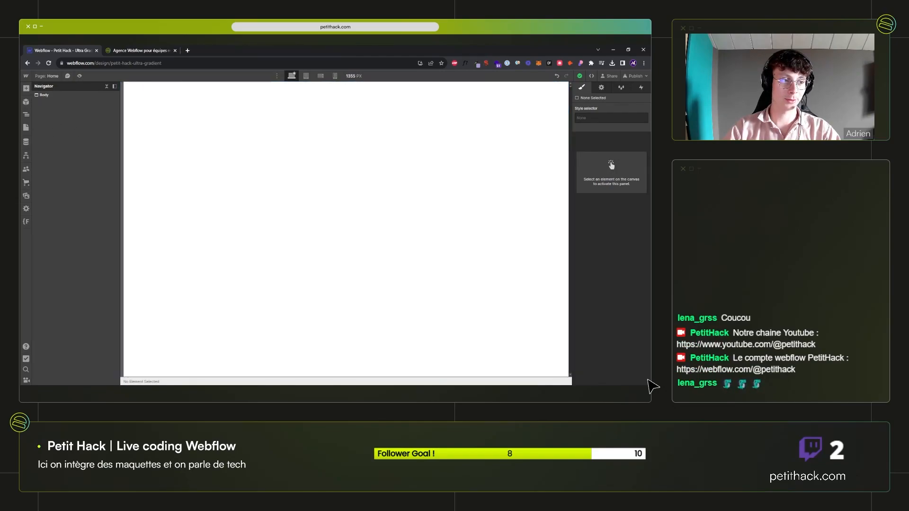
Insert a Div Block inside the Body and assign it the class page-wrapper.
{"action": "left_click", "coordinate": [56, 95]}
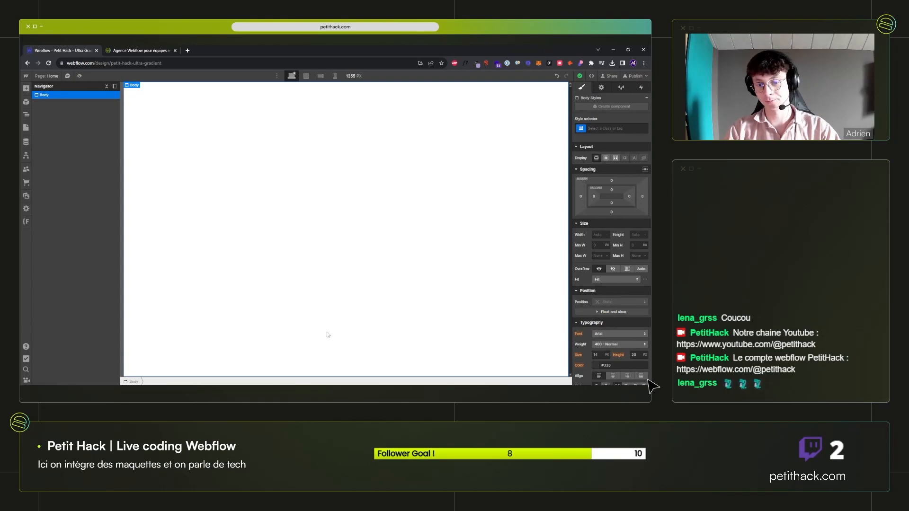
{"action": "key", "text": "alt+Tab"}
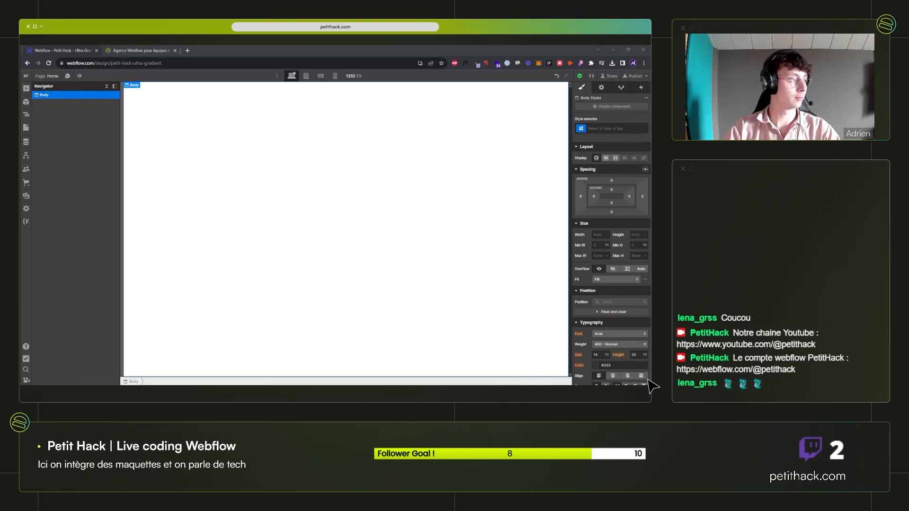
{"action": "key", "text": "alt+Tab"}
{"action": "scroll", "coordinate": [611, 260], "scroll_direction": "down", "scroll_amount": 6}
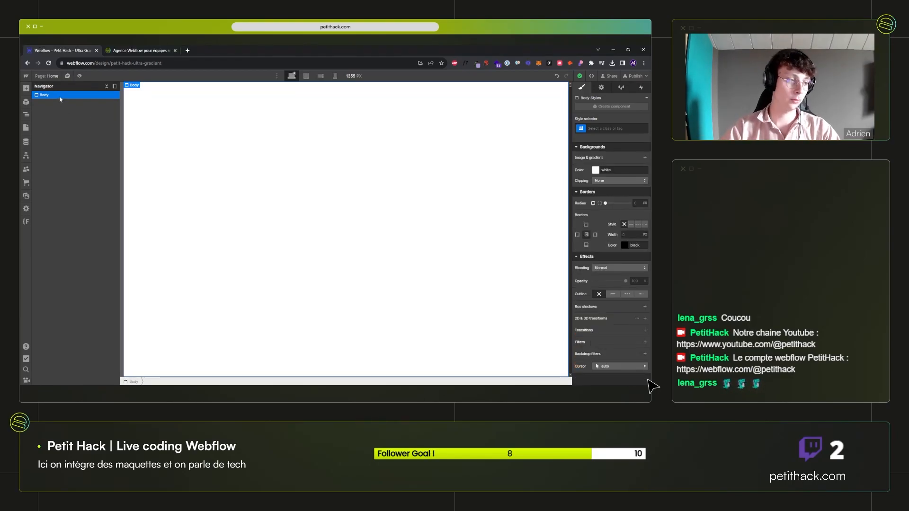
{"action": "key", "text": "ctrl+k"}
{"action": "type", "text": "div"}
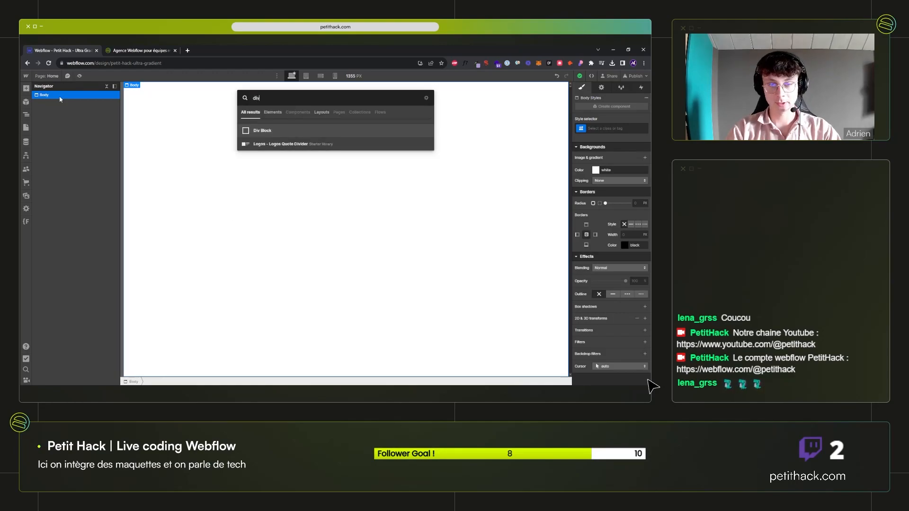
{"action": "key", "text": "Return"}
{"action": "key", "text": "ctrl+Return"}
{"action": "type", "text": "page-wrapper"}
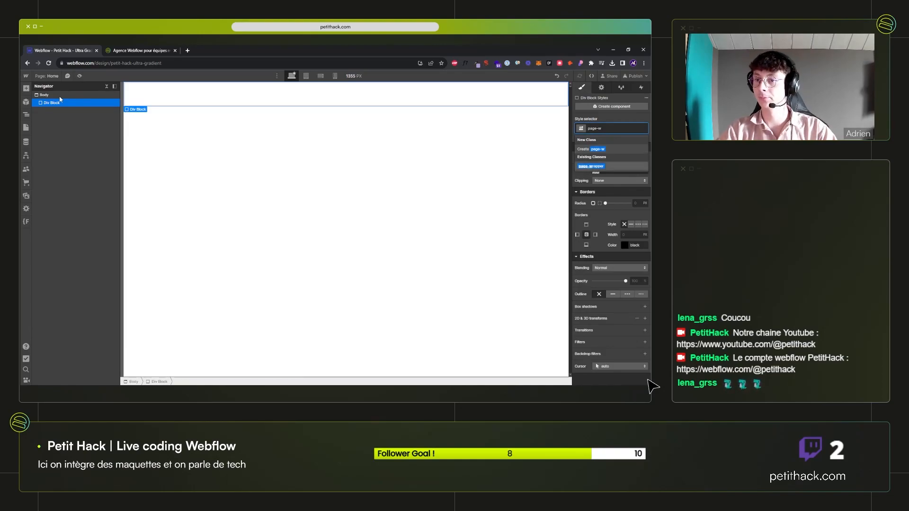
{"action": "key", "text": "Return"}
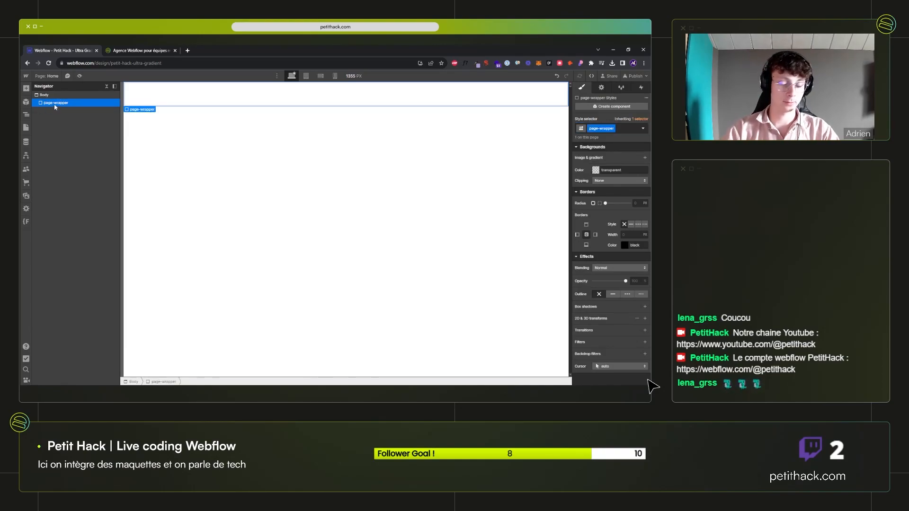
Insert a Div Block inside page-wrapper, give it the new class main-wrappeur and expand page-wrapper in the element tree.
{"action": "key", "text": "ctrl+l"}
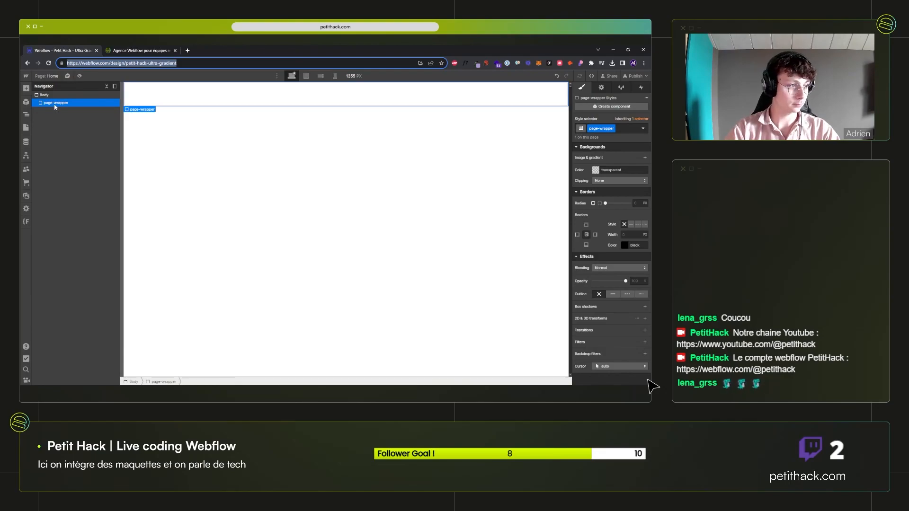
{"action": "type", "text": "m"}
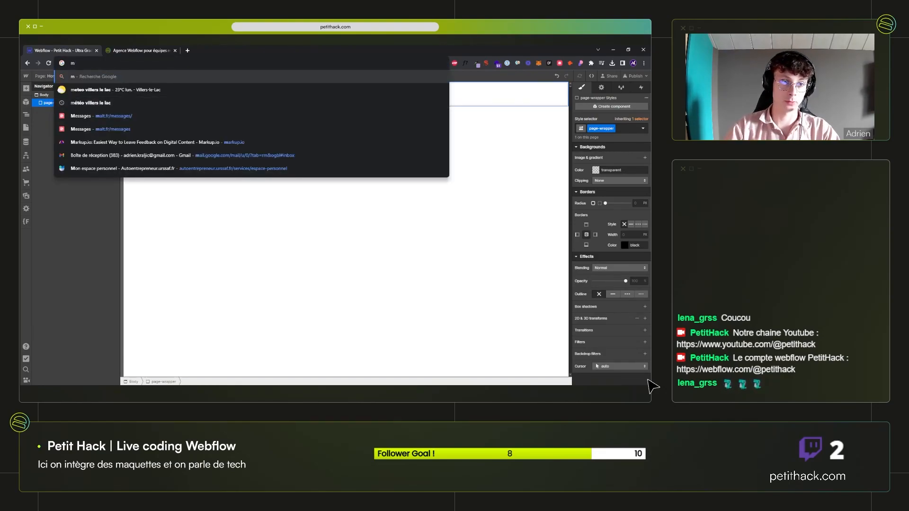
{"action": "left_click", "coordinate": [69, 104]}
{"action": "key", "text": "ctrl+k"}
{"action": "type", "text": "div"}
{"action": "key", "text": "Return"}
{"action": "key", "text": "ctrl+Return"}
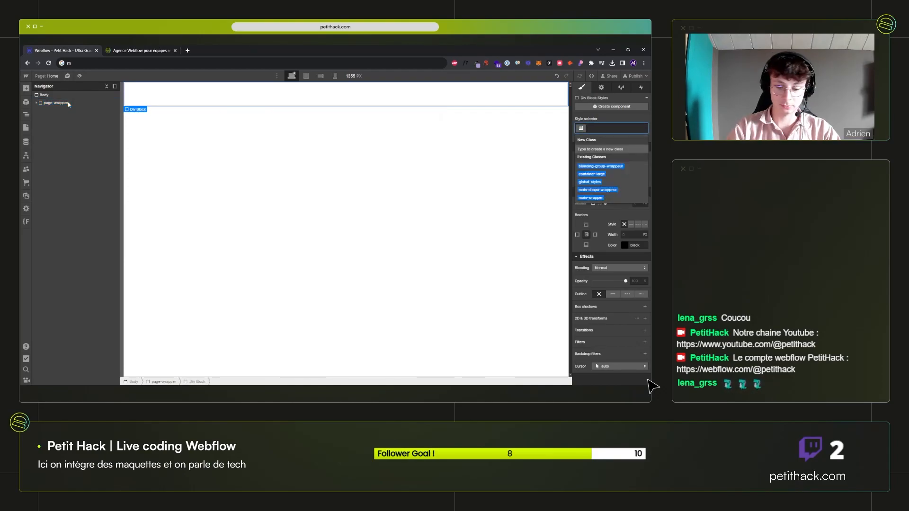
{"action": "type", "text": "main-w"}
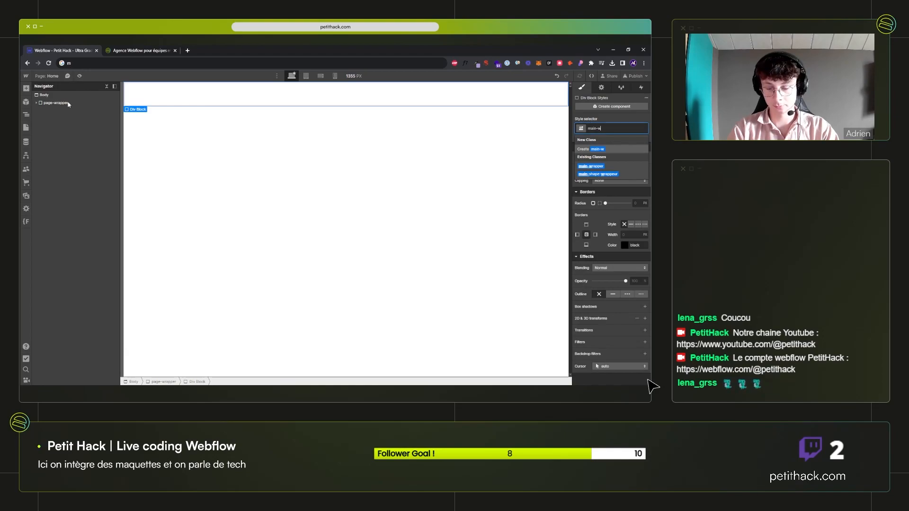
{"action": "type", "text": "rappeur"}
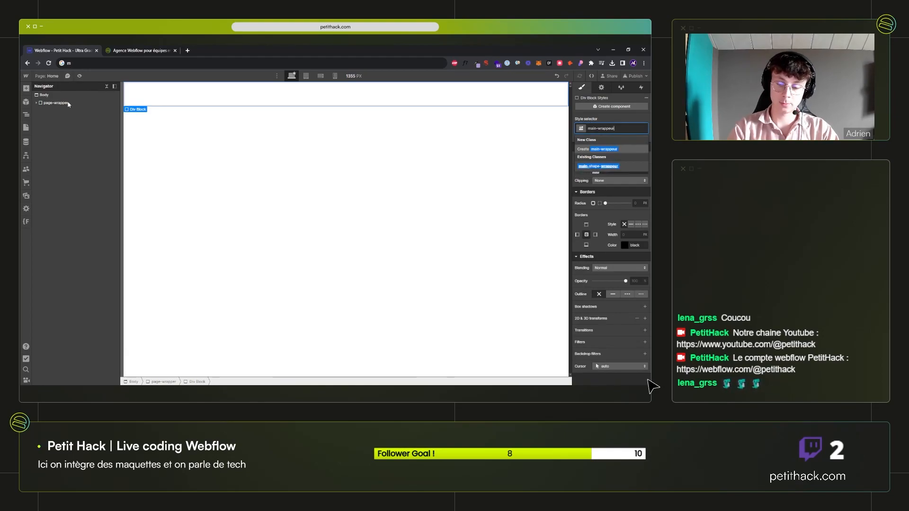
{"action": "key", "text": "Return"}
{"action": "left_click", "coordinate": [37, 103]}
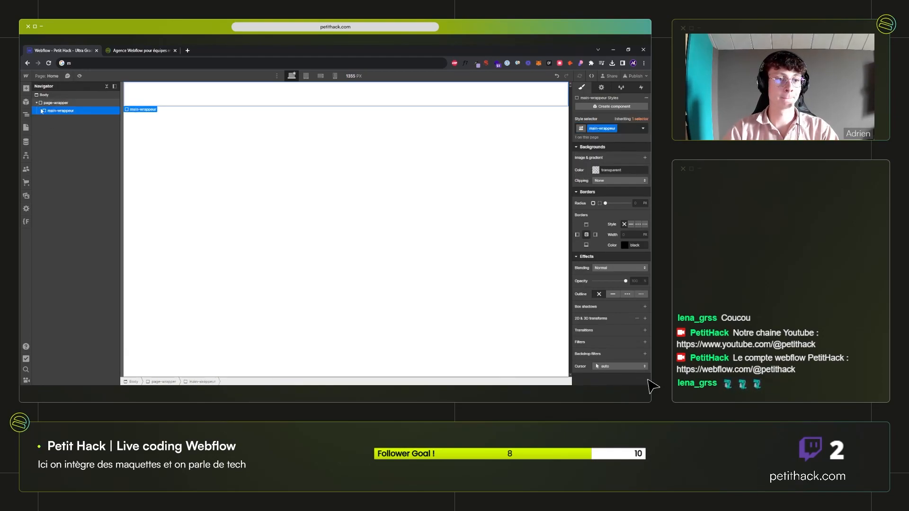
Insert a Div Block inside main-wrappeur, assign it the existing class section-hero-gradient and expand main-wrappeur in the element tree.
{"action": "key", "text": "ctrl+e"}
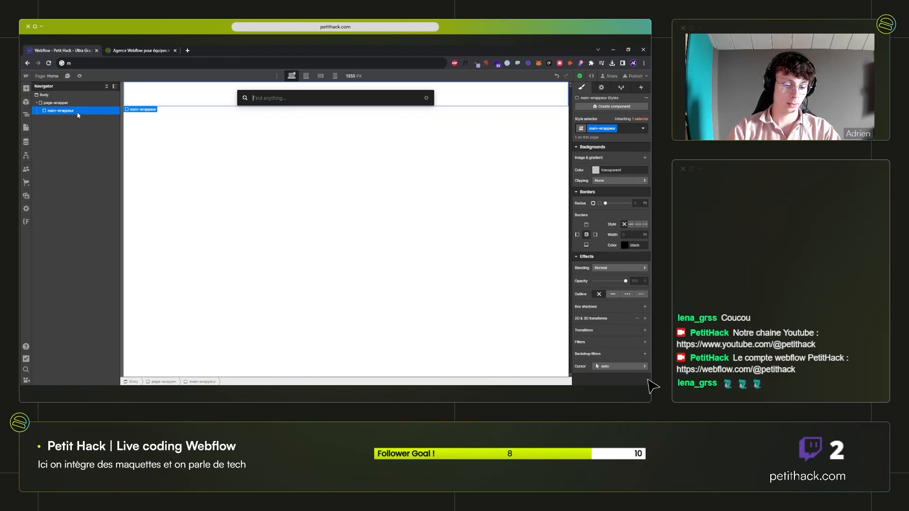
{"action": "type", "text": "div"}
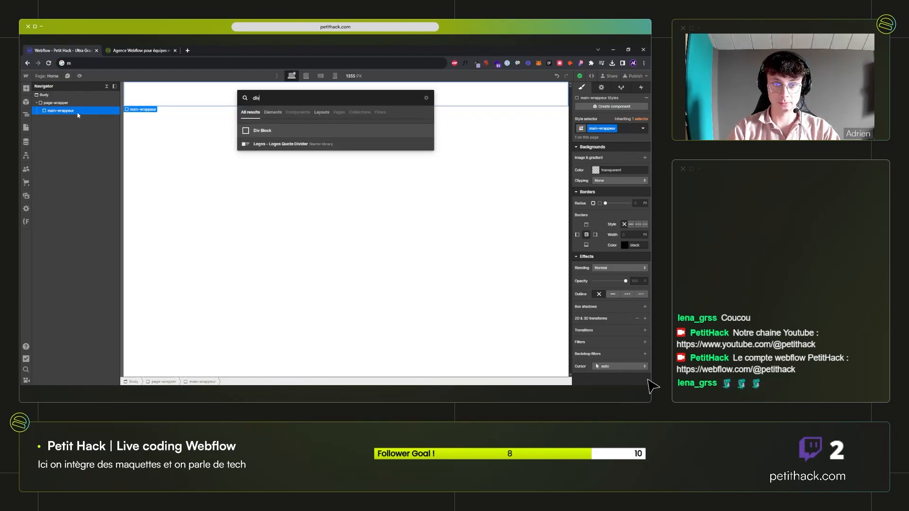
{"action": "key", "text": "Return"}
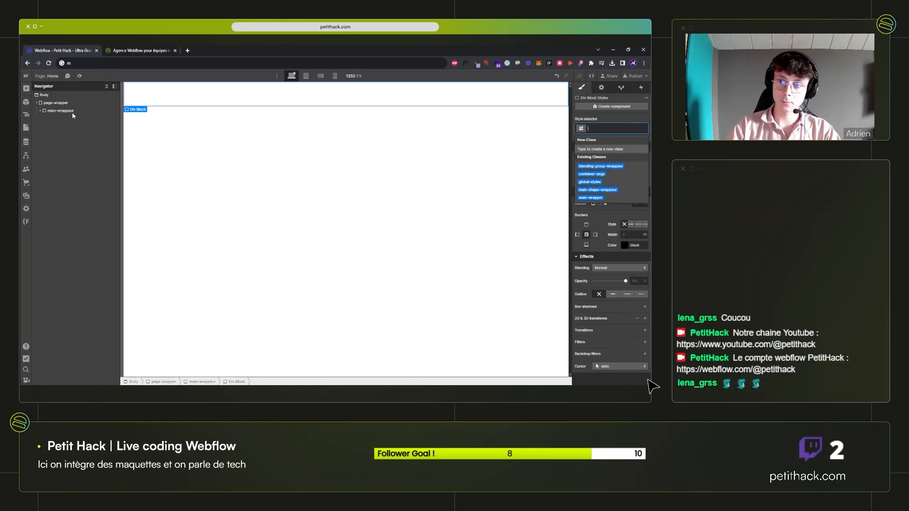
{"action": "type", "text": "section"}
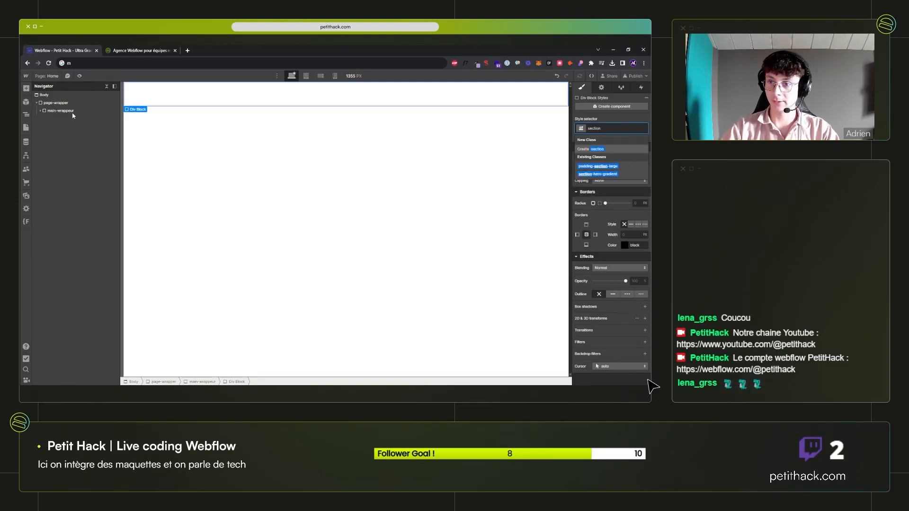
{"action": "key", "text": "Return"}
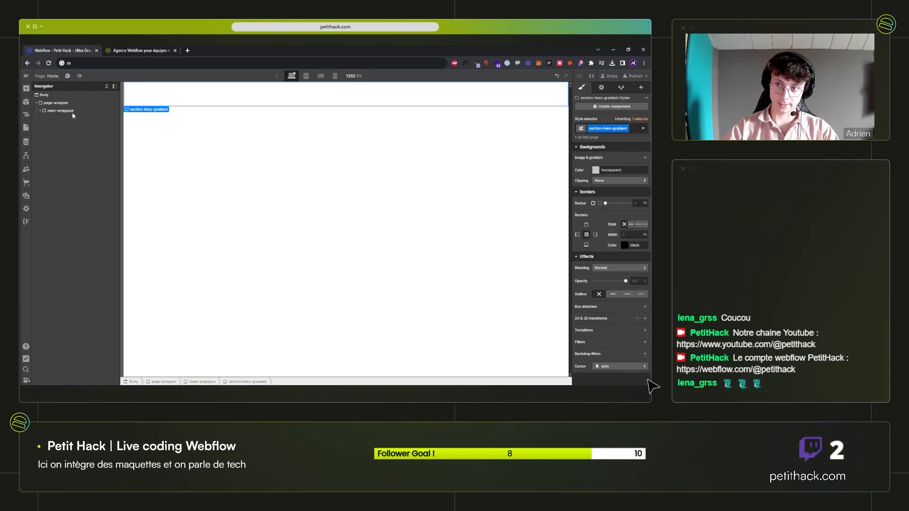
{"action": "left_click", "coordinate": [39, 112]}
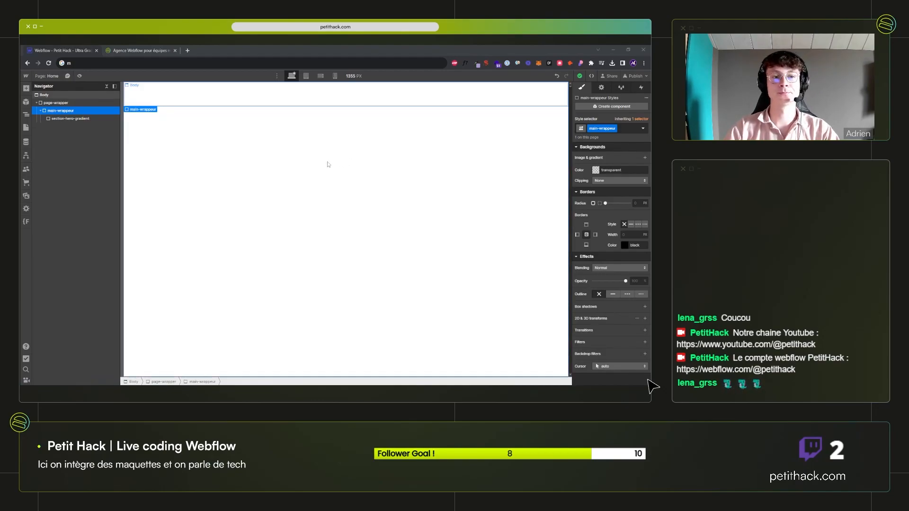
{"action": "left_click", "coordinate": [485, 265]}
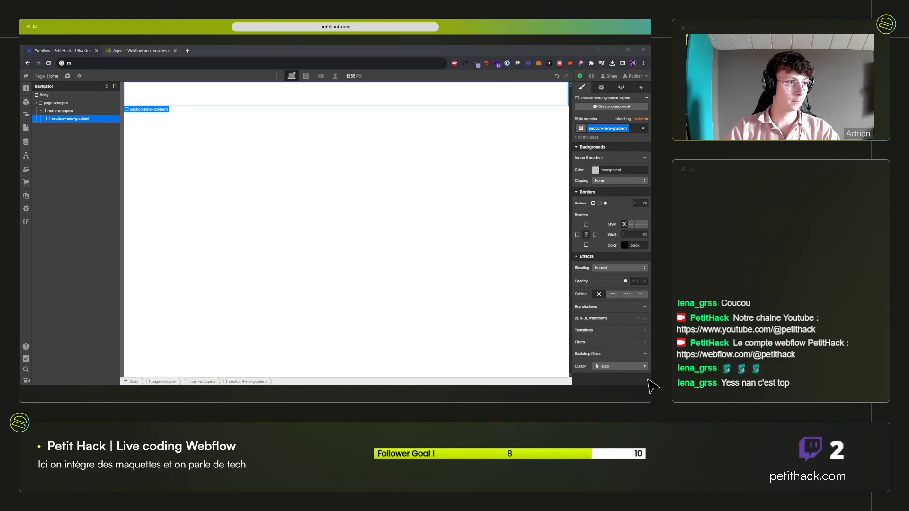
{"action": "left_click", "coordinate": [361, 170]}
{"action": "left_click", "coordinate": [199, 101]}
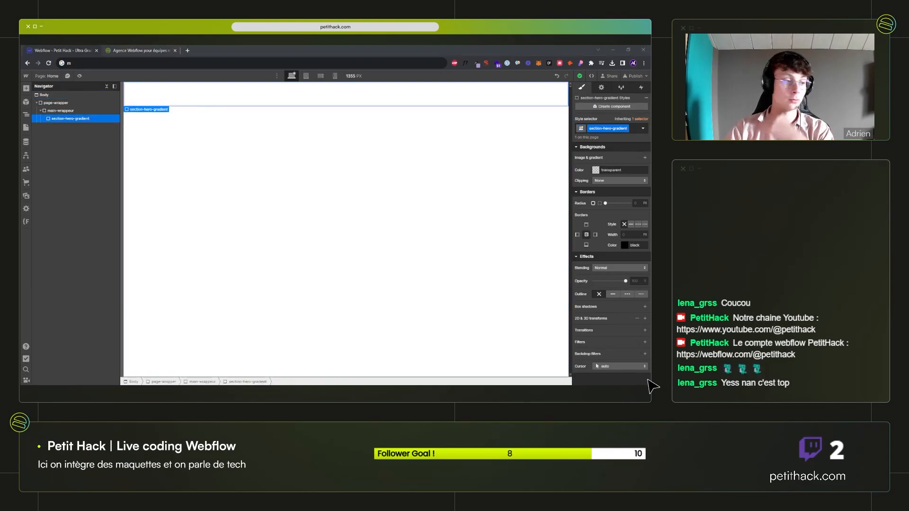
{"action": "left_click", "coordinate": [107, 119]}
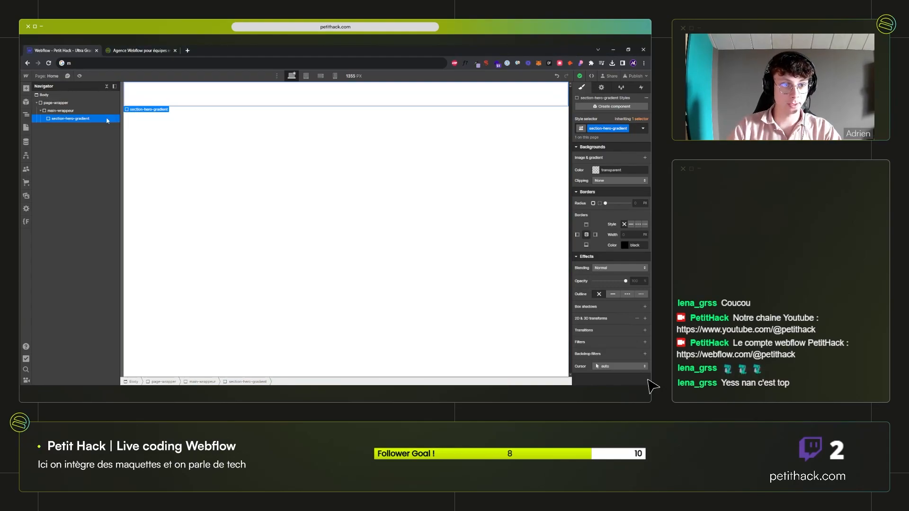
{"action": "key", "text": "ctrl+e"}
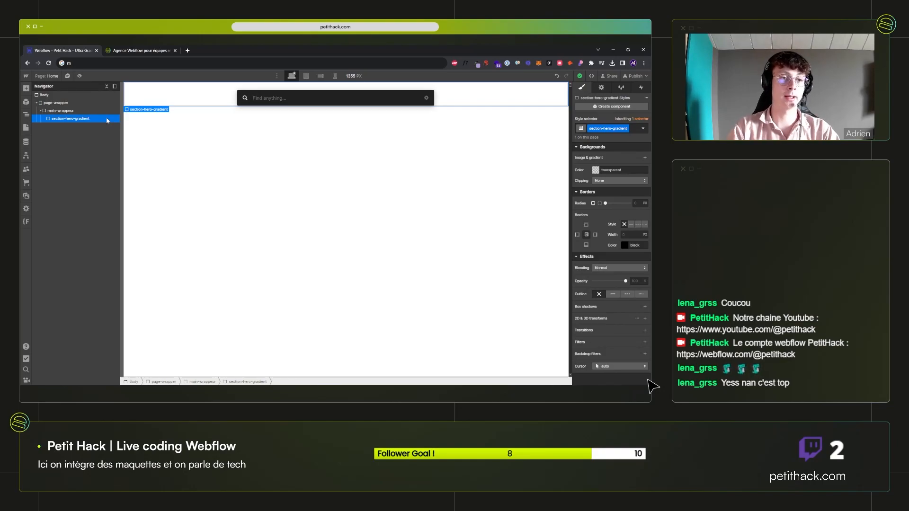
{"action": "key", "text": "Escape"}
{"action": "left_click", "coordinate": [123, 63]}
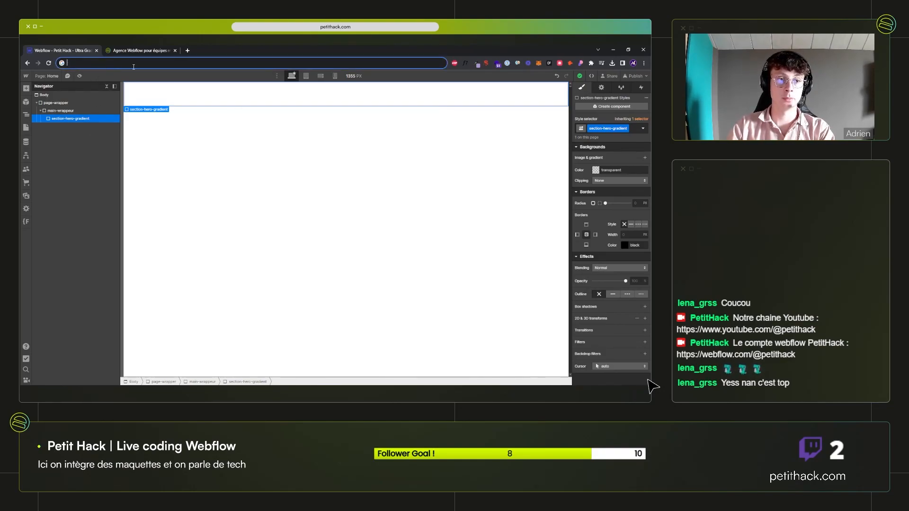
Insert a Div Block inside section-hero-gradient, assign it the existing class blending-group-wrappeur and expand section-hero-gradient in the element tree.
{"action": "left_click", "coordinate": [91, 121]}
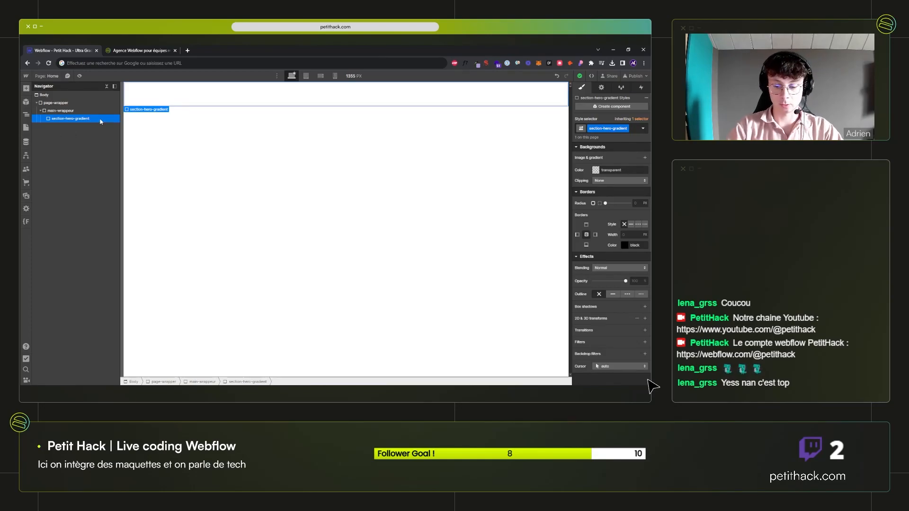
{"action": "key", "text": "ctrl+k"}
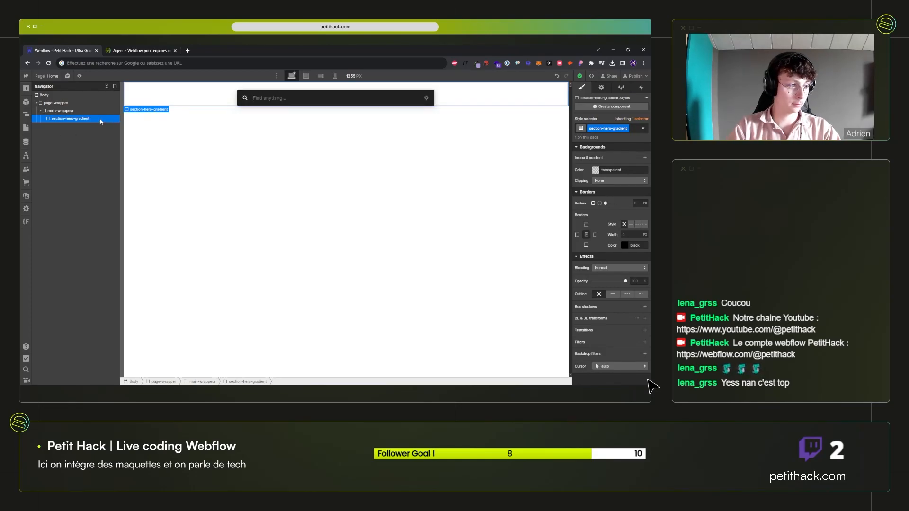
{"action": "type", "text": "div"}
{"action": "key", "text": "Return"}
{"action": "key", "text": "ctrl+Return"}
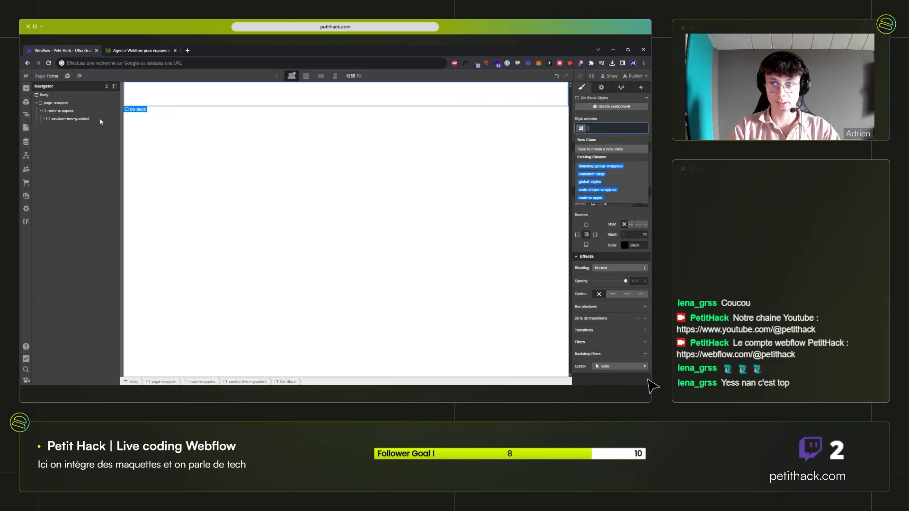
{"action": "type", "text": "blending"}
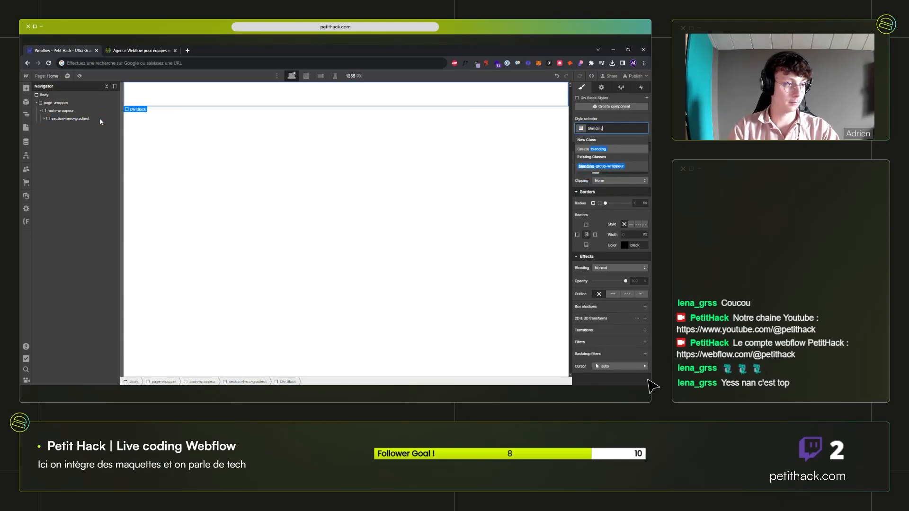
{"action": "type", "text": "-group-"}
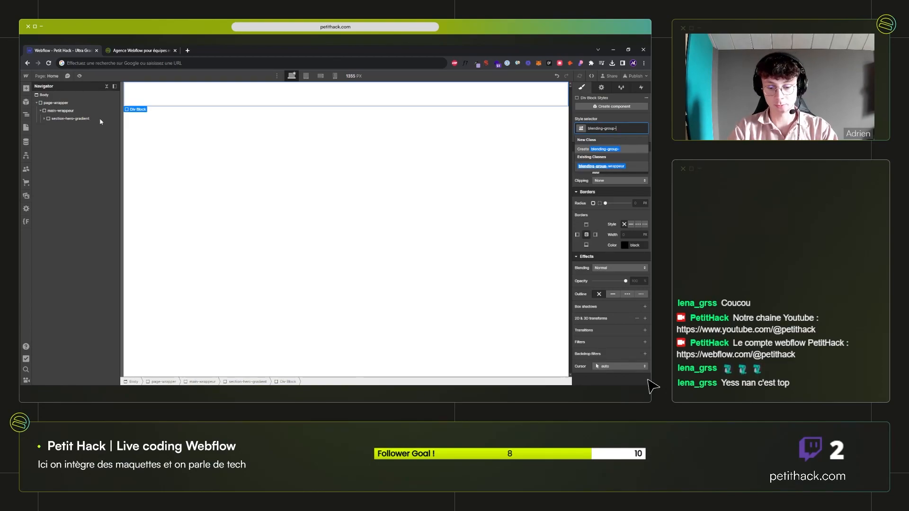
{"action": "type", "text": "wra"}
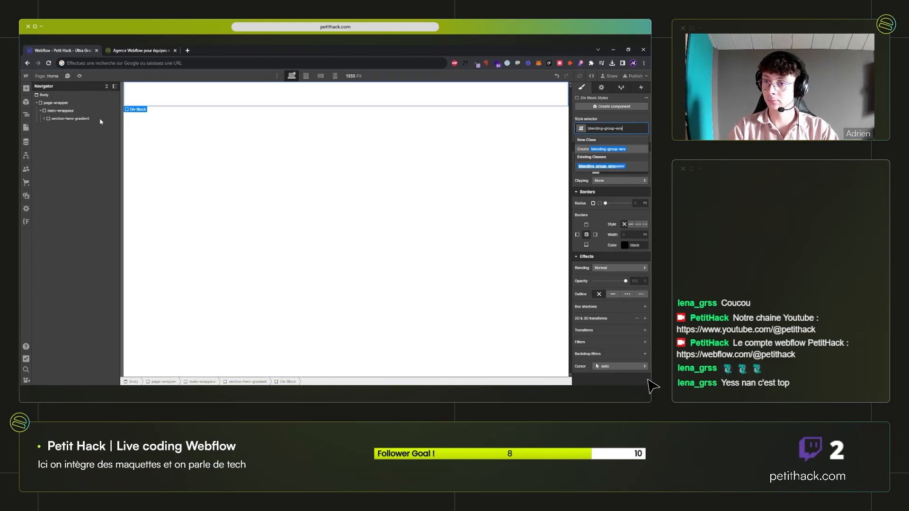
{"action": "type", "text": "pp"}
{"action": "key", "text": "Return"}
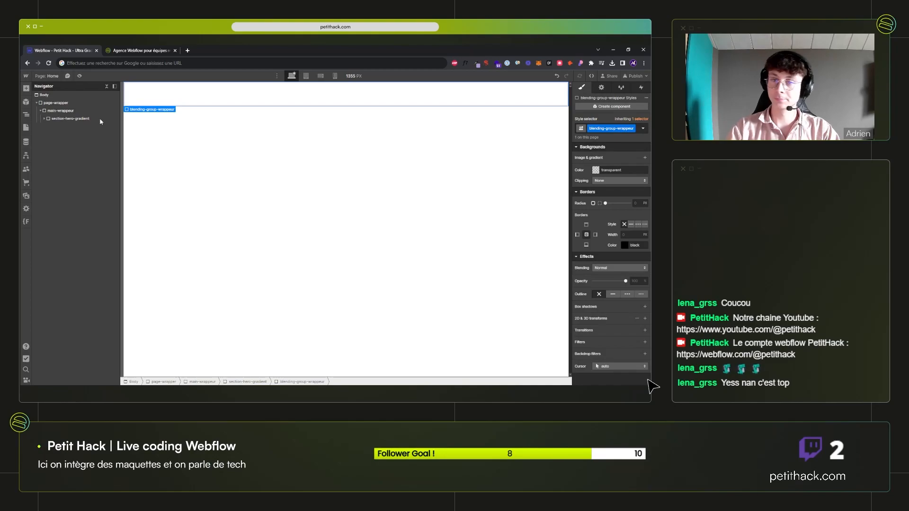
{"action": "left_click", "coordinate": [44, 119]}
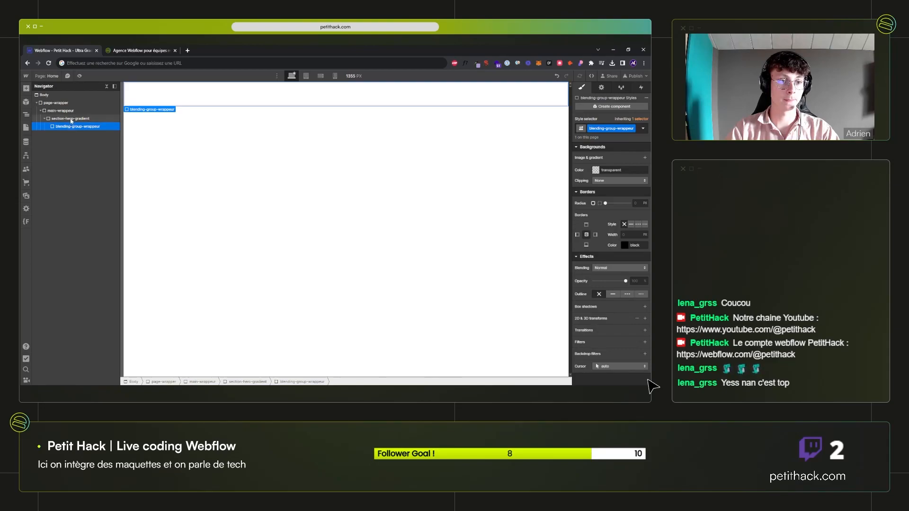
Insert a Div Block with the existing class main-shape-wrappeur inside section-hero-gradient and move it above blending-group-wrappeur.
{"action": "left_click", "coordinate": [72, 120]}
{"action": "key", "text": "ctrl+k"}
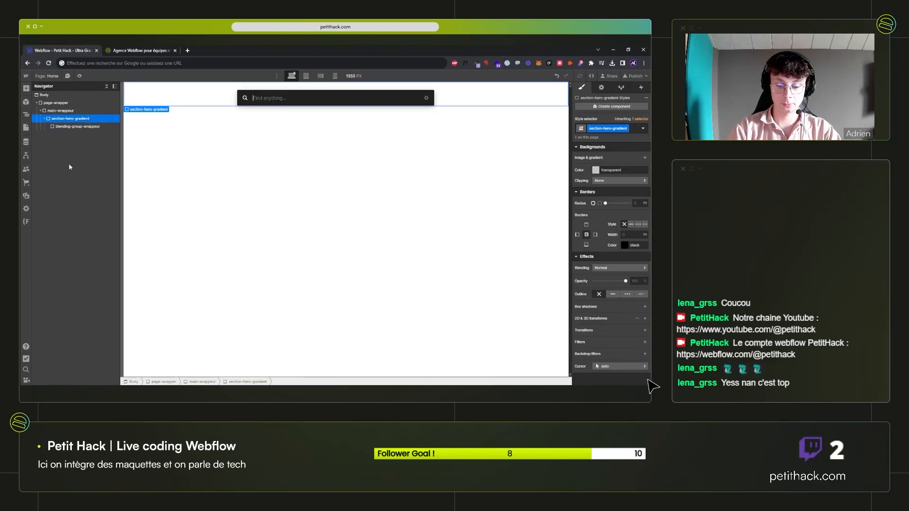
{"action": "type", "text": "div"}
{"action": "key", "text": "Return"}
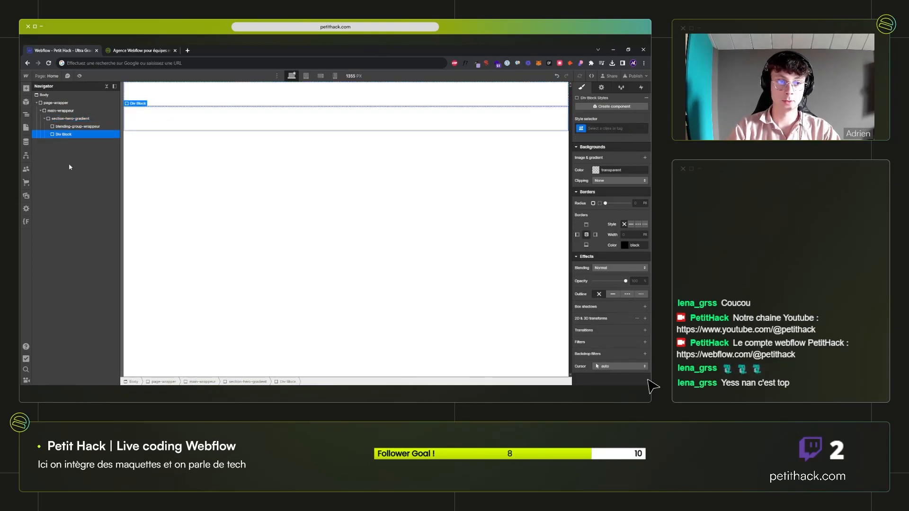
{"action": "key", "text": "ctrl+Return"}
{"action": "type", "text": "main-"}
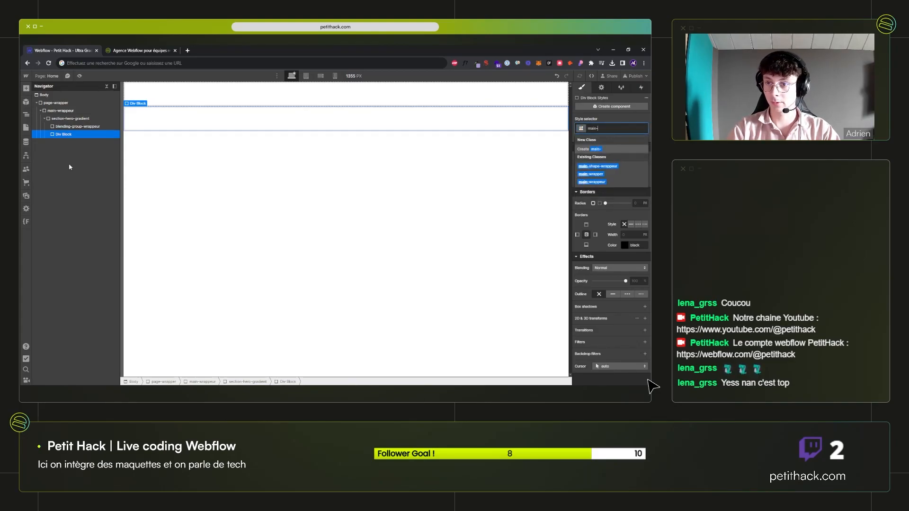
{"action": "key", "text": "Down"}
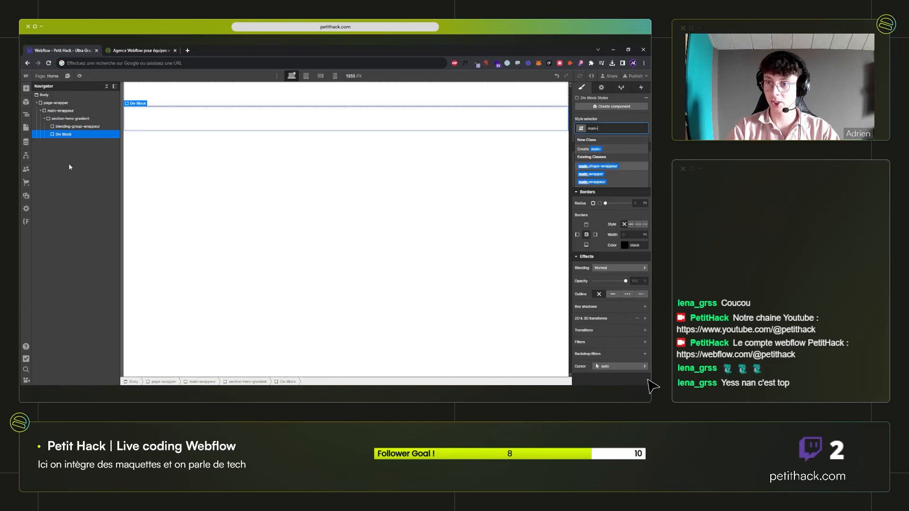
{"action": "key", "text": "Return"}
{"action": "left_click_drag", "start_coordinate": [70, 135], "coordinate": [67, 128]}
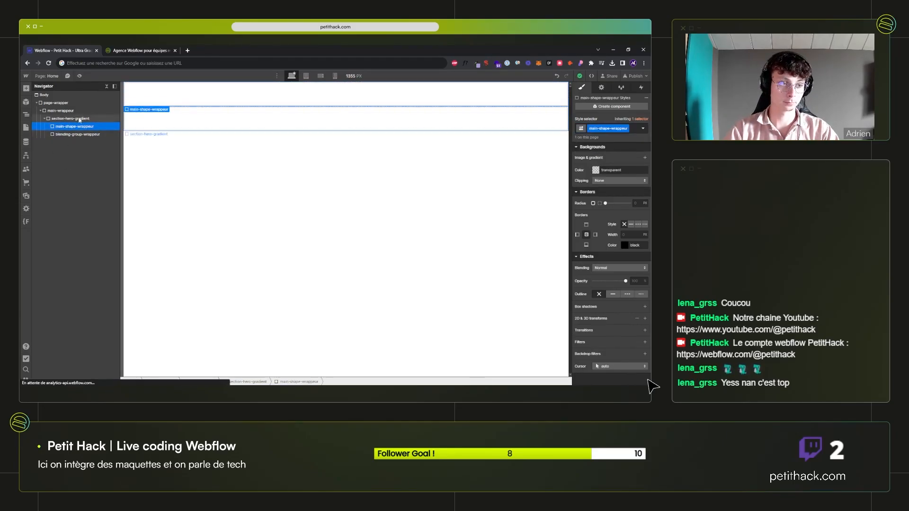
Insert a third Div Block inside section-hero-gradient and assign it the existing class noise-wrappeur.
{"action": "left_click", "coordinate": [58, 119]}
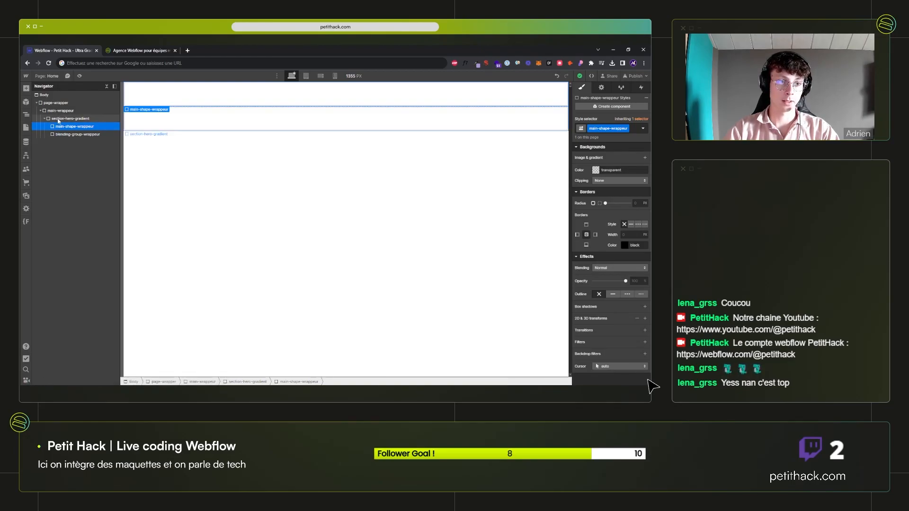
{"action": "key", "text": "ctrl+k"}
{"action": "type", "text": "noise"}
{"action": "key", "text": "BackSpace"}
{"action": "key", "text": "BackSpace"}
{"action": "key", "text": "BackSpace"}
{"action": "key", "text": "BackSpace"}
{"action": "key", "text": "BackSpace"}
{"action": "type", "text": "div"}
{"action": "key", "text": "Return"}
{"action": "type", "text": "n"}
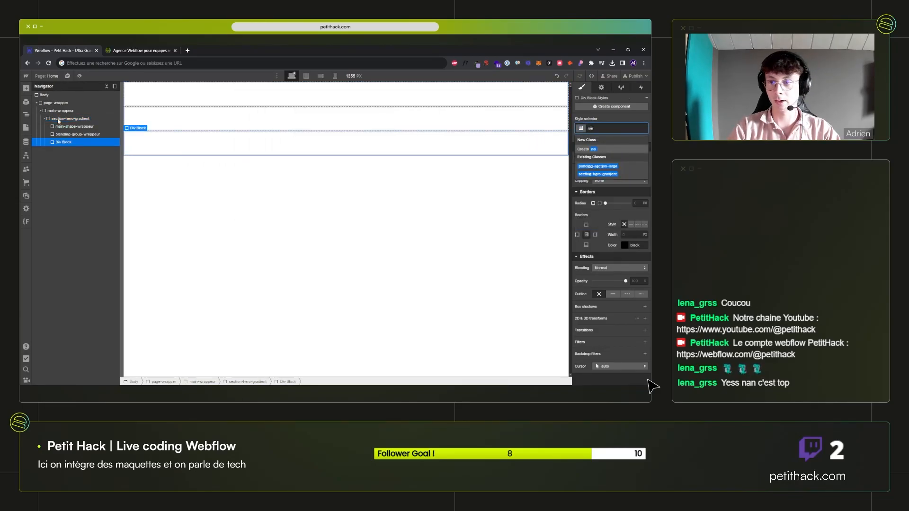
{"action": "type", "text": "oise-wrapp"}
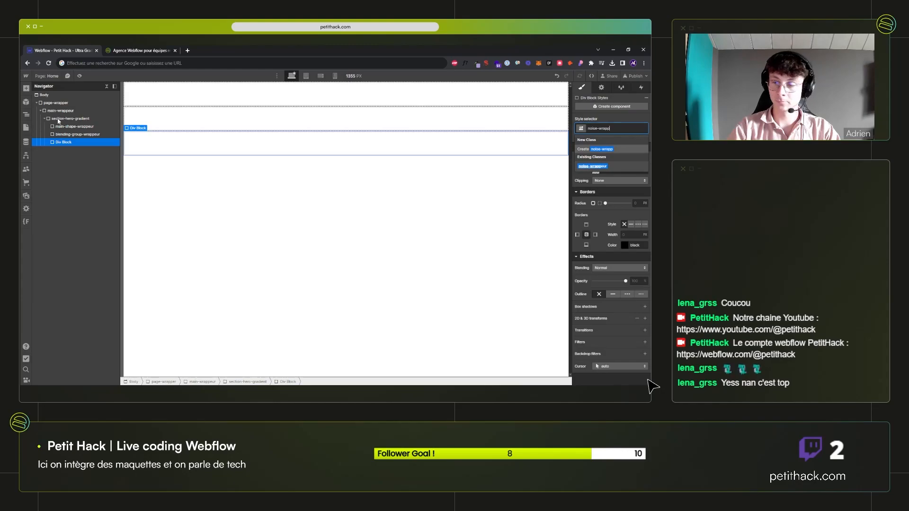
{"action": "key", "text": "Return"}
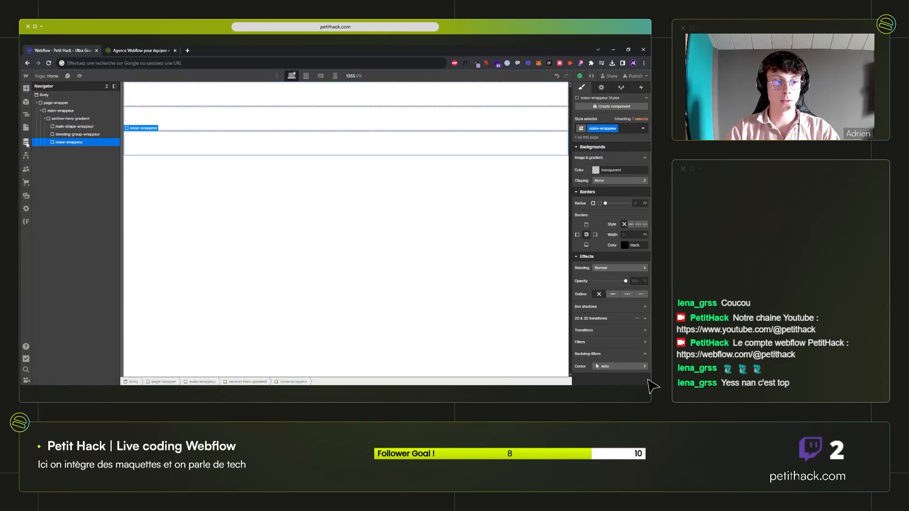
Upload the noise.gif image from the computer to the project's assets and close the image preview.
{"action": "left_click", "coordinate": [26, 194]}
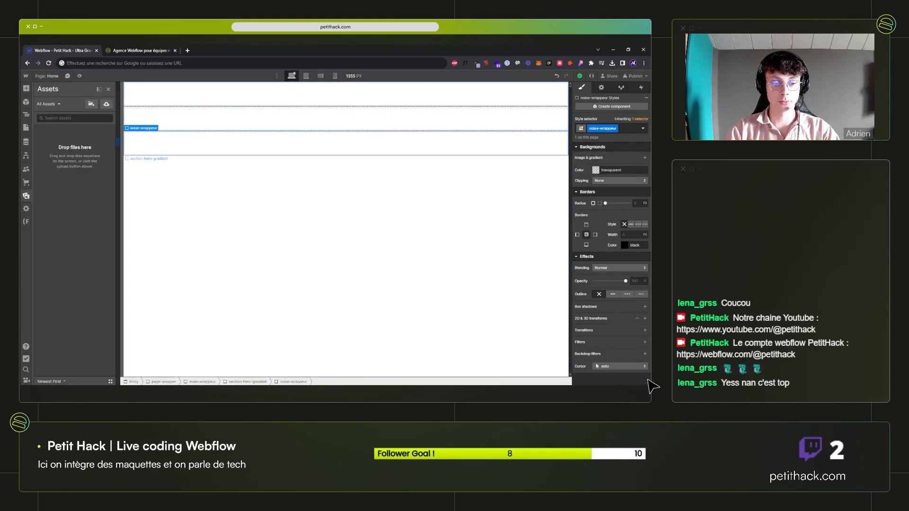
{"action": "key", "text": "super+e"}
{"action": "left_click_drag", "start_coordinate": [296, 122], "coordinate": [21, 135]}
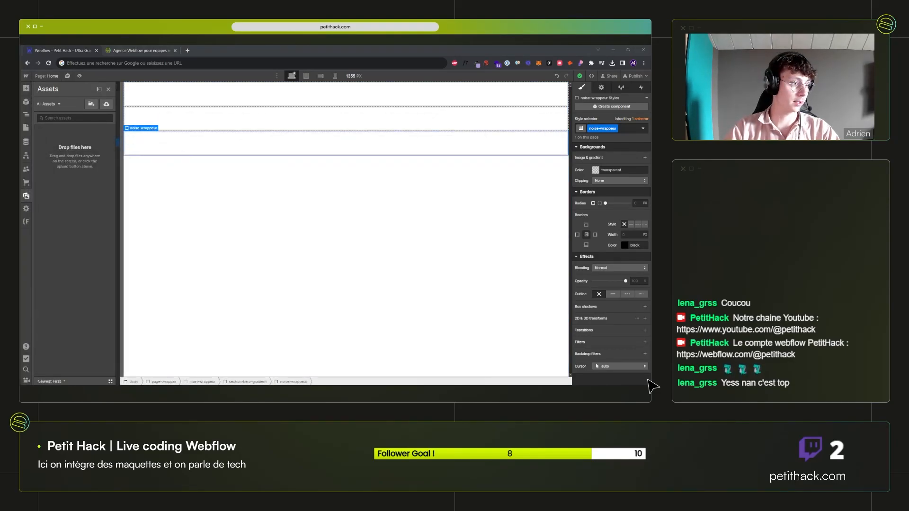
{"action": "left_click_drag", "start_coordinate": [21, 195], "coordinate": [93, 207]}
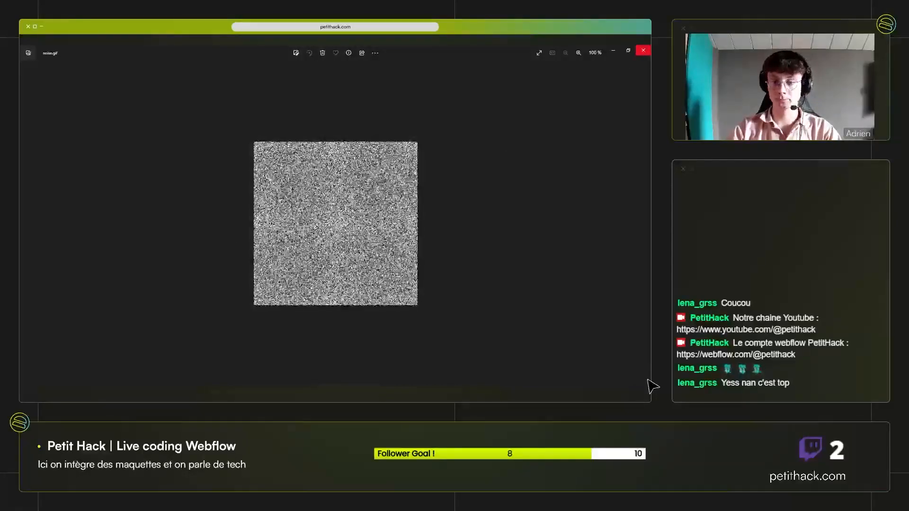
{"action": "left_click", "coordinate": [643, 50]}
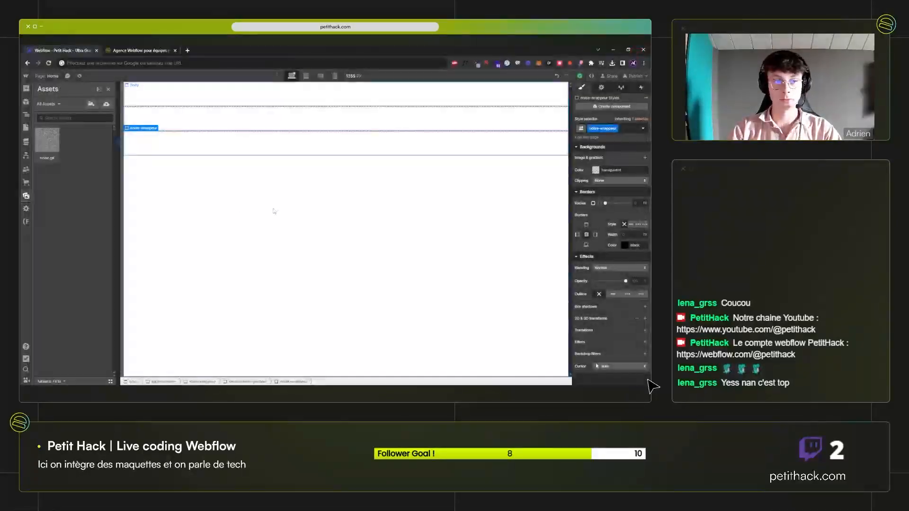
{"action": "left_click", "coordinate": [31, 198]}
Select section-hero-gradient, switch to Figma and copy the fill hex code of the blue square in the Palette frame.
{"action": "left_click", "coordinate": [88, 128]}
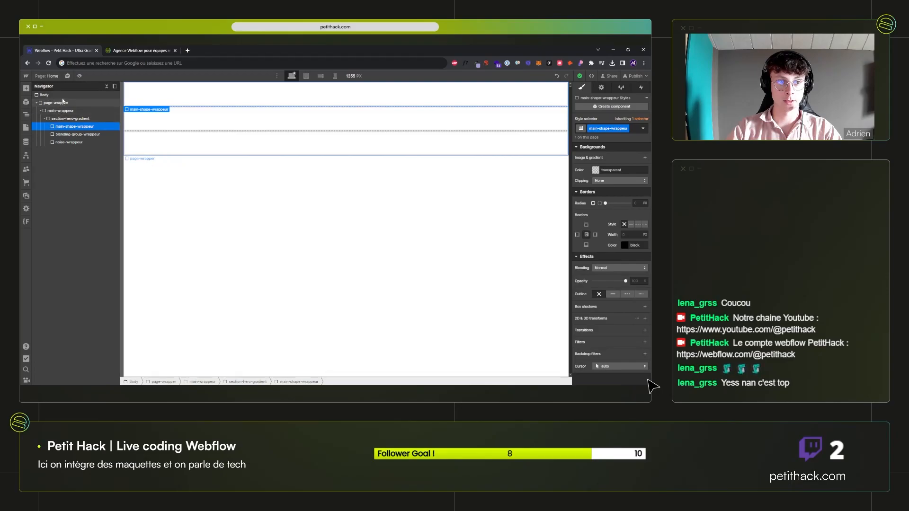
{"action": "left_click", "coordinate": [68, 118]}
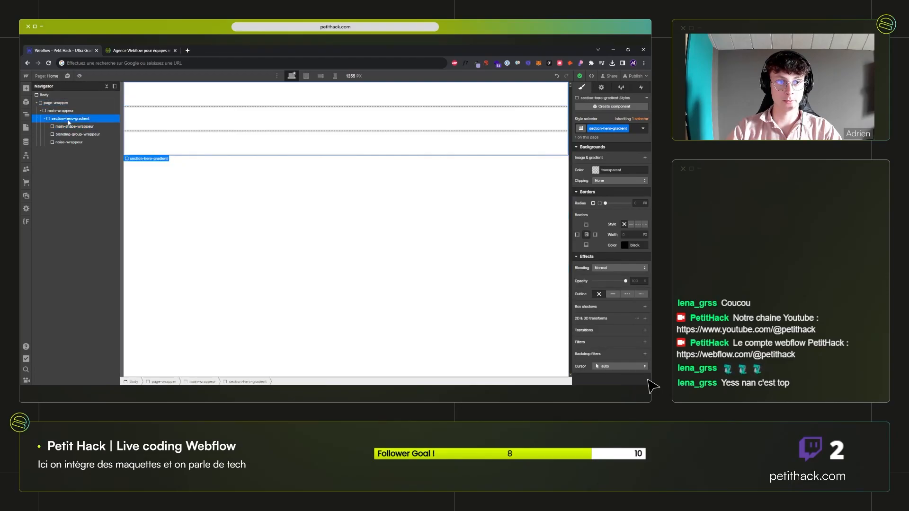
{"action": "key", "text": "alt+Tab"}
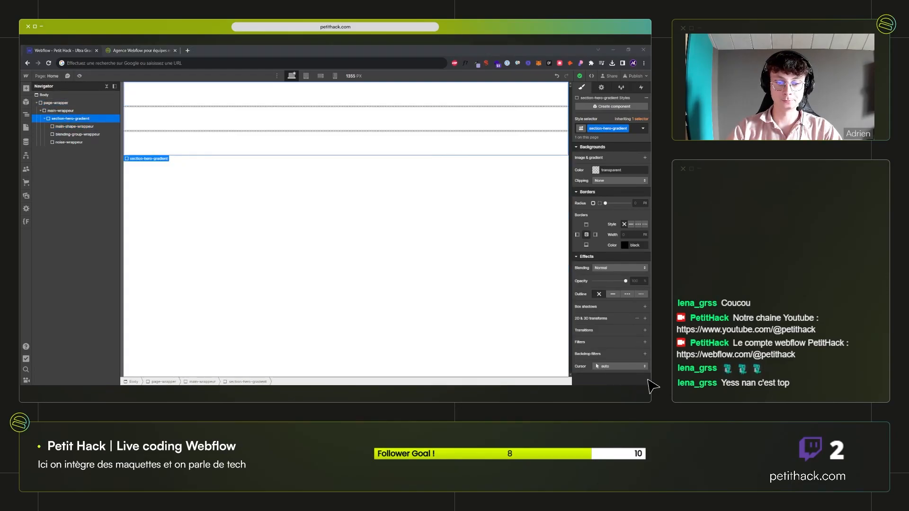
{"action": "scroll", "coordinate": [231, 192], "scroll_direction": "up", "scroll_amount": 3}
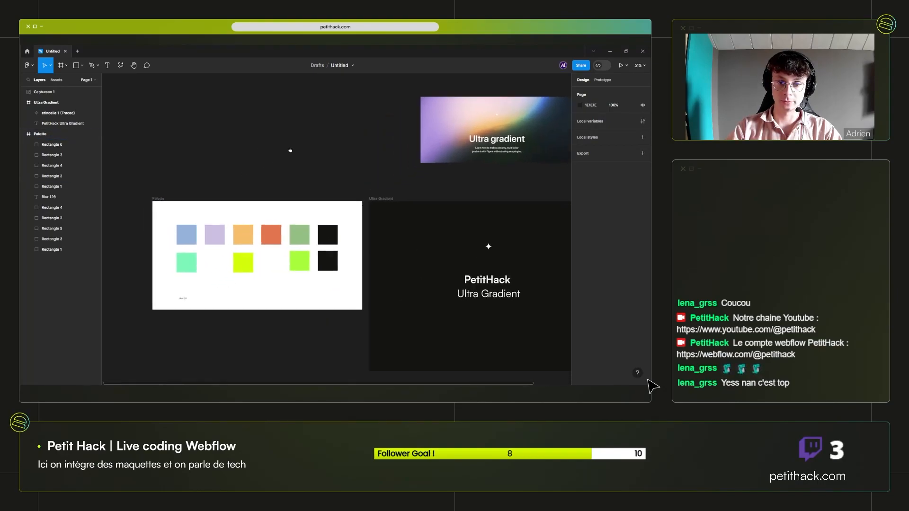
{"action": "scroll", "coordinate": [316, 131], "scroll_direction": "up", "scroll_amount": 3}
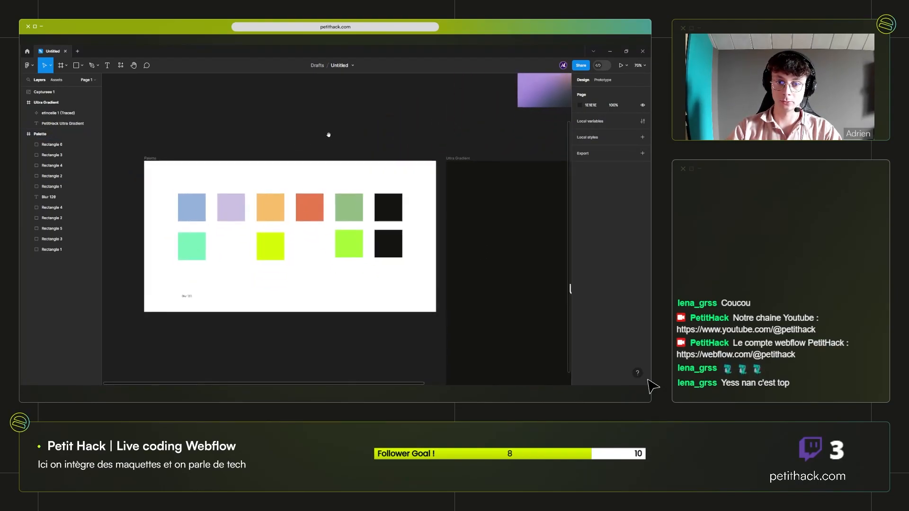
{"action": "scroll", "coordinate": [308, 160], "scroll_direction": "down", "scroll_amount": 1}
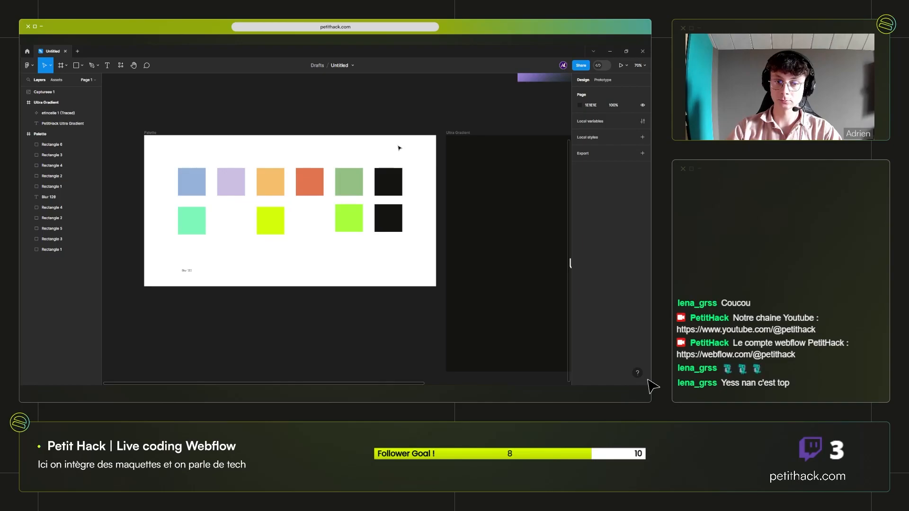
{"action": "left_click", "coordinate": [192, 182]}
{"action": "left_click", "coordinate": [590, 224]}
{"action": "key", "text": "ctrl+c"}
Switch to Webflow, paste the blue hex code as section-hero-gradient's background color and save it as a color swatch.
{"action": "key", "text": "alt+Tab"}
{"action": "left_click", "coordinate": [597, 269]}
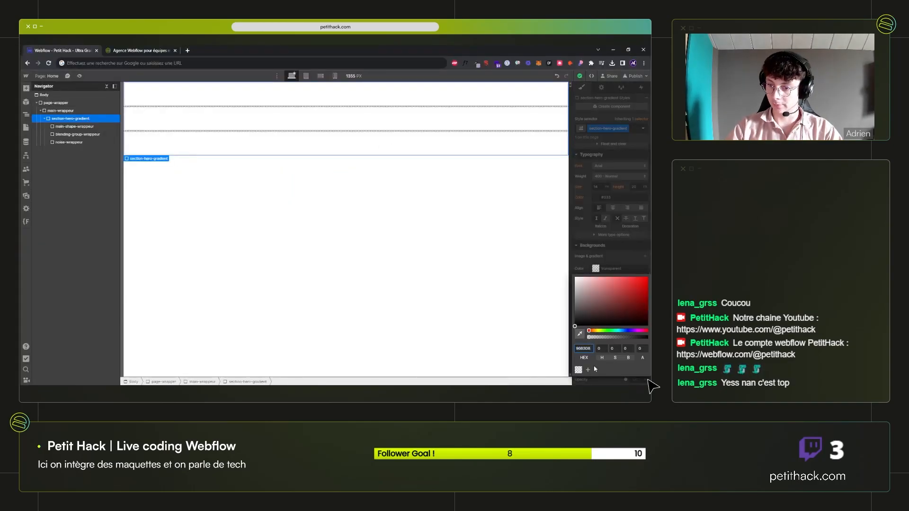
{"action": "key", "text": "ctrl+v"}
{"action": "left_click", "coordinate": [589, 370]}
{"action": "left_click", "coordinate": [639, 381]}
Copy the purple square's fill from the Figma palette and add it as a color swatch in Webflow.
{"action": "key", "text": "alt+Tab"}
{"action": "left_click", "coordinate": [232, 182]}
{"action": "left_click", "coordinate": [591, 225]}
{"action": "key", "text": "ctrl+c"}
{"action": "key", "text": "alt+Tab"}
{"action": "left_click", "coordinate": [584, 335]}
{"action": "key", "text": "ctrl+v"}
{"action": "left_click", "coordinate": [597, 357]}
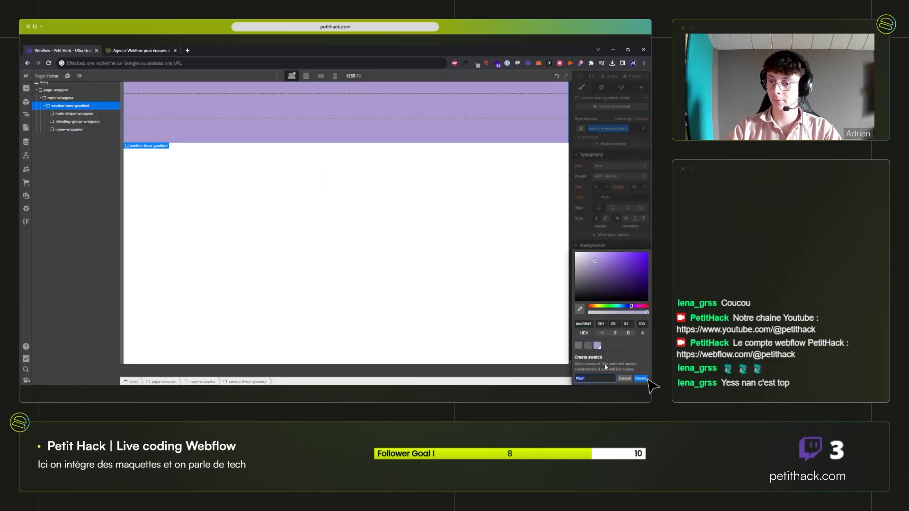
Paste the light orange palette color into section-hero-gradient's background color and save it as a color swatch.
{"action": "left_click", "coordinate": [584, 336]}
{"action": "key", "text": "ctrl+v"}
{"action": "left_click", "coordinate": [607, 357]}
{"action": "left_click", "coordinate": [640, 378]}
Transfer the red-orange and muted green fills from the Figma palette to Webflow as color swatches.
{"action": "key", "text": "alt+Tab"}
{"action": "key", "text": "alt+Tab"}
{"action": "left_click", "coordinate": [584, 335]}
{"action": "key", "text": "ctrl+v"}
{"action": "left_click", "coordinate": [616, 357]}
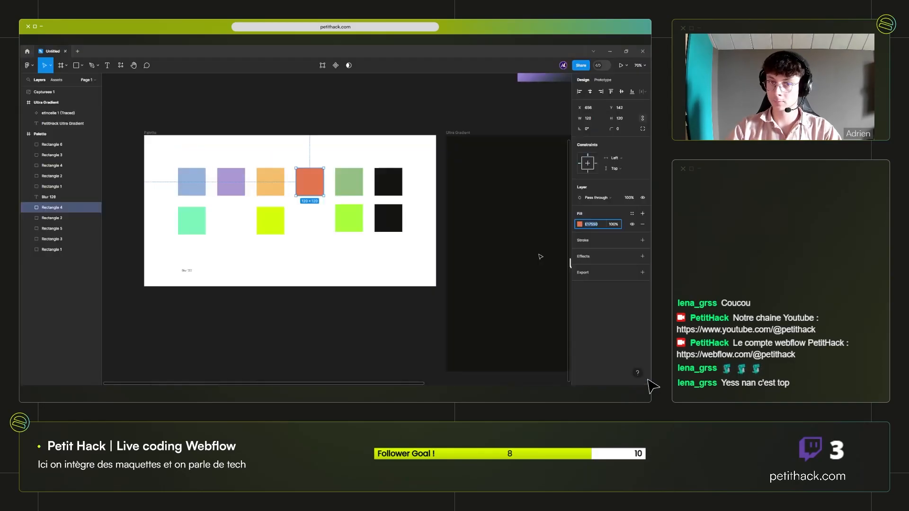
{"action": "left_click", "coordinate": [640, 378]}
{"action": "key", "text": "ctrl+v"}
{"action": "left_click", "coordinate": [625, 357]}
Copy the black square's fill from the Figma palette and save it as a color swatch in Webflow.
{"action": "key", "text": "alt+Tab"}
{"action": "left_click", "coordinate": [388, 182]}
{"action": "left_click", "coordinate": [591, 225]}
{"action": "key", "text": "alt+Tab"}
{"action": "key", "text": "ctrl+v"}
{"action": "left_click", "coordinate": [635, 357]}
{"action": "left_click", "coordinate": [641, 378]}
{"action": "key", "text": "Escape"}
Set the Body's background color to the saved black swatch and select section-hero-gradient.
{"action": "left_click", "coordinate": [60, 111]}
{"action": "left_click", "coordinate": [595, 269]}
{"action": "left_click", "coordinate": [44, 94]}
{"action": "left_click", "coordinate": [596, 268]}
{"action": "left_click", "coordinate": [635, 357]}
{"action": "left_click", "coordinate": [70, 119]}
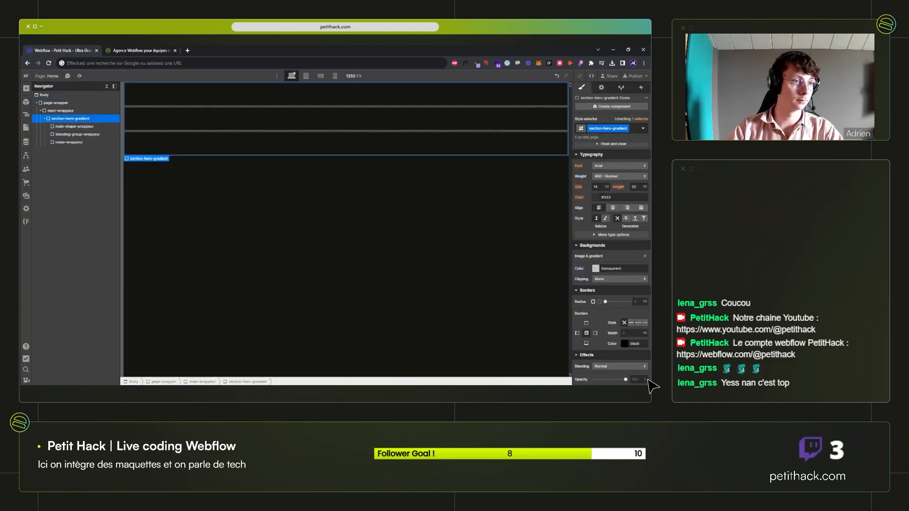
{"action": "key", "text": "alt+Tab"}
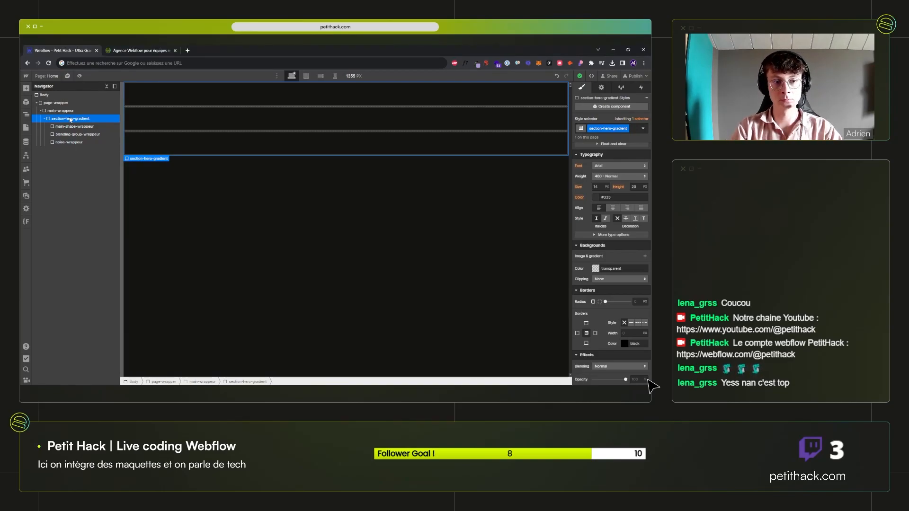
Add a Div Block inside section-hero-gradient and give it the class text-wrappeur.
{"action": "left_click", "coordinate": [72, 126]}
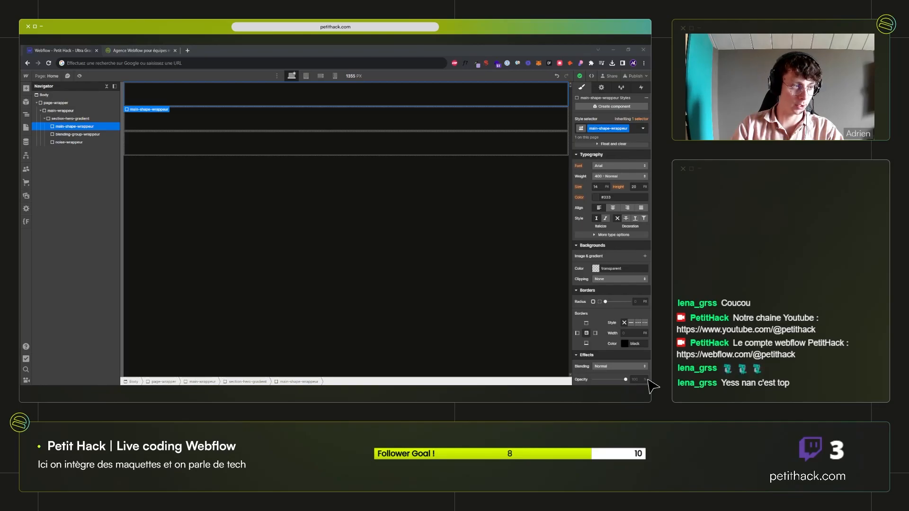
{"action": "left_click", "coordinate": [84, 119]}
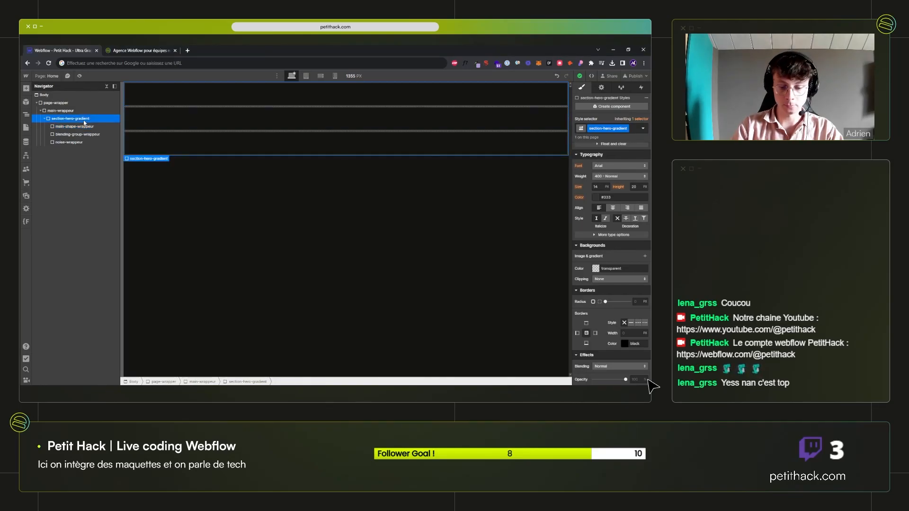
{"action": "key", "text": "ctrl+k"}
{"action": "type", "text": "tecx"}
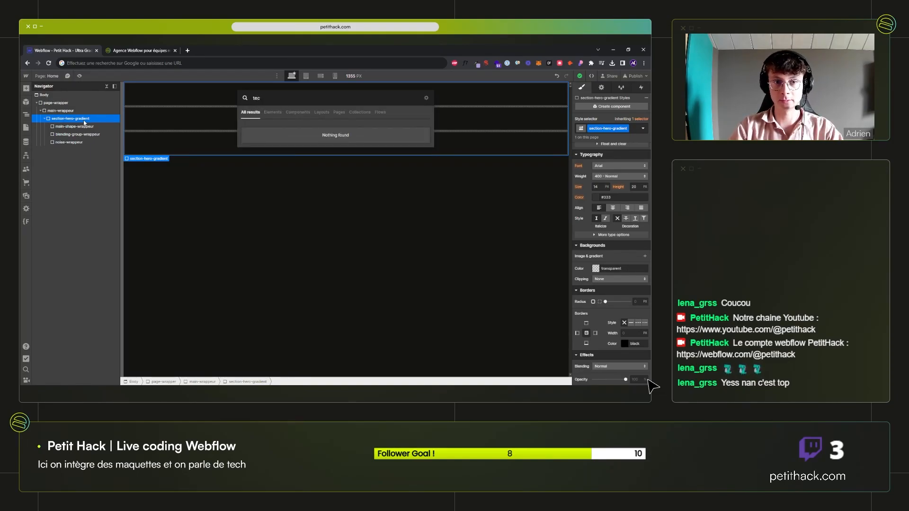
{"action": "key", "text": "BackSpace"}
{"action": "key", "text": "BackSpace"}
{"action": "key", "text": "BackSpace"}
{"action": "type", "text": "div"}
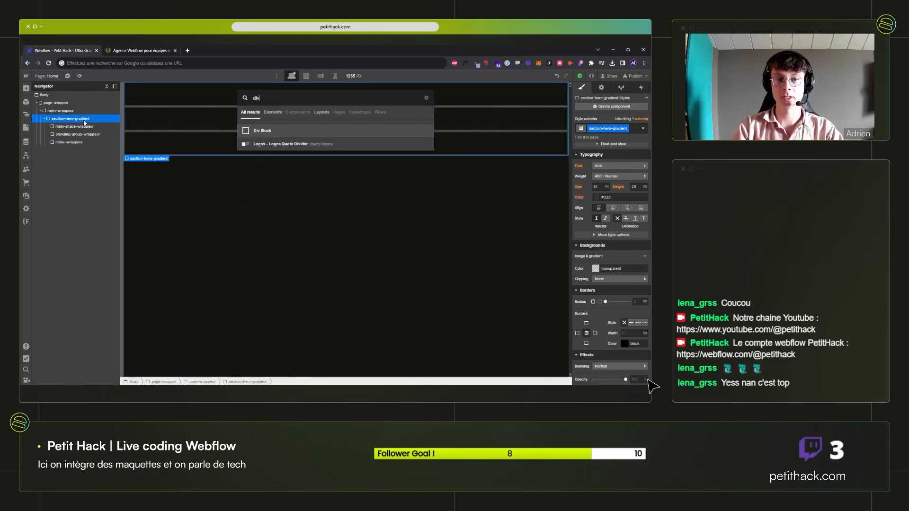
{"action": "key", "text": "Return"}
{"action": "type", "text": "text-wrapp"}
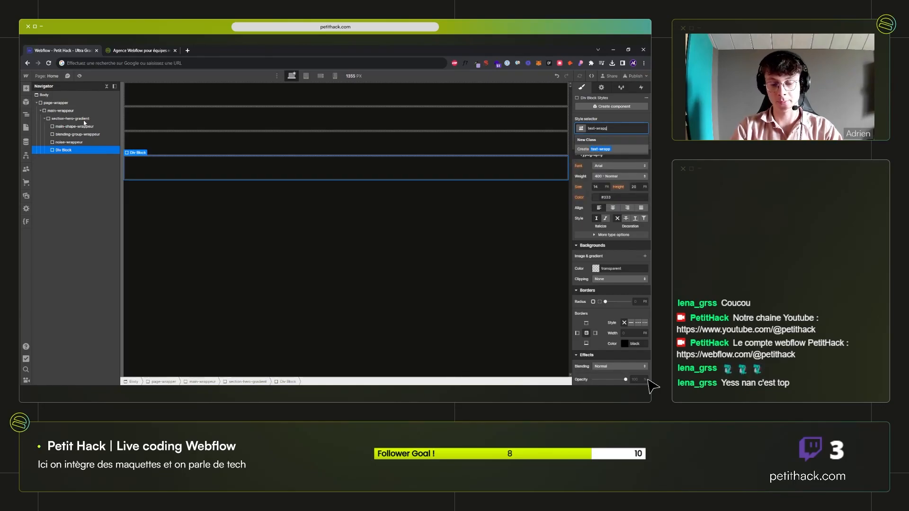
{"action": "type", "text": "eur"}
{"action": "key", "text": "Return"}
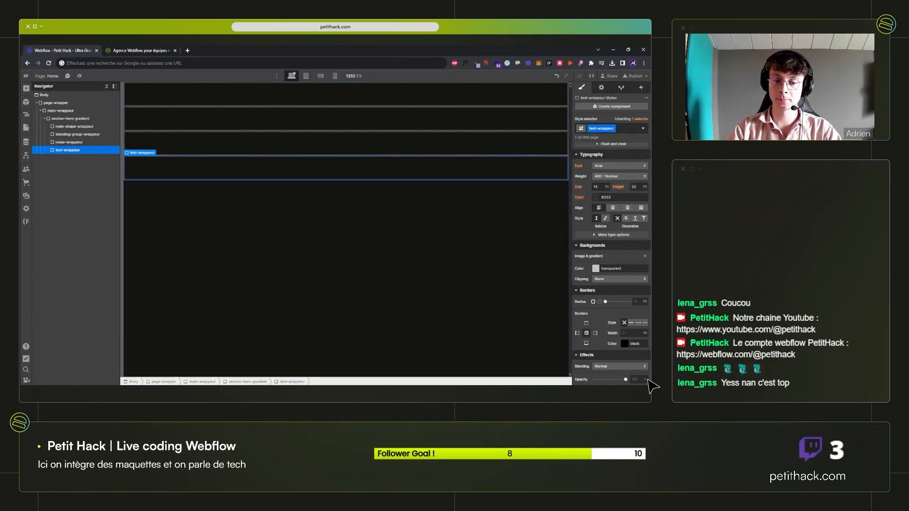
Switch to Figma to examine the text styling of the PetitHack Ultra Gradient title in the mockup, and return to Webflow.
{"action": "key", "text": "alt+Tab"}
{"action": "scroll", "coordinate": [390, 261], "scroll_direction": "down", "scroll_amount": 1}
{"action": "scroll", "coordinate": [390, 261], "scroll_direction": "down", "scroll_amount": 3}
{"action": "left_click", "coordinate": [376, 140]}
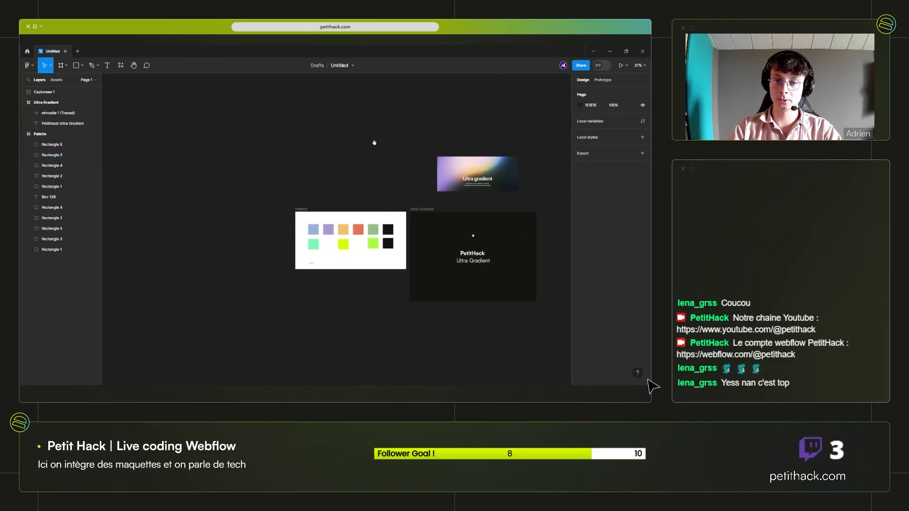
{"action": "left_click_drag", "start_coordinate": [375, 140], "coordinate": [205, 118]}
{"action": "scroll", "coordinate": [288, 235], "scroll_direction": "up", "scroll_amount": 2}
{"action": "left_click", "coordinate": [313, 225]}
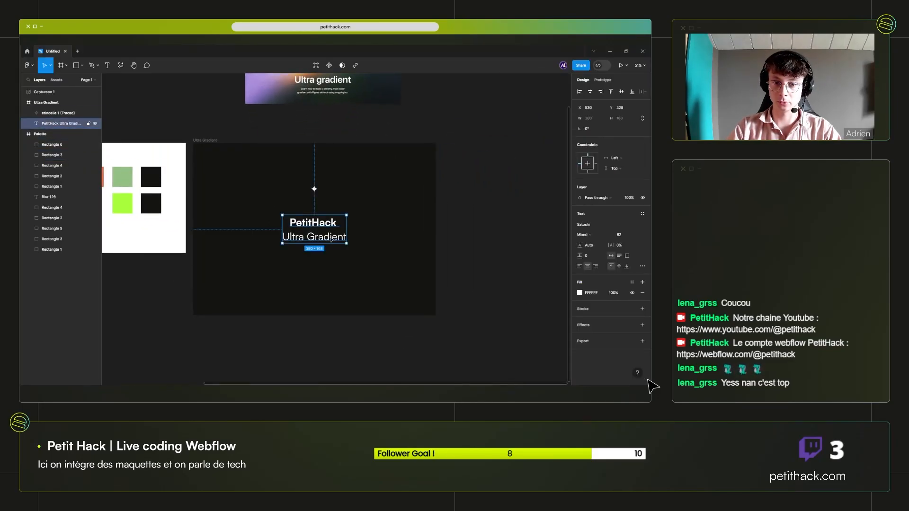
{"action": "double_click", "coordinate": [323, 240]}
{"action": "left_click", "coordinate": [326, 222]}
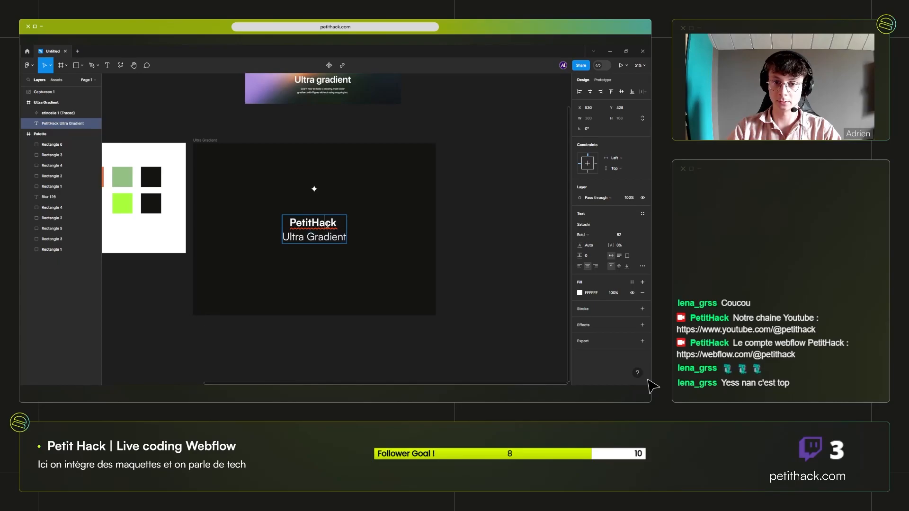
{"action": "key", "text": "ctrl+a"}
{"action": "key", "text": "Escape"}
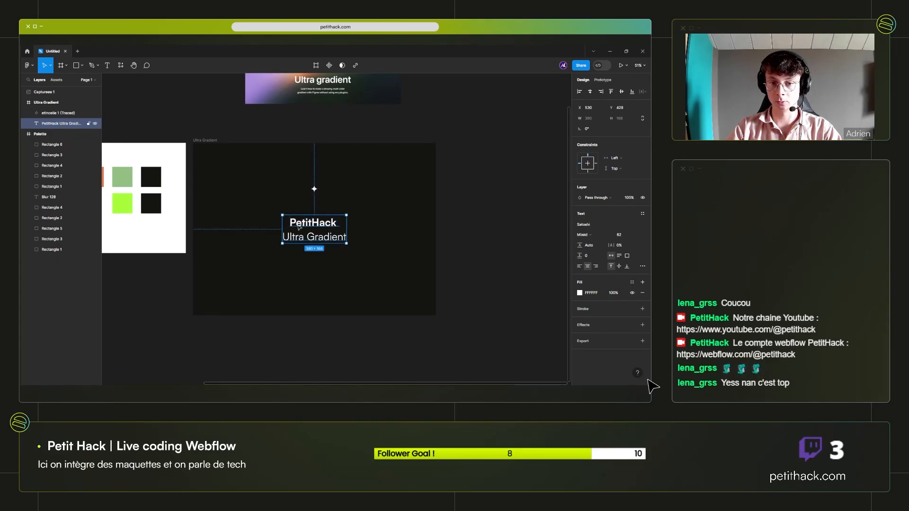
{"action": "scroll", "coordinate": [303, 228], "scroll_direction": "up", "scroll_amount": 3}
{"action": "key", "text": "alt+Tab"}
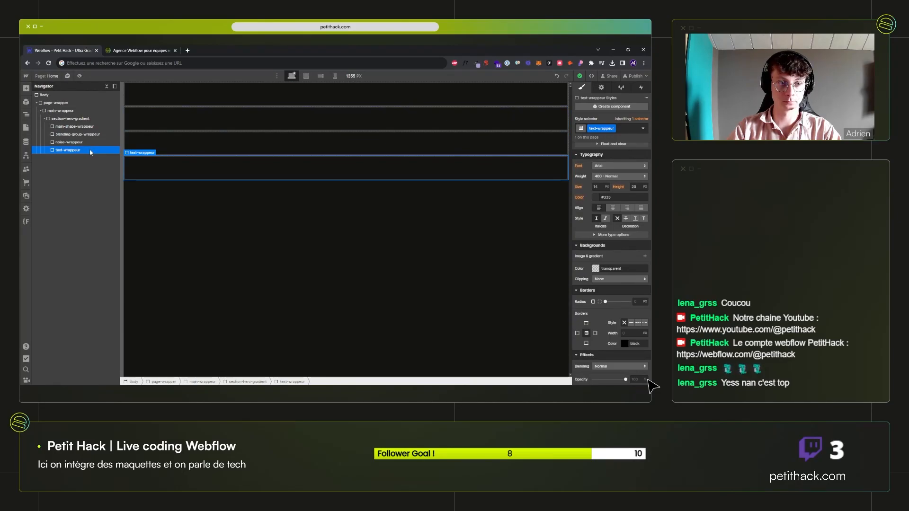
Add an H1 heading inside text-wrappeur.
{"action": "key", "text": "ctrl+k"}
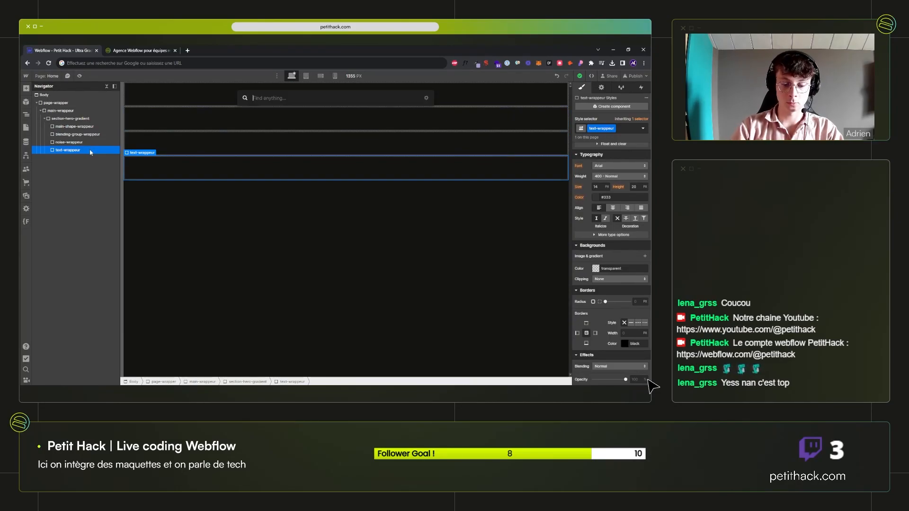
{"action": "type", "text": "h1"}
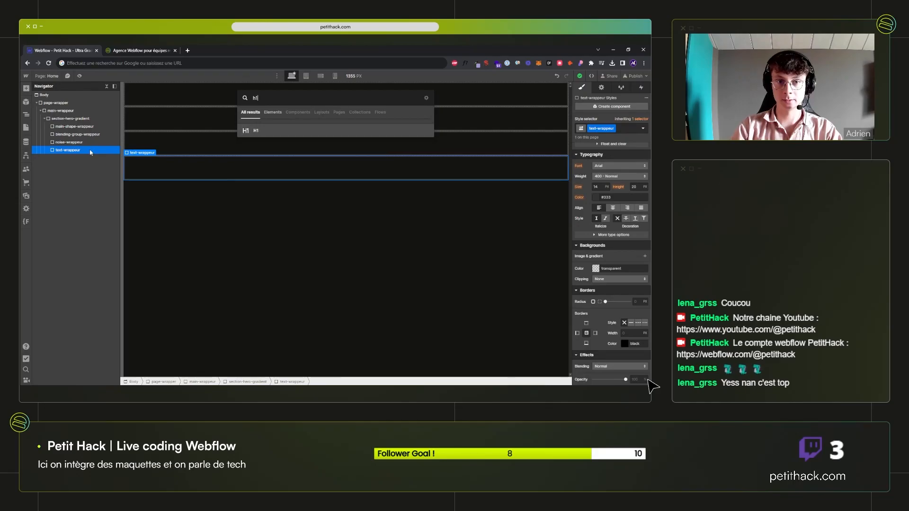
{"action": "key", "text": "Return"}
Add a Text Block inside text-wrappeur below the heading and give it the class second-heading.
{"action": "left_click", "coordinate": [71, 150]}
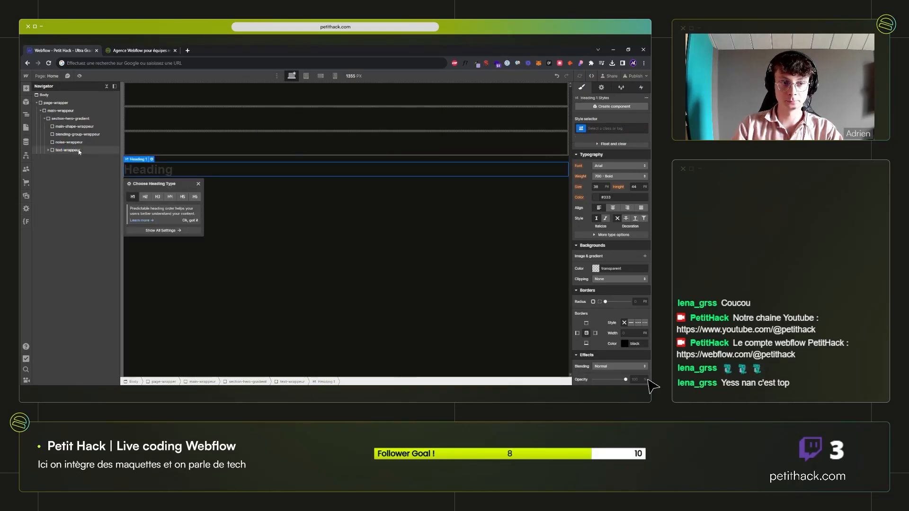
{"action": "key", "text": "ctrl+k"}
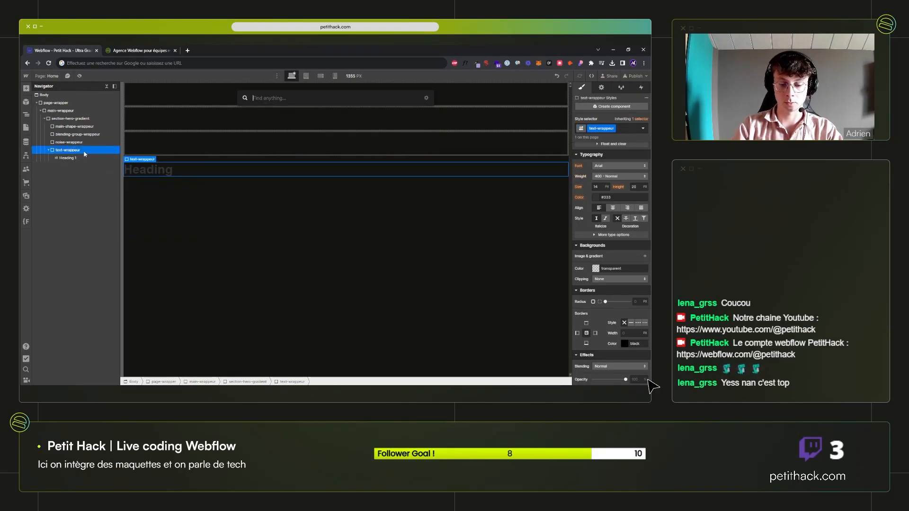
{"action": "type", "text": "tex"}
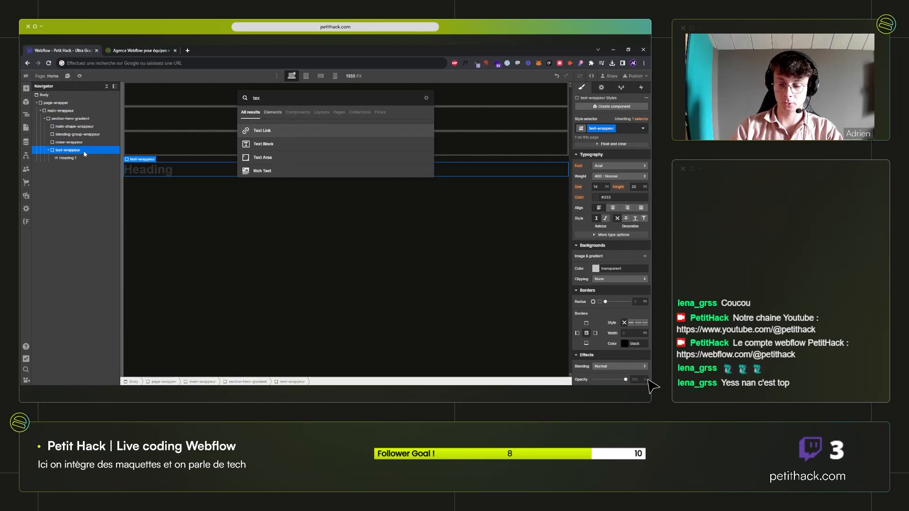
{"action": "key", "text": "Down"}
{"action": "key", "text": "Return"}
{"action": "left_click", "coordinate": [621, 131]}
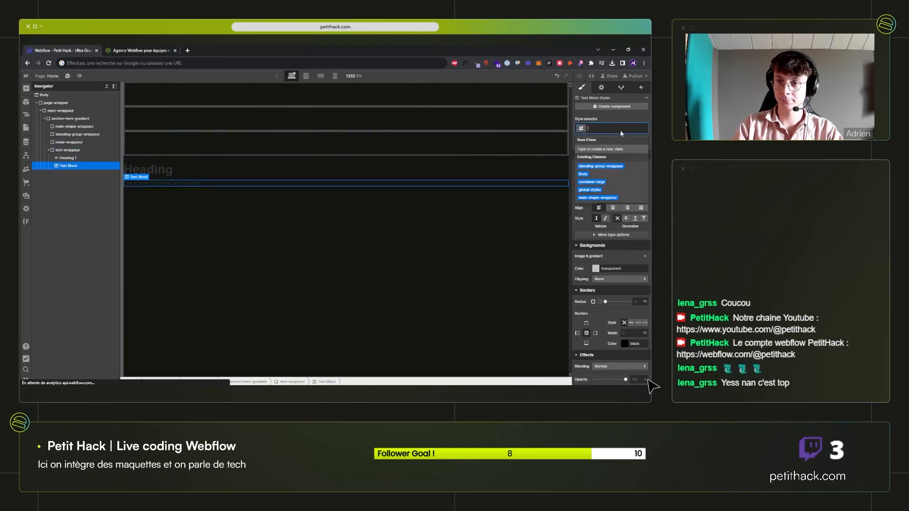
{"action": "type", "text": "se"}
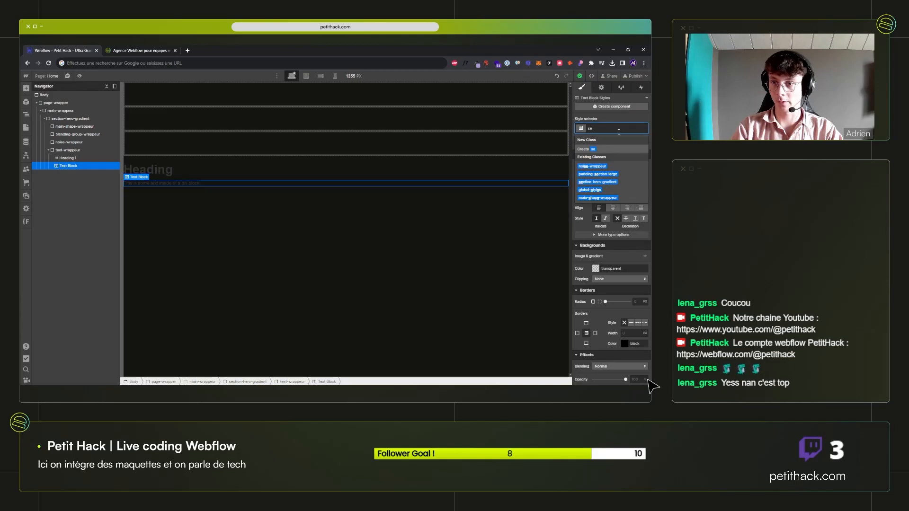
{"action": "type", "text": "cond-heading"}
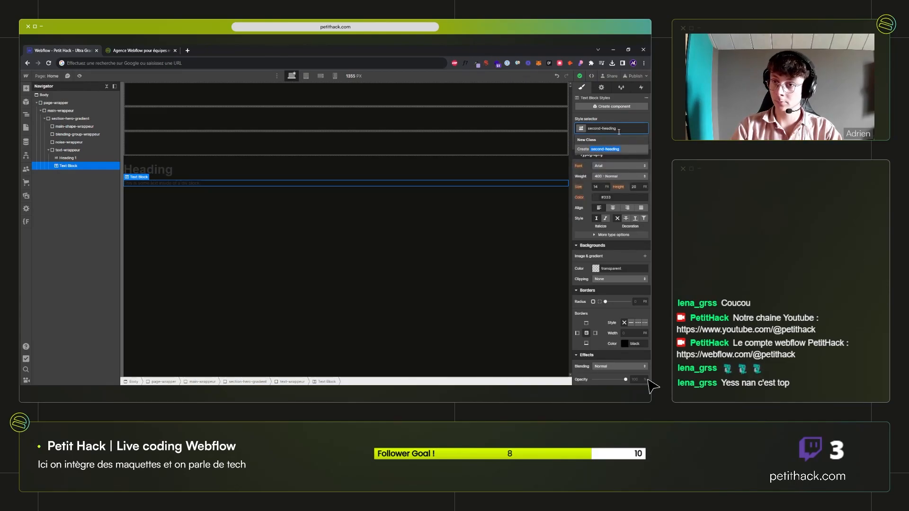
{"action": "key", "text": "Return"}
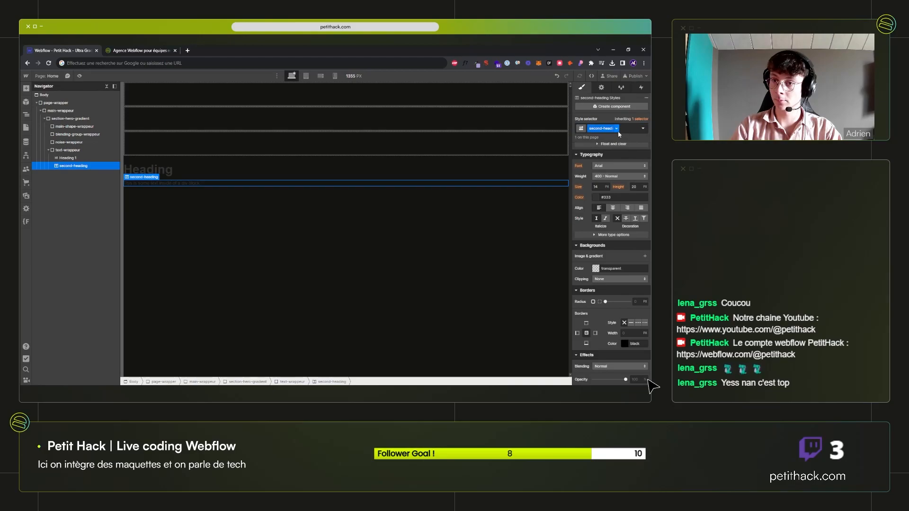
Set text-wrappeur's text color to white (ffffff) and save it as a color swatch.
{"action": "left_click", "coordinate": [108, 159]}
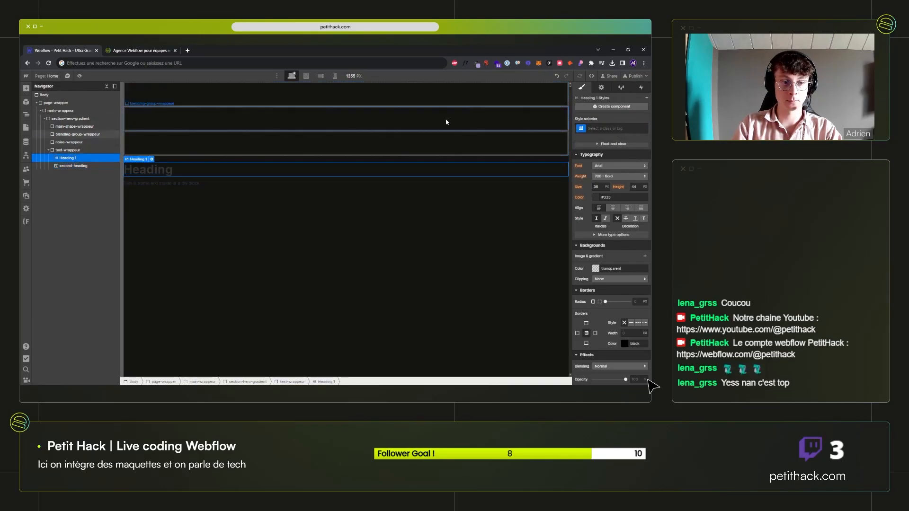
{"action": "left_click", "coordinate": [73, 149]}
{"action": "scroll", "coordinate": [586, 269], "scroll_direction": "up", "scroll_amount": 3}
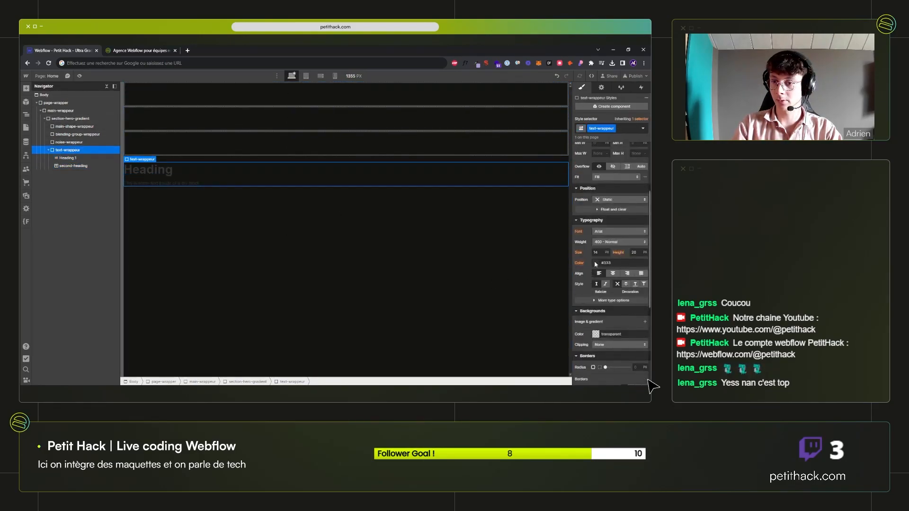
{"action": "left_click", "coordinate": [595, 263]}
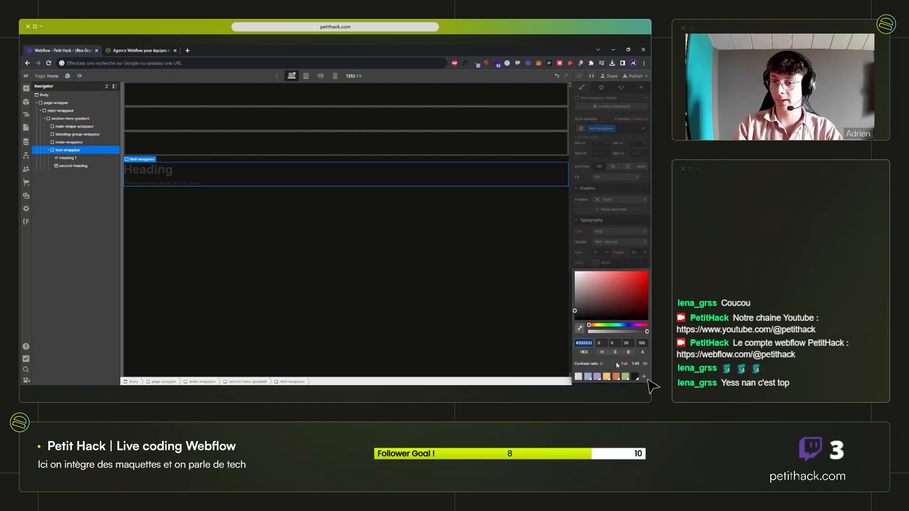
{"action": "type", "text": "ffffff"}
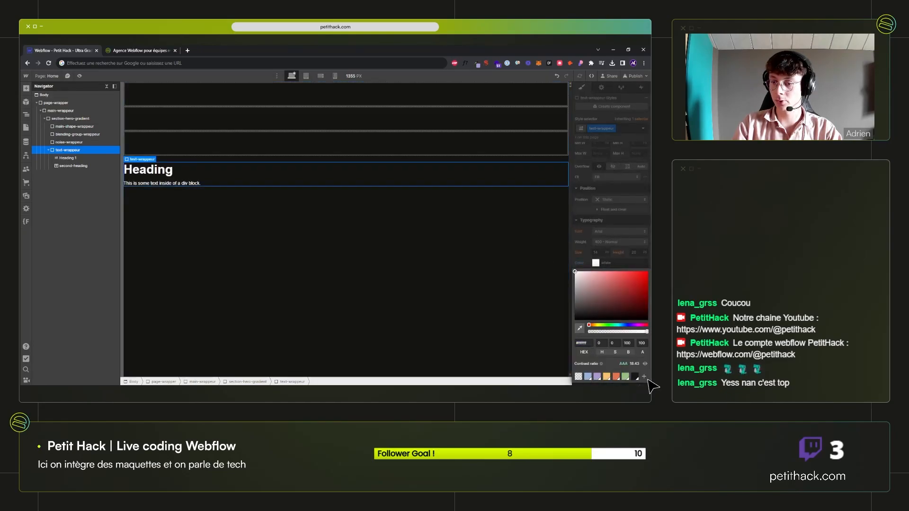
{"action": "left_click", "coordinate": [644, 377]}
{"action": "key", "text": "Return"}
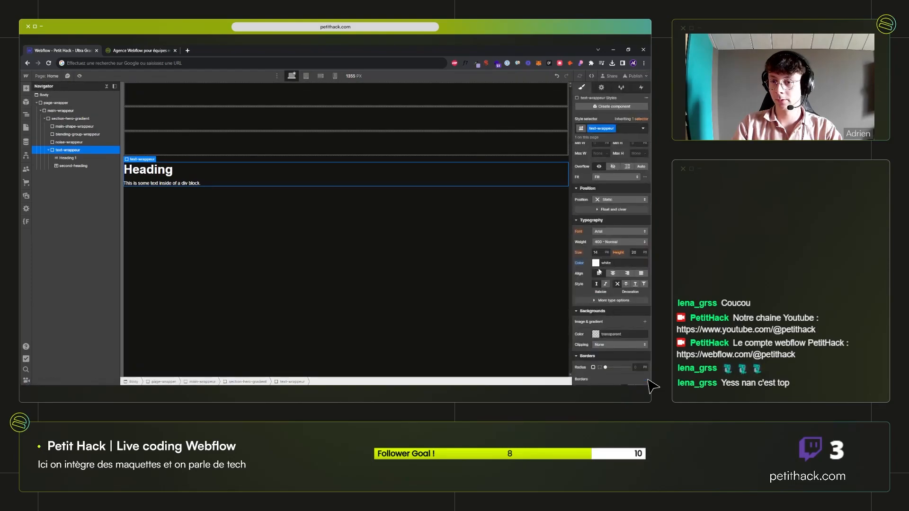
Set text-wrappeur's font to Satoshi and center its text.
{"action": "left_click", "coordinate": [610, 231]}
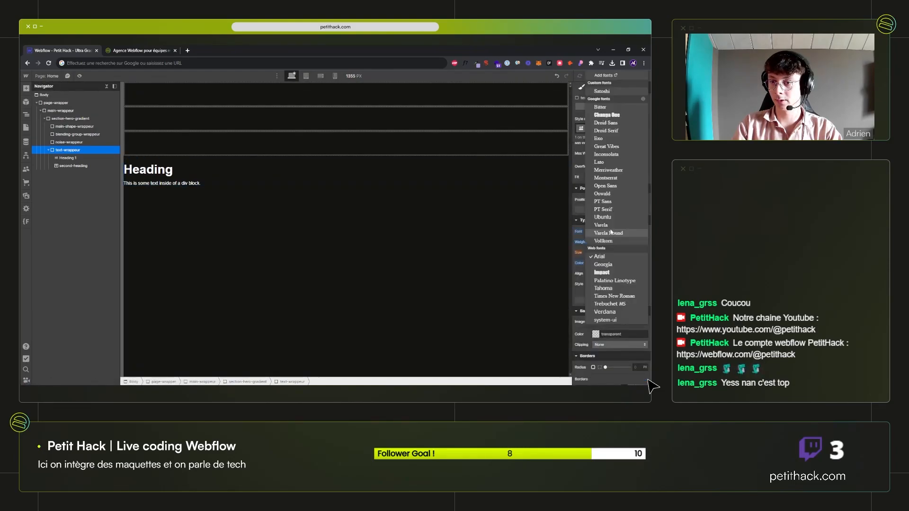
{"action": "left_click", "coordinate": [604, 91]}
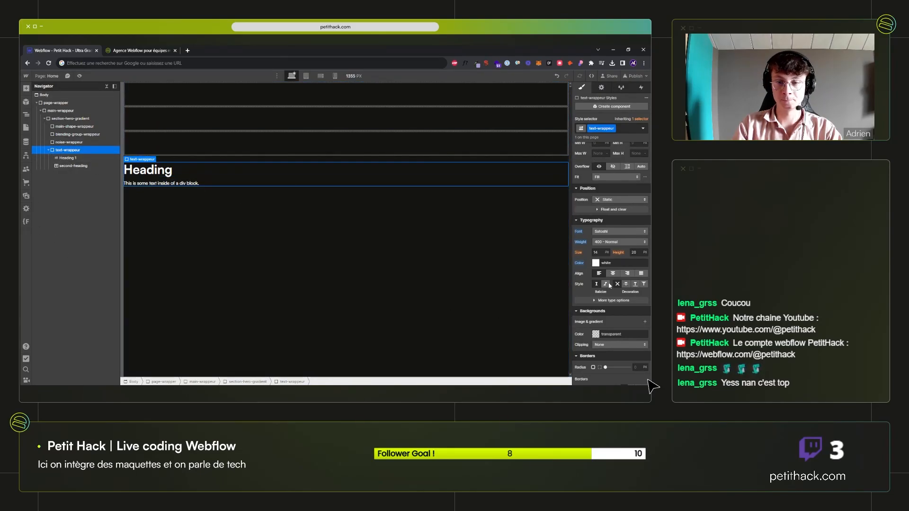
{"action": "scroll", "coordinate": [611, 284], "scroll_direction": "down", "scroll_amount": 2}
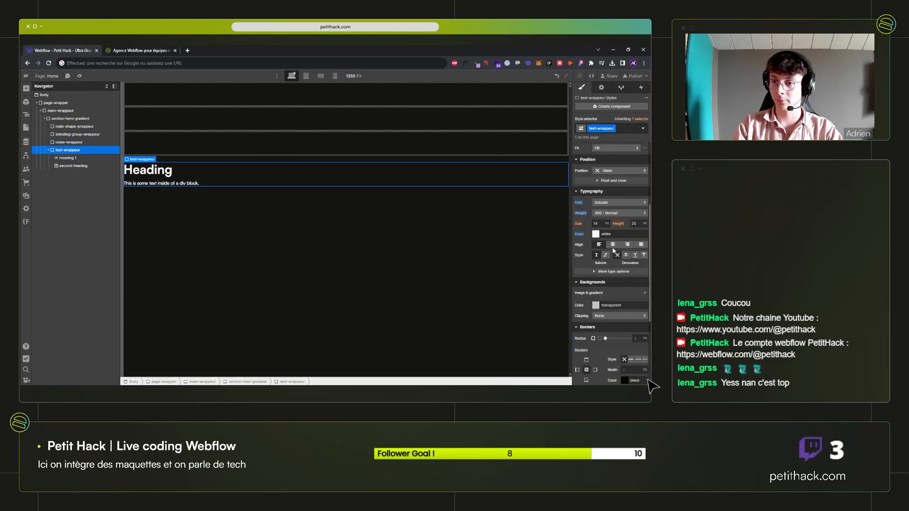
{"action": "left_click", "coordinate": [612, 245]}
Check the title's font size in the Figma mockup and set text-wrappeur's font size in Webflow to 3.88 rem.
{"action": "key", "text": "alt+Tab"}
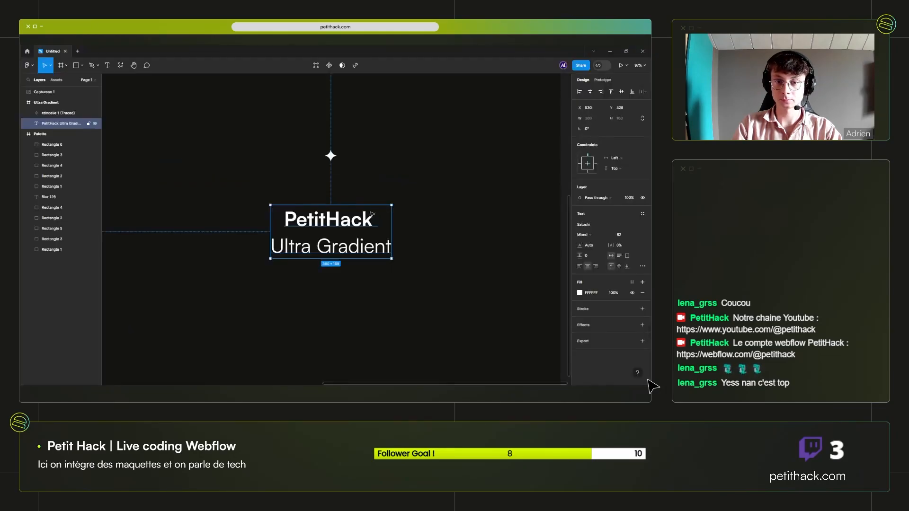
{"action": "key", "text": "Escape"}
{"action": "left_click", "coordinate": [322, 223]}
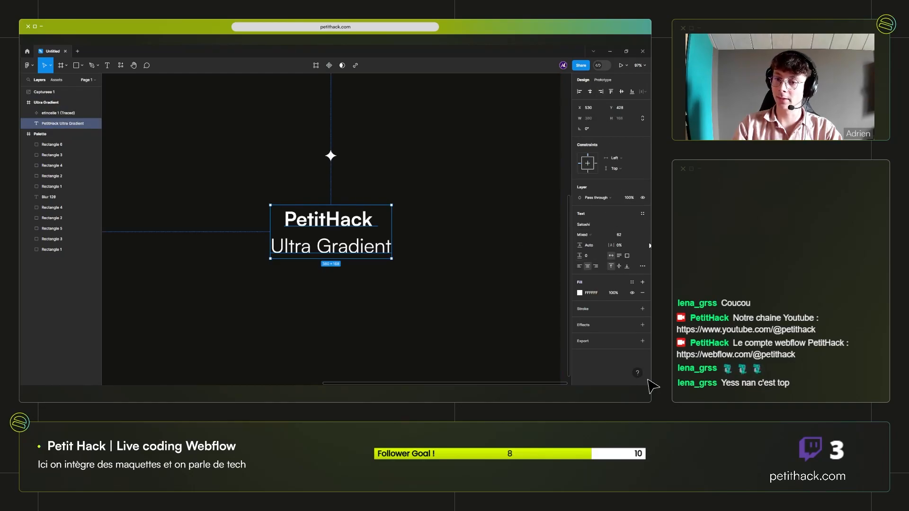
{"action": "key", "text": "alt+Tab"}
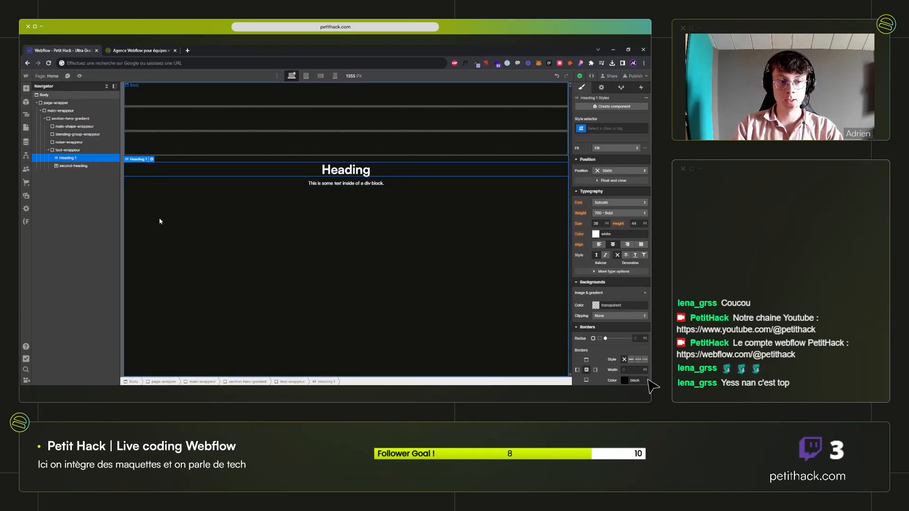
{"action": "left_click", "coordinate": [67, 150]}
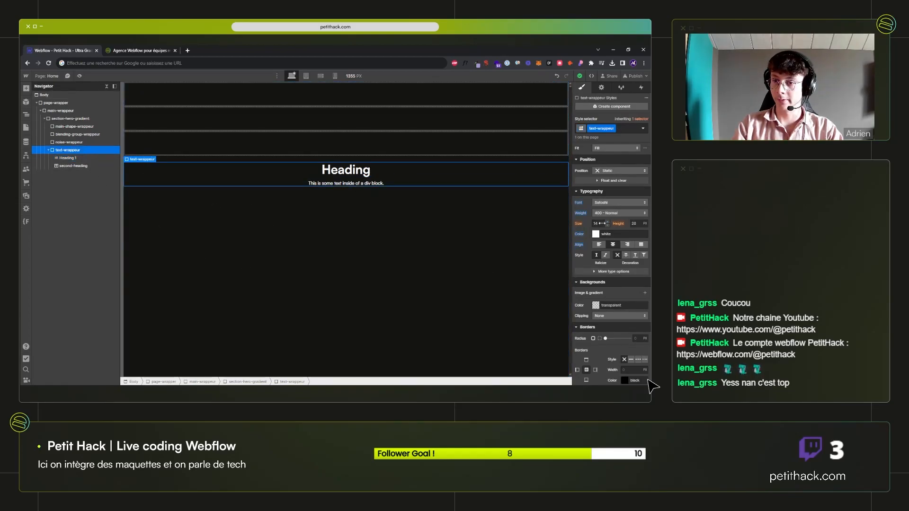
{"action": "key", "text": "Return"}
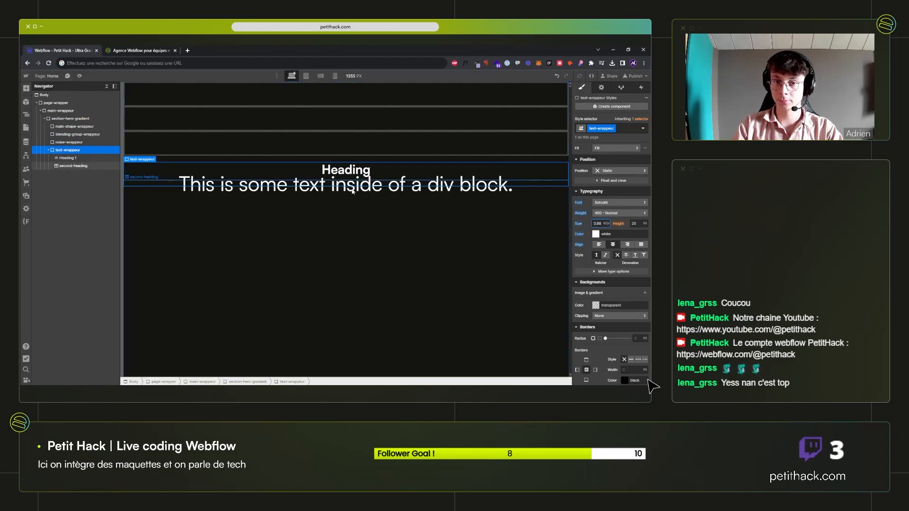
{"action": "left_click", "coordinate": [66, 158]}
{"action": "left_click", "coordinate": [598, 223]}
{"action": "type", "text": "6"}
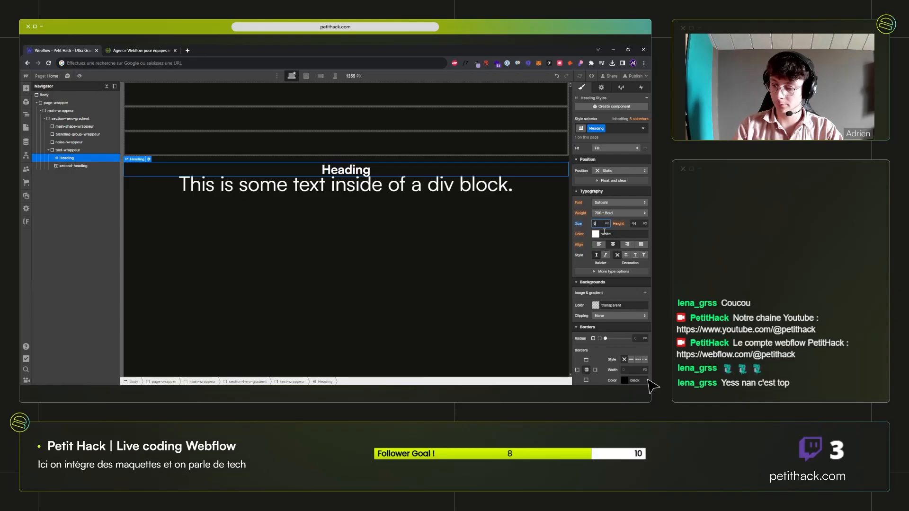
{"action": "type", "text": "2"}
{"action": "key", "text": "Return"}
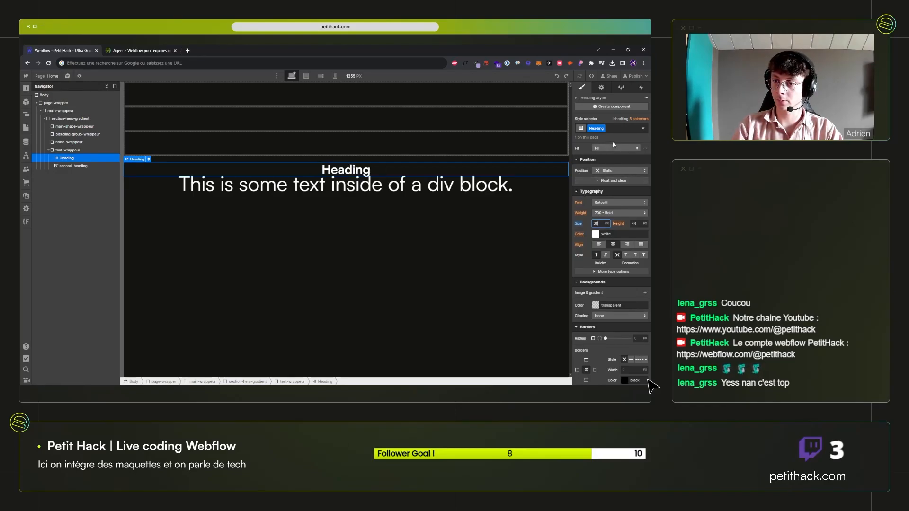
{"action": "left_click", "coordinate": [615, 131]}
{"action": "key", "text": "BackSpace"}
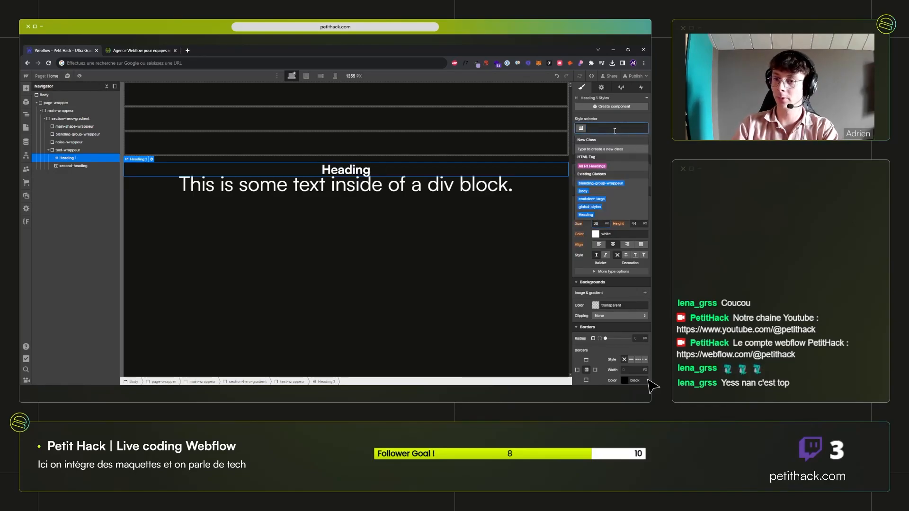
Set the All H1 Headings tag style's font size to 62 px and its line height to 1.2.
{"action": "left_click", "coordinate": [592, 166]}
{"action": "left_click", "coordinate": [598, 223]}
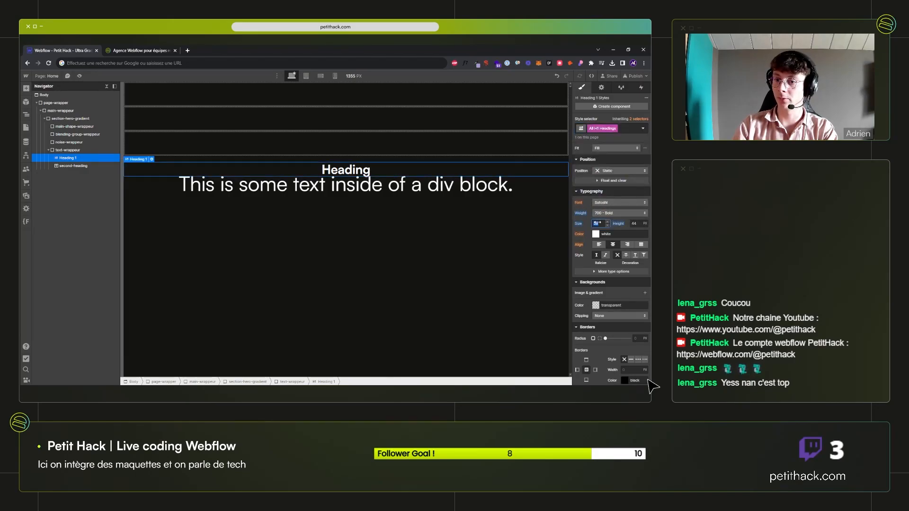
{"action": "type", "text": "62"}
{"action": "key", "text": "Return"}
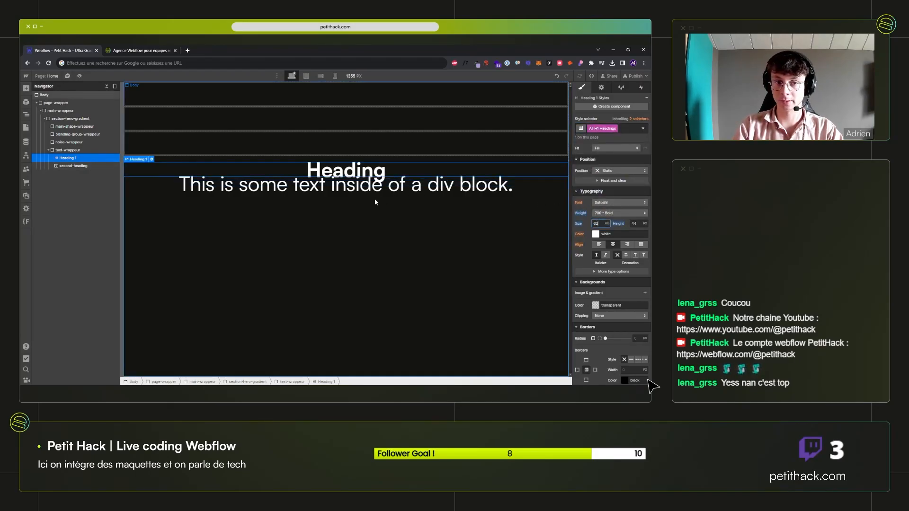
{"action": "left_click", "coordinate": [637, 223]}
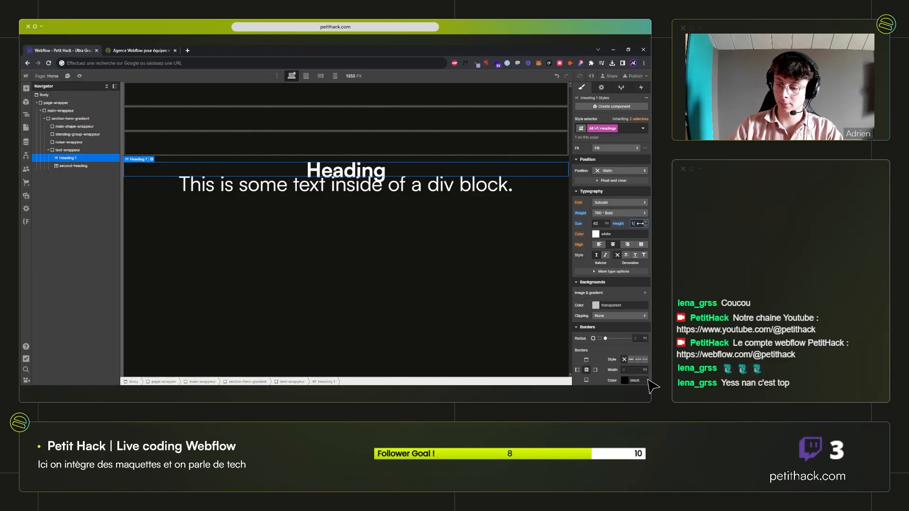
{"action": "type", "text": "1.2"}
{"action": "key", "text": "Return"}
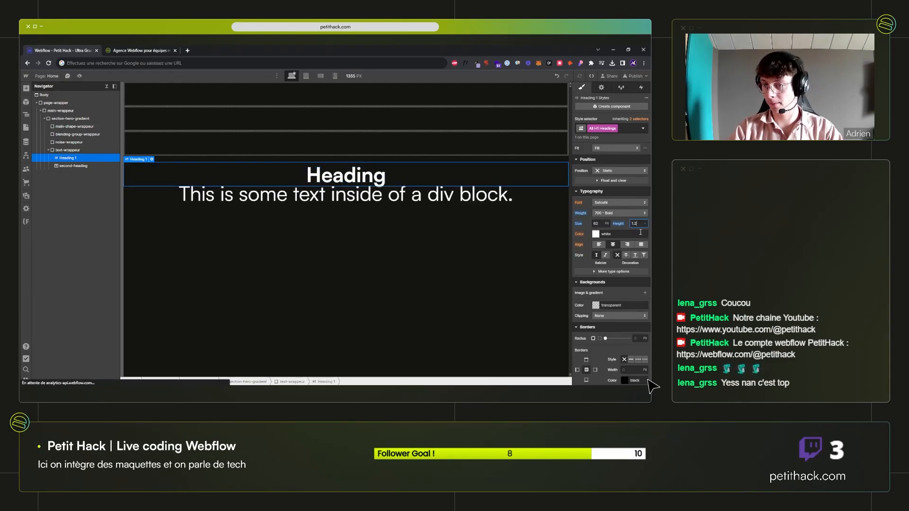
Set the line height of the second-heading text block to 1.2.
{"action": "left_click", "coordinate": [431, 199]}
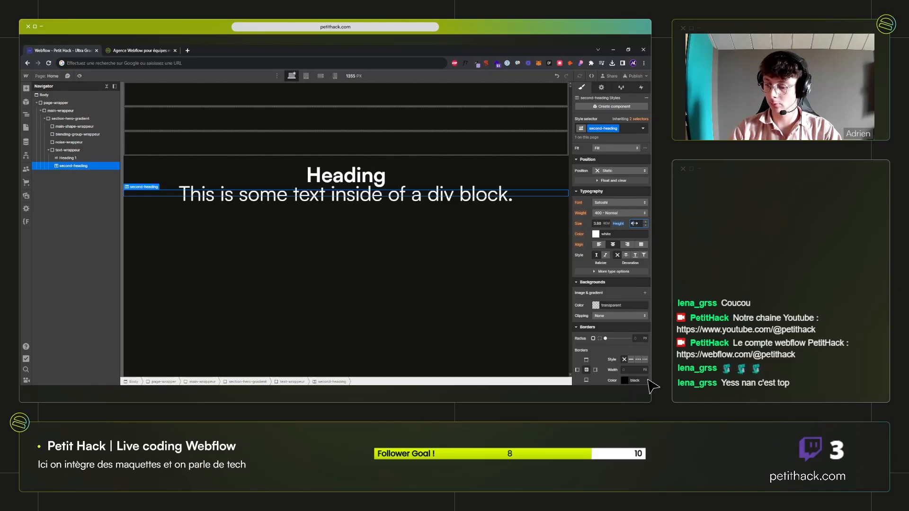
{"action": "key", "text": "BackSpace"}
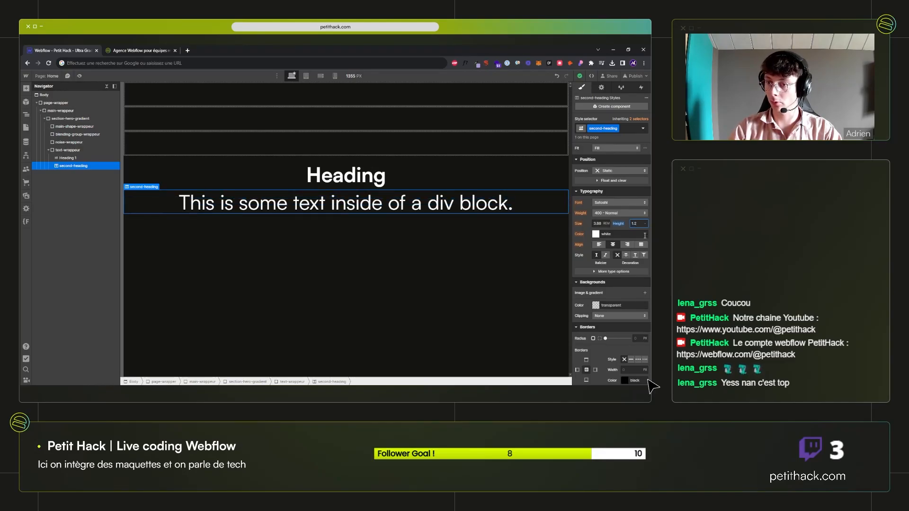
{"action": "type", "text": "1.2"}
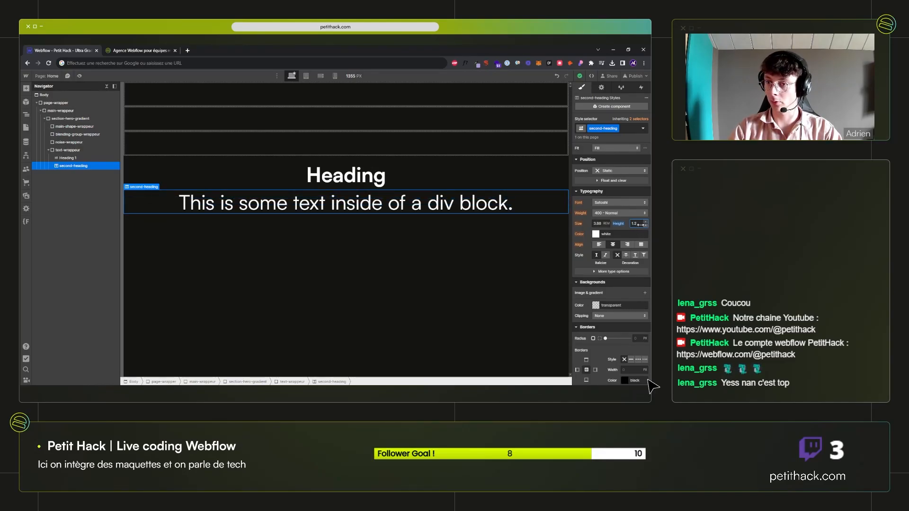
{"action": "left_click", "coordinate": [379, 279]}
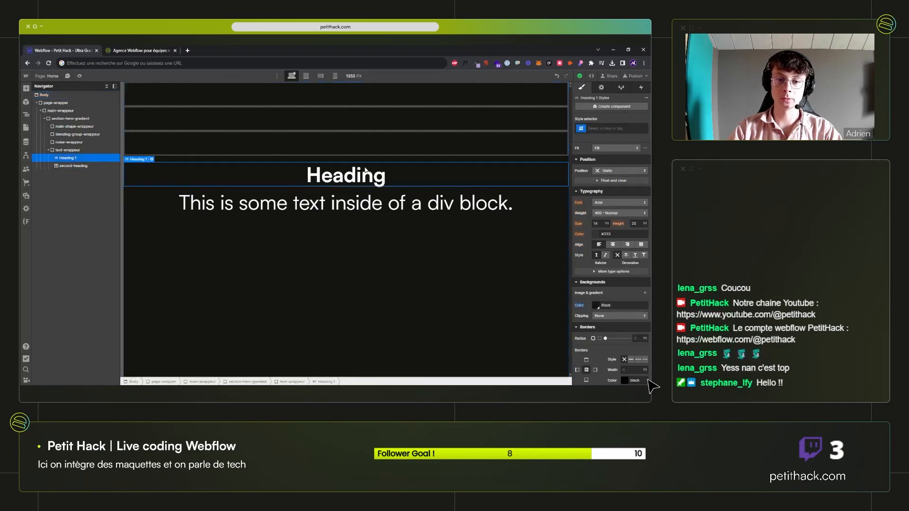
Switch to the Figma mockup and check the font weights of the PetitHack and Ultra Gradient lines.
{"action": "key", "text": "alt+Tab"}
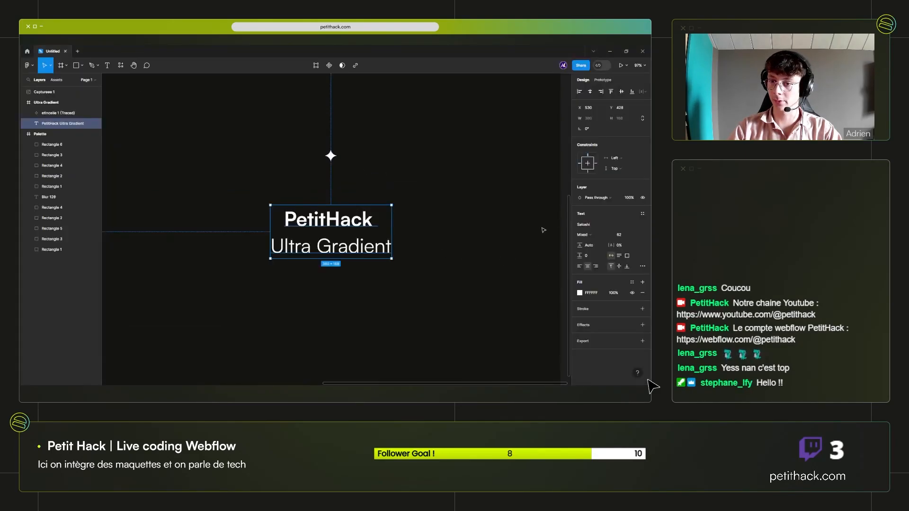
{"action": "left_click", "coordinate": [480, 241]}
{"action": "left_click", "coordinate": [354, 219]}
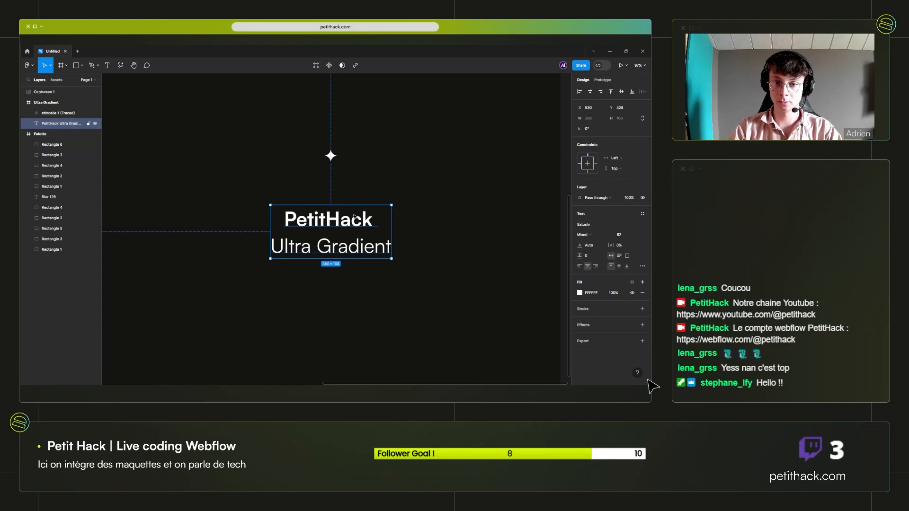
{"action": "double_click", "coordinate": [353, 218]}
{"action": "double_click", "coordinate": [345, 243]}
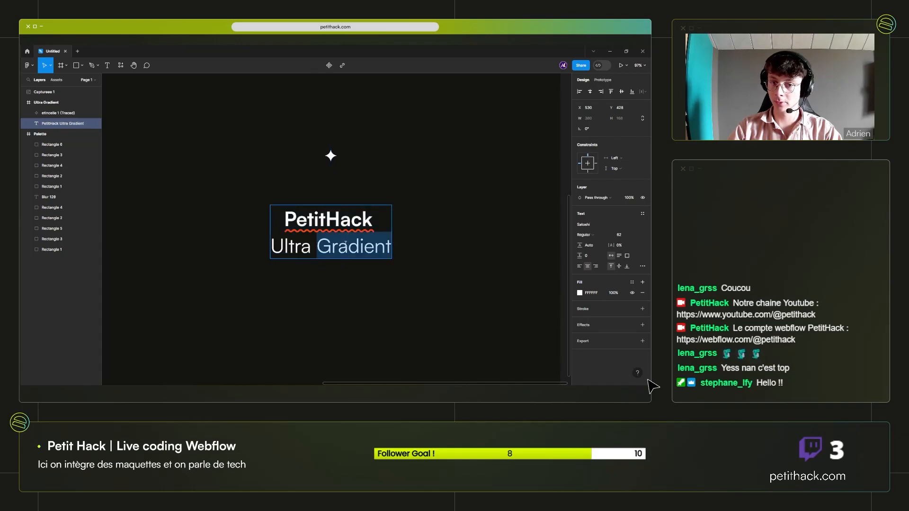
Return to Webflow, check the H1 style's font weight and set second-heading's weight to 400 - Normal.
{"action": "key", "text": "alt+Tab"}
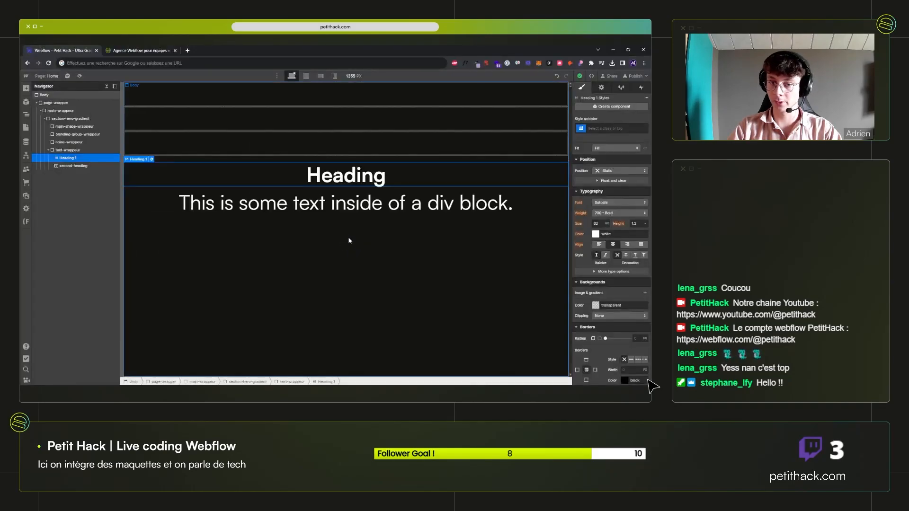
{"action": "left_click", "coordinate": [610, 216]}
{"action": "left_click", "coordinate": [611, 202]}
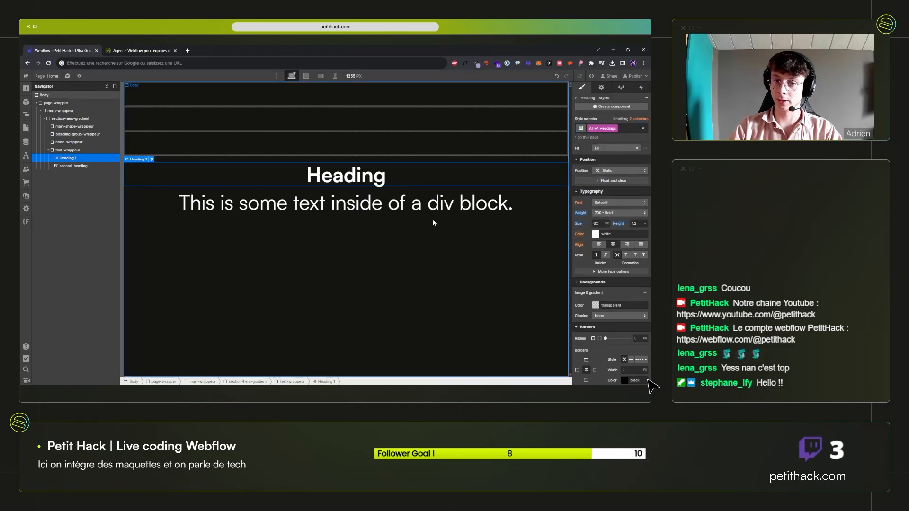
{"action": "left_click", "coordinate": [431, 206]}
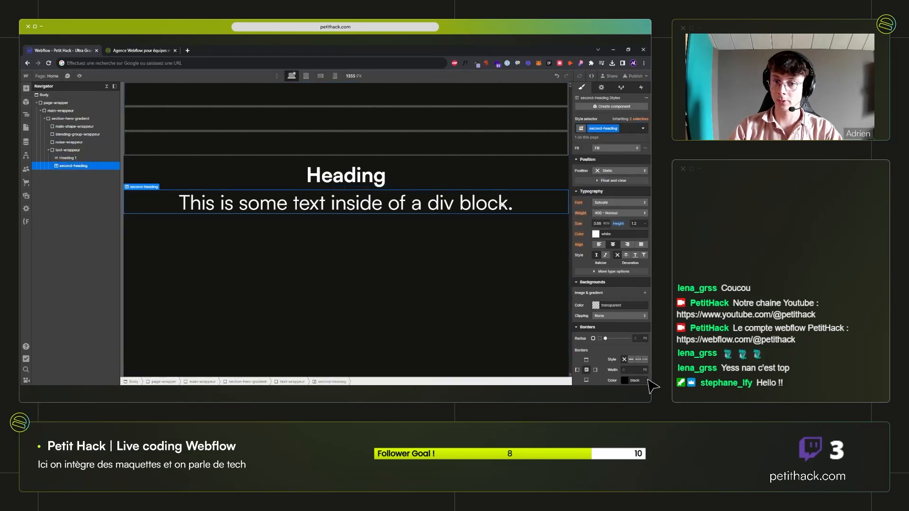
{"action": "left_click", "coordinate": [610, 214]}
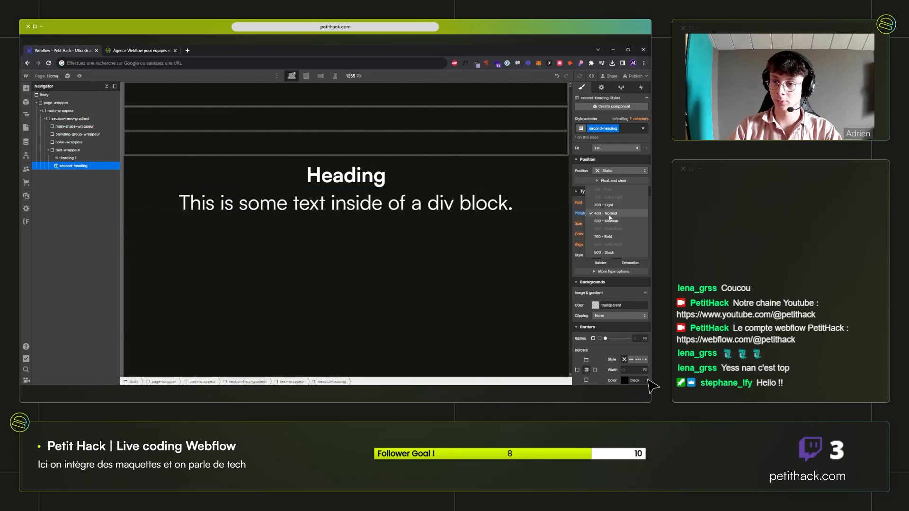
{"action": "left_click", "coordinate": [610, 218]}
{"action": "left_click", "coordinate": [471, 235]}
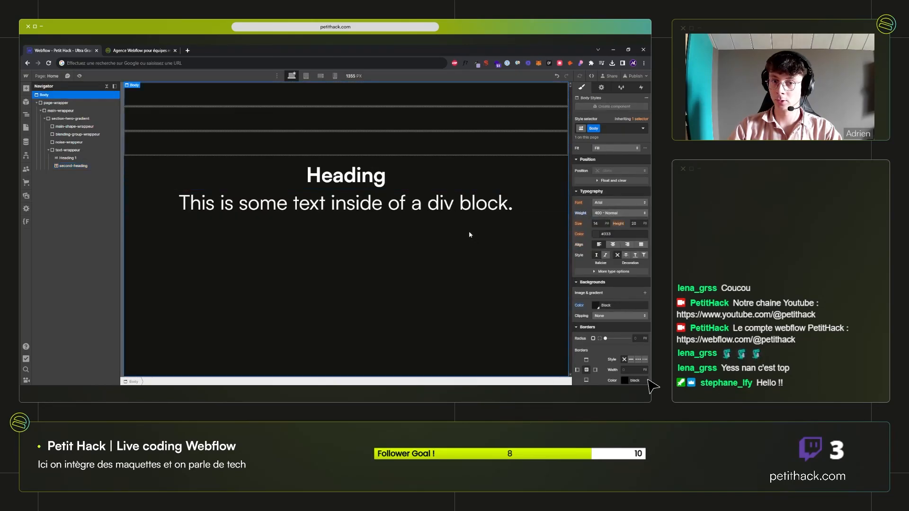
Copy the text PetitHack from the Figma title and replace the Heading 1 text in Webflow with it.
{"action": "key", "text": "alt+Tab"}
{"action": "double_click", "coordinate": [310, 216]}
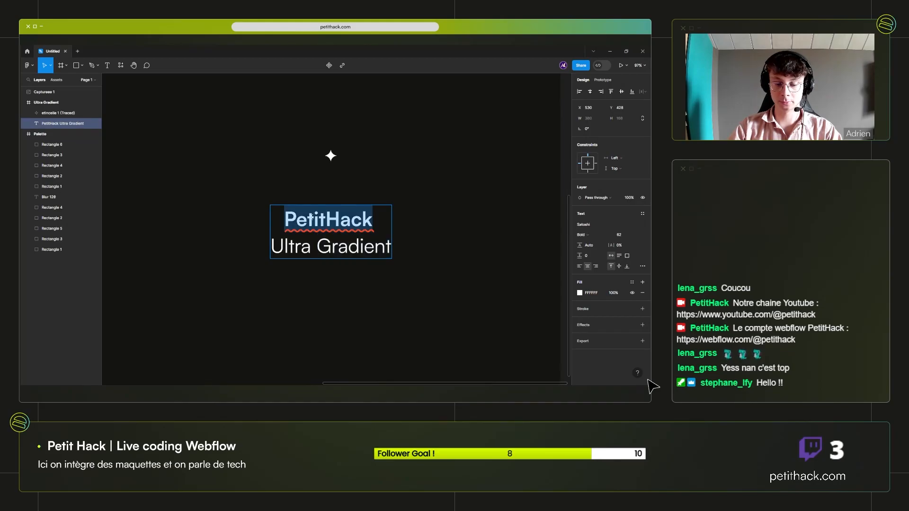
{"action": "key", "text": "ctrl+c"}
{"action": "key", "text": "alt+Tab"}
{"action": "key", "text": "Return"}
{"action": "key", "text": "ctrl+v"}
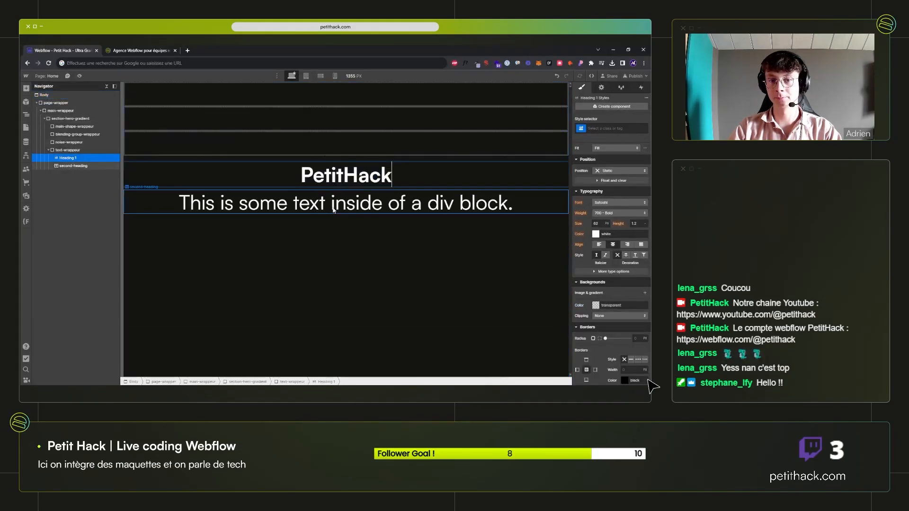
Replace the second-heading placeholder in Webflow with the Ultra Gradient line copied from Figma, and compare the result with the mockup.
{"action": "key", "text": "alt+Tab"}
{"action": "triple_click", "coordinate": [328, 250]}
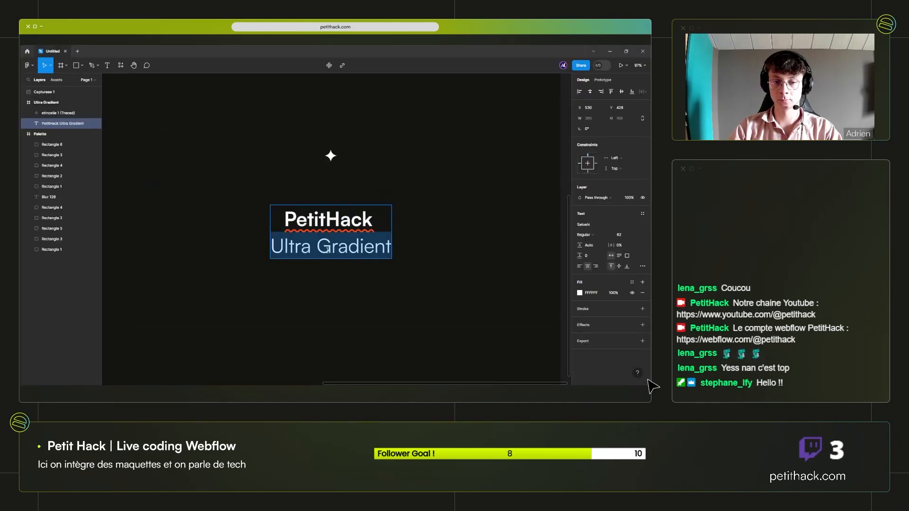
{"action": "key", "text": "ctrl+c"}
{"action": "key", "text": "alt+Tab"}
{"action": "key", "text": "Return"}
{"action": "key", "text": "ctrl+v"}
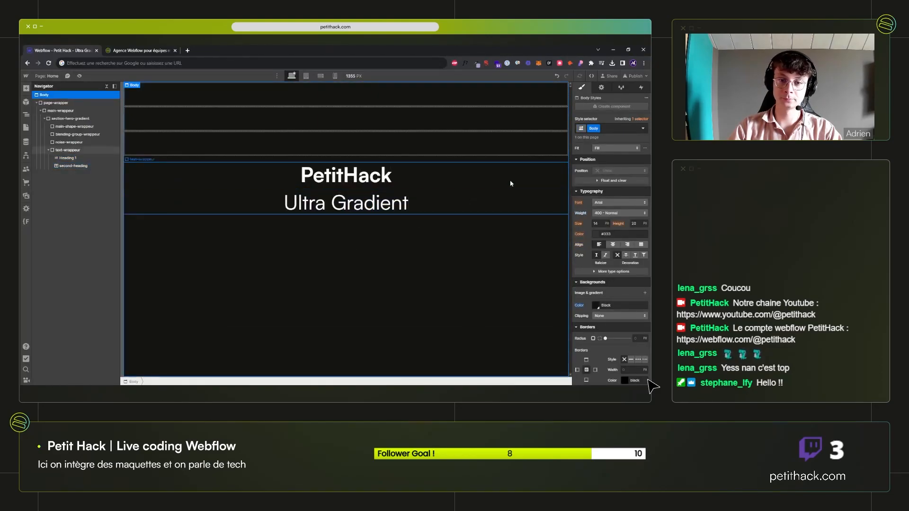
{"action": "key", "text": "alt+Tab"}
{"action": "key", "text": "alt+Tab"}
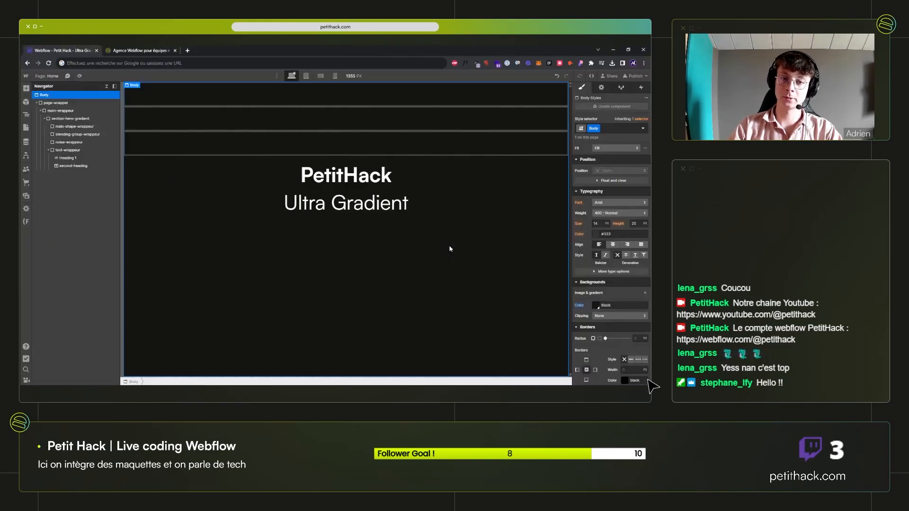
Add a Div Block inside text-wrappeur below the two title lines.
{"action": "left_click", "coordinate": [74, 154]}
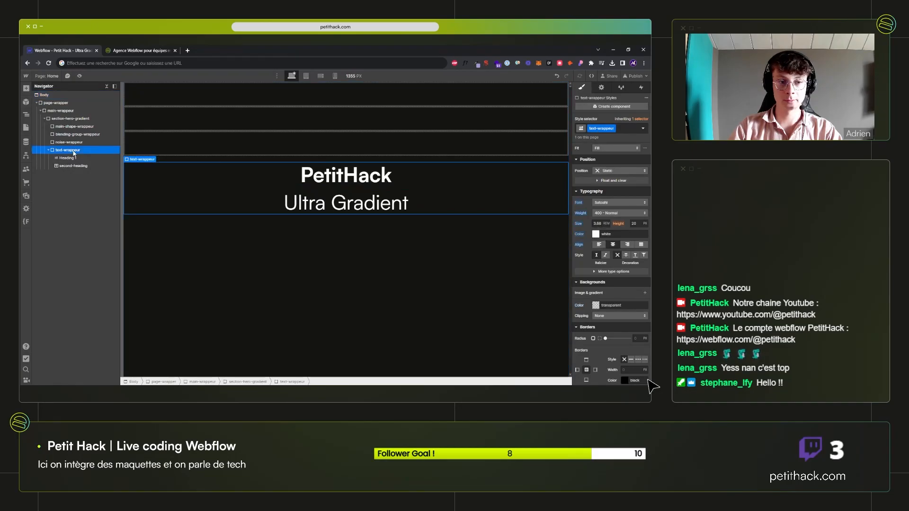
{"action": "key", "text": "ctrl+e"}
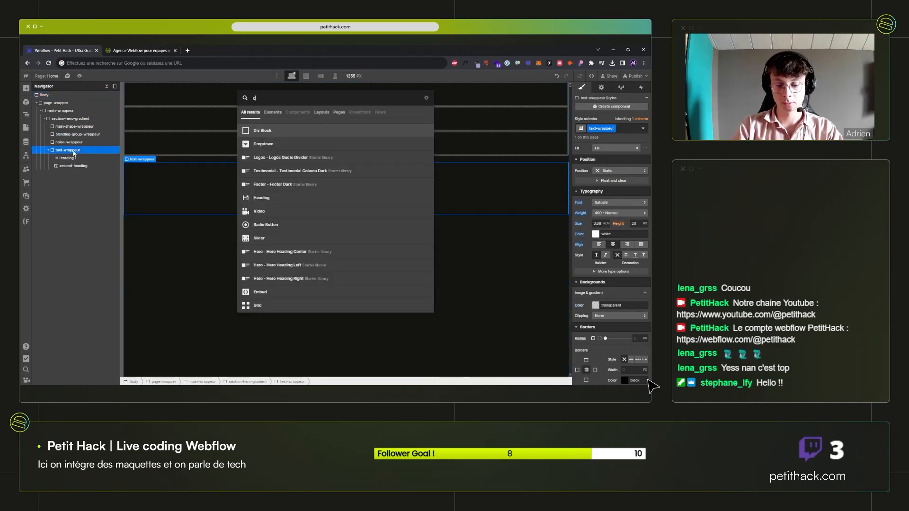
{"action": "key", "text": "Return"}
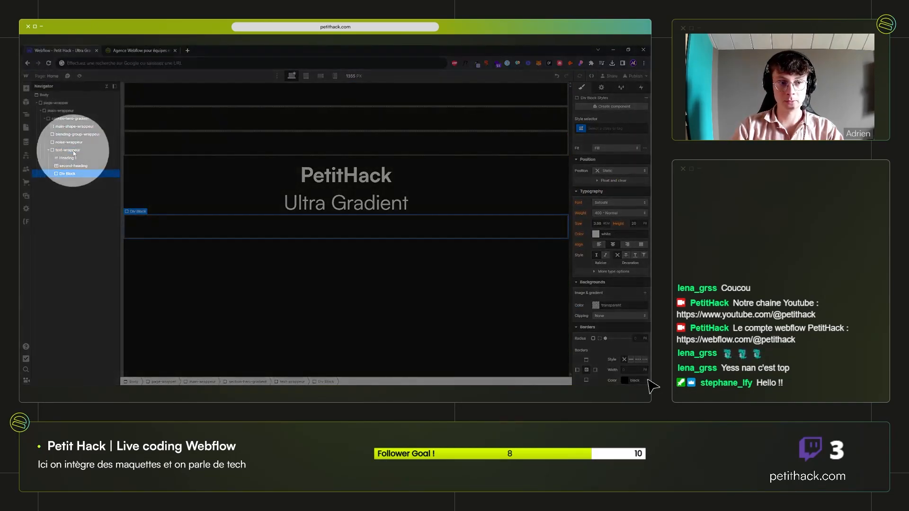
Copy the star above the title in the Figma mockup as SVG and return to Webflow.
{"action": "key", "text": "alt+Tab"}
{"action": "key", "text": "Escape"}
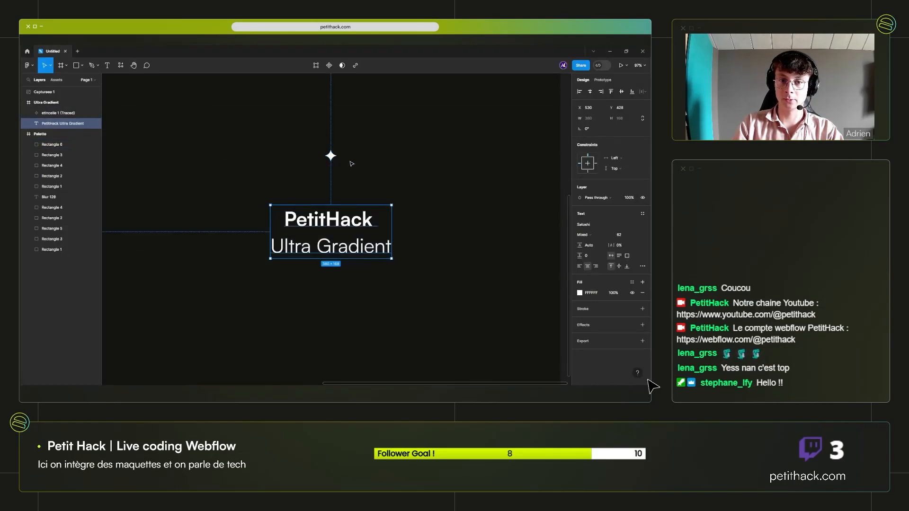
{"action": "left_click", "coordinate": [333, 158]}
{"action": "right_click", "coordinate": [334, 159]}
{"action": "mouse_move", "coordinate": [351, 193]}
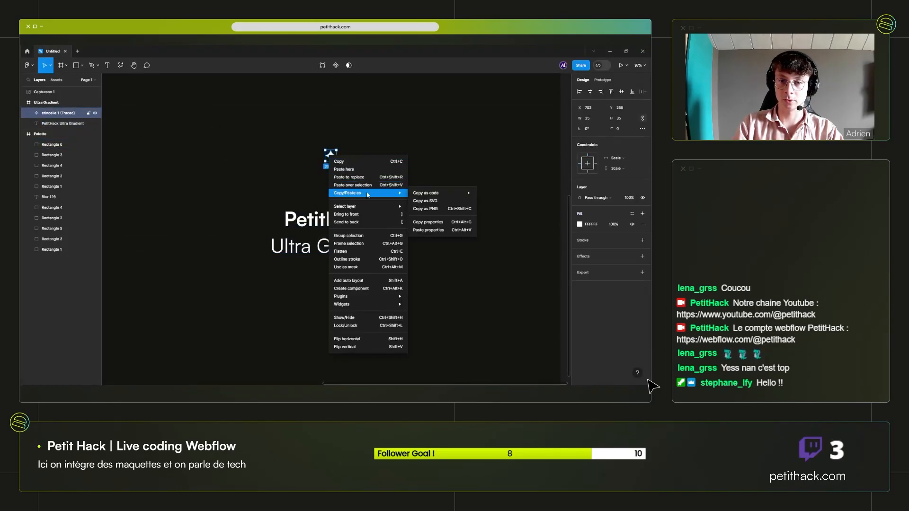
{"action": "left_click", "coordinate": [425, 201]}
{"action": "key", "text": "alt+Tab"}
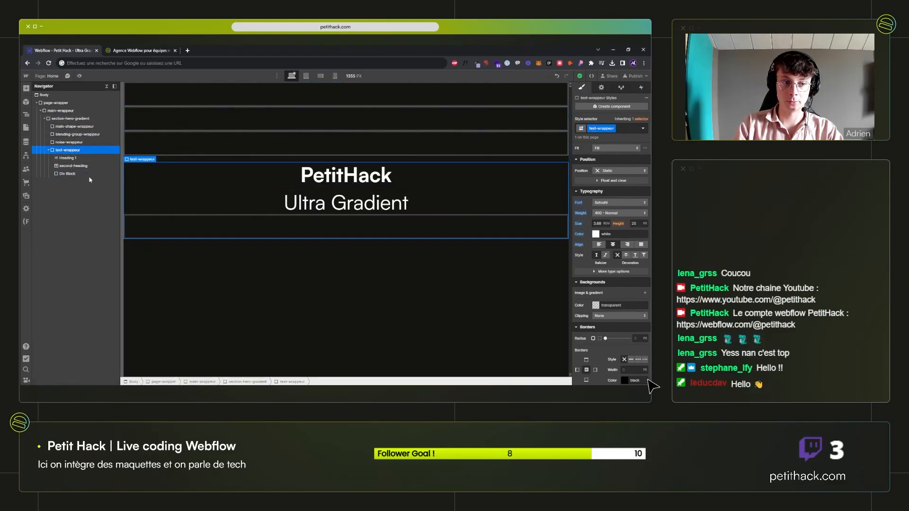
Make the new Div Block a wrapper with the existing Heading class at the start of text-wrappeur and nest both title lines inside it.
{"action": "left_click", "coordinate": [67, 173]}
{"action": "left_click_drag", "start_coordinate": [67, 174], "coordinate": [65, 161]}
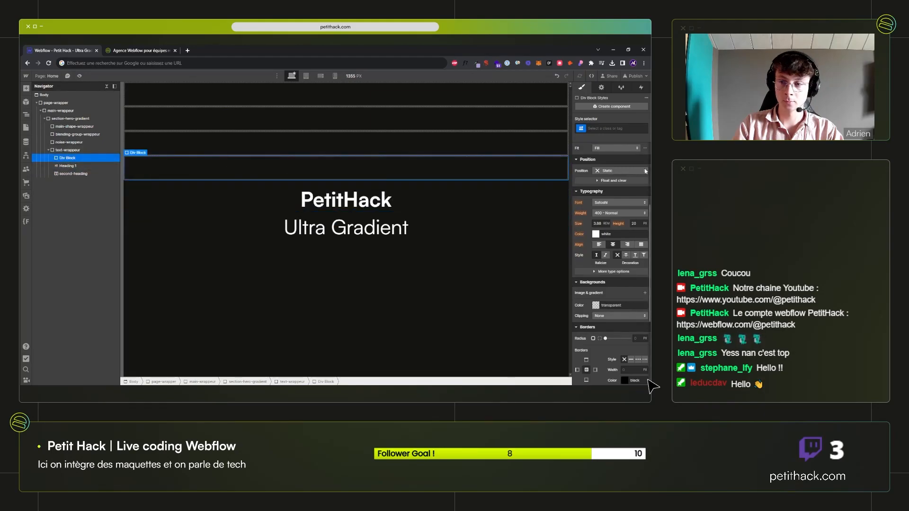
{"action": "left_click", "coordinate": [616, 128]}
{"action": "type", "text": "heading"}
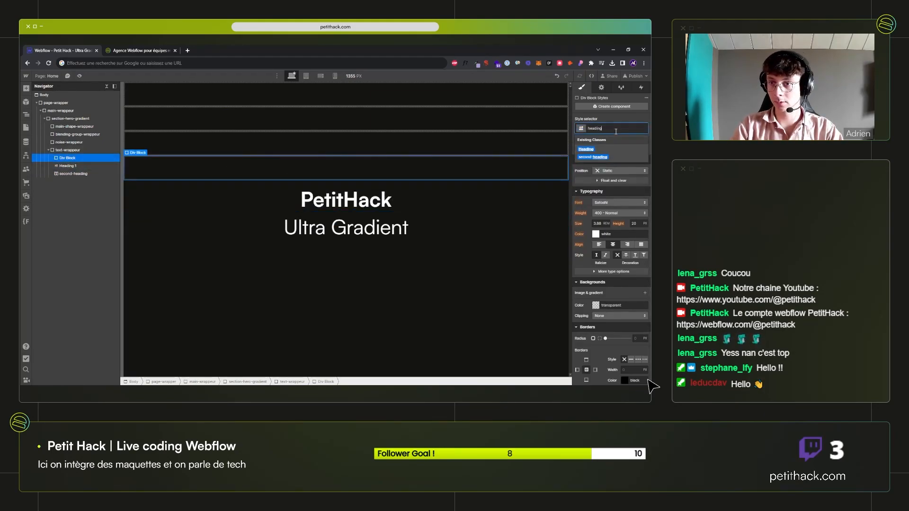
{"action": "key", "text": "Return"}
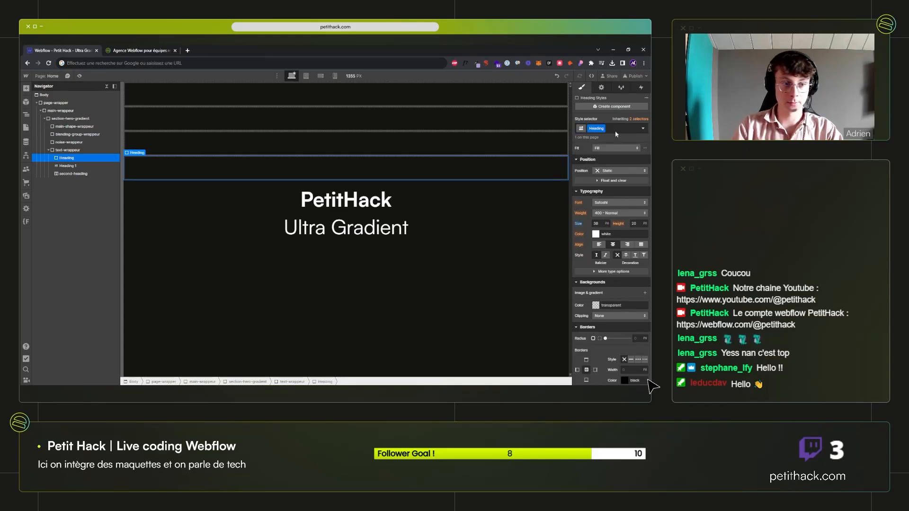
{"action": "left_click_drag", "start_coordinate": [71, 164], "coordinate": [73, 167]}
Add another Div Block inside text-wrappeur and place it above the Heading wrapper.
{"action": "left_click", "coordinate": [73, 149]}
{"action": "key", "text": "ctrl+e"}
{"action": "type", "text": "div"}
{"action": "key", "text": "Return"}
{"action": "left_click_drag", "start_coordinate": [66, 181], "coordinate": [62, 156]}
Give the Div Block above the Heading wrapper the new class stars.
{"action": "key", "text": "ctrl+Return"}
{"action": "type", "text": "stra"}
{"action": "key", "text": "BackSpace"}
{"action": "key", "text": "BackSpace"}
{"action": "type", "text": "ar"}
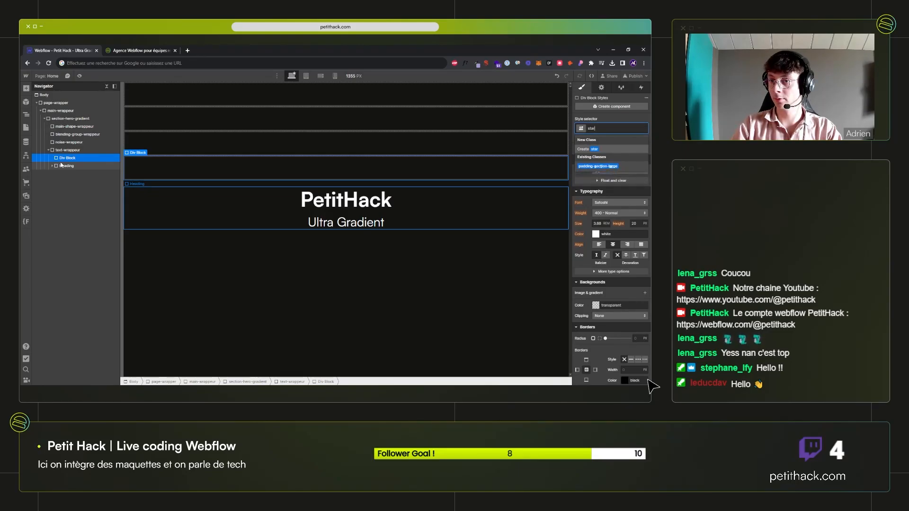
{"action": "type", "text": "s"}
{"action": "key", "text": "Return"}
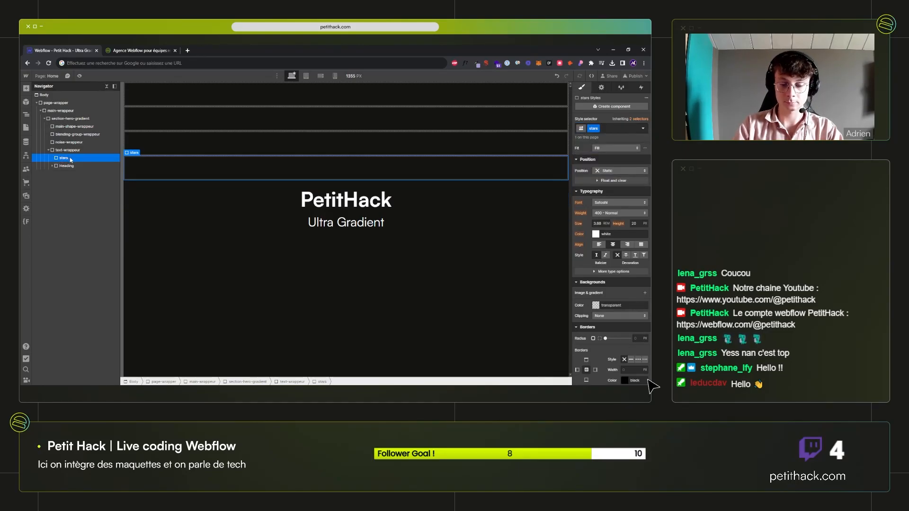
Add an HTML Embed element inside the stars block.
{"action": "key", "text": "ctrl+e"}
{"action": "type", "text": "em"}
{"action": "key", "text": "Return"}
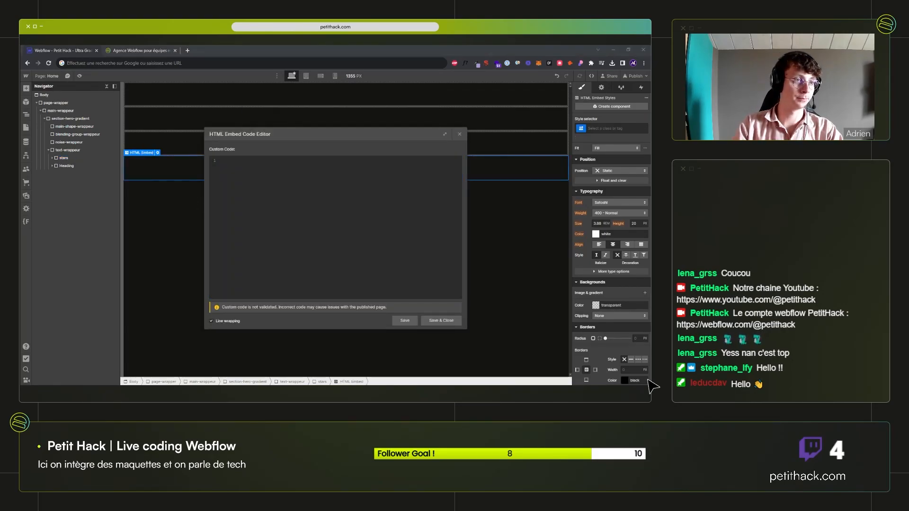
Paste the copied star SVG as the embed's custom code, then save and close the code editor.
{"action": "key", "text": "alt+Tab"}
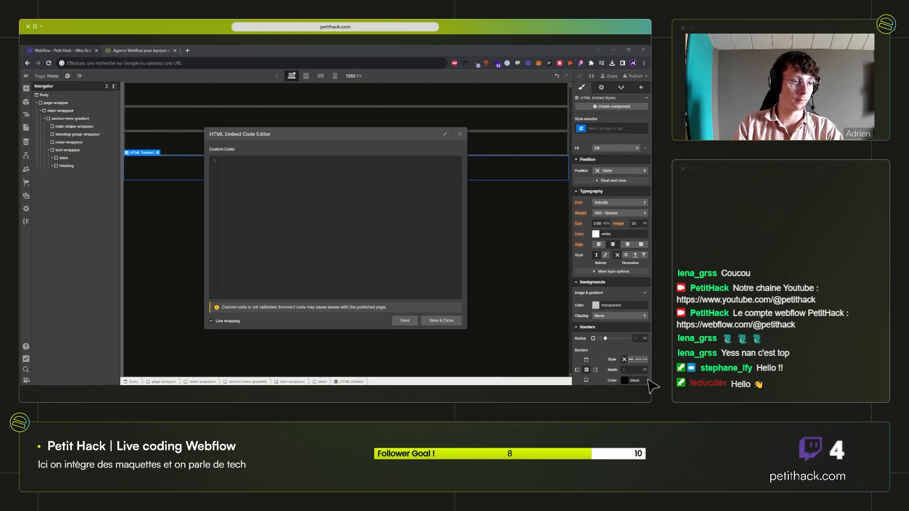
{"action": "left_click", "coordinate": [378, 186]}
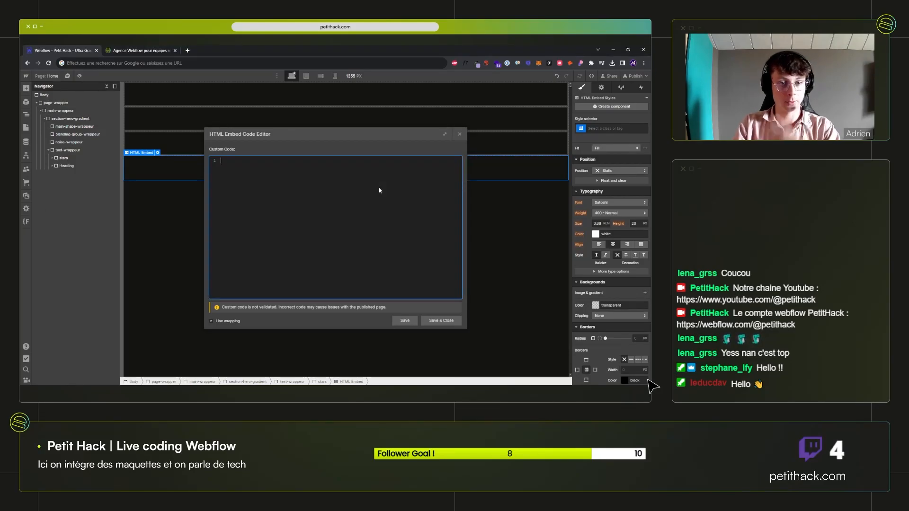
{"action": "key", "text": "ctrl+v"}
{"action": "left_click_drag", "start_coordinate": [332, 235], "coordinate": [152, 128]}
{"action": "left_click", "coordinate": [352, 273]}
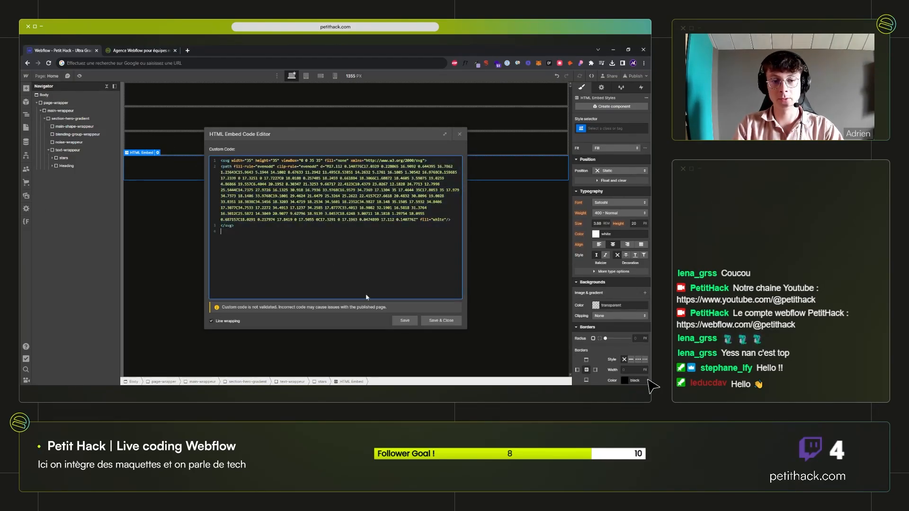
{"action": "left_click", "coordinate": [408, 319]}
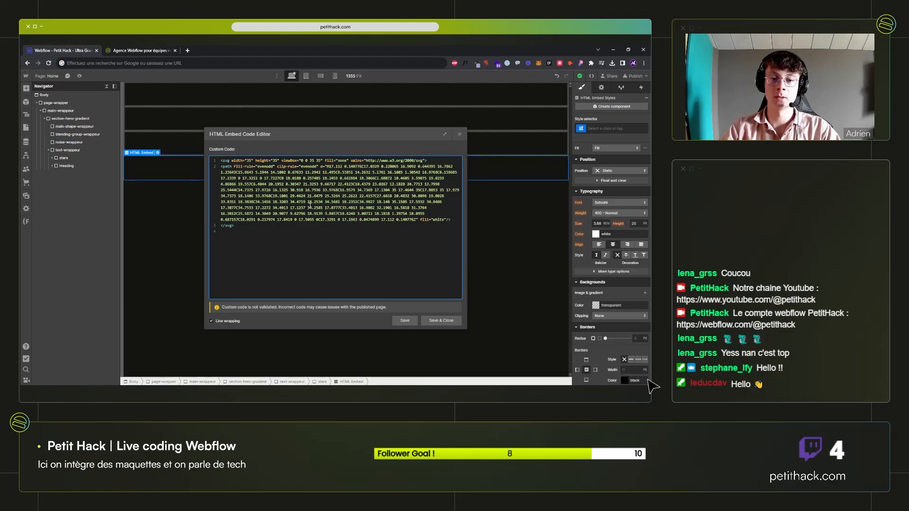
{"action": "left_click", "coordinate": [433, 322]}
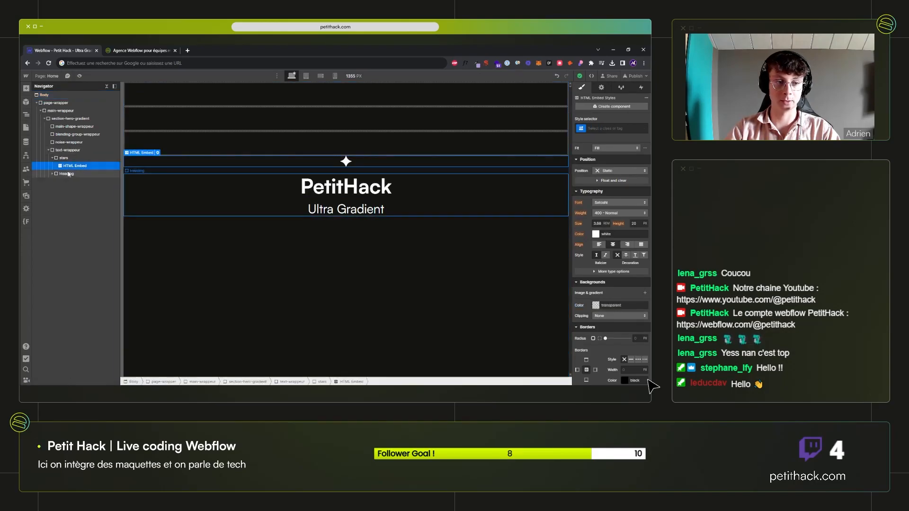
Give the star's HTML Embed the new class embed-center and set it to a horizontal flex layout with centred alignment and justification.
{"action": "left_click", "coordinate": [621, 128]}
{"action": "type", "text": "e"}
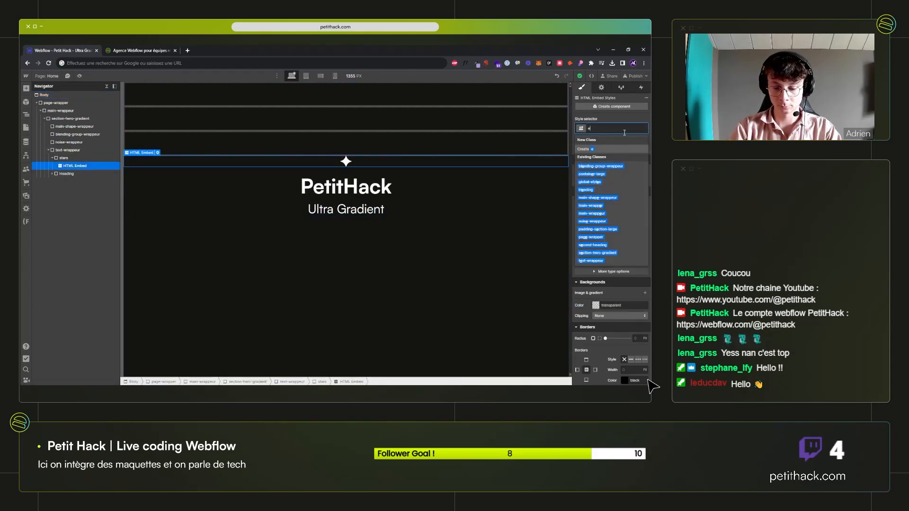
{"action": "type", "text": "mbed-center"}
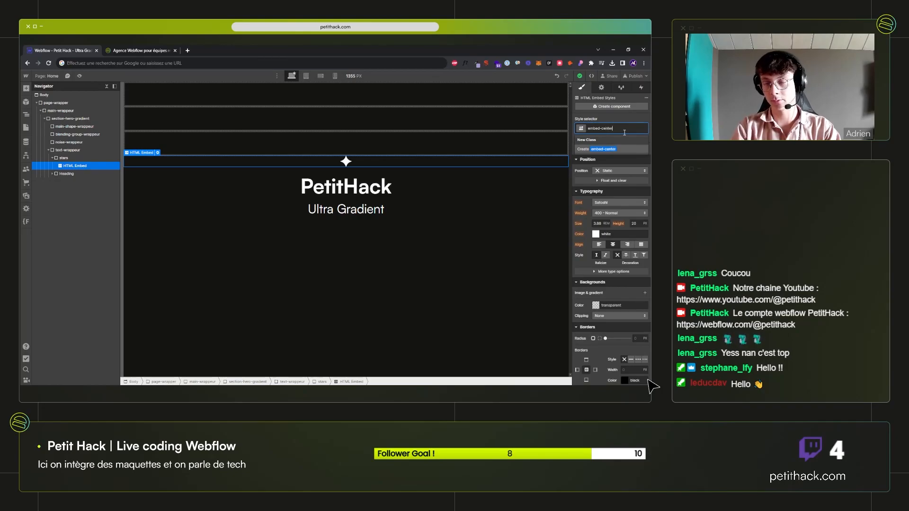
{"action": "key", "text": "Return"}
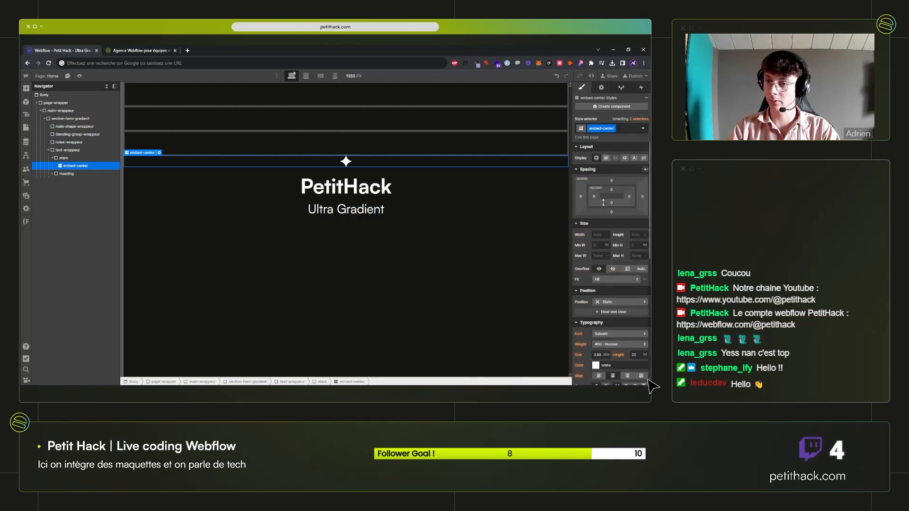
{"action": "left_click", "coordinate": [606, 158]}
{"action": "left_click", "coordinate": [609, 192]}
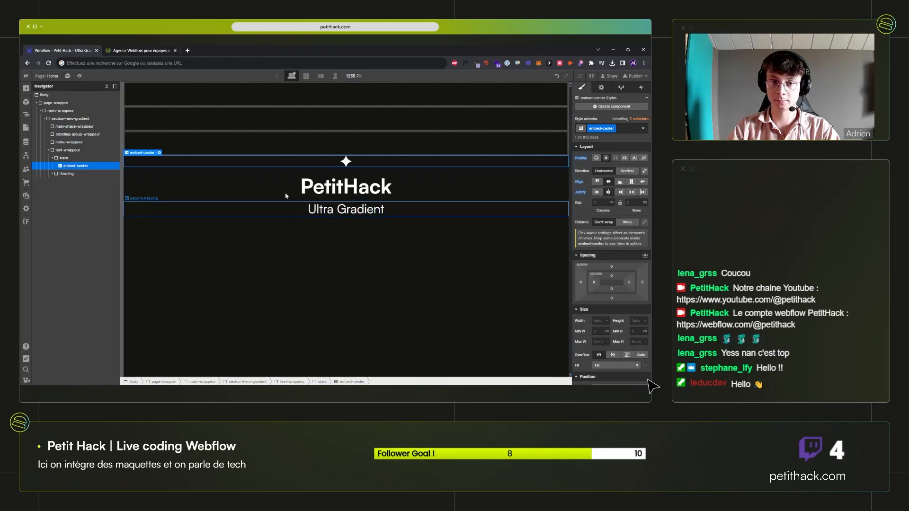
Set text-wrappeur to a flex layout with vertical direction.
{"action": "left_click", "coordinate": [52, 158]}
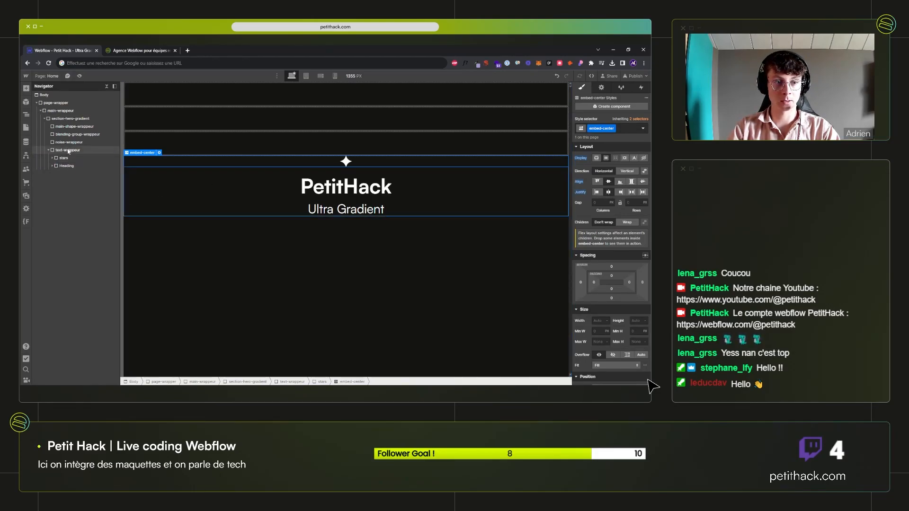
{"action": "left_click", "coordinate": [68, 150]}
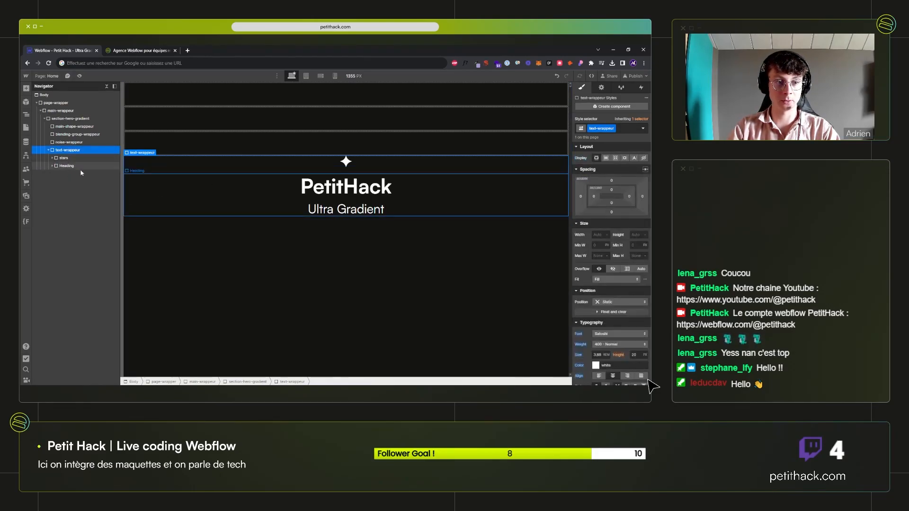
{"action": "left_click", "coordinate": [606, 158]}
{"action": "left_click", "coordinate": [628, 171]}
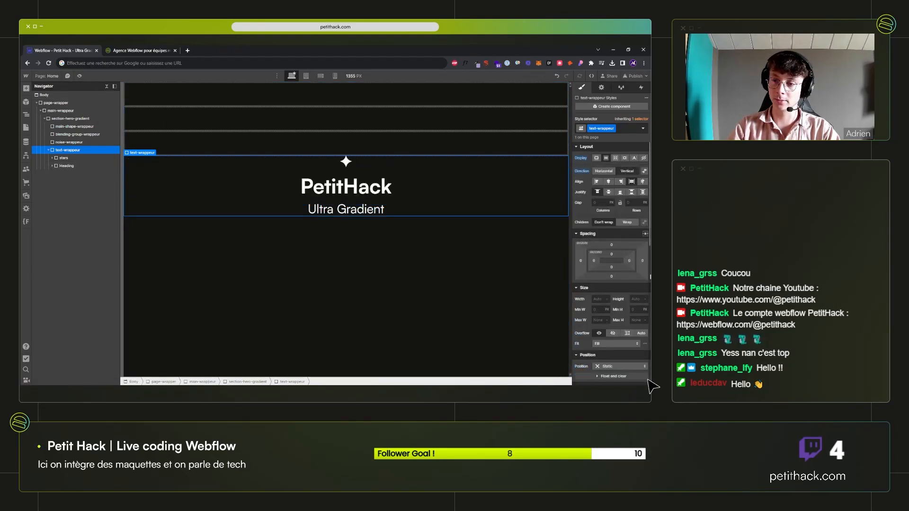
{"action": "left_click", "coordinate": [52, 158]}
{"action": "left_click", "coordinate": [53, 175]}
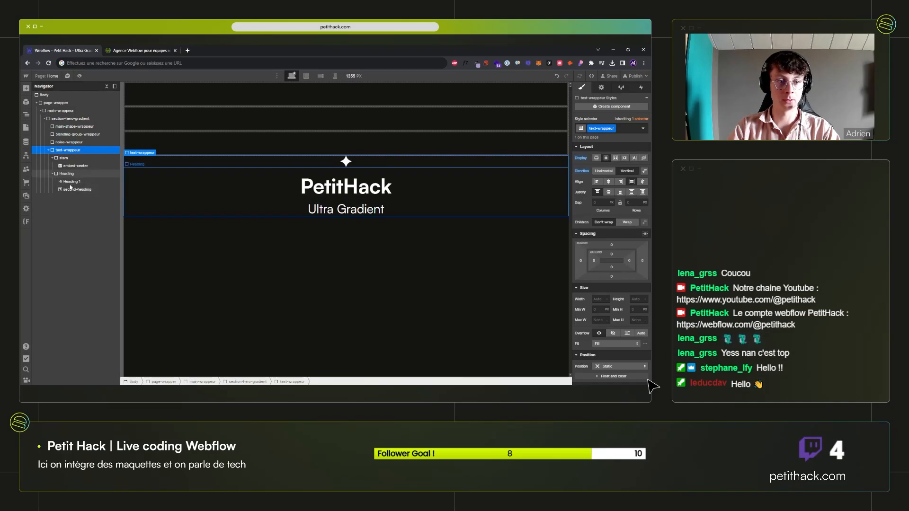
{"action": "left_click", "coordinate": [53, 173]}
{"action": "left_click", "coordinate": [52, 158]}
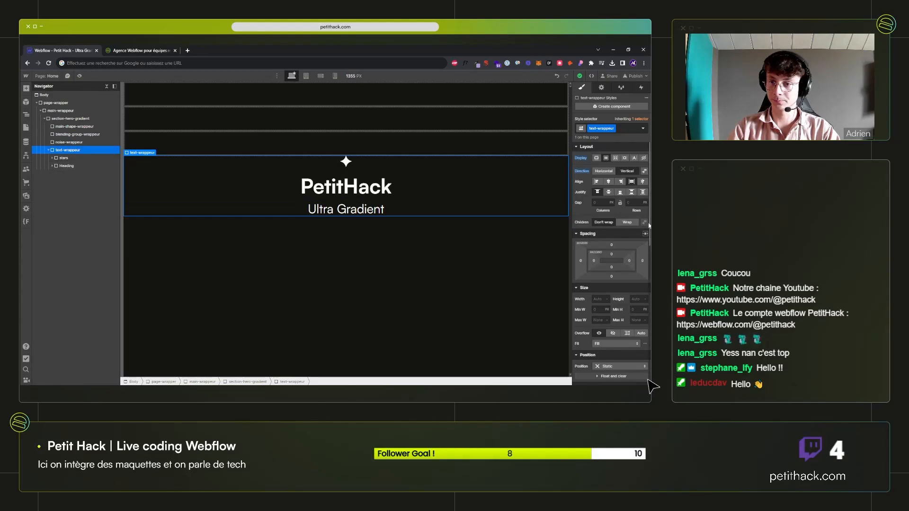
Set both the column gap and the row gap of text-wrappeur to 1.5 rem.
{"action": "left_click", "coordinate": [600, 203]}
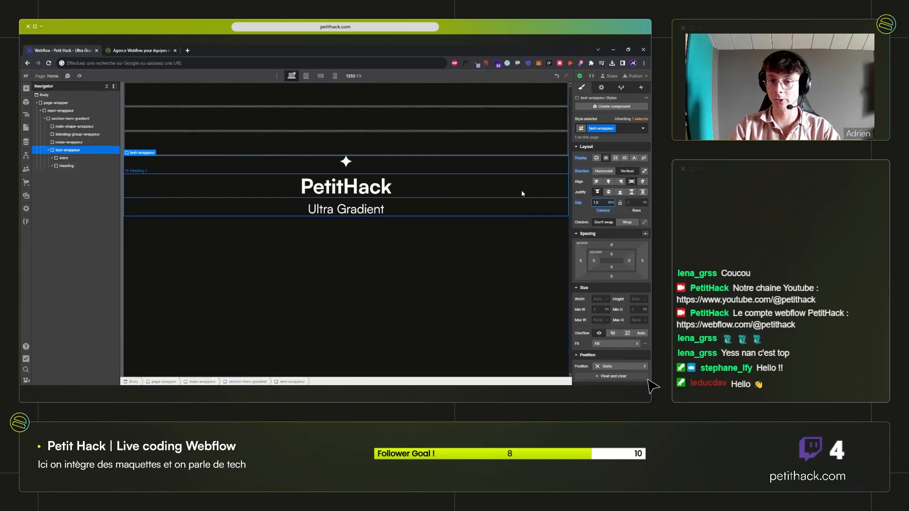
{"action": "left_click", "coordinate": [638, 202]}
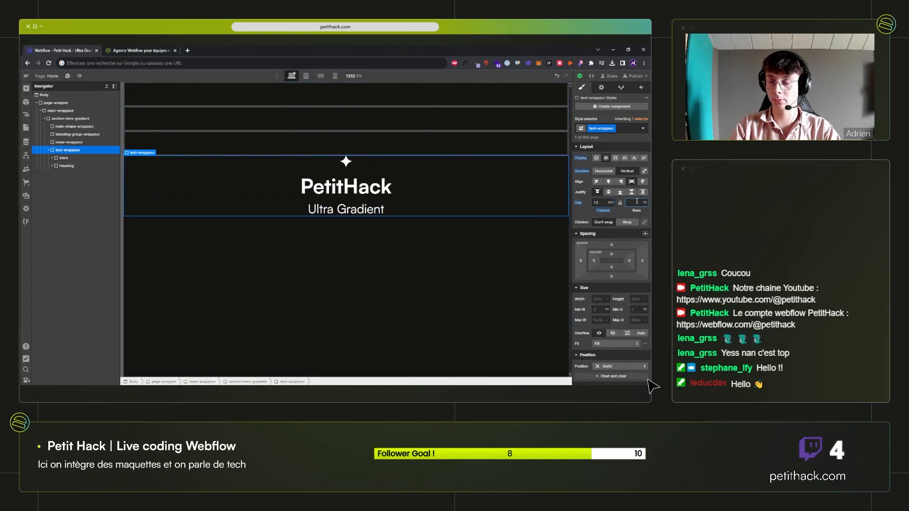
{"action": "type", "text": "1.5re"}
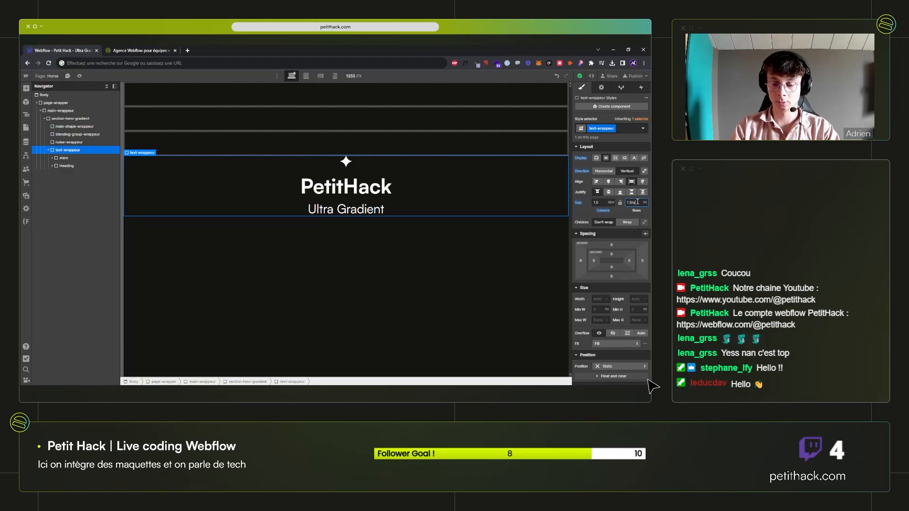
{"action": "type", "text": "m"}
{"action": "key", "text": "Return"}
Switch to Figma, measure the spacing between the star and the title in Dev Mode, and return to Webflow.
{"action": "key", "text": "alt+Tab"}
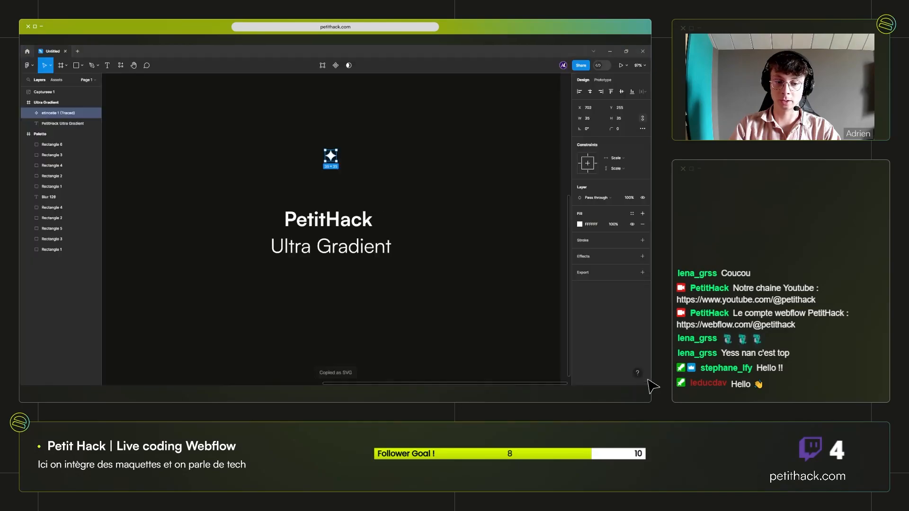
{"action": "scroll", "coordinate": [395, 178], "scroll_direction": "down", "scroll_amount": 3}
{"action": "left_click", "coordinate": [426, 96]}
{"action": "scroll", "coordinate": [479, 142], "scroll_direction": "up", "scroll_amount": 1}
{"action": "scroll", "coordinate": [385, 225], "scroll_direction": "up", "scroll_amount": 5}
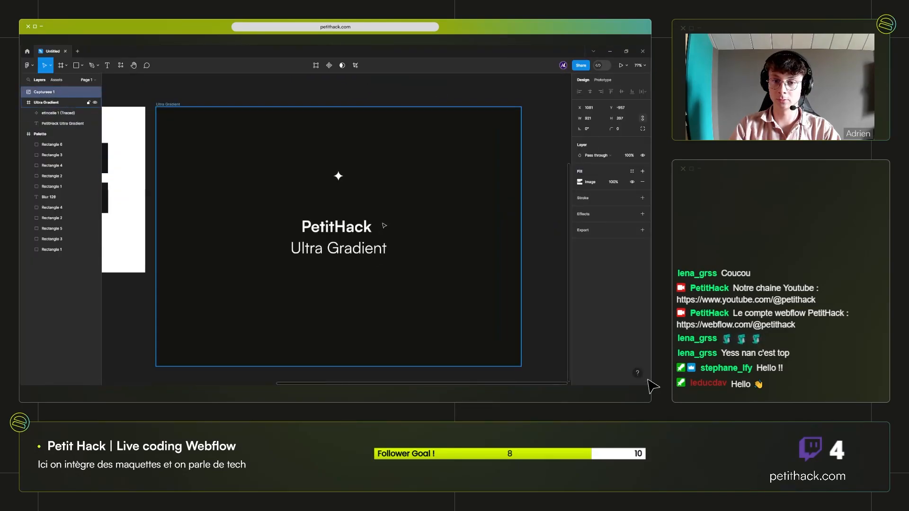
{"action": "left_click", "coordinate": [338, 178]}
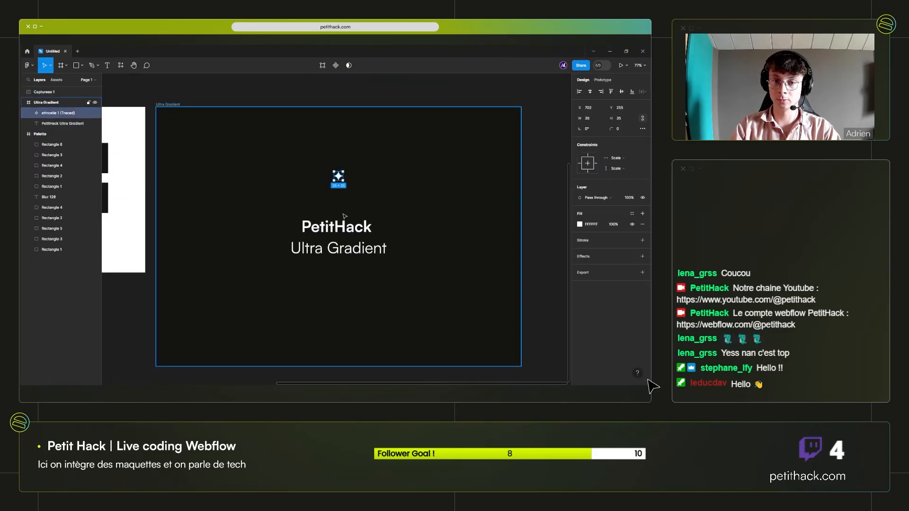
{"action": "left_click", "coordinate": [597, 65]}
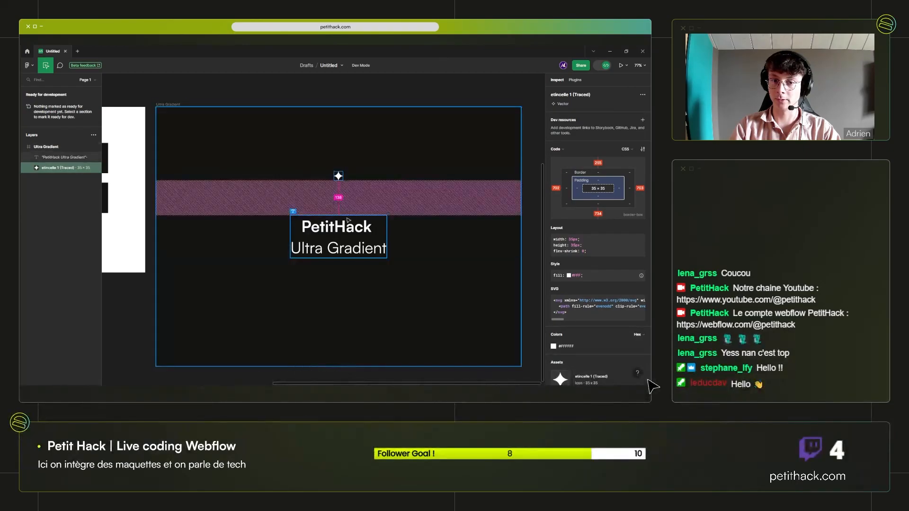
{"action": "key", "text": "alt+Tab"}
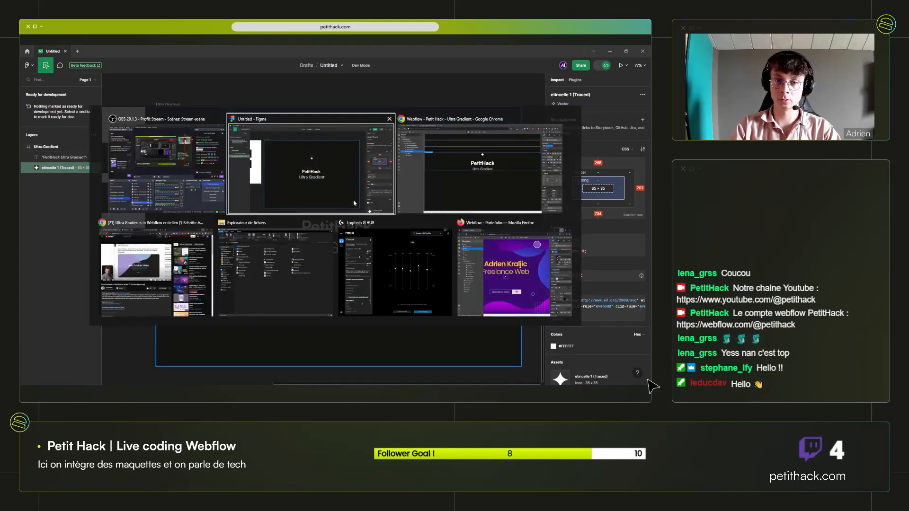
Set the row gap of text-wrappeur to 5 rem to space the star from the title.
{"action": "left_click", "coordinate": [348, 165]}
{"action": "left_click", "coordinate": [351, 185]}
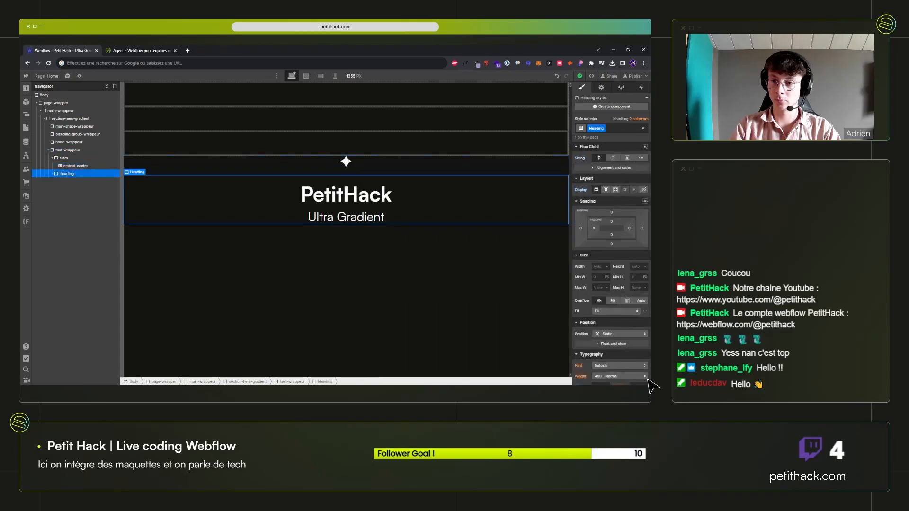
{"action": "left_click", "coordinate": [67, 150]}
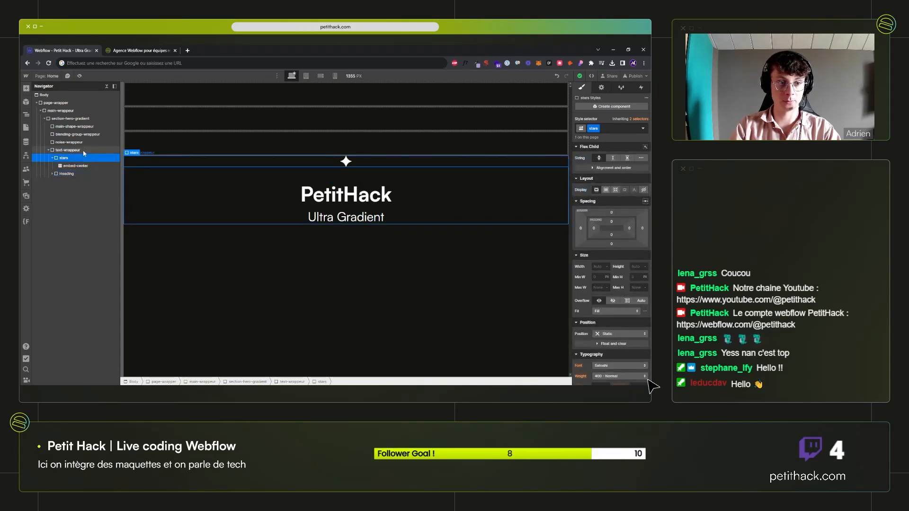
{"action": "left_click", "coordinate": [631, 204]}
{"action": "type", "text": "5"}
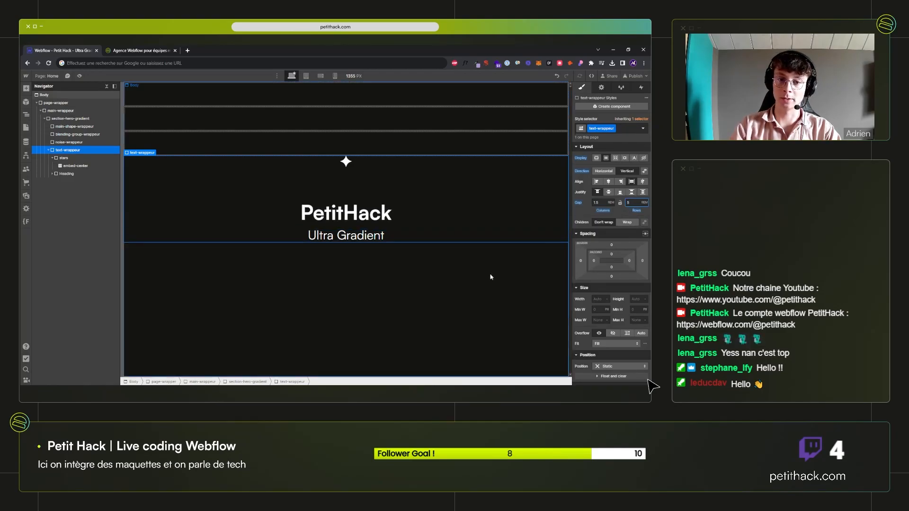
Set the line height to 1 for the All H1 Headings tag, starting from the PetitHack title.
{"action": "left_click", "coordinate": [418, 226]}
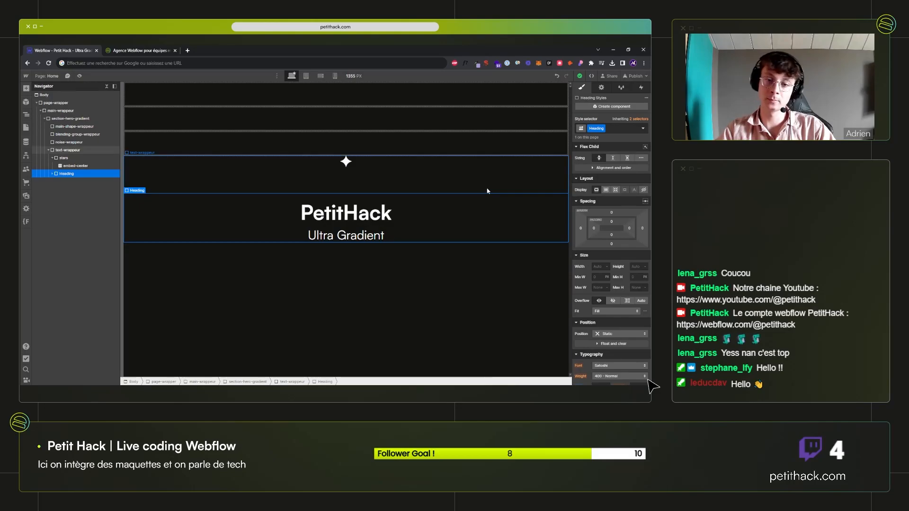
{"action": "left_click", "coordinate": [348, 211]}
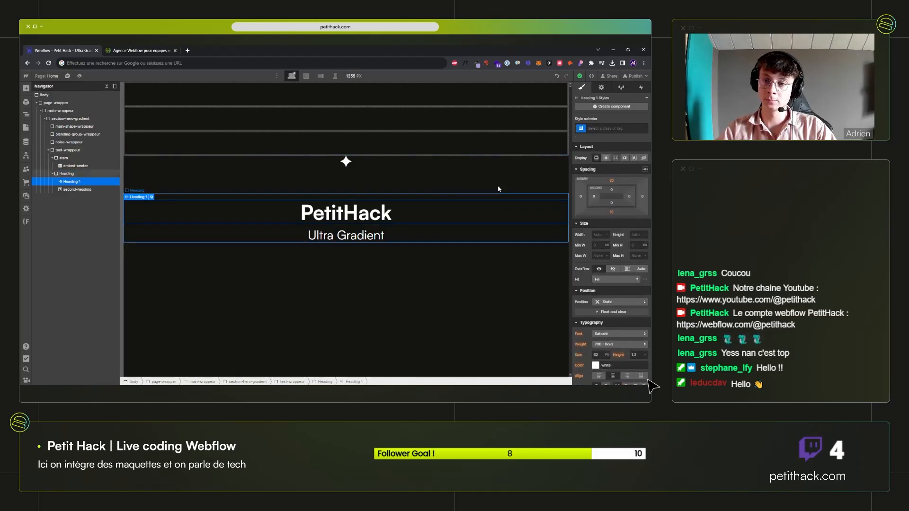
{"action": "left_click", "coordinate": [616, 129]}
{"action": "left_click", "coordinate": [602, 168]}
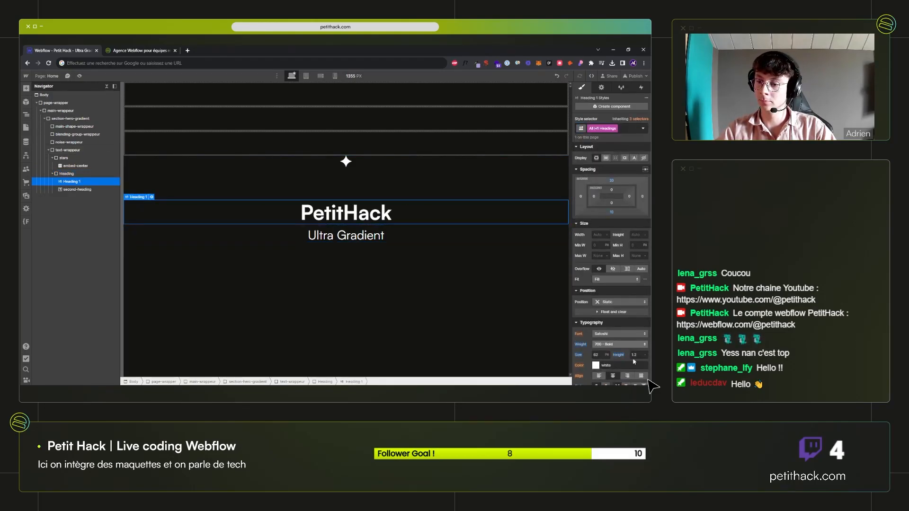
{"action": "type", "text": "1"}
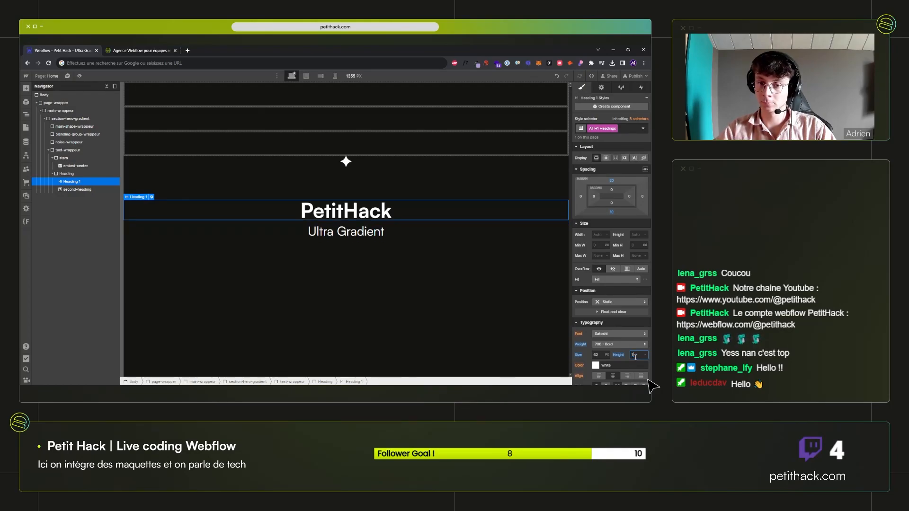
{"action": "left_click", "coordinate": [471, 317]}
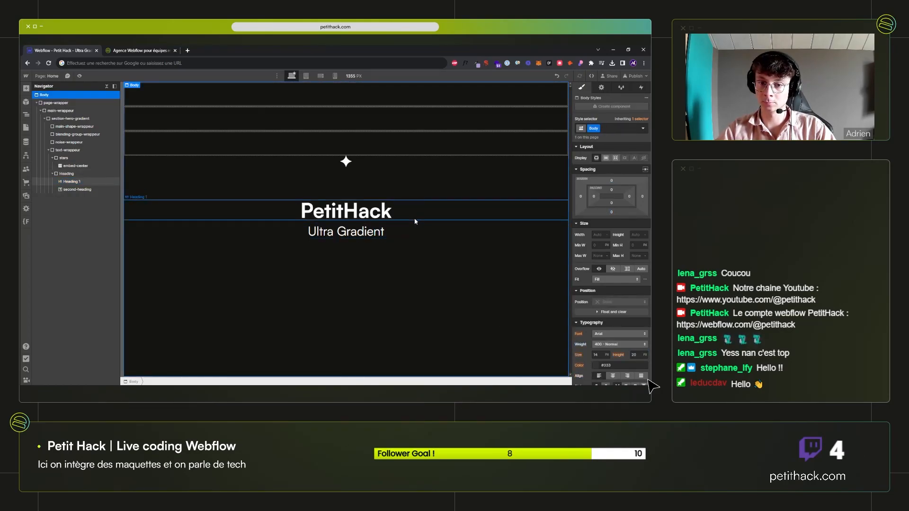
Collapse text-wrappeur in the element tree and select main-shape-wrappeur.
{"action": "left_click", "coordinate": [64, 174]}
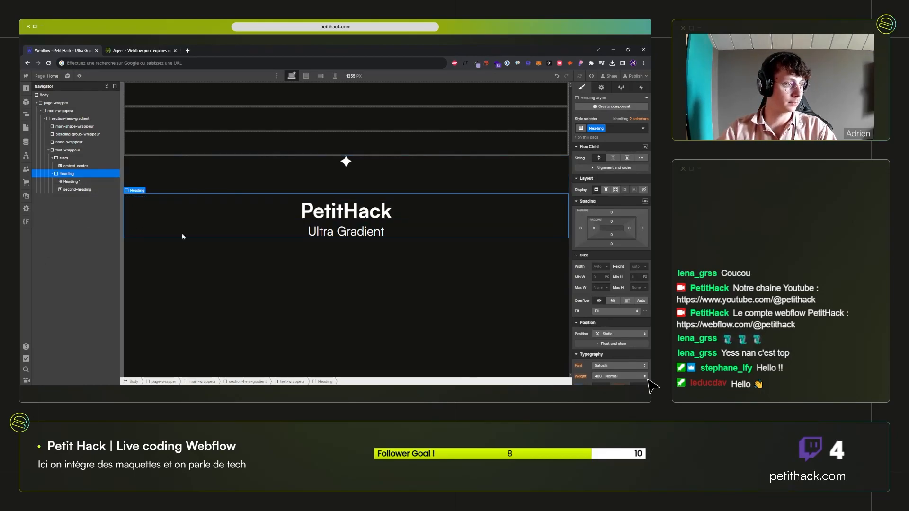
{"action": "left_click", "coordinate": [140, 251]}
{"action": "left_click", "coordinate": [53, 153]}
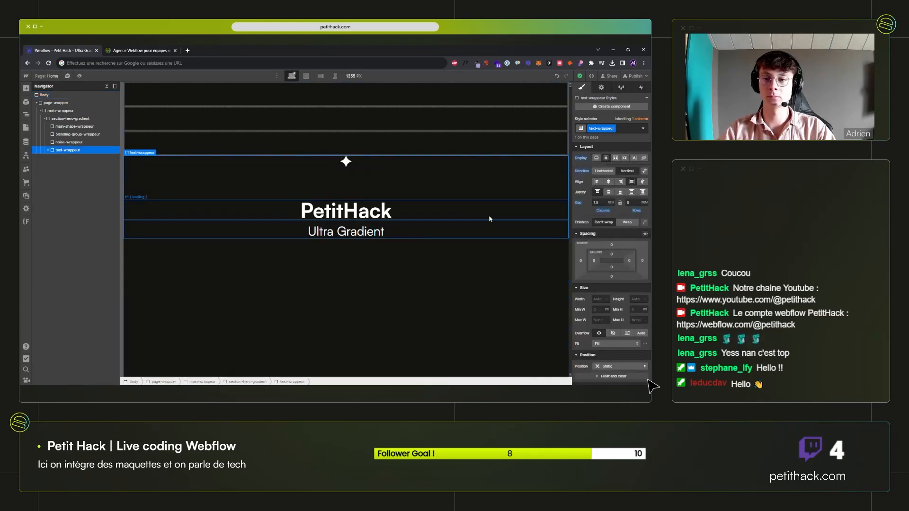
{"action": "left_click", "coordinate": [90, 127]}
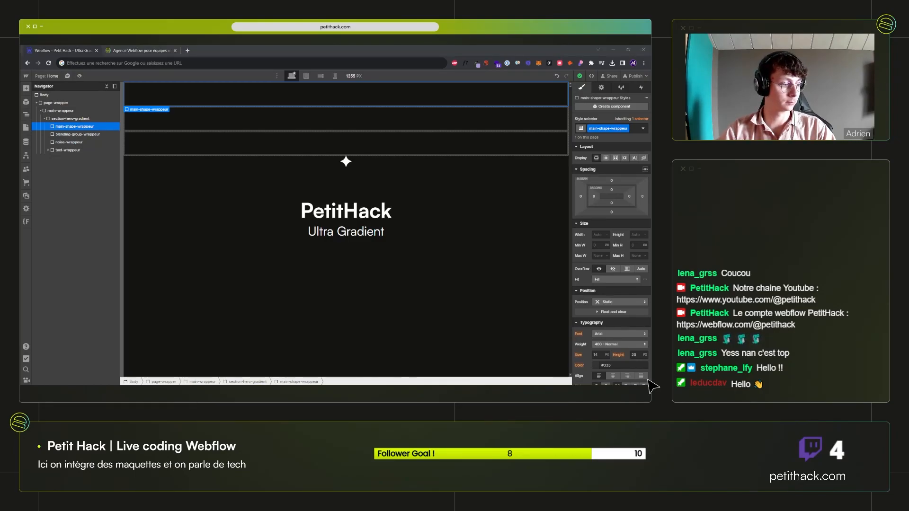
{"action": "left_click", "coordinate": [89, 128]}
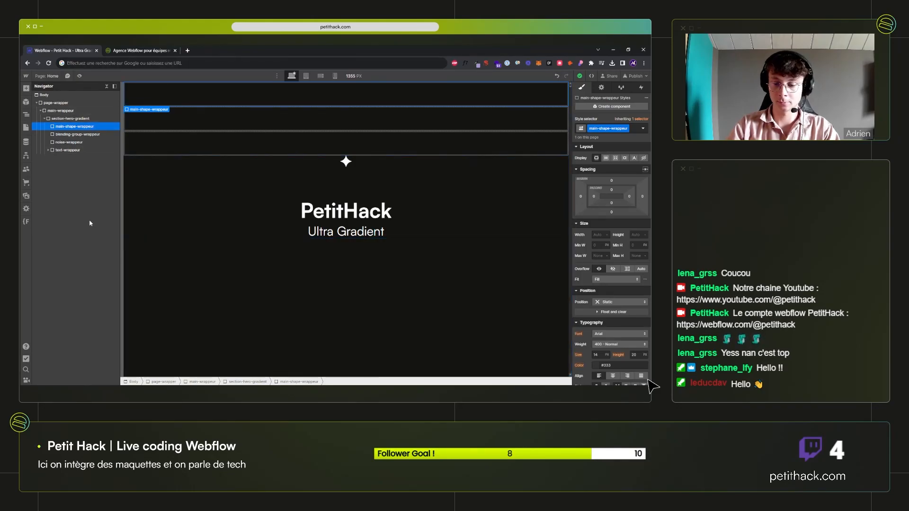
Switch the browser to full screen and add a div block with the class shape-1 inside main-shape-wrappeur.
{"action": "key", "text": "F11"}
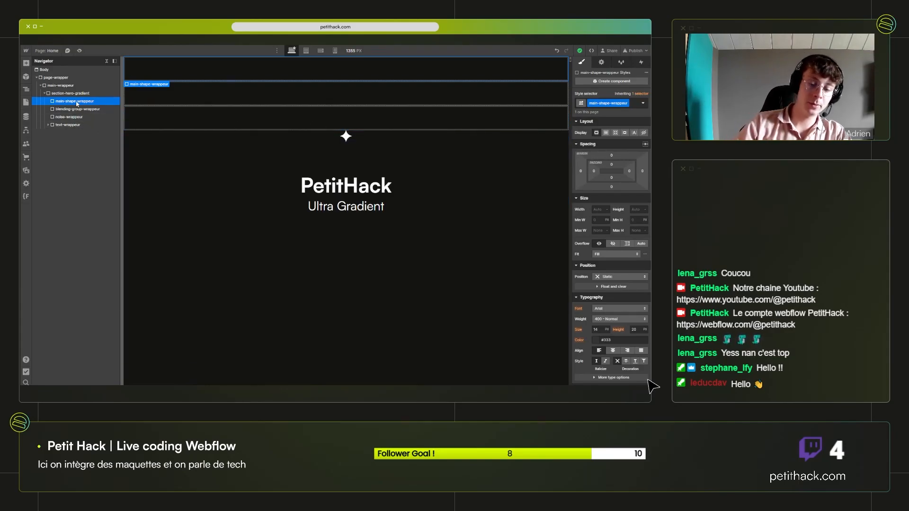
{"action": "key", "text": "ctrl+e"}
{"action": "type", "text": "div"}
{"action": "key", "text": "Return"}
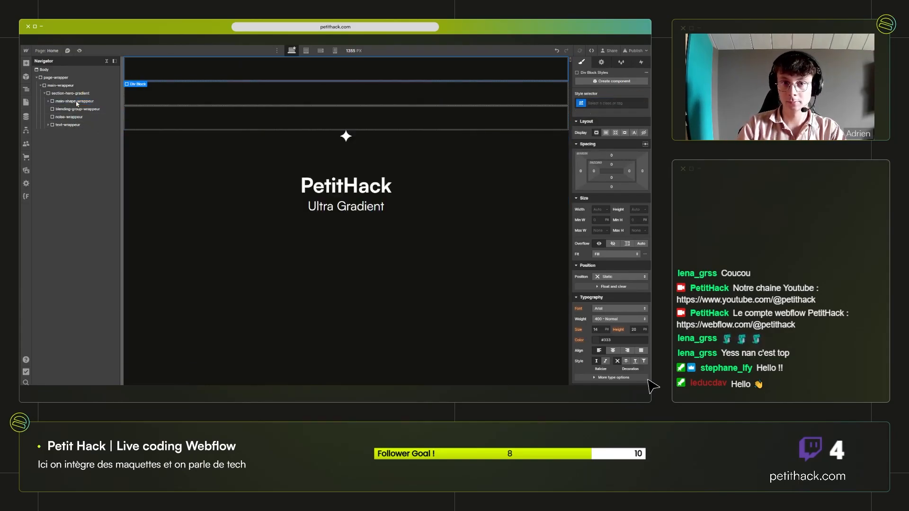
{"action": "key", "text": "ctrl+Return"}
{"action": "type", "text": "sq"}
{"action": "key", "text": "BackSpace"}
{"action": "key", "text": "BackSpace"}
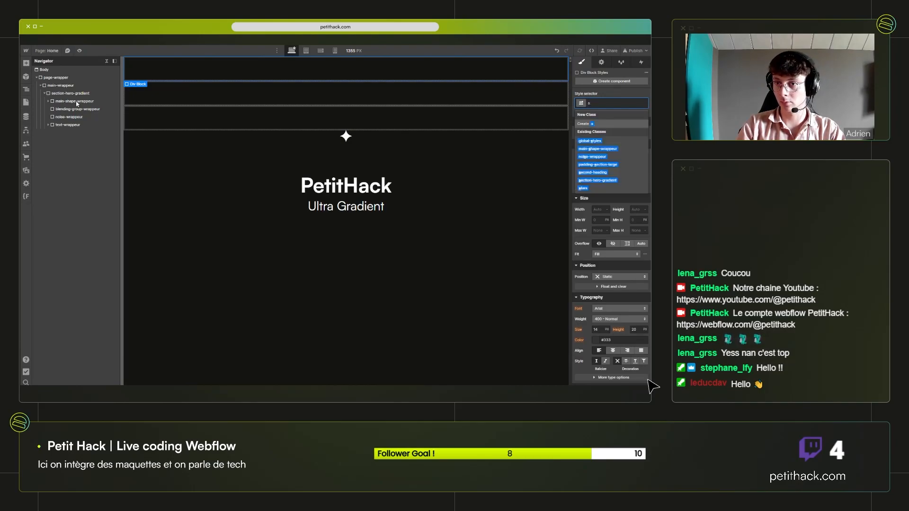
{"action": "type", "text": "shape-&"}
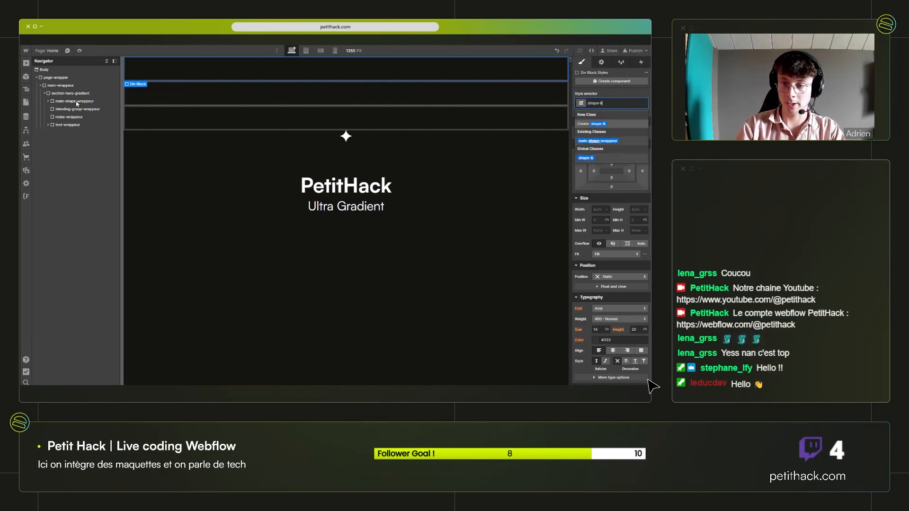
{"action": "key", "text": "Return"}
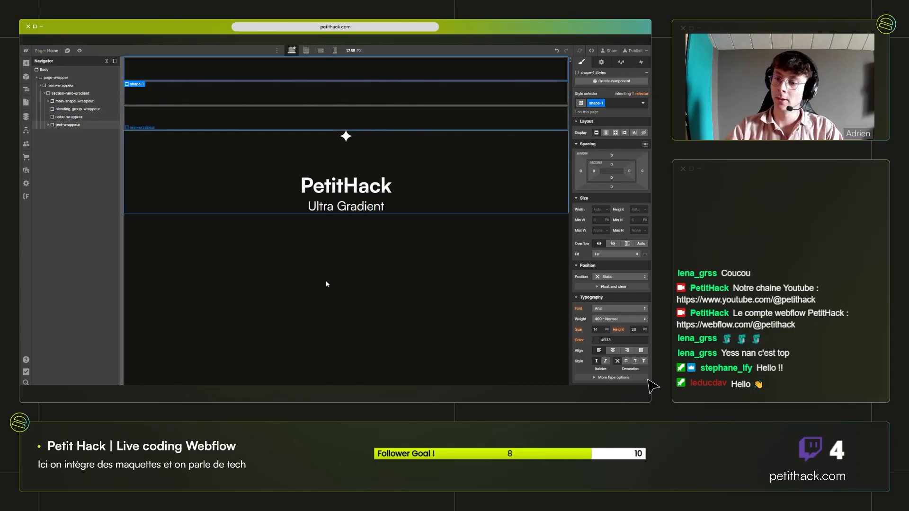
Give shape-1 a Light Steel Blue background and set its position to Absolute.
{"action": "scroll", "coordinate": [619, 334], "scroll_direction": "down", "scroll_amount": 4}
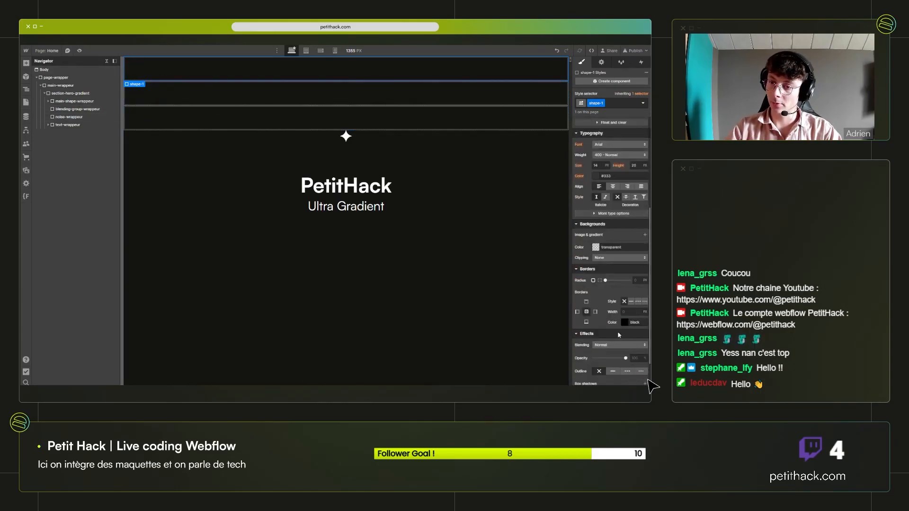
{"action": "left_click", "coordinate": [595, 249]}
{"action": "left_click", "coordinate": [587, 349]}
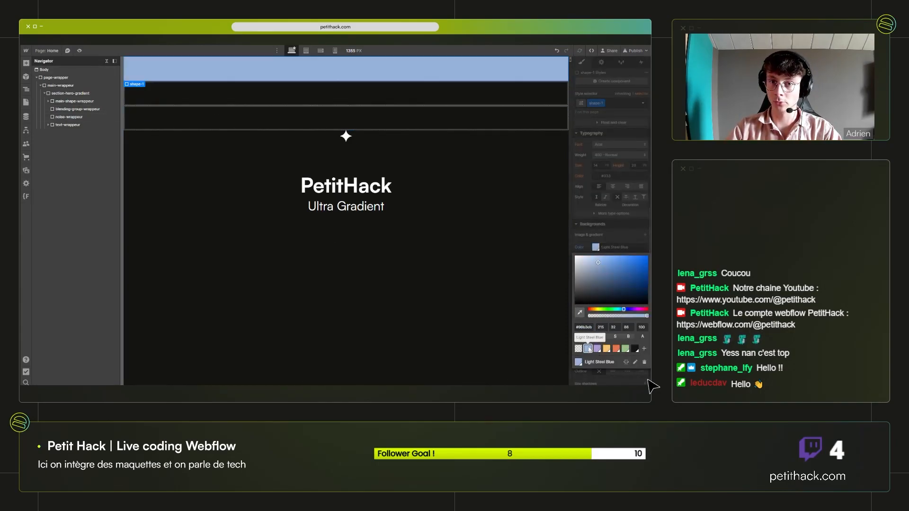
{"action": "scroll", "coordinate": [627, 232], "scroll_direction": "up", "scroll_amount": 5}
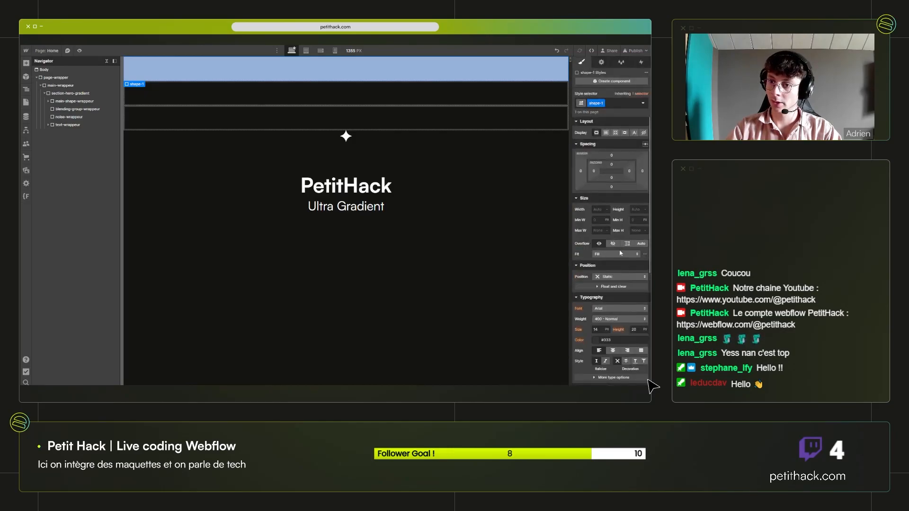
{"action": "left_click", "coordinate": [620, 277]}
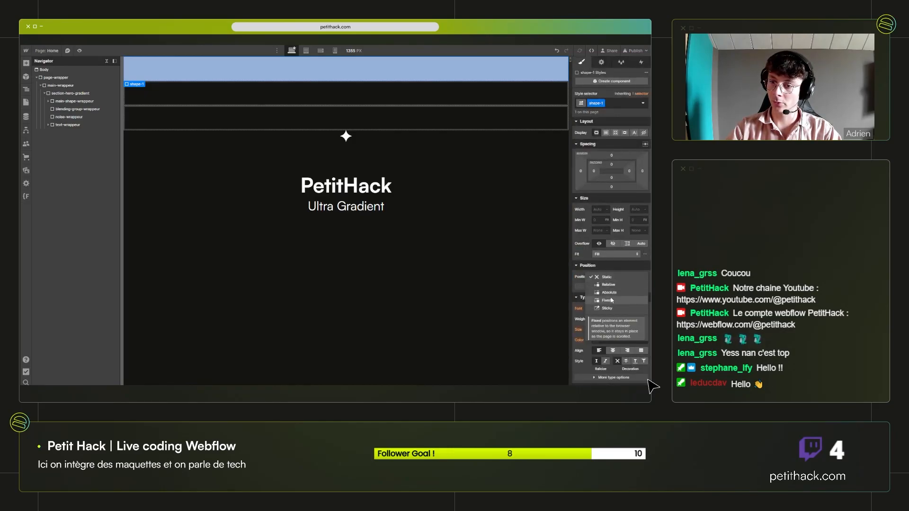
{"action": "left_click", "coordinate": [613, 293]}
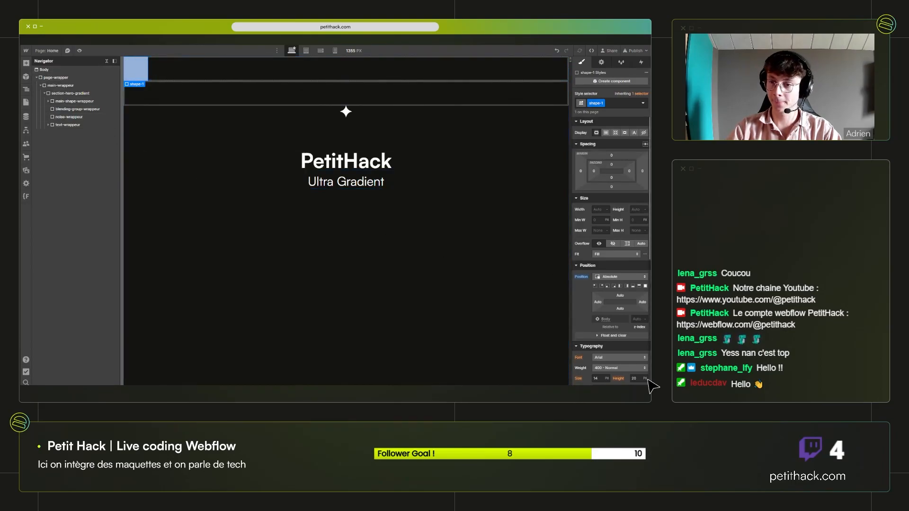
Set both the width and the height of shape-1 to 25 em.
{"action": "left_click", "coordinate": [603, 209]}
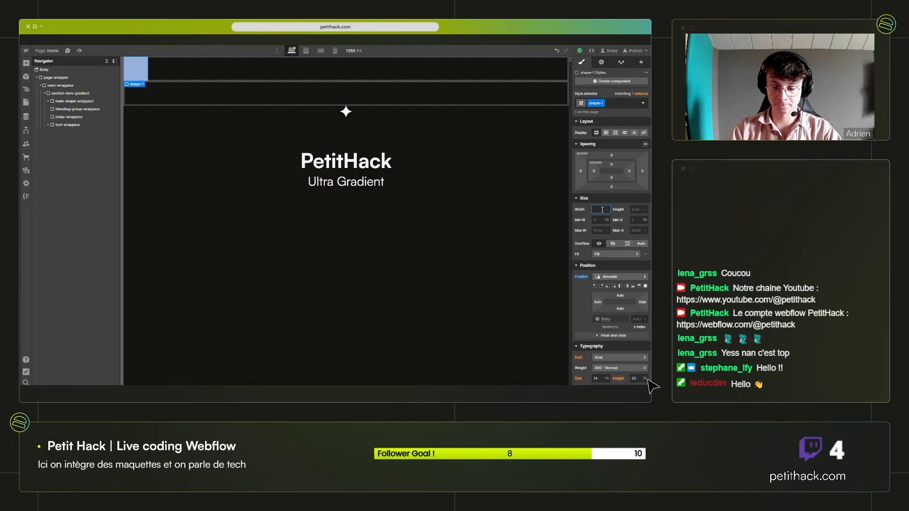
{"action": "type", "text": "25"}
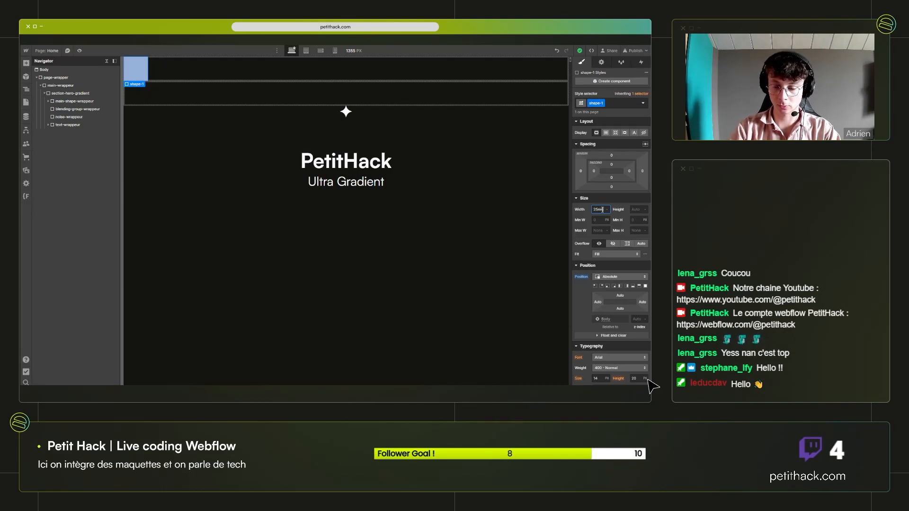
{"action": "type", "text": "em"}
{"action": "key", "text": "Return"}
{"action": "left_click", "coordinate": [638, 210]}
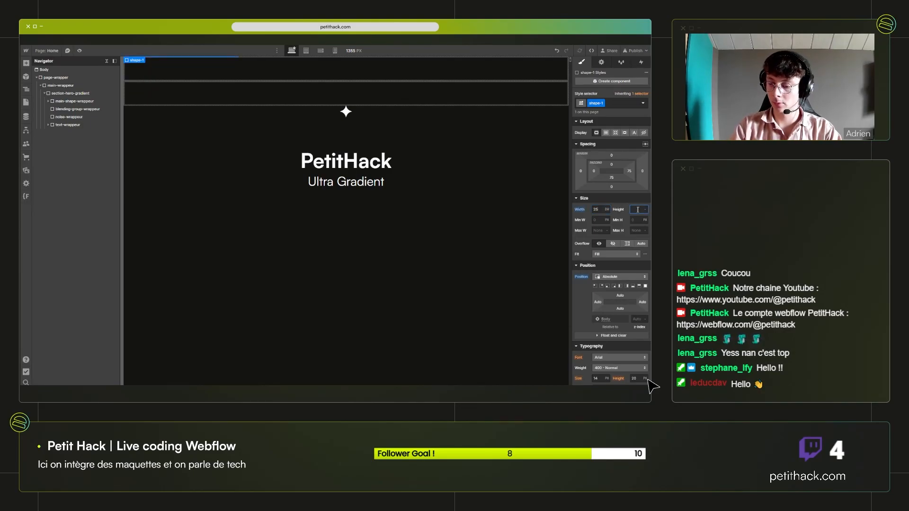
{"action": "type", "text": "25e"}
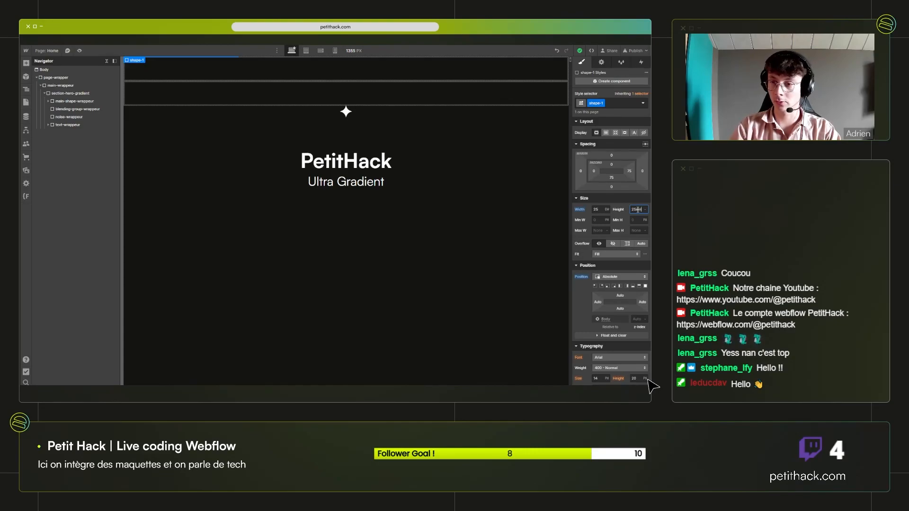
{"action": "type", "text": "m"}
Round shape-1 into a full circle with a large border radius in rem.
{"action": "scroll", "coordinate": [615, 328], "scroll_direction": "down", "scroll_amount": 3}
{"action": "scroll", "coordinate": [614, 327], "scroll_direction": "down", "scroll_amount": 2}
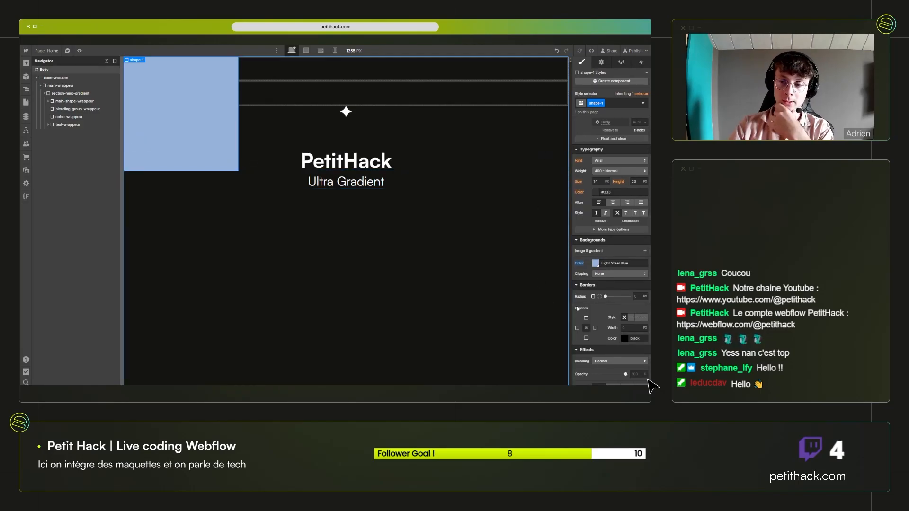
{"action": "left_click", "coordinate": [639, 297]}
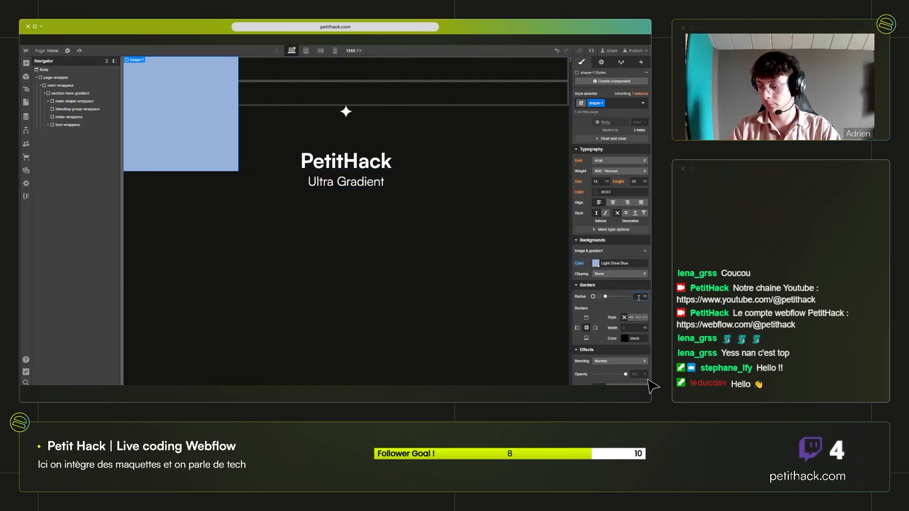
{"action": "type", "text": "5"}
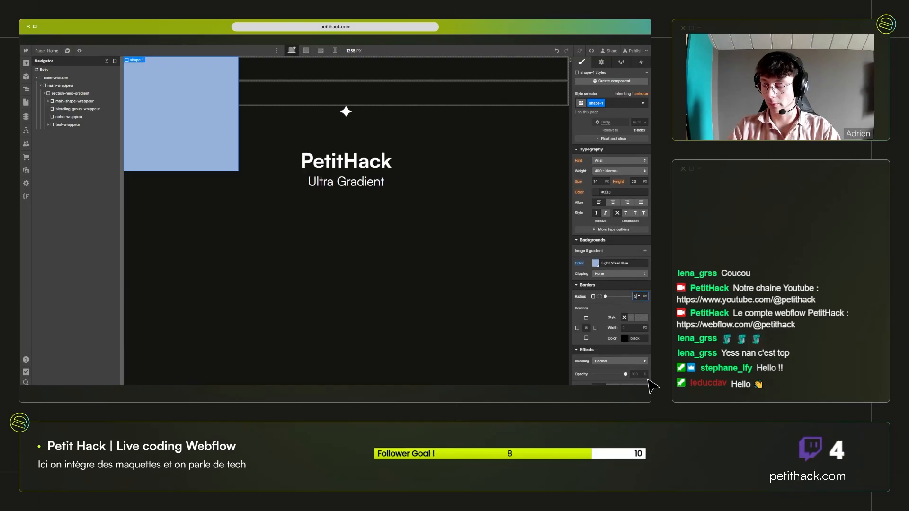
{"action": "type", "text": "rem"}
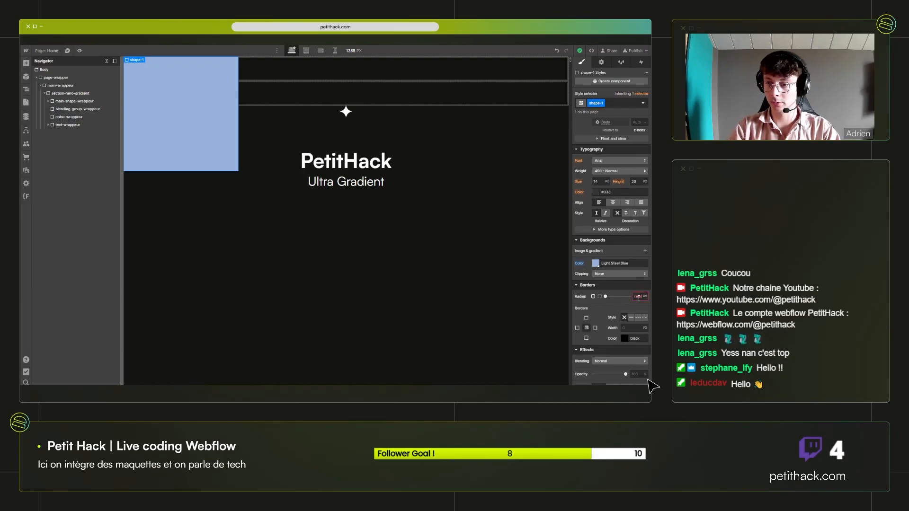
{"action": "key", "text": "Return"}
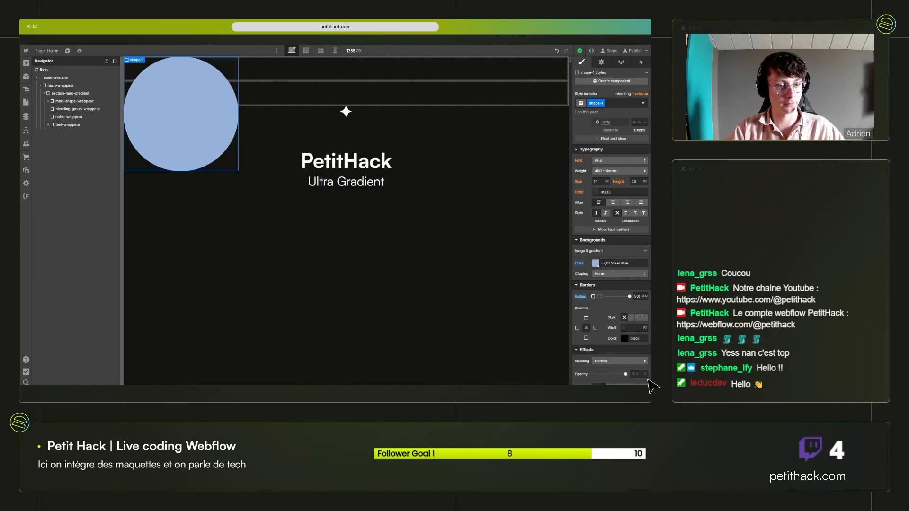
Expand main-shape-wrappeur and offset shape-1 by 40em from the left and about -200 px from the top.
{"action": "left_click", "coordinate": [48, 101]}
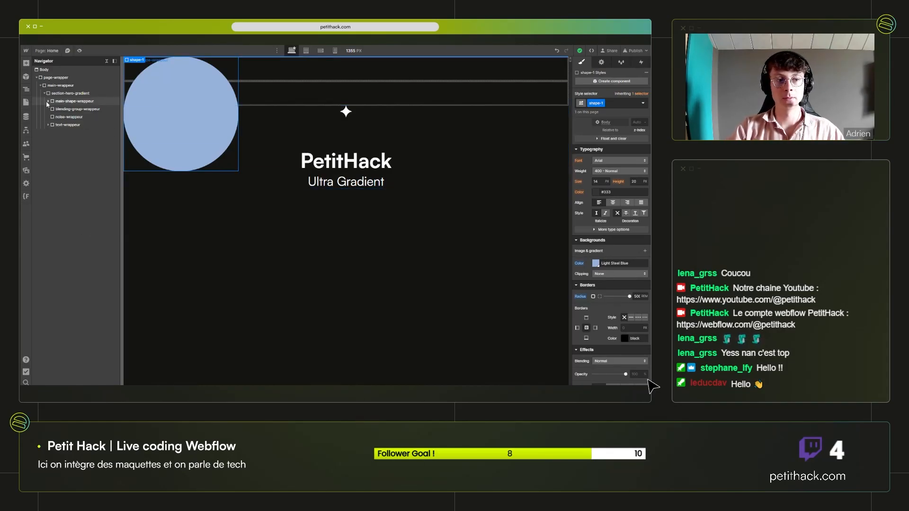
{"action": "scroll", "coordinate": [589, 294], "scroll_direction": "up", "scroll_amount": 5}
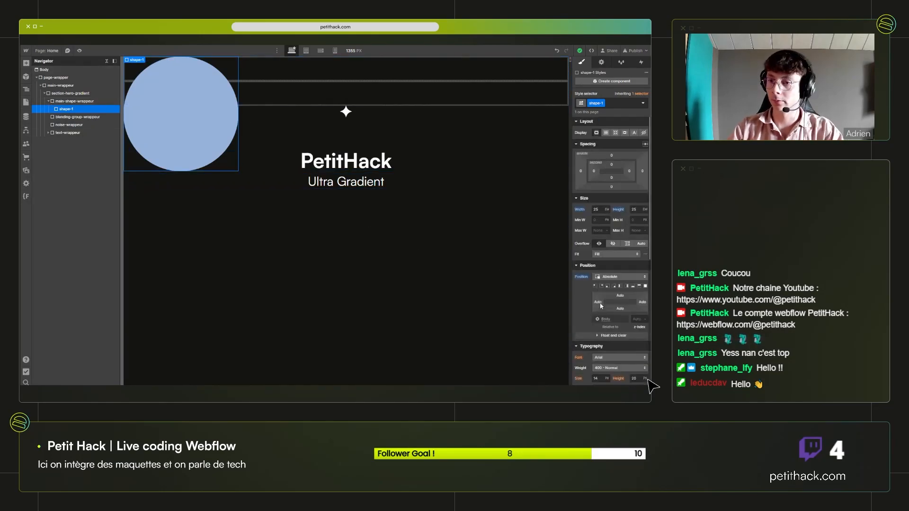
{"action": "scroll", "coordinate": [589, 289], "scroll_direction": "down", "scroll_amount": 2}
{"action": "left_click_drag", "start_coordinate": [598, 269], "coordinate": [632, 271]}
{"action": "left_click", "coordinate": [598, 269]}
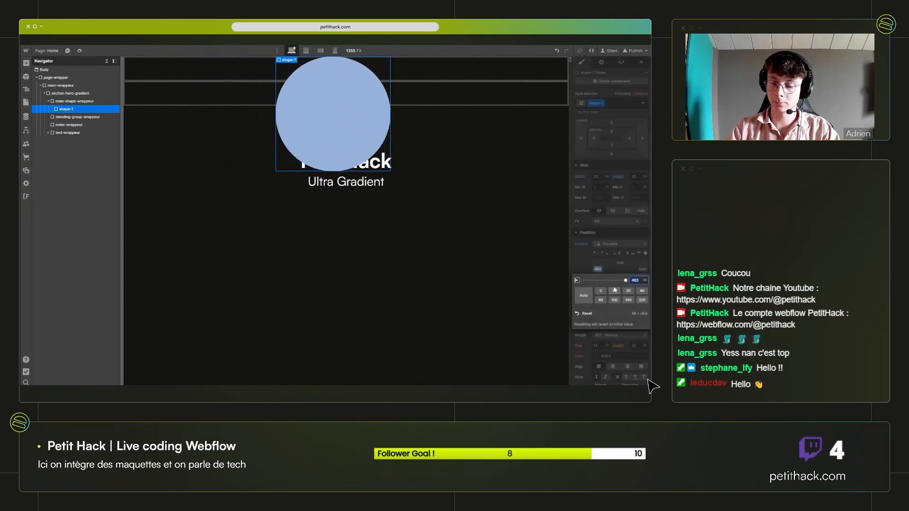
{"action": "key", "text": "Escape"}
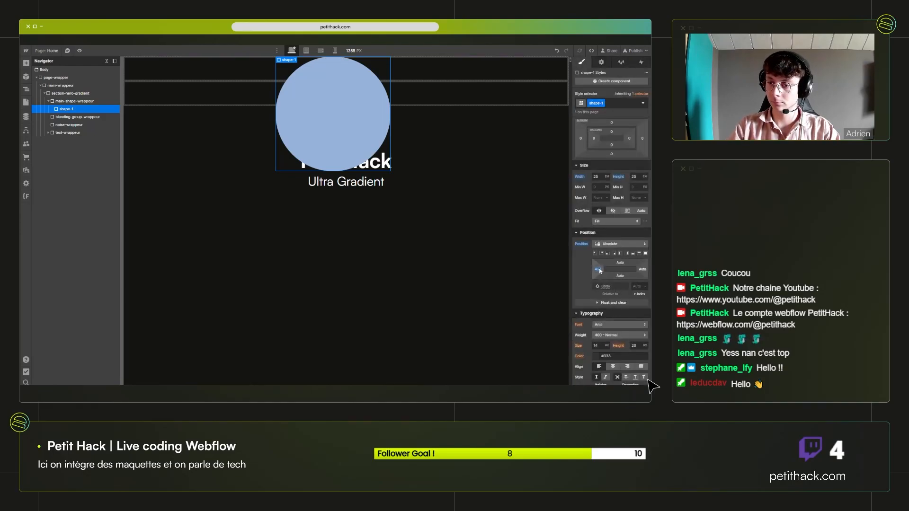
{"action": "left_click", "coordinate": [598, 269]}
{"action": "type", "text": "40em"}
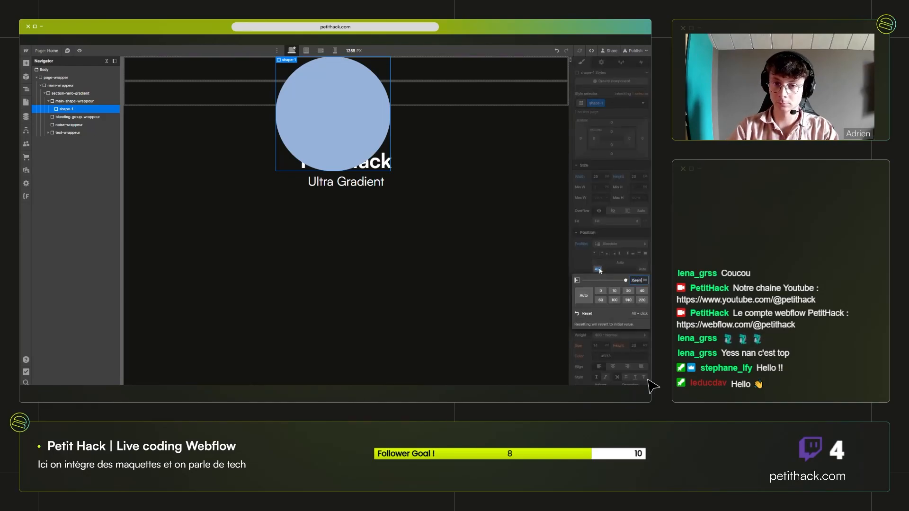
{"action": "key", "text": "Return"}
{"action": "left_click_drag", "start_coordinate": [623, 264], "coordinate": [618, 204]}
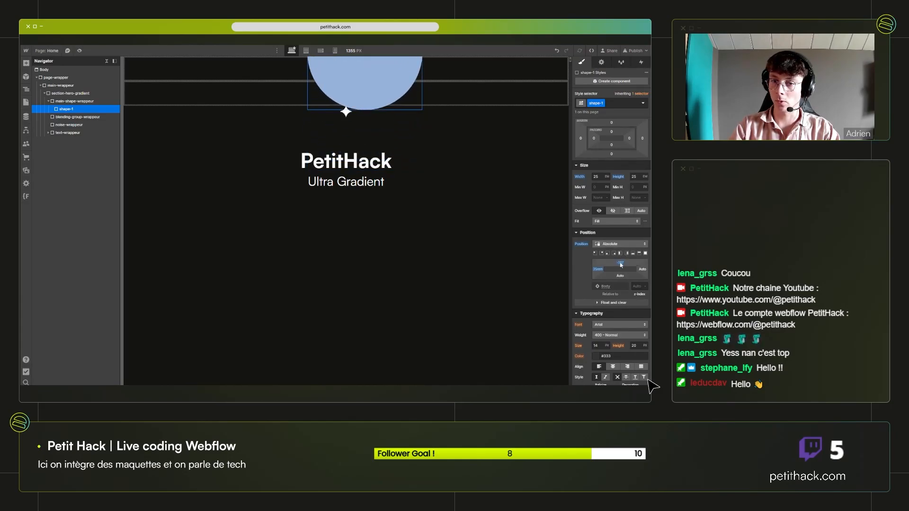
{"action": "left_click_drag", "start_coordinate": [620, 265], "coordinate": [621, 259]}
Set the position of text-wrappeur to Relative with a z-index of 500.
{"action": "left_click", "coordinate": [71, 133]}
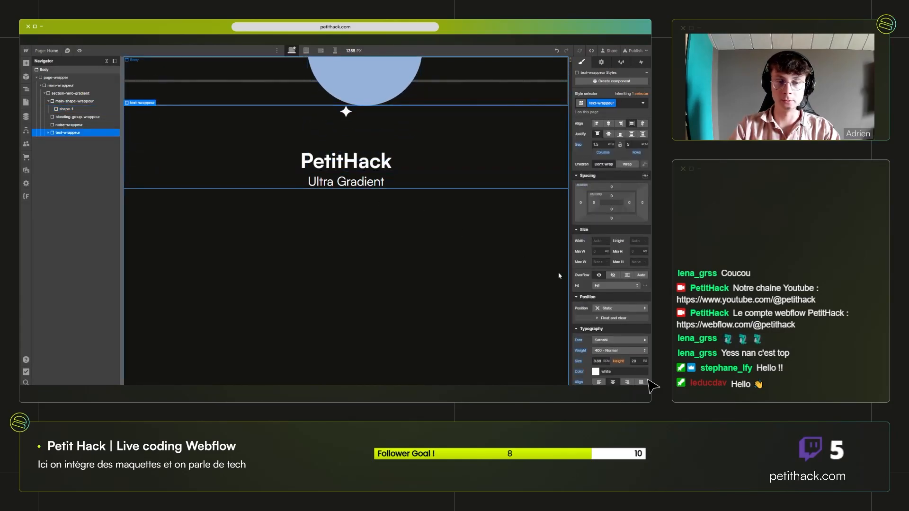
{"action": "left_click", "coordinate": [624, 247]}
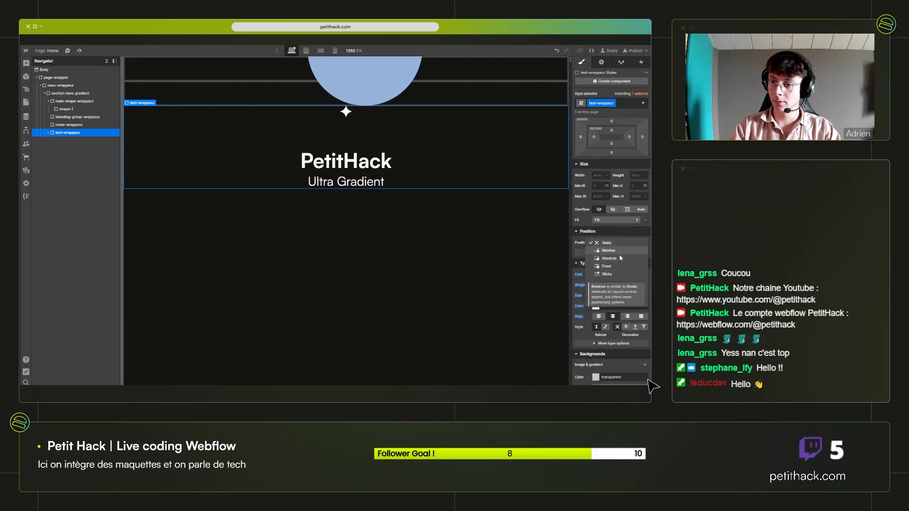
{"action": "left_click", "coordinate": [619, 259]}
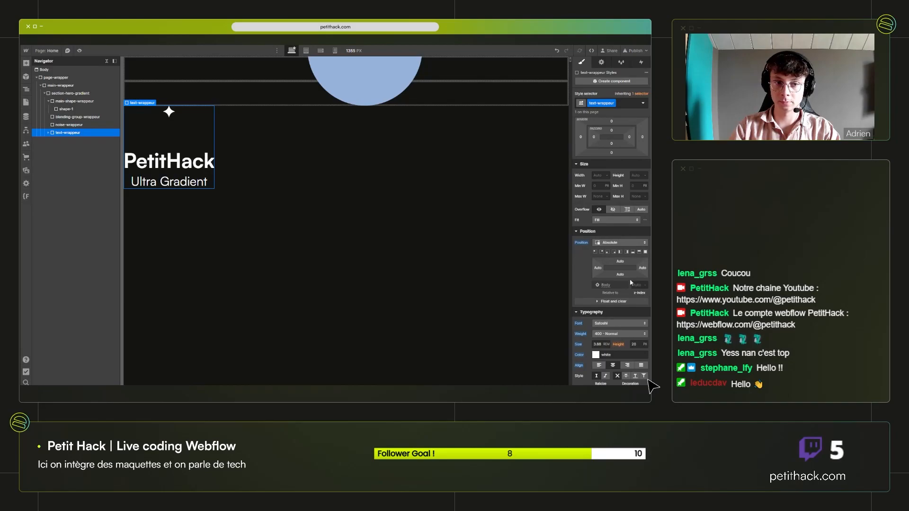
{"action": "left_click", "coordinate": [620, 242]}
{"action": "left_click", "coordinate": [621, 237]}
{"action": "left_click", "coordinate": [636, 277]}
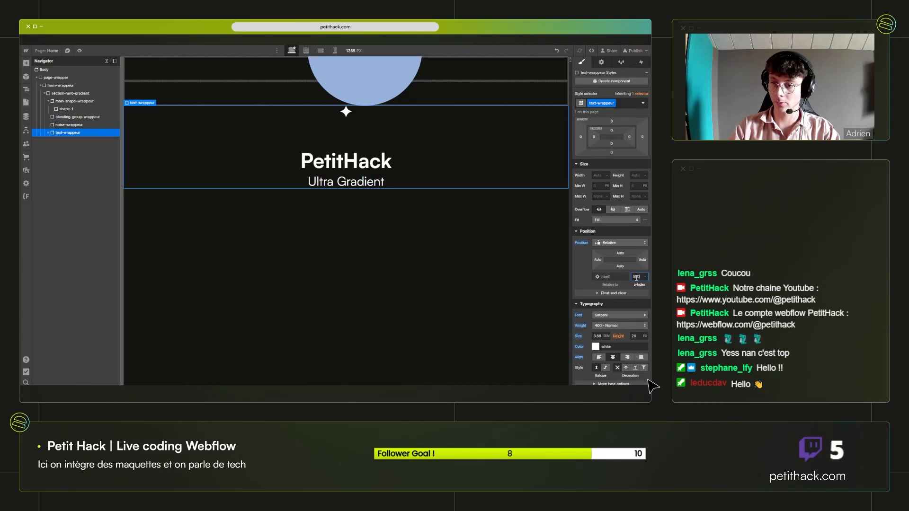
{"action": "type", "text": "500"}
{"action": "key", "text": "Return"}
Select shape-1 again and enlarge it to 50 em wide and 50 em high.
{"action": "left_click", "coordinate": [373, 78]}
{"action": "left_click", "coordinate": [49, 101]}
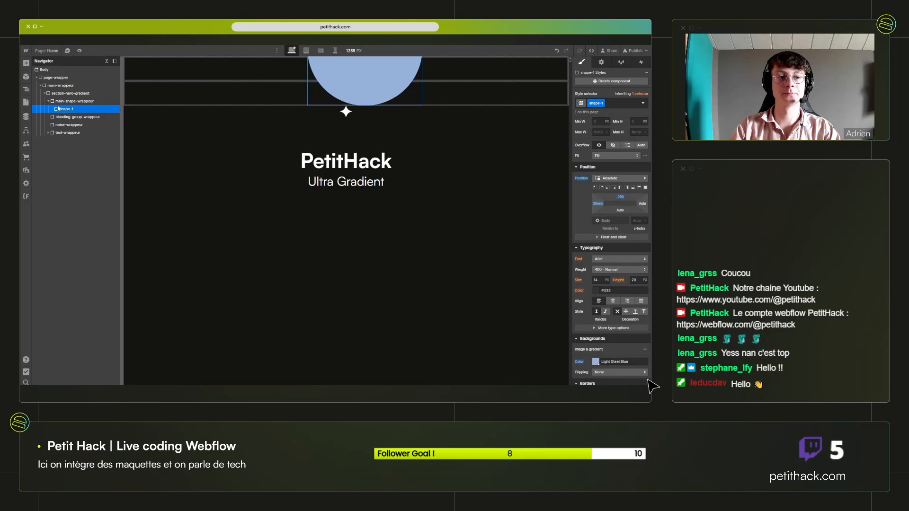
{"action": "left_click", "coordinate": [48, 101]}
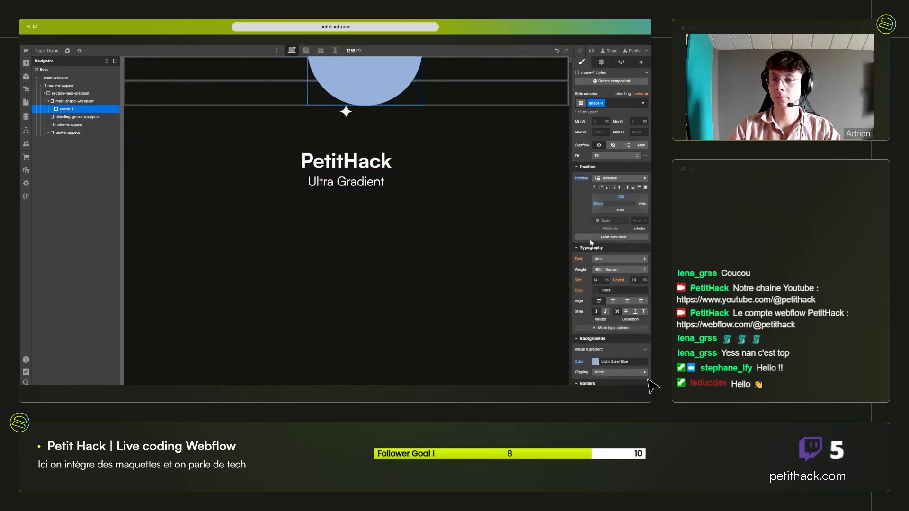
{"action": "scroll", "coordinate": [611, 213], "scroll_direction": "up", "scroll_amount": 3}
{"action": "left_click", "coordinate": [599, 210]}
{"action": "type", "text": "50"}
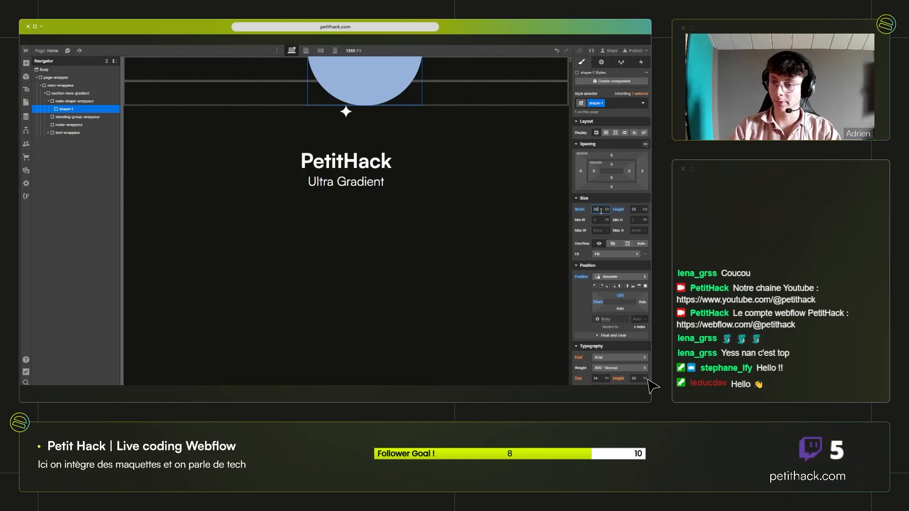
{"action": "left_click", "coordinate": [637, 210]}
{"action": "type", "text": "50"}
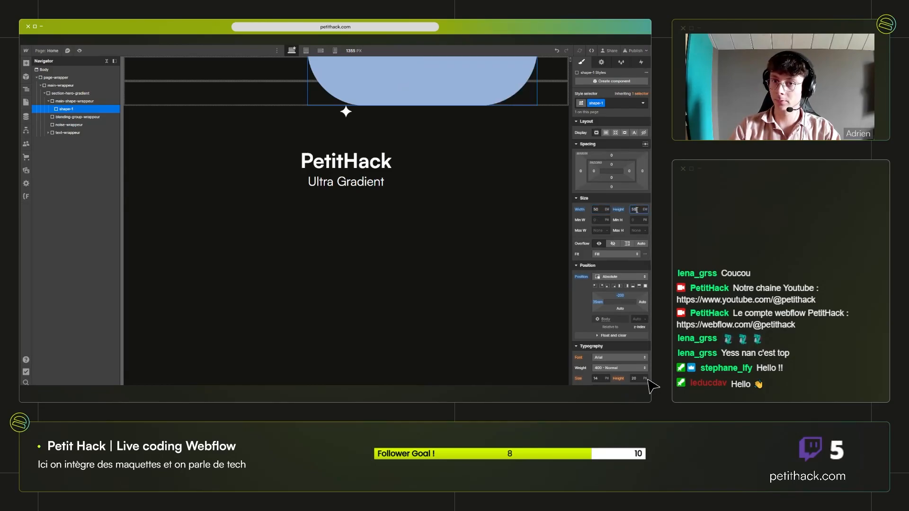
{"action": "key", "text": "Return"}
Set the top offset of shape-1 to -200rem.
{"action": "left_click_drag", "start_coordinate": [620, 296], "coordinate": [620, 299]}
{"action": "left_click", "coordinate": [620, 295]}
{"action": "type", "text": "-200rem"}
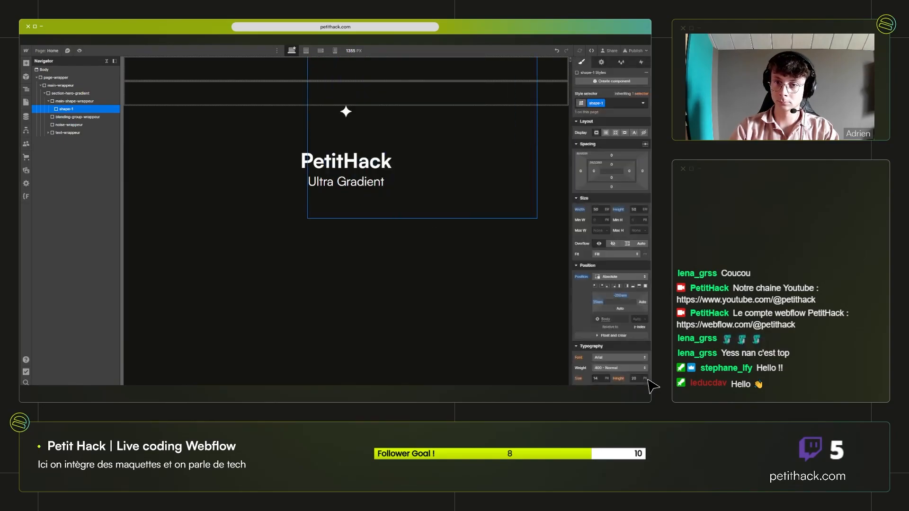
{"action": "key", "text": "Return"}
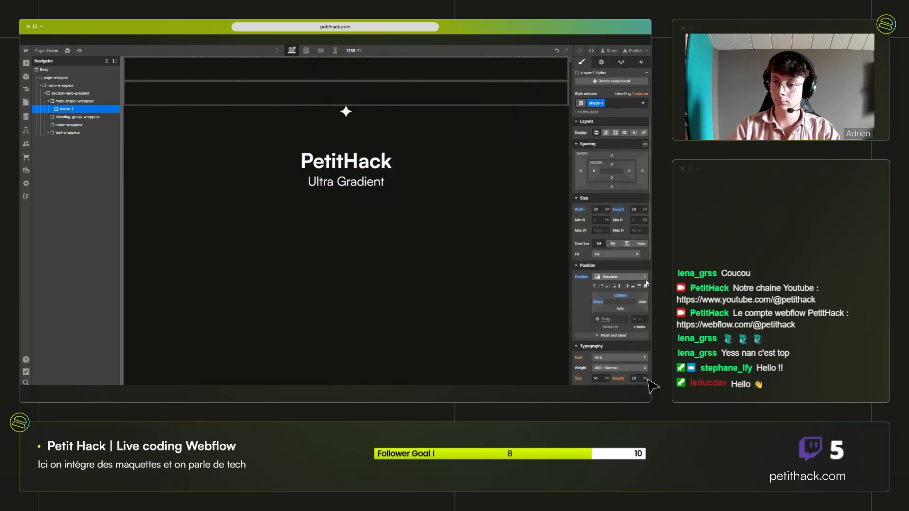
Set shape-1's top offset to -20rem, and readjust its offsets to about -29.6rem from the top and 29.6rem from the left.
{"action": "left_click", "coordinate": [621, 296]}
{"action": "key", "text": "BackSpace"}
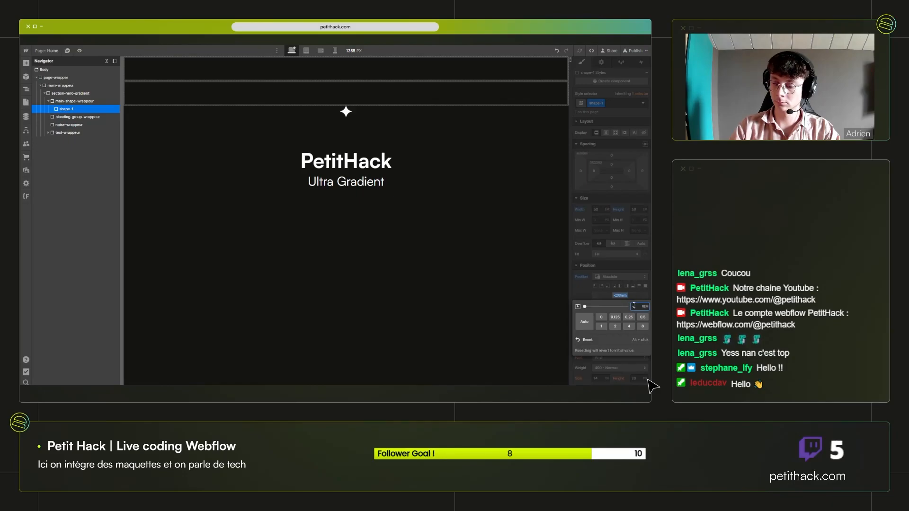
{"action": "type", "text": "-20"}
{"action": "key", "text": "Return"}
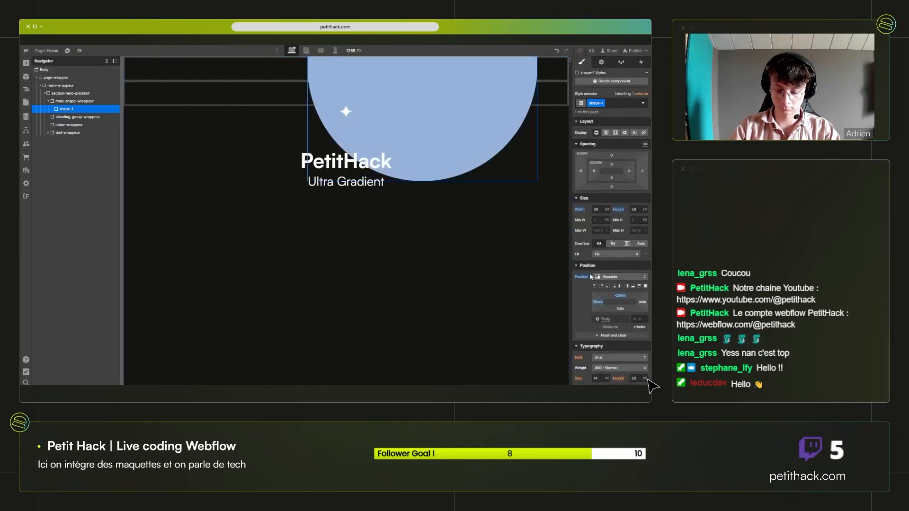
{"action": "mouse_move", "coordinate": [620, 295]}
{"action": "left_mouse_down"}
{"action": "mouse_move", "coordinate": [619, 258]}
{"action": "mouse_move", "coordinate": [616, 305]}
{"action": "mouse_move", "coordinate": [582, 302]}
{"action": "mouse_move", "coordinate": [619, 303]}
{"action": "left_mouse_up"}
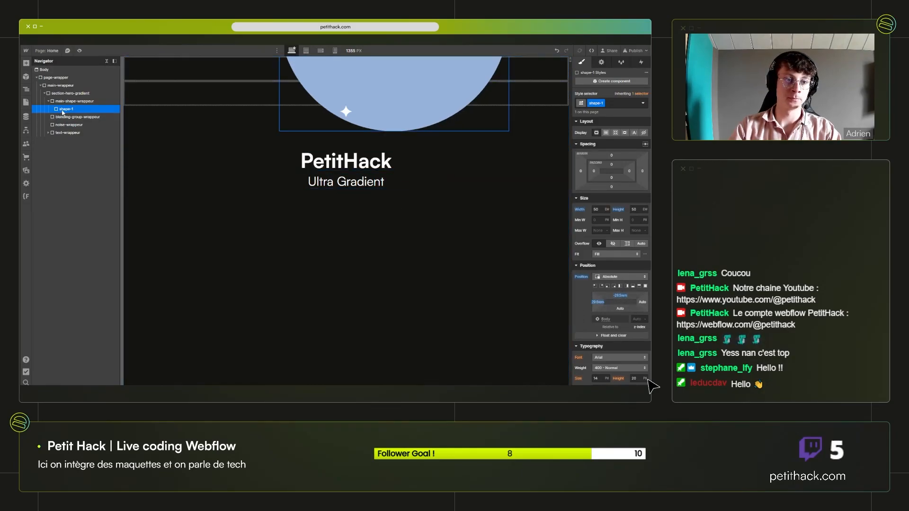
Duplicate shape-1 inside main-shape-wrappeur and give the copy its own duplicated class named shape-2.
{"action": "key", "text": "ctrl+c"}
{"action": "key", "text": "ctrl+v"}
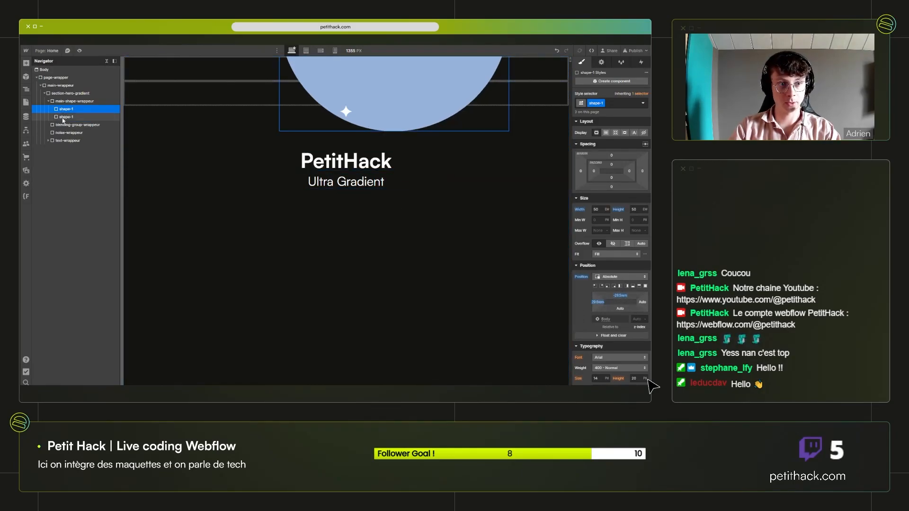
{"action": "left_click", "coordinate": [63, 119]}
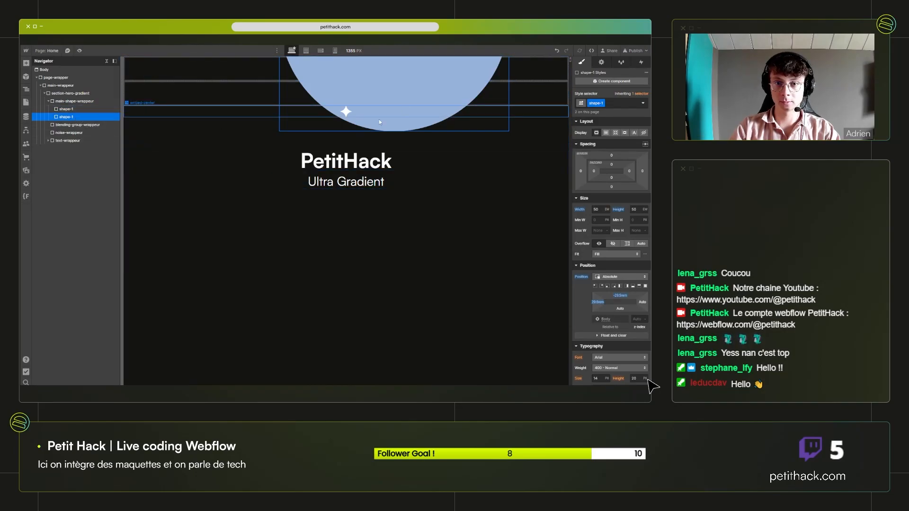
{"action": "left_click", "coordinate": [601, 104]}
{"action": "left_click", "coordinate": [592, 114]}
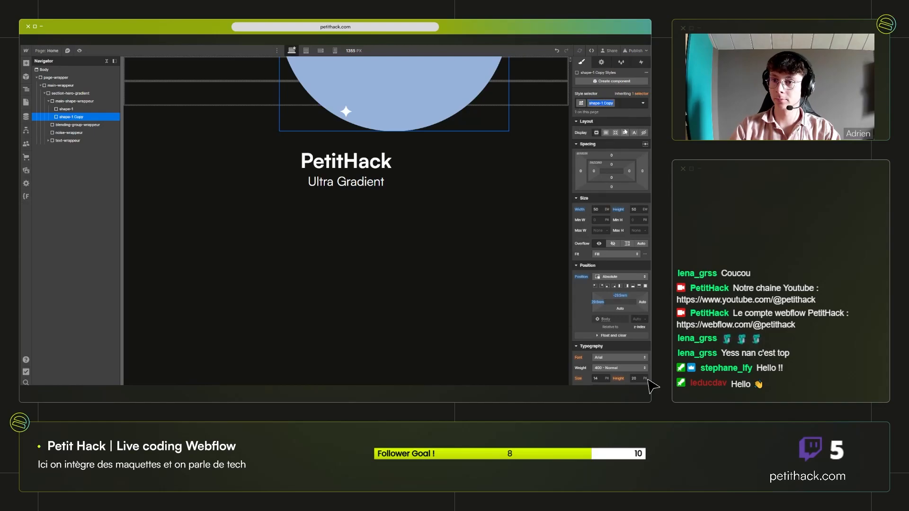
{"action": "key", "text": "BackSpace"}
{"action": "key", "text": "BackSpace"}
{"action": "key", "text": "BackSpace"}
{"action": "key", "text": "BackSpace"}
{"action": "key", "text": "BackSpace"}
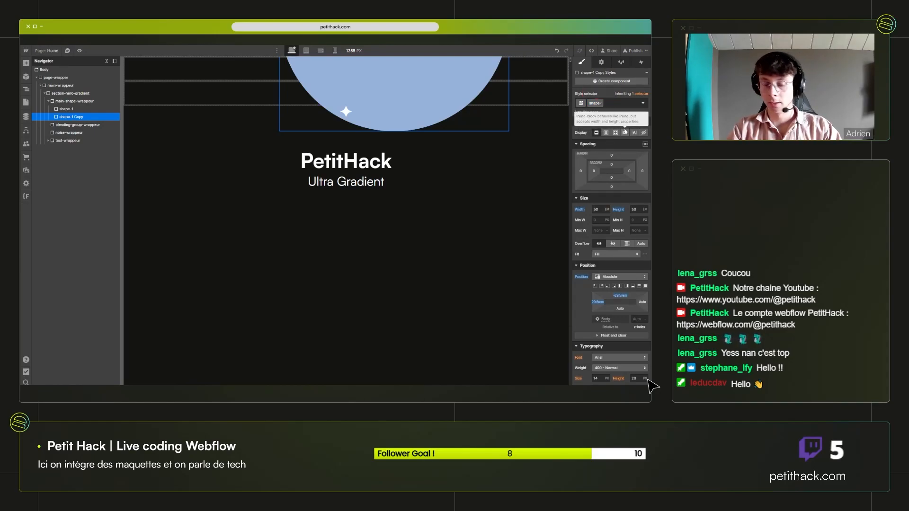
{"action": "type", "text": "2"}
{"action": "key", "text": "Return"}
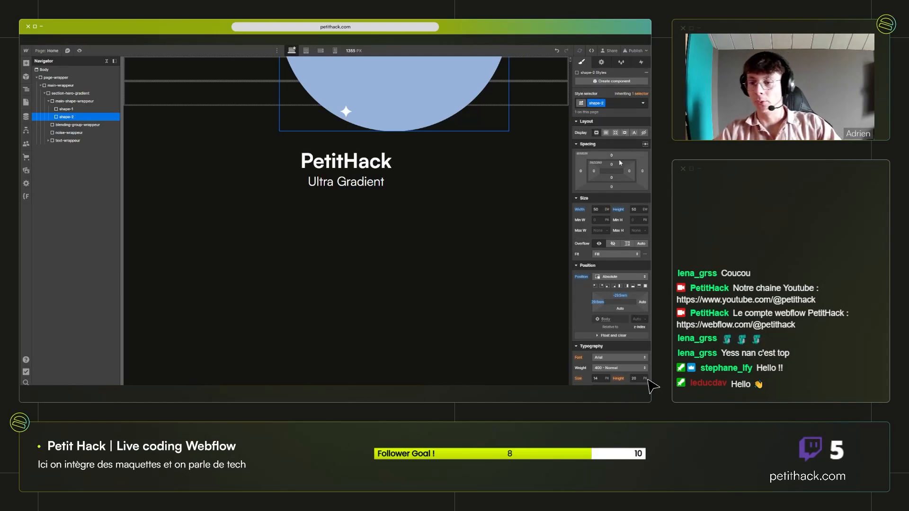
Set shape-2's left offset to 0 and change its background color to the Plum swatch.
{"action": "left_click", "coordinate": [597, 302]}
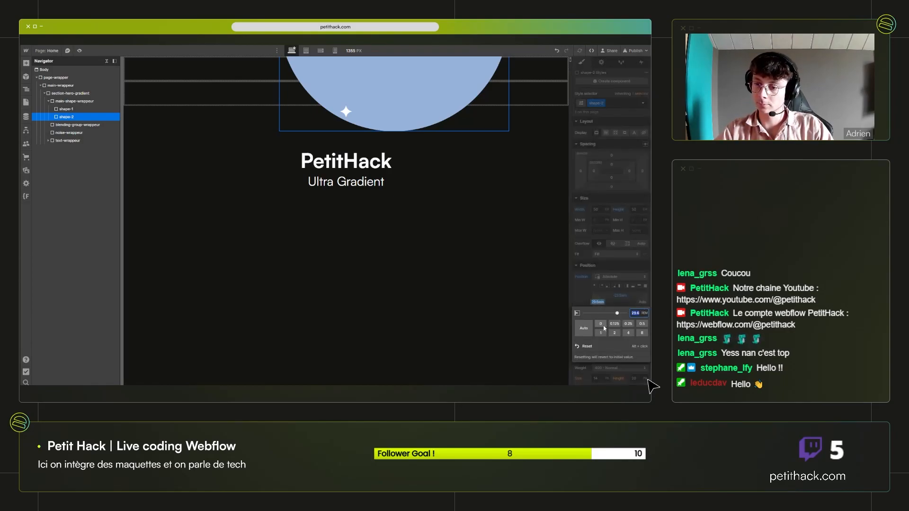
{"action": "left_click", "coordinate": [604, 325]}
{"action": "scroll", "coordinate": [607, 337], "scroll_direction": "down", "scroll_amount": 4}
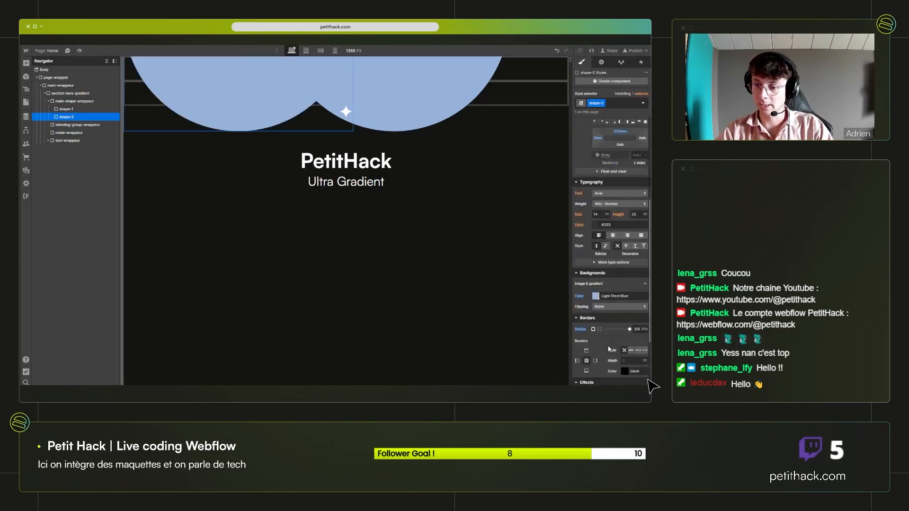
{"action": "left_click", "coordinate": [596, 295]}
{"action": "left_click", "coordinate": [598, 271]}
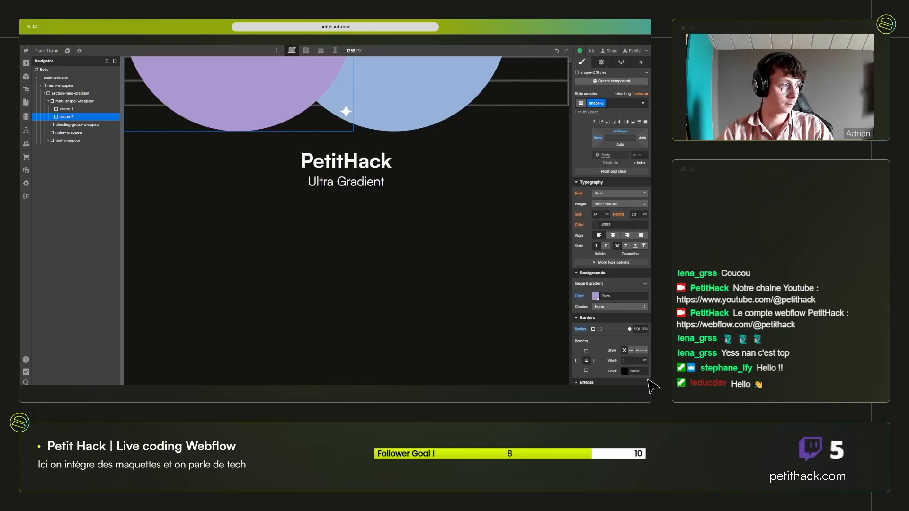
Reorder shape-2 above shape-1 in main-shape-wrappeur so the plum circle sits behind the blue one.
{"action": "left_click", "coordinate": [67, 109]}
{"action": "left_click_drag", "start_coordinate": [69, 119], "coordinate": [67, 111]}
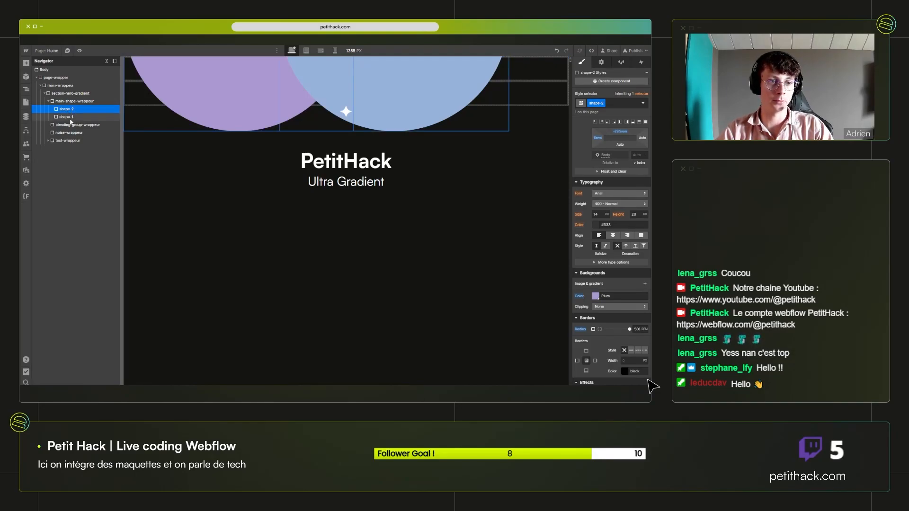
{"action": "left_click", "coordinate": [71, 116]}
{"action": "left_click", "coordinate": [71, 111]}
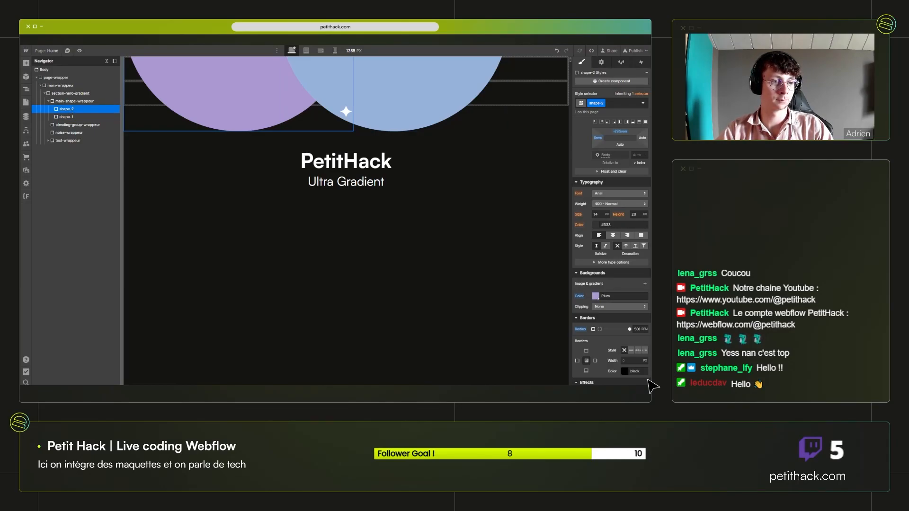
Resize shape-2 to 43em wide and 58em high, and offset it about 11.4rem from the left and -34.2rem from the top.
{"action": "scroll", "coordinate": [631, 201], "scroll_direction": "up", "scroll_amount": 5}
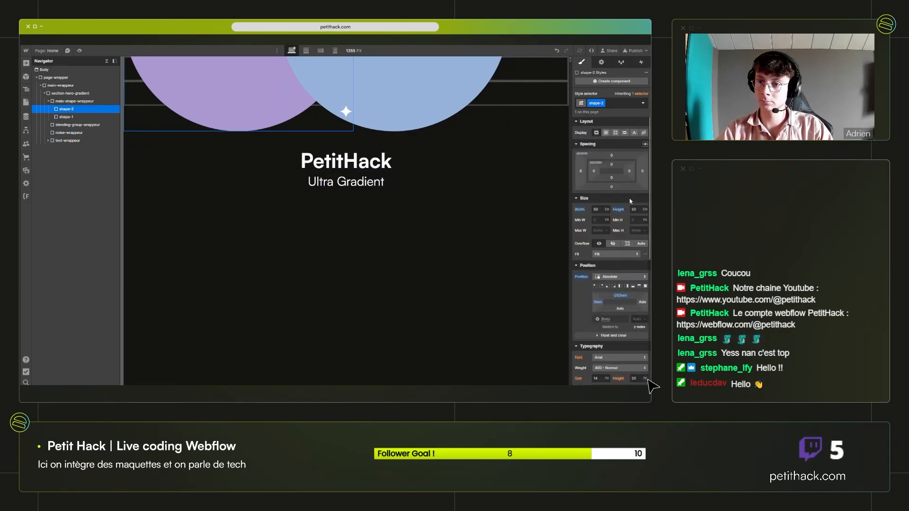
{"action": "left_click", "coordinate": [602, 210]}
{"action": "type", "text": "43"}
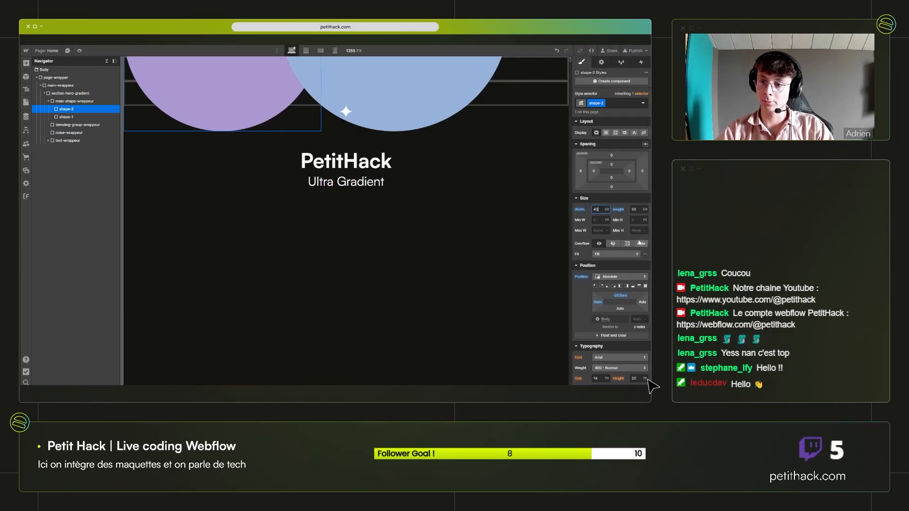
{"action": "left_click", "coordinate": [638, 208]}
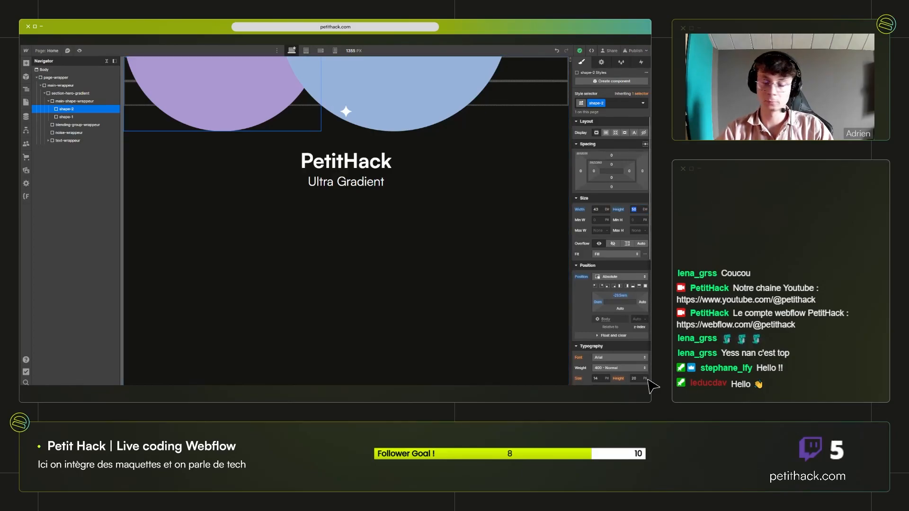
{"action": "left_click", "coordinate": [642, 211]}
{"action": "key", "text": "Up"}
{"action": "key", "text": "Up"}
{"action": "key", "text": "Up"}
{"action": "key", "text": "Up"}
{"action": "key", "text": "Up"}
{"action": "key", "text": "Up"}
{"action": "key", "text": "Up"}
{"action": "key", "text": "Up"}
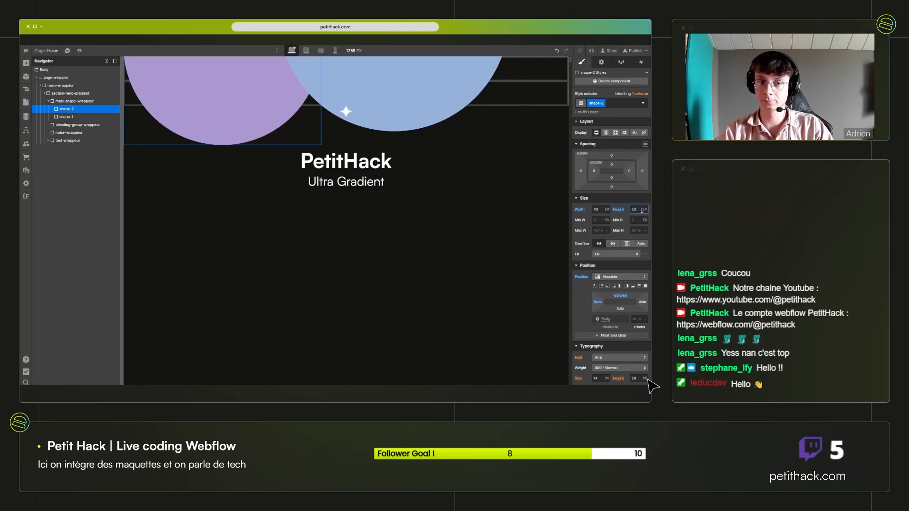
{"action": "left_click_drag", "start_coordinate": [598, 302], "coordinate": [617, 283]}
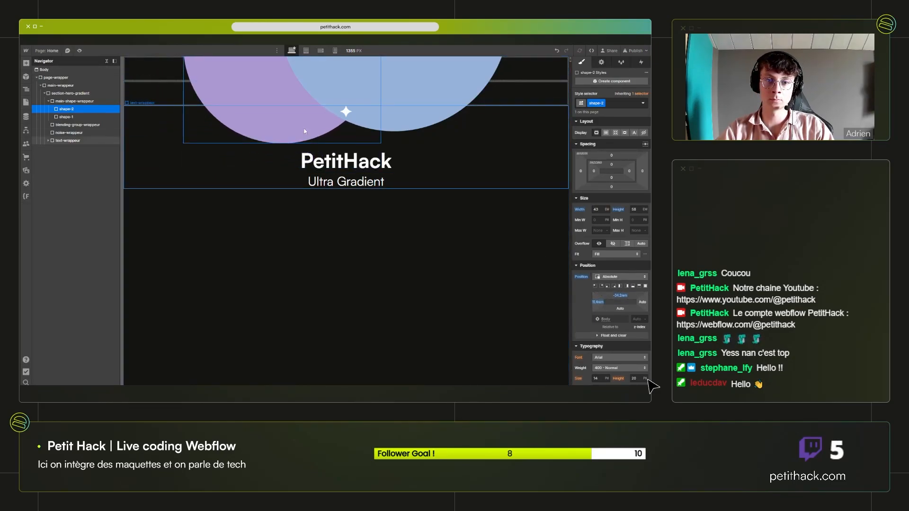
Duplicate shape-2 and give the copy its own duplicated class named shape-3.
{"action": "key", "text": "ctrl+d"}
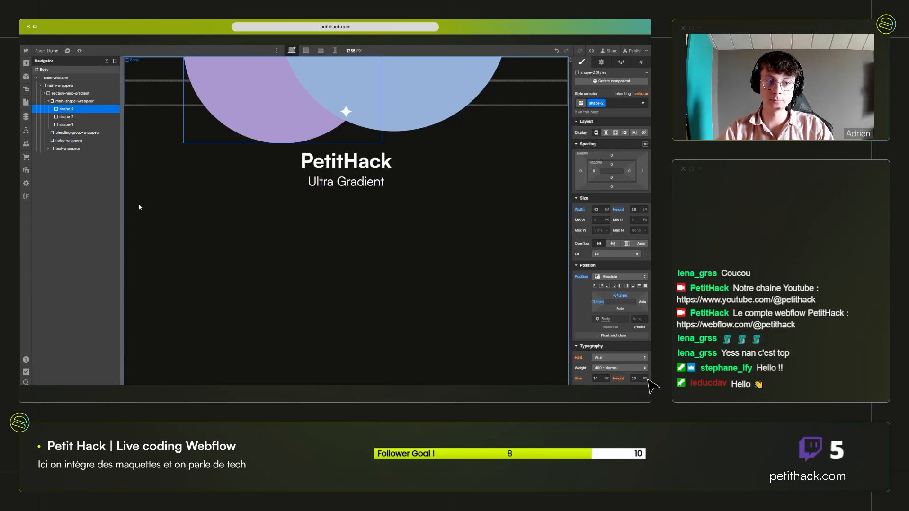
{"action": "right_click", "coordinate": [265, 123]}
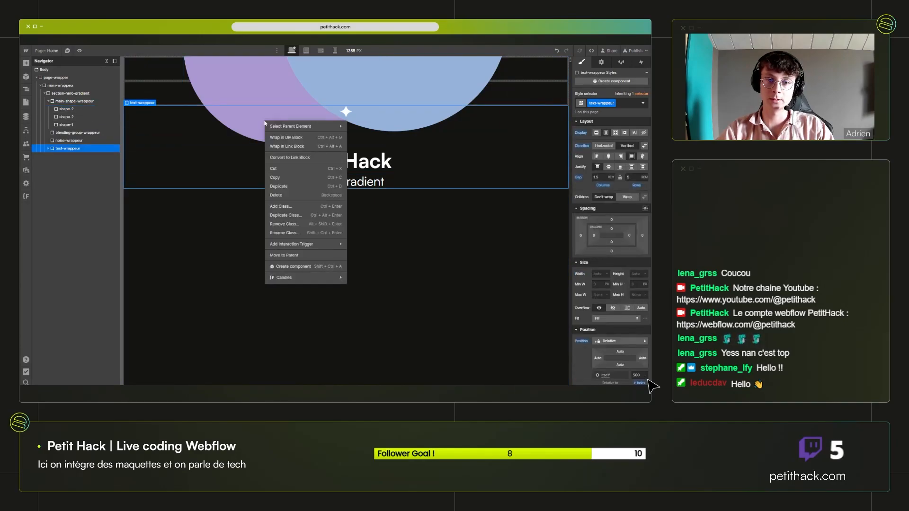
{"action": "left_click", "coordinate": [73, 109]}
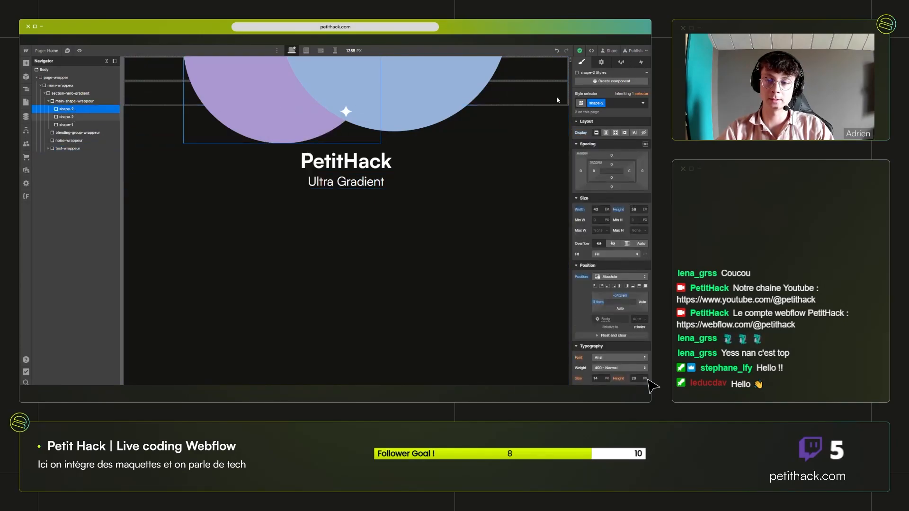
{"action": "left_click", "coordinate": [603, 103]}
{"action": "left_click", "coordinate": [603, 124]}
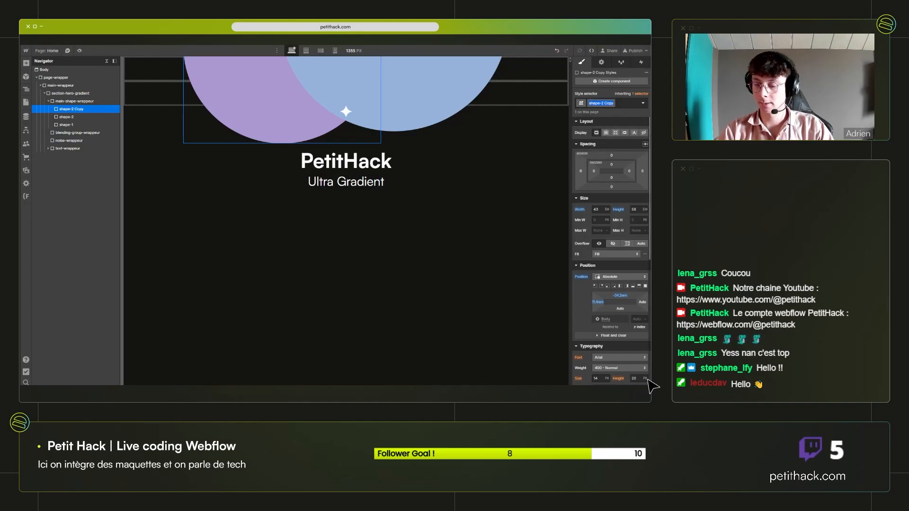
{"action": "key", "text": "BackSpace"}
{"action": "key", "text": "BackSpace"}
{"action": "key", "text": "BackSpace"}
{"action": "key", "text": "BackSpace"}
{"action": "key", "text": "BackSpace"}
{"action": "key", "text": "BackSpace"}
{"action": "type", "text": "3"}
{"action": "key", "text": "Return"}
Resize shape-3 into a tall oblong 36em wide and 81em high.
{"action": "scroll", "coordinate": [611, 265], "scroll_direction": "down", "scroll_amount": 3}
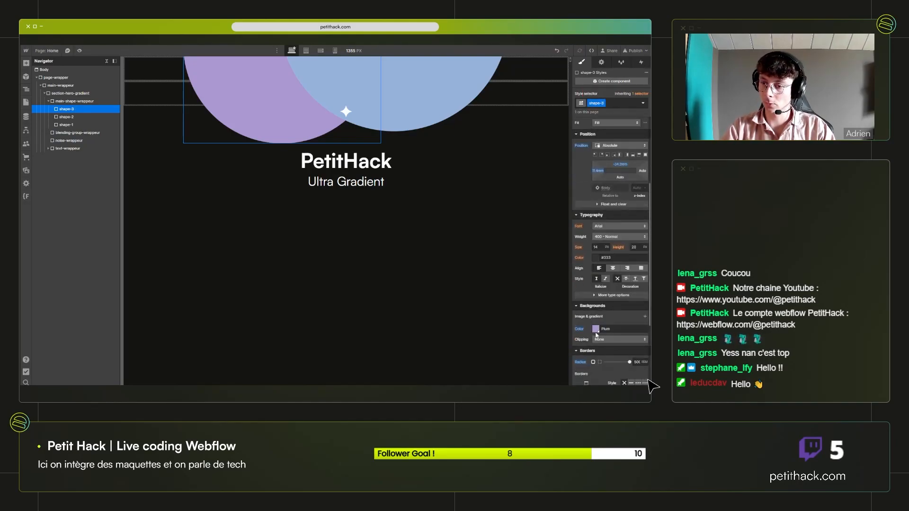
{"action": "scroll", "coordinate": [580, 254], "scroll_direction": "up", "scroll_amount": 3}
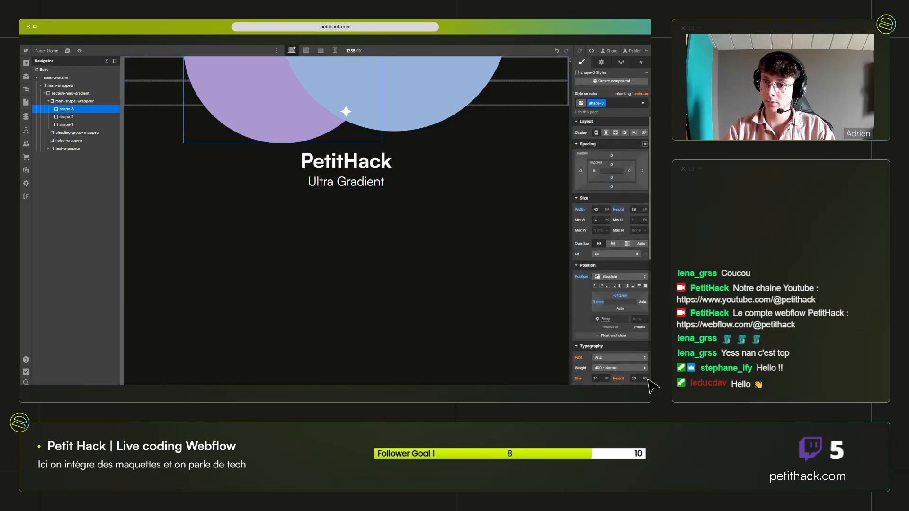
{"action": "left_click", "coordinate": [635, 209]}
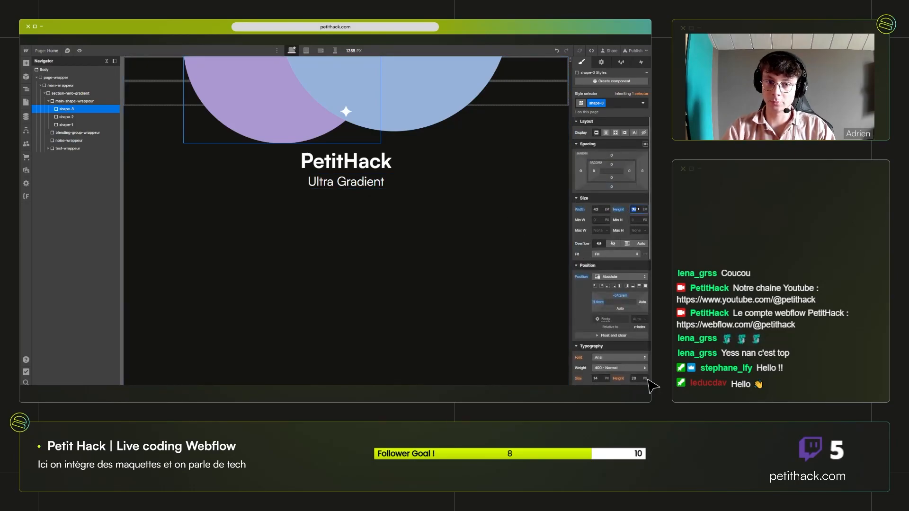
{"action": "key", "text": "Up"}
{"action": "key", "text": "Up"}
{"action": "key", "text": "Up"}
{"action": "key", "text": "Up"}
{"action": "key", "text": "Up"}
{"action": "key", "text": "Up"}
{"action": "key", "text": "Up"}
{"action": "key", "text": "Up"}
{"action": "key", "text": "Up"}
{"action": "key", "text": "Up"}
{"action": "key", "text": "Up"}
{"action": "key", "text": "Up"}
{"action": "key", "text": "Up"}
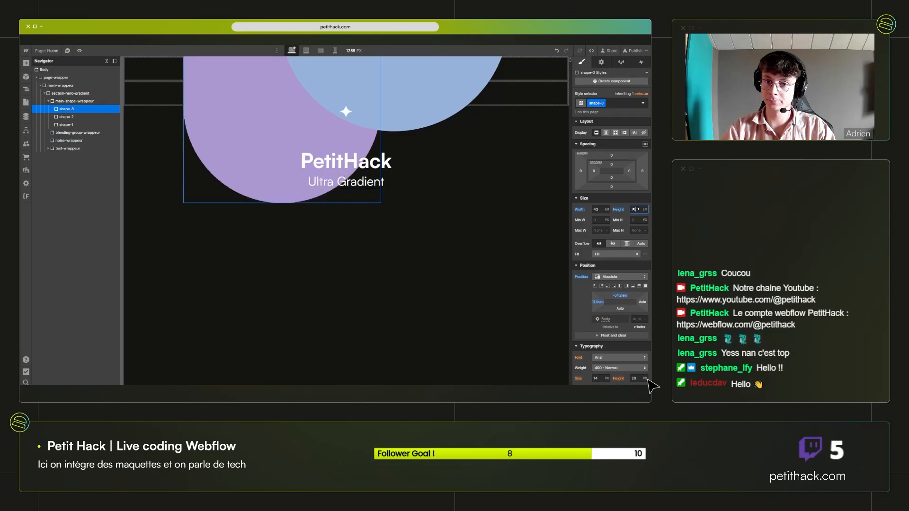
{"action": "key", "text": "Up"}
{"action": "key", "text": "Up"}
{"action": "key", "text": "Up"}
{"action": "key", "text": "Up"}
{"action": "key", "text": "Up"}
{"action": "key", "text": "Up"}
{"action": "key", "text": "Up"}
{"action": "key", "text": "Up"}
{"action": "key", "text": "Up"}
{"action": "key", "text": "Up"}
{"action": "left_click", "coordinate": [600, 210]}
{"action": "key", "text": "Down"}
{"action": "key", "text": "Down"}
{"action": "key", "text": "Down"}
{"action": "key", "text": "Down"}
{"action": "key", "text": "Down"}
{"action": "key", "text": "Down"}
{"action": "key", "text": "Down"}
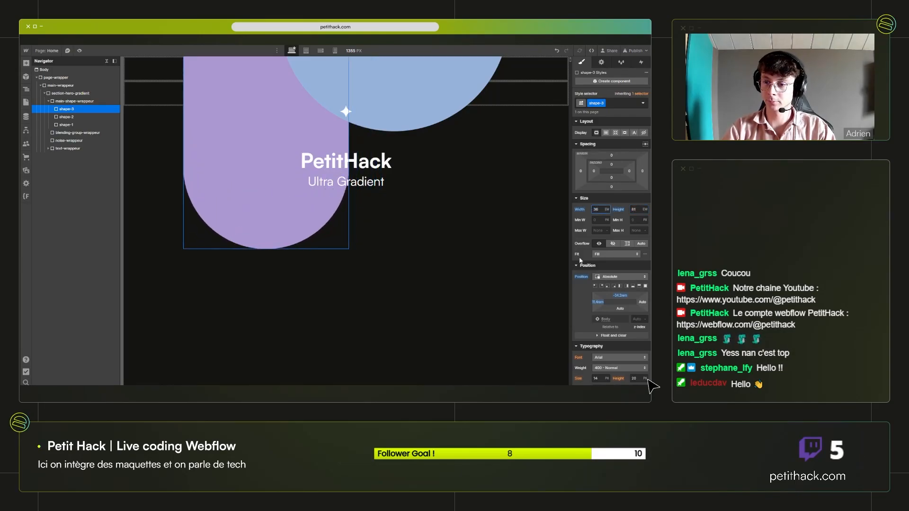
Set the left and top offsets of shape-3 to 0.
{"action": "left_click", "coordinate": [598, 301]}
{"action": "left_click", "coordinate": [601, 324]}
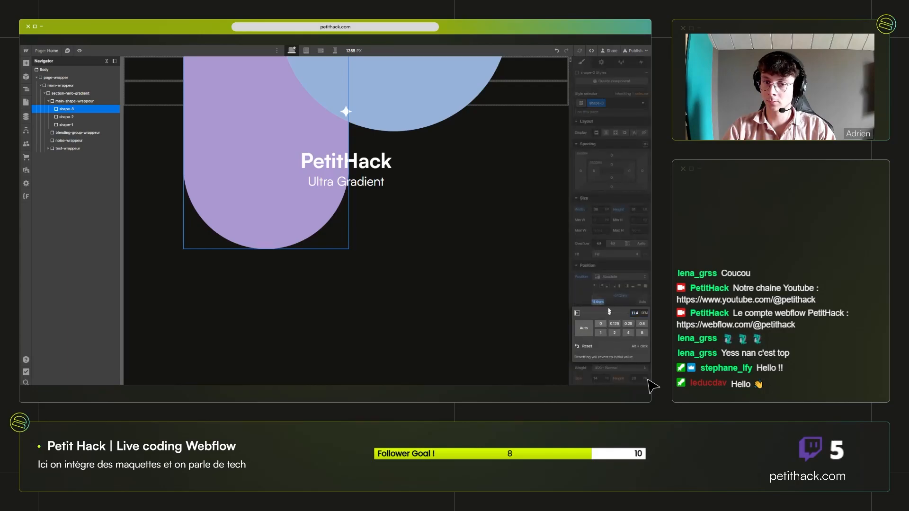
{"action": "left_click", "coordinate": [620, 295]}
{"action": "left_click", "coordinate": [600, 318]}
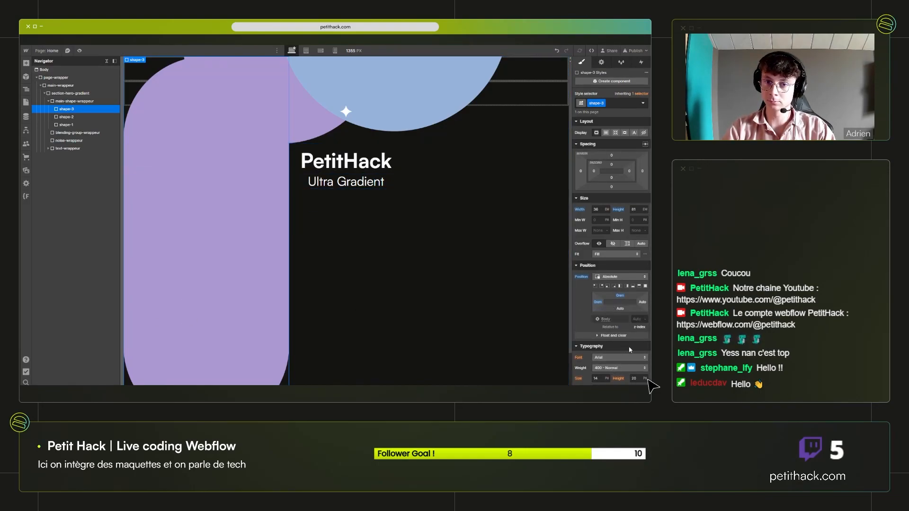
{"action": "scroll", "coordinate": [616, 344], "scroll_direction": "down", "scroll_amount": 5}
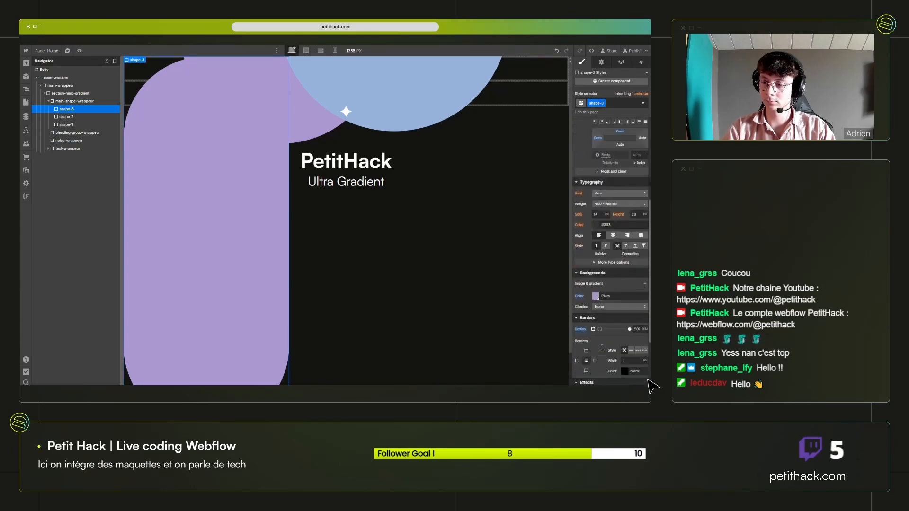
Add a Rotate transform to shape-3 with a Z rotation of 30 degrees.
{"action": "scroll", "coordinate": [601, 348], "scroll_direction": "down", "scroll_amount": 2}
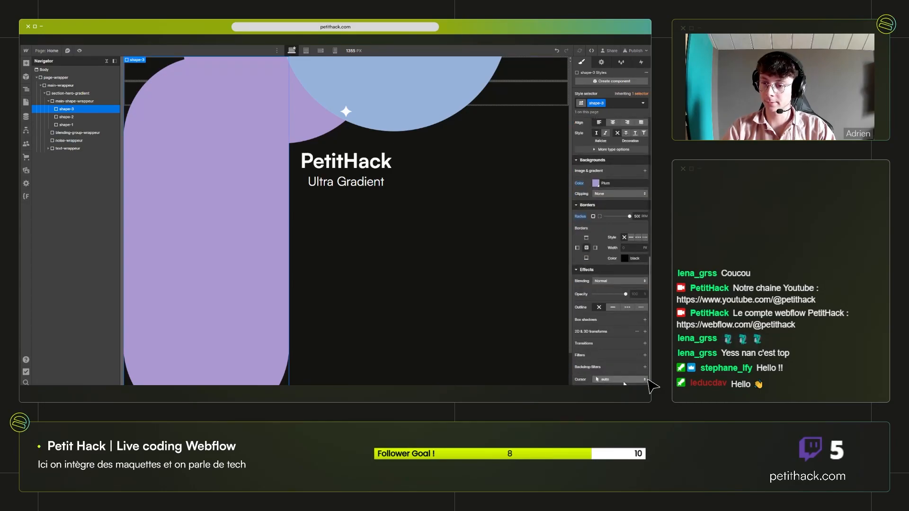
{"action": "left_click", "coordinate": [645, 331]}
{"action": "left_click", "coordinate": [624, 353]}
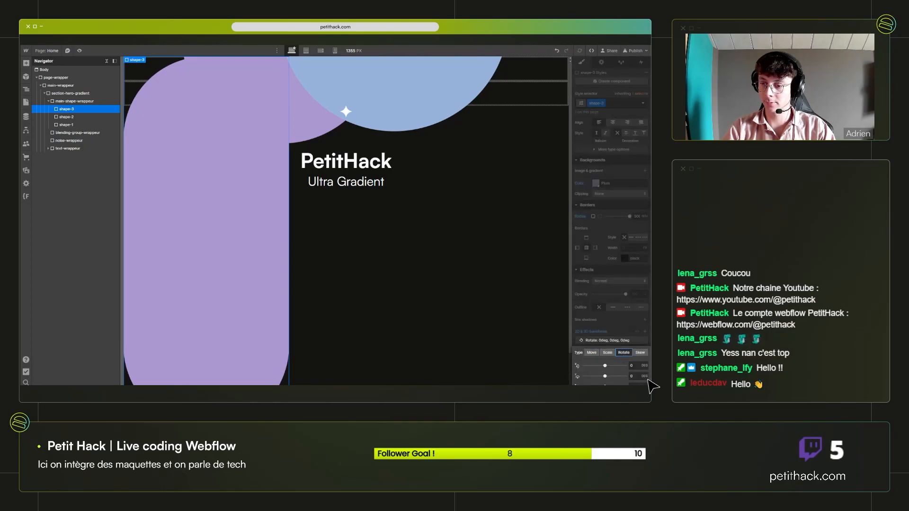
{"action": "left_click_drag", "start_coordinate": [605, 385], "coordinate": [608, 377]}
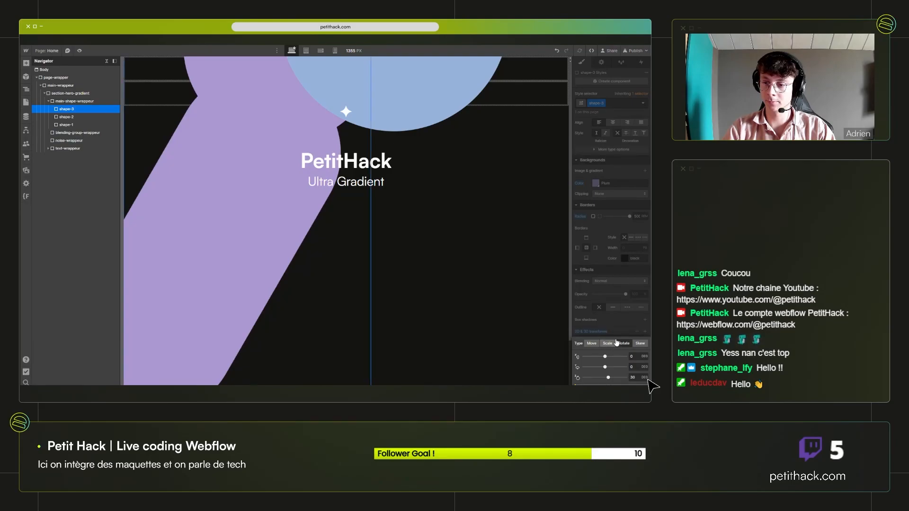
Shift shape-3 up and to the left using negative top and left position offsets.
{"action": "left_click", "coordinate": [623, 322]}
{"action": "scroll", "coordinate": [622, 321], "scroll_direction": "up", "scroll_amount": 6}
{"action": "left_click_drag", "start_coordinate": [625, 297], "coordinate": [559, 297]}
{"action": "scroll", "coordinate": [615, 322], "scroll_direction": "down", "scroll_amount": 6}
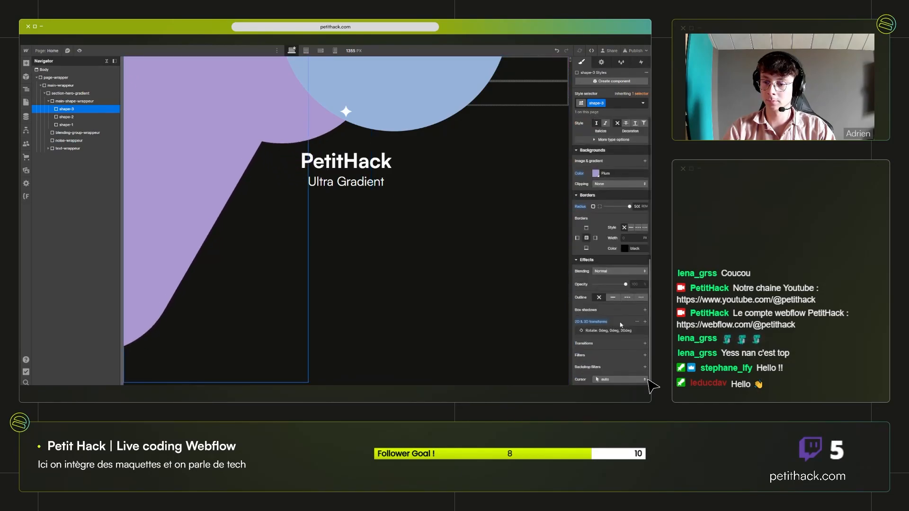
Set the Z rotation of shape-3 to 27 degrees.
{"action": "left_click", "coordinate": [604, 333]}
{"action": "left_click_drag", "start_coordinate": [607, 377], "coordinate": [608, 376]}
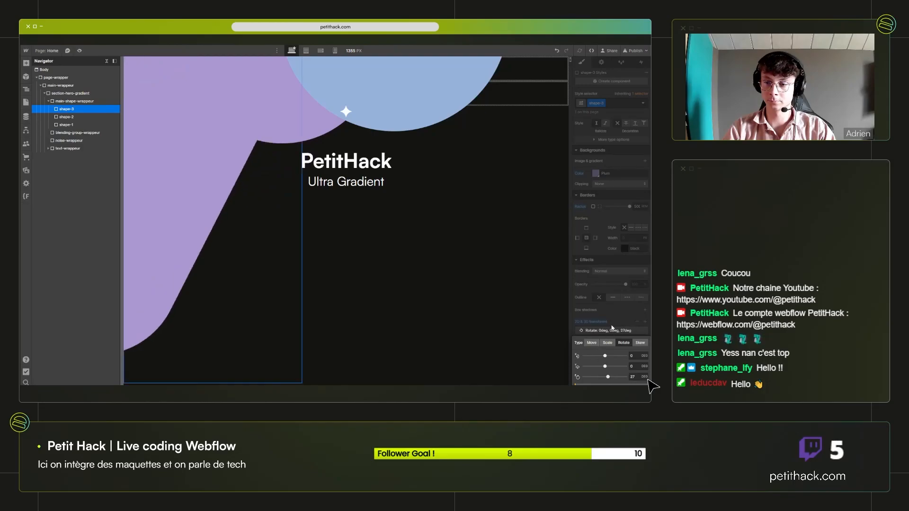
{"action": "left_click", "coordinate": [618, 312]}
{"action": "left_click", "coordinate": [166, 189]}
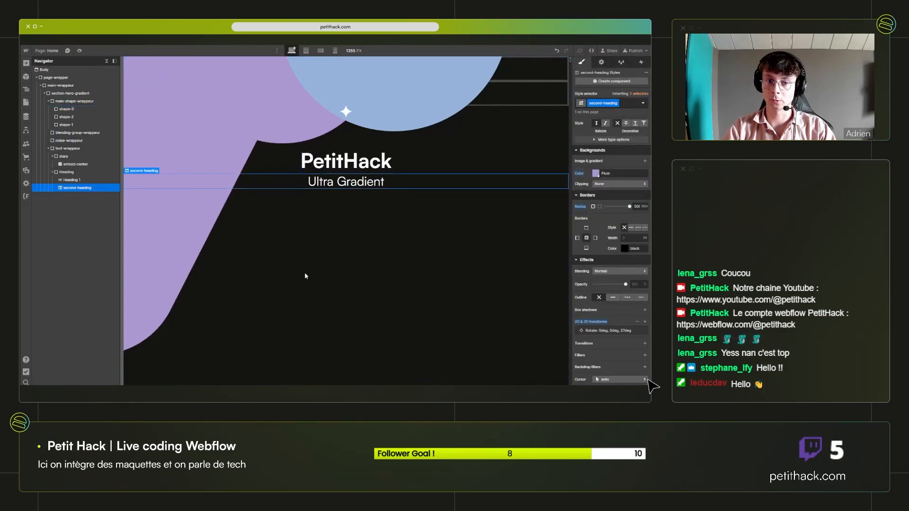
{"action": "left_click", "coordinate": [503, 319]}
{"action": "scroll", "coordinate": [643, 267], "scroll_direction": "up", "scroll_amount": 5}
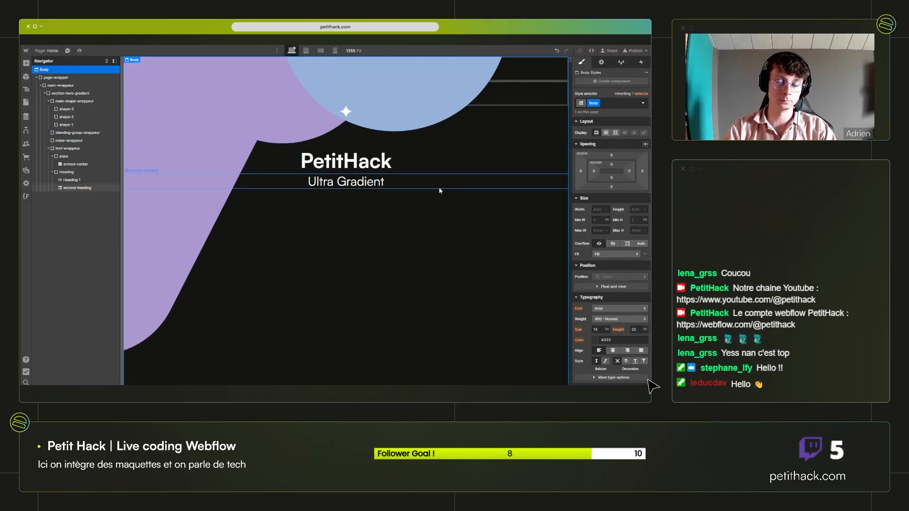
{"action": "left_click_drag", "start_coordinate": [573, 188], "coordinate": [630, 199]}
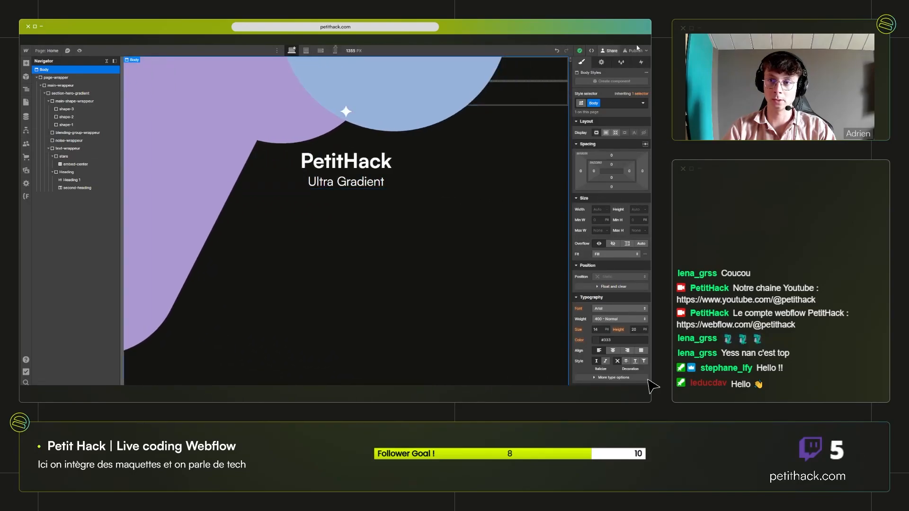
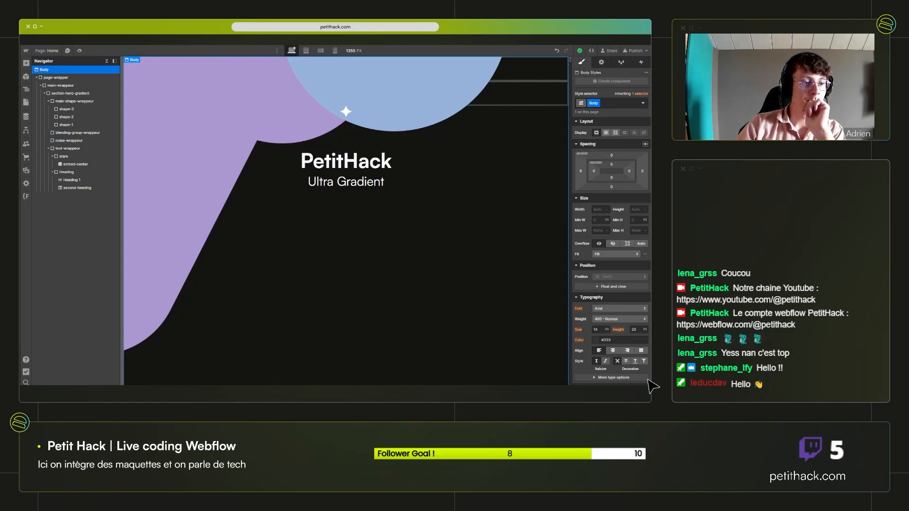
Make main-shape-wrappeur a horizontal flex container with its children aligned and justified to the center.
{"action": "left_click", "coordinate": [74, 101]}
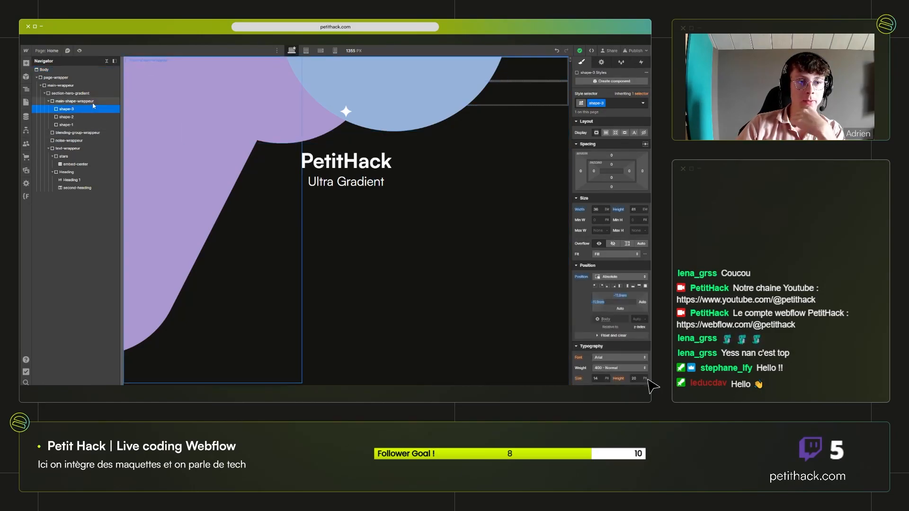
{"action": "left_click", "coordinate": [607, 133]}
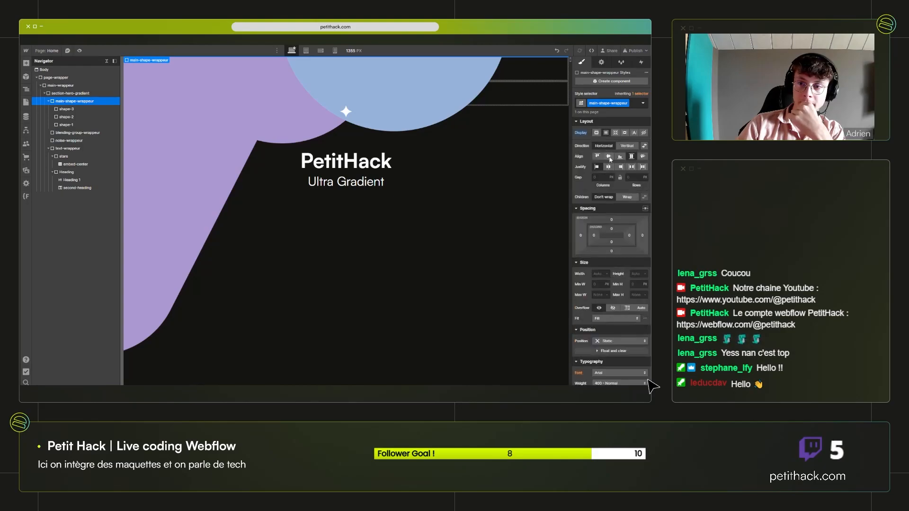
{"action": "left_click", "coordinate": [609, 167]}
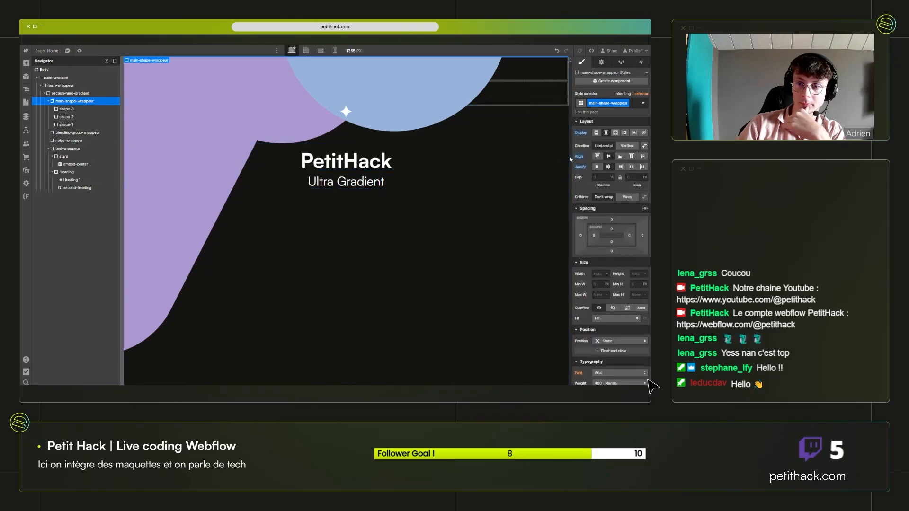
{"action": "left_click_drag", "start_coordinate": [571, 157], "coordinate": [587, 194]}
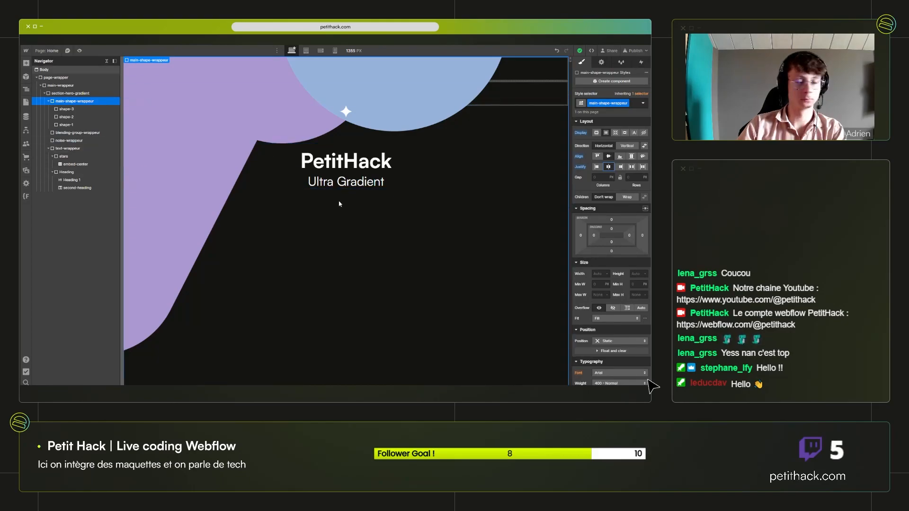
{"action": "left_click", "coordinate": [408, 217]}
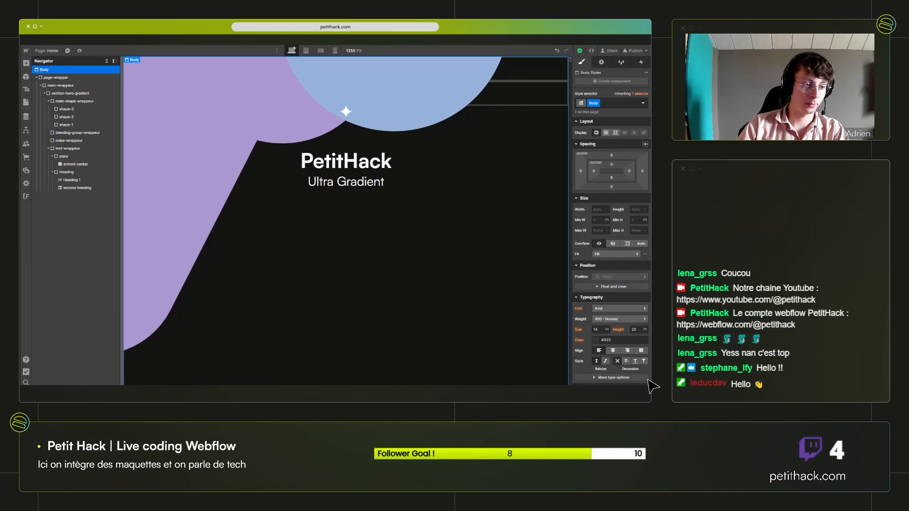
Add a Blur filter of 100 px to main-shape-wrappeur.
{"action": "left_click", "coordinate": [95, 102]}
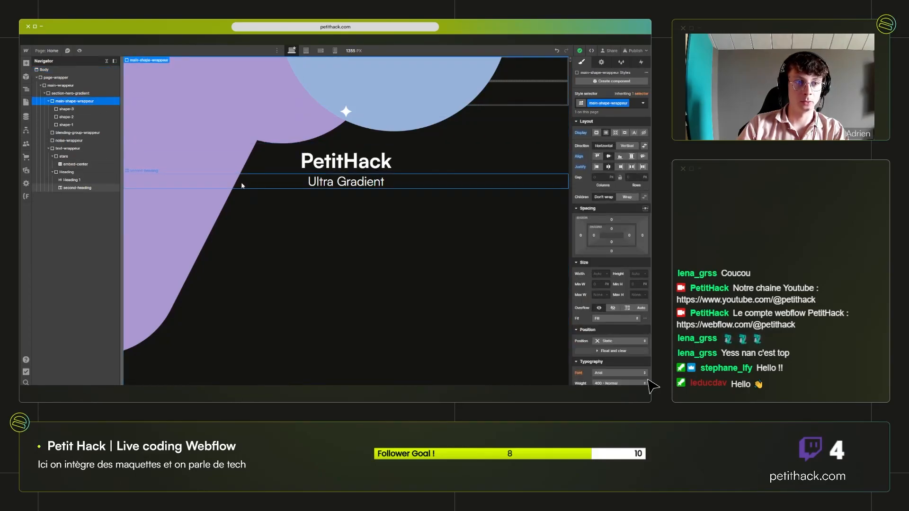
{"action": "scroll", "coordinate": [587, 367], "scroll_direction": "down", "scroll_amount": 10}
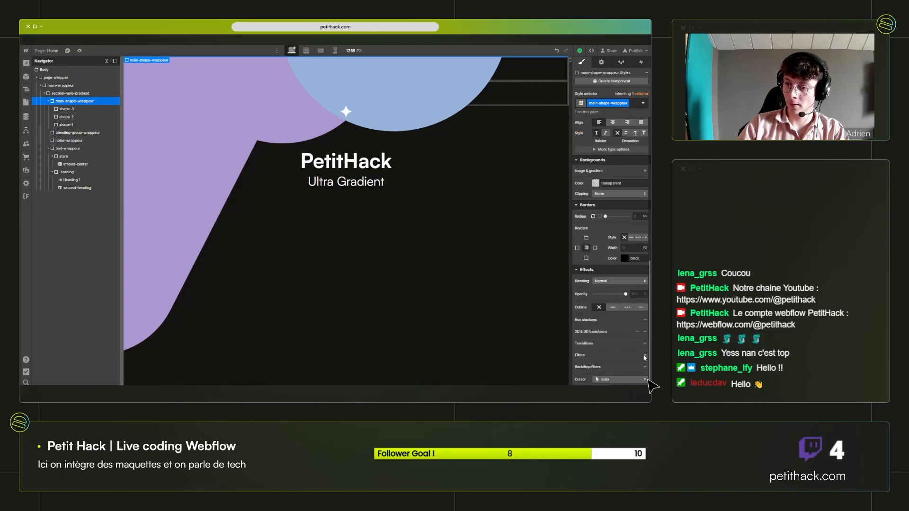
{"action": "left_click", "coordinate": [645, 355]}
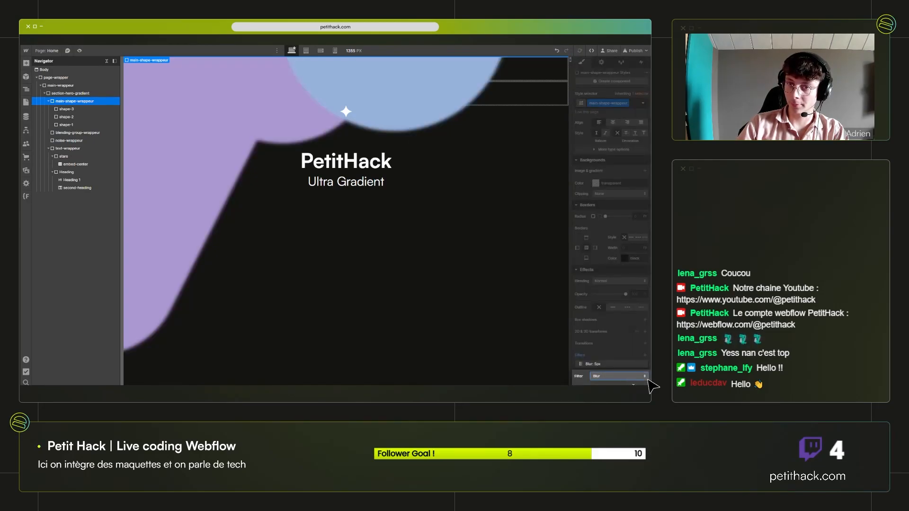
{"action": "key", "text": "Down"}
{"action": "key", "text": "Down"}
{"action": "key", "text": "Down"}
{"action": "key", "text": "Down"}
{"action": "key", "text": "Down"}
{"action": "key", "text": "Up"}
{"action": "key", "text": "Up"}
{"action": "key", "text": "Up"}
{"action": "key", "text": "Up"}
{"action": "key", "text": "Up"}
{"action": "key", "text": "Up"}
{"action": "key", "text": "Up"}
{"action": "key", "text": "Up"}
{"action": "key", "text": "Up"}
{"action": "key", "text": "Up"}
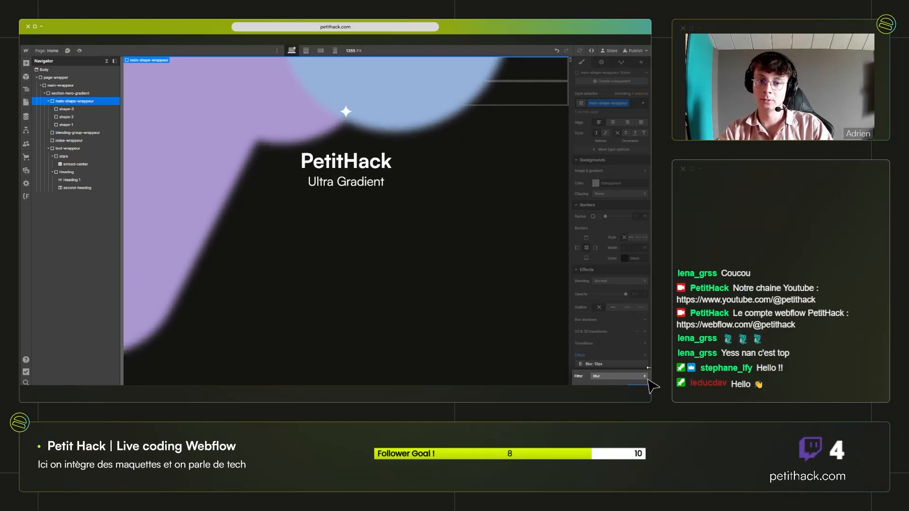
{"action": "key", "text": "Up"}
{"action": "key", "text": "Up"}
{"action": "key", "text": "Up"}
{"action": "key", "text": "Up"}
{"action": "key", "text": "Up"}
{"action": "key", "text": "Up"}
{"action": "key", "text": "Up"}
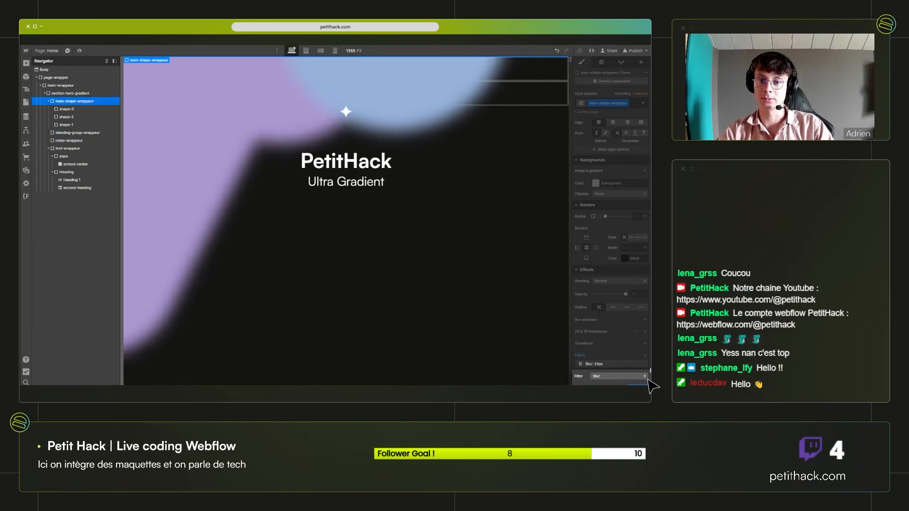
{"action": "type", "text": "120"}
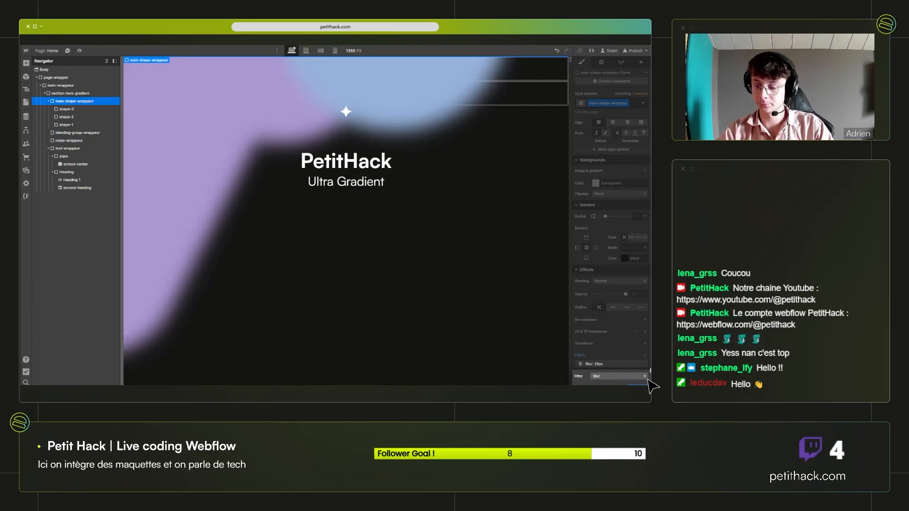
{"action": "key", "text": "Return"}
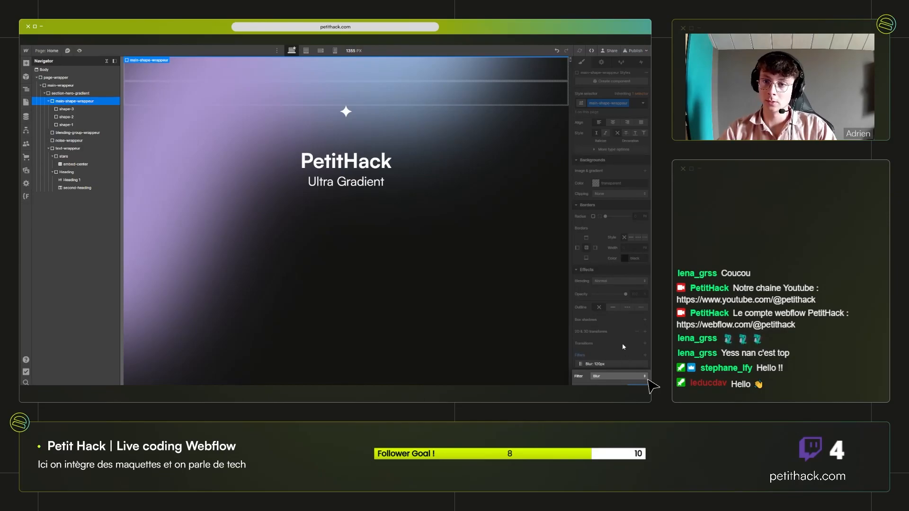
{"action": "left_click", "coordinate": [616, 355]}
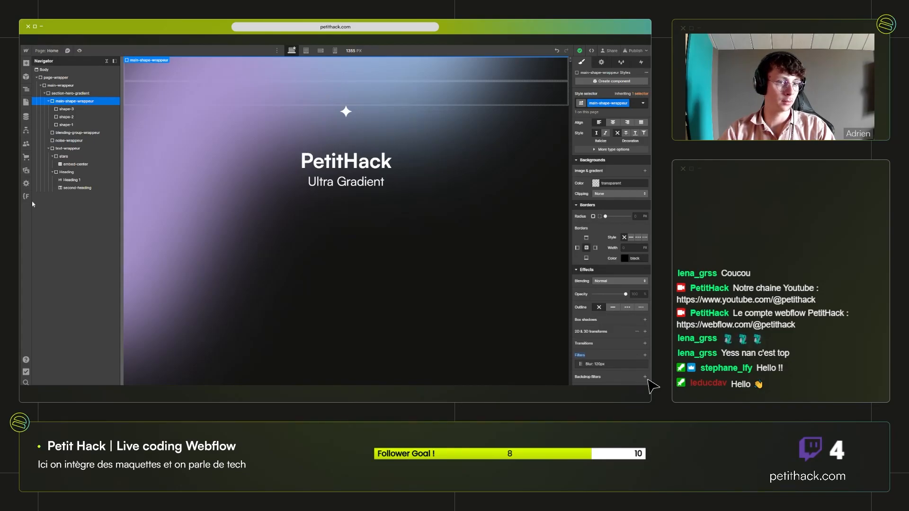
Copy shape-3 and paste it inside blending-group-wrappeur.
{"action": "left_click", "coordinate": [83, 134]}
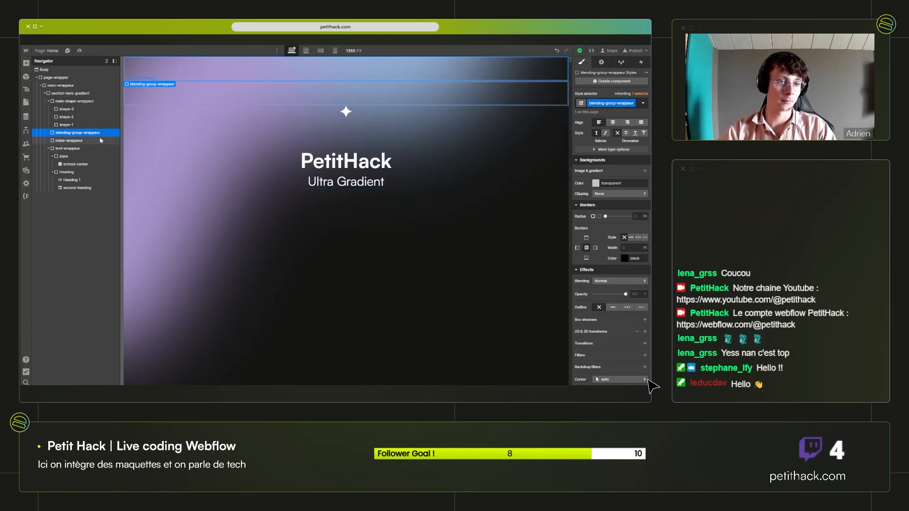
{"action": "left_click", "coordinate": [85, 112]}
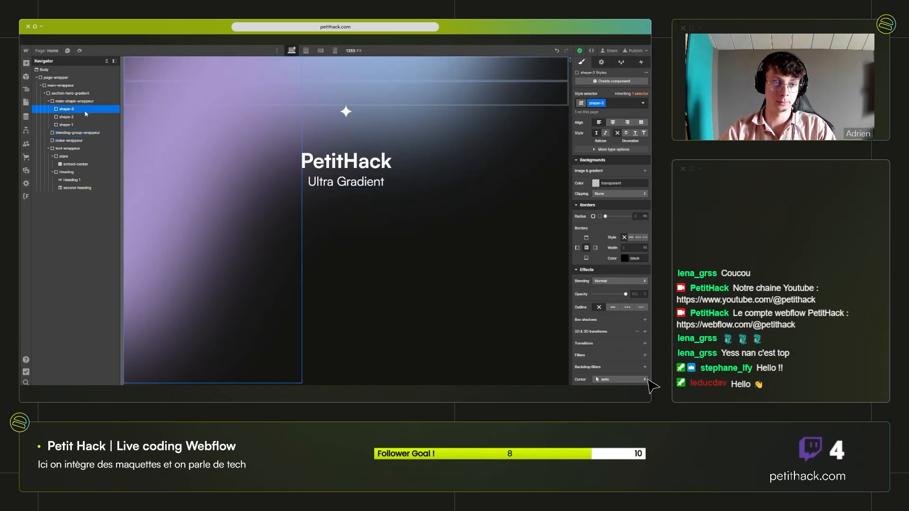
{"action": "left_click", "coordinate": [80, 133]}
{"action": "key", "text": "ctrl+v"}
{"action": "left_click", "coordinate": [48, 133]}
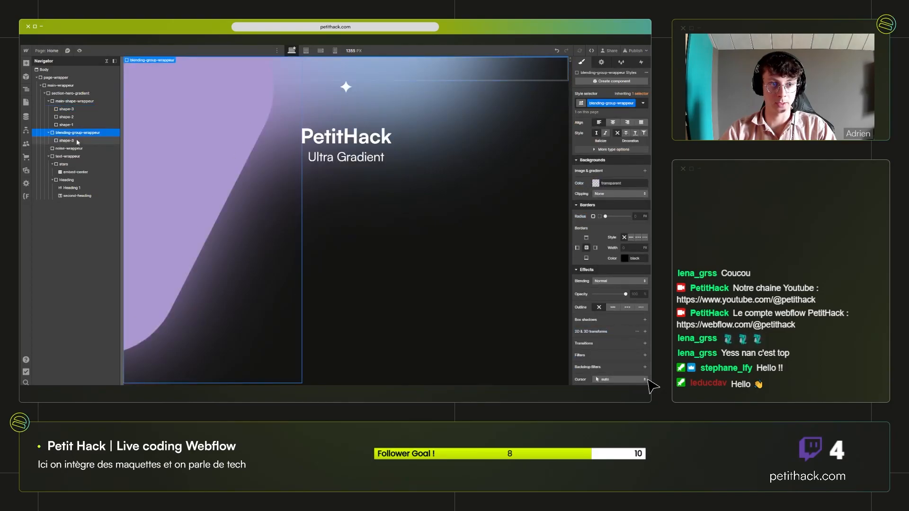
Duplicate the class of the pasted shape in blending-group-wrappeur and rename it shape-4.
{"action": "left_click", "coordinate": [78, 142]}
{"action": "left_click", "coordinate": [603, 105]}
{"action": "left_click", "coordinate": [609, 114]}
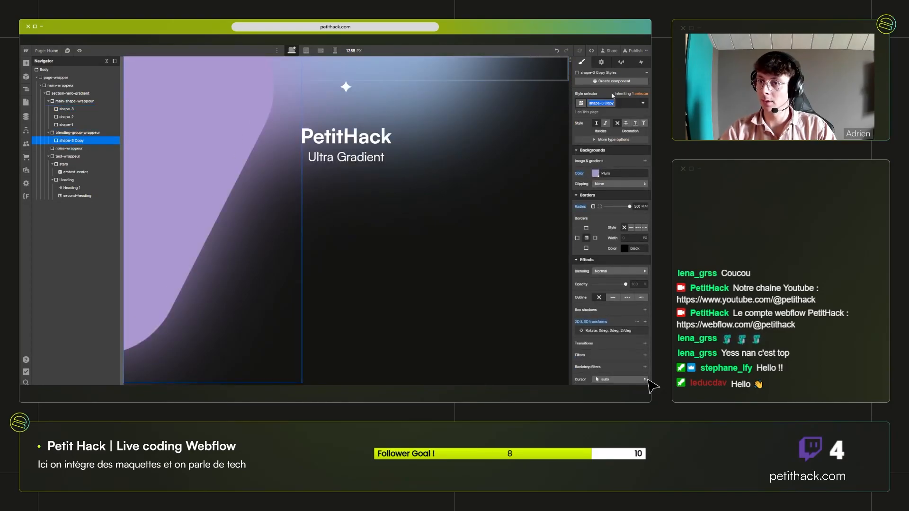
{"action": "key", "text": "BackSpace"}
{"action": "key", "text": "BackSpace"}
{"action": "key", "text": "BackSpace"}
{"action": "key", "text": "BackSpace"}
{"action": "key", "text": "BackSpace"}
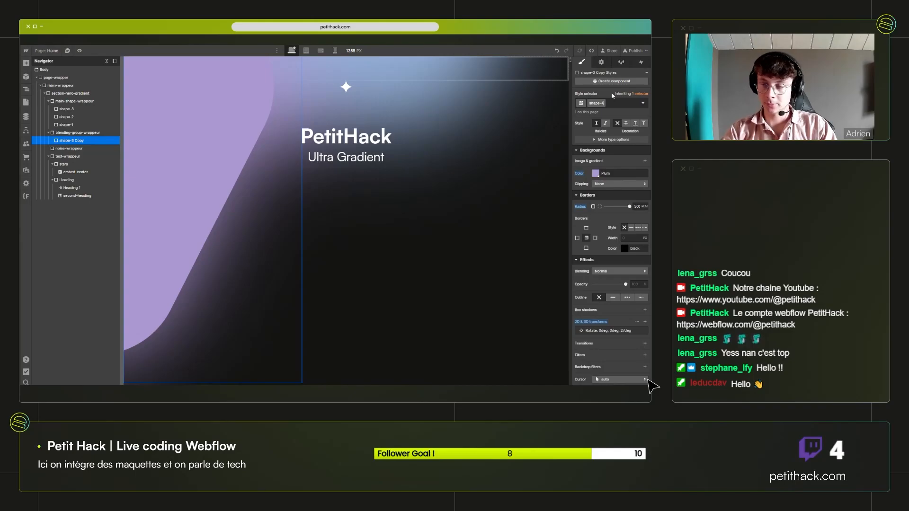
Set the width and height of shape-4 to 40 em each.
{"action": "scroll", "coordinate": [601, 264], "scroll_direction": "up", "scroll_amount": 5}
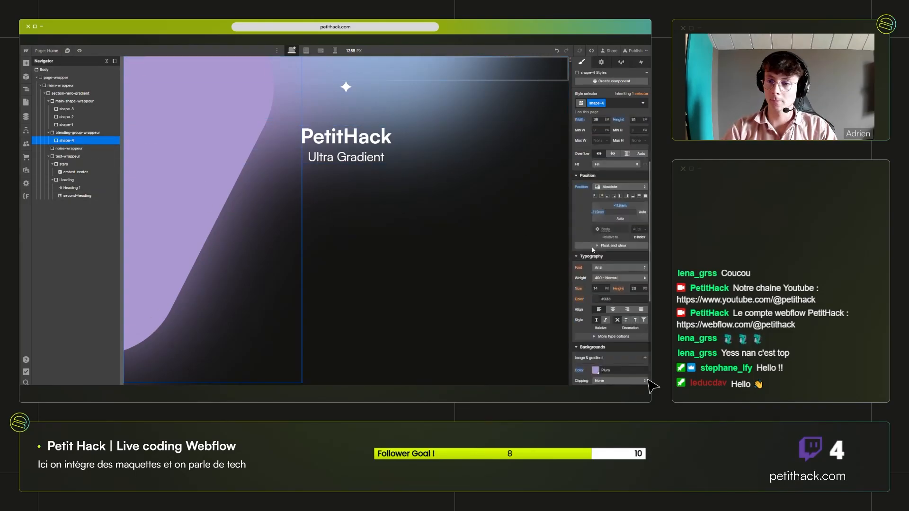
{"action": "left_click", "coordinate": [604, 211]}
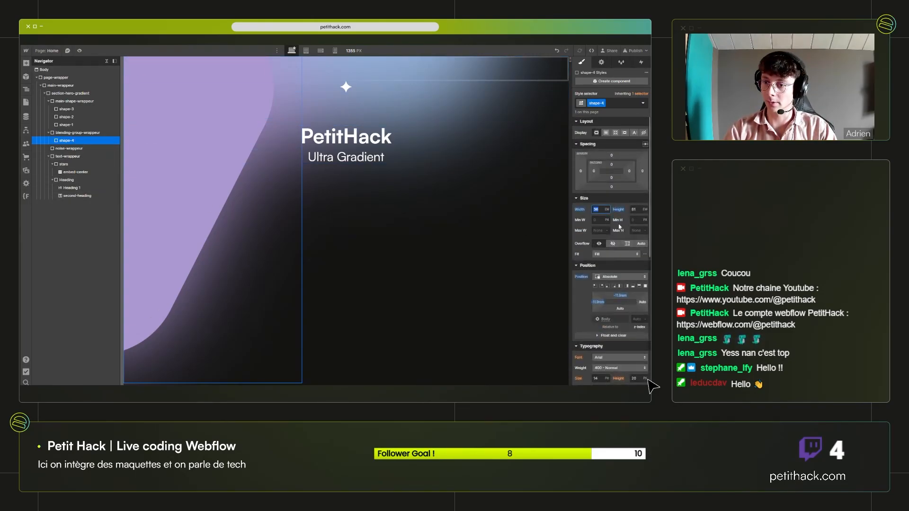
{"action": "type", "text": "40"}
{"action": "left_click", "coordinate": [633, 209]}
{"action": "type", "text": "40"}
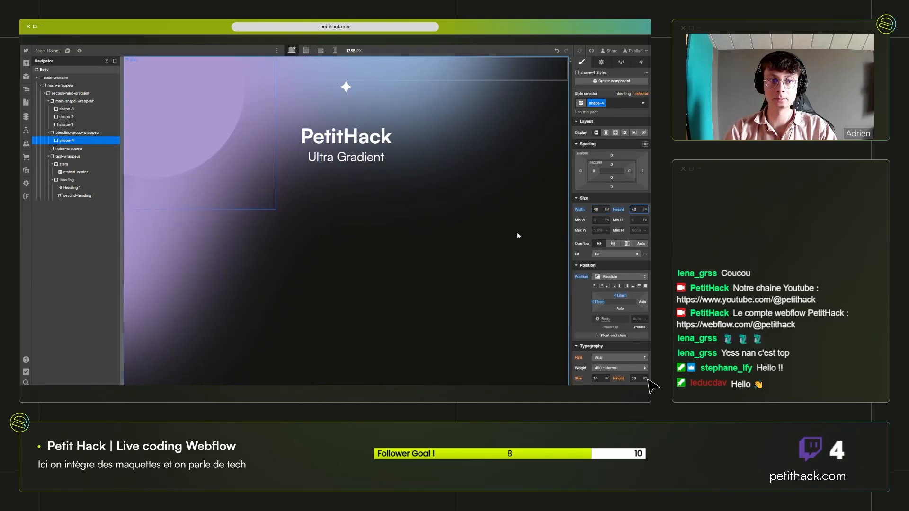
Set the top and left position offsets of shape-4 to 0 em.
{"action": "left_click", "coordinate": [621, 296]}
{"action": "left_click", "coordinate": [600, 317]}
{"action": "left_click", "coordinate": [612, 293]}
{"action": "left_click", "coordinate": [601, 303]}
{"action": "left_click", "coordinate": [601, 325]}
{"action": "left_click", "coordinate": [624, 288]}
{"action": "scroll", "coordinate": [624, 331], "scroll_direction": "down", "scroll_amount": 1}
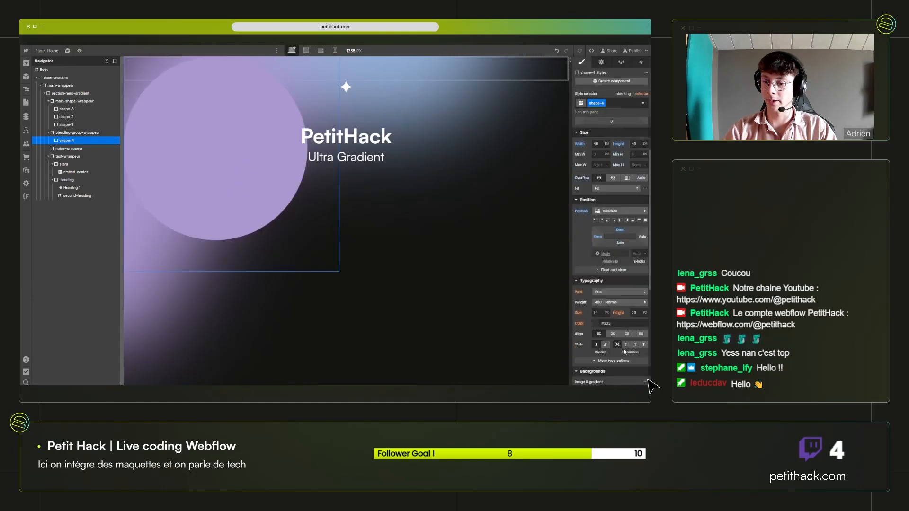
Change the background color of shape-4 to the Burlywood swatch.
{"action": "scroll", "coordinate": [624, 352], "scroll_direction": "down", "scroll_amount": 3}
{"action": "left_click", "coordinate": [595, 264]}
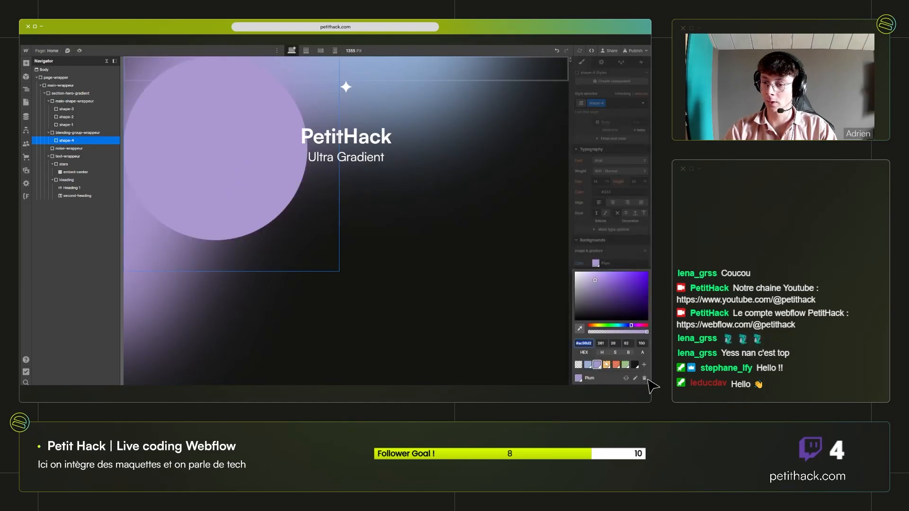
{"action": "left_click", "coordinate": [607, 365]}
{"action": "scroll", "coordinate": [616, 296], "scroll_direction": "up", "scroll_amount": 4}
{"action": "scroll", "coordinate": [615, 296], "scroll_direction": "down", "scroll_amount": 4}
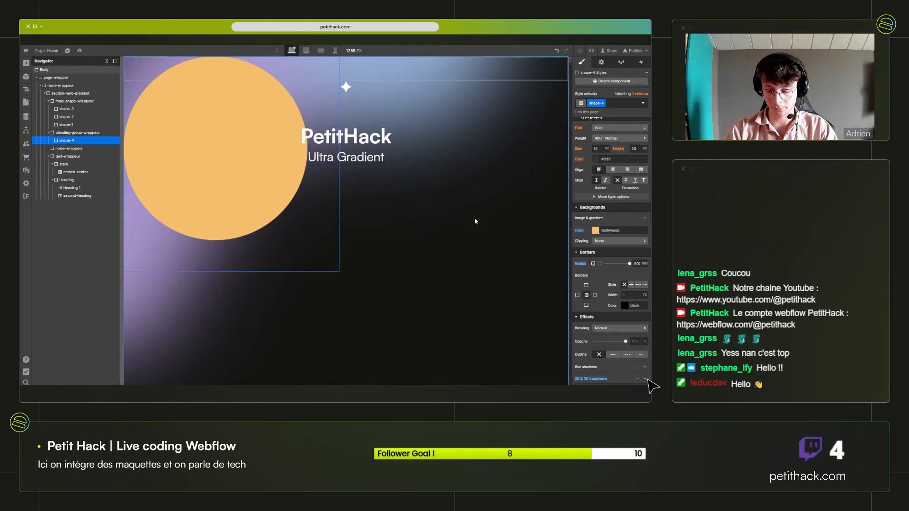
{"action": "scroll", "coordinate": [596, 246], "scroll_direction": "up", "scroll_amount": 3}
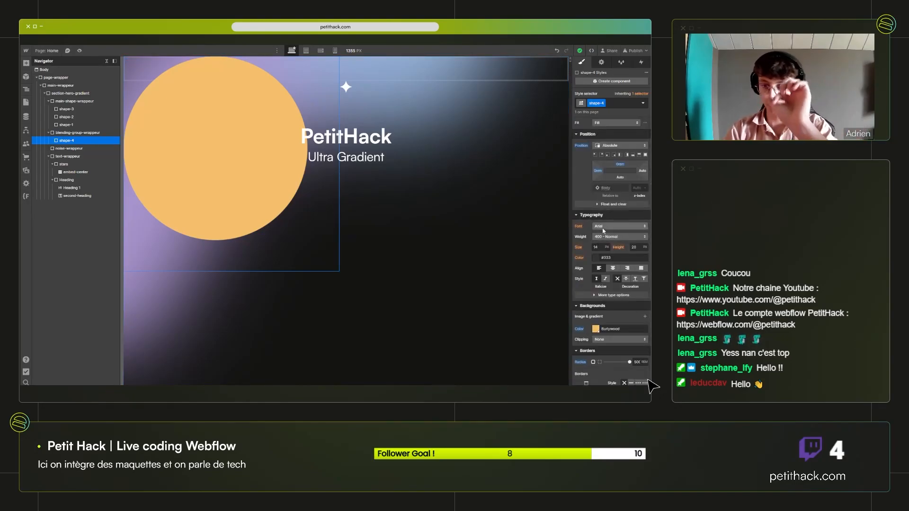
{"action": "scroll", "coordinate": [611, 246], "scroll_direction": "down", "scroll_amount": 4}
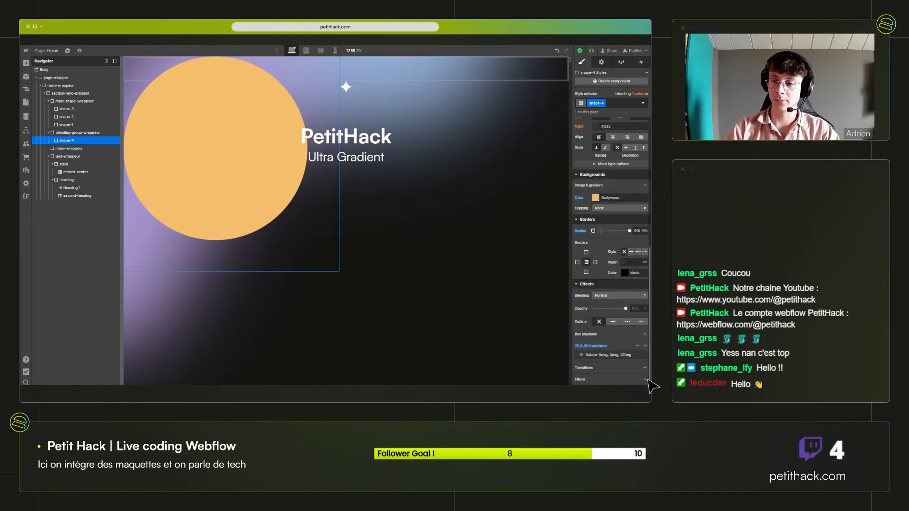
Set the width of shape-4 to 51 em and move it up and right through its top and left offsets.
{"action": "scroll", "coordinate": [606, 362], "scroll_direction": "up", "scroll_amount": 8}
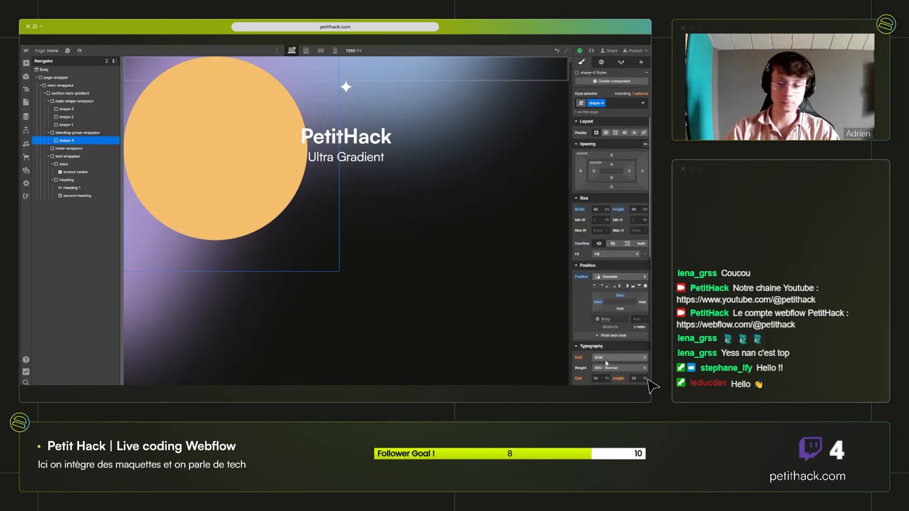
{"action": "scroll", "coordinate": [605, 355], "scroll_direction": "down", "scroll_amount": 2}
{"action": "scroll", "coordinate": [604, 348], "scroll_direction": "up", "scroll_amount": 2}
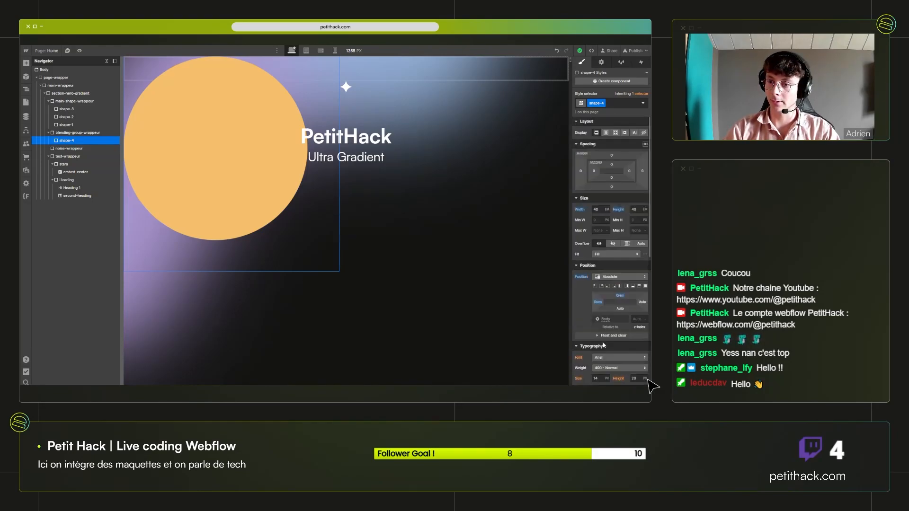
{"action": "left_click_drag", "start_coordinate": [602, 212], "coordinate": [602, 212]}
{"action": "left_click_drag", "start_coordinate": [619, 296], "coordinate": [619, 241]}
{"action": "left_click_drag", "start_coordinate": [597, 303], "coordinate": [644, 241]}
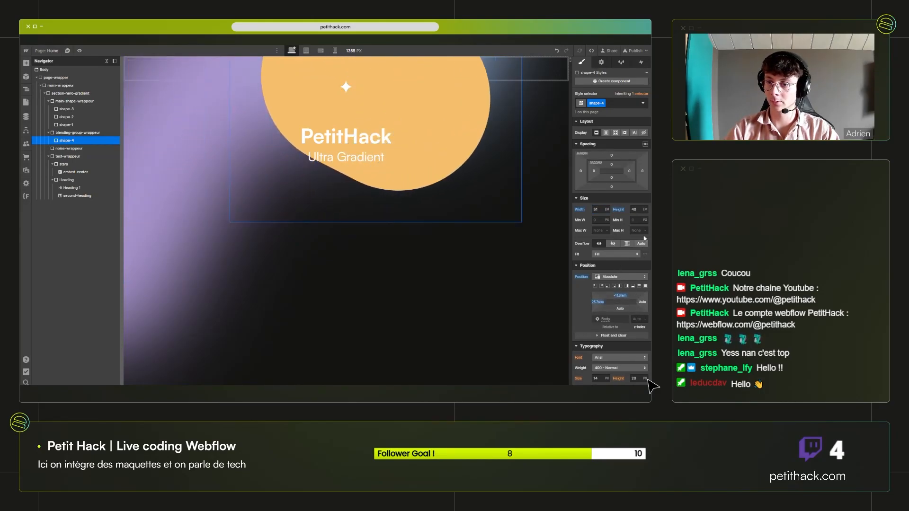
Reduce the height of shape-4 to 29 em.
{"action": "left_click", "coordinate": [644, 210]}
{"action": "left_click", "coordinate": [638, 211]}
{"action": "left_click", "coordinate": [637, 210]}
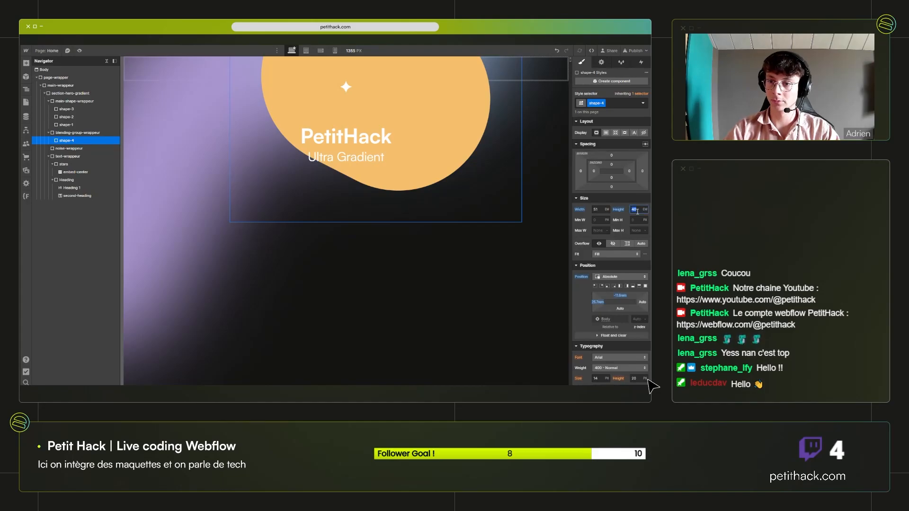
{"action": "key", "text": "Down"}
{"action": "key", "text": "Down"}
{"action": "key", "text": "Down"}
{"action": "key", "text": "Down"}
{"action": "key", "text": "Down"}
{"action": "key", "text": "Down"}
{"action": "key", "text": "Down"}
{"action": "key", "text": "Down"}
{"action": "key", "text": "Down"}
{"action": "key", "text": "Down"}
{"action": "key", "text": "Down"}
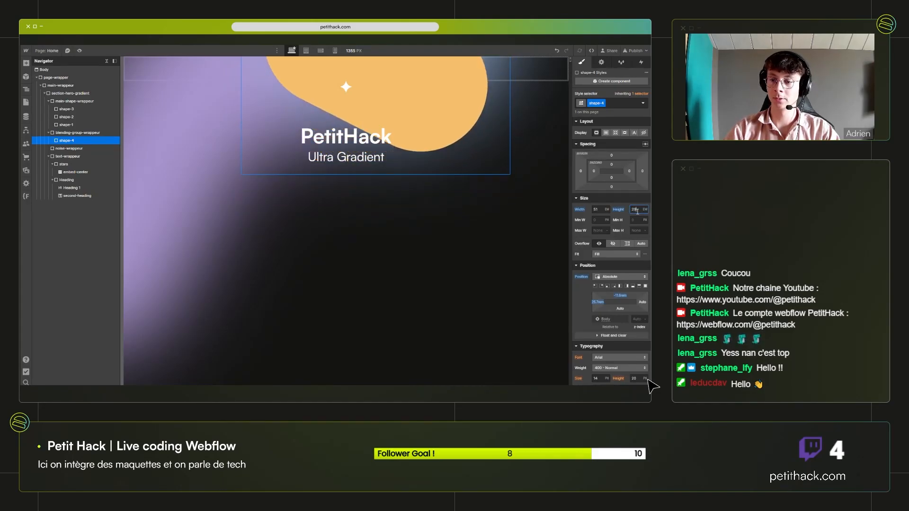
Resize shape-4 to a width of 42 em and a height of 32 em, and adjust its top and left offsets.
{"action": "left_click_drag", "start_coordinate": [619, 296], "coordinate": [595, 305]}
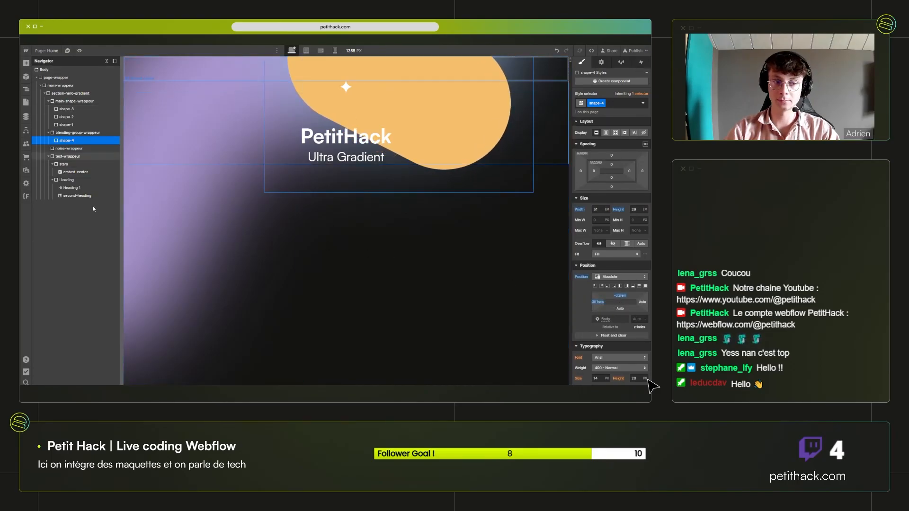
{"action": "left_click", "coordinate": [602, 210]}
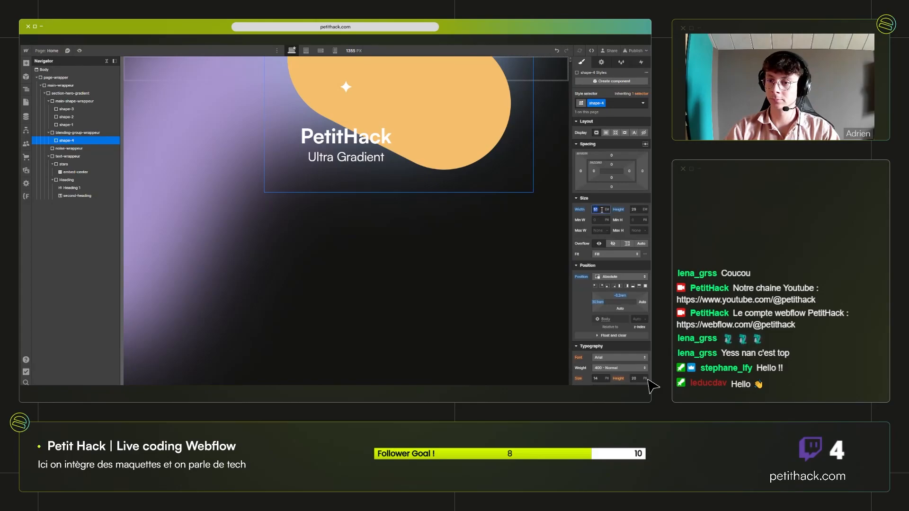
{"action": "left_click_drag", "start_coordinate": [602, 210], "coordinate": [636, 210]}
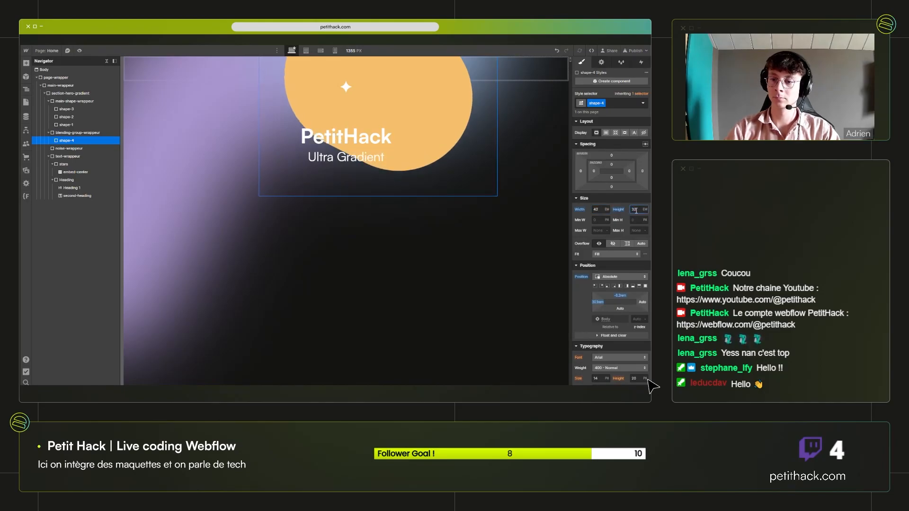
{"action": "left_click_drag", "start_coordinate": [622, 296], "coordinate": [595, 304]}
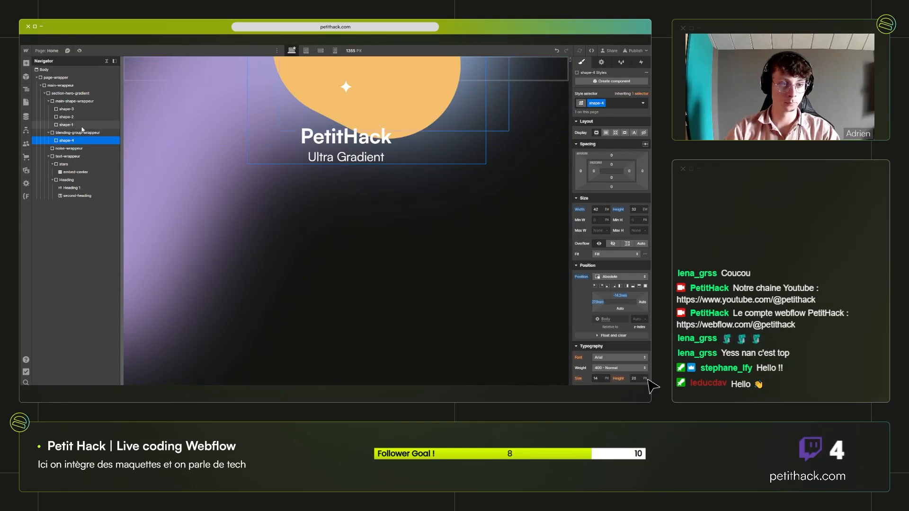
Duplicate shape-4 in blending-group-wrappeur, duplicate its class and rename it shape-5.
{"action": "key", "text": "ctrl+d"}
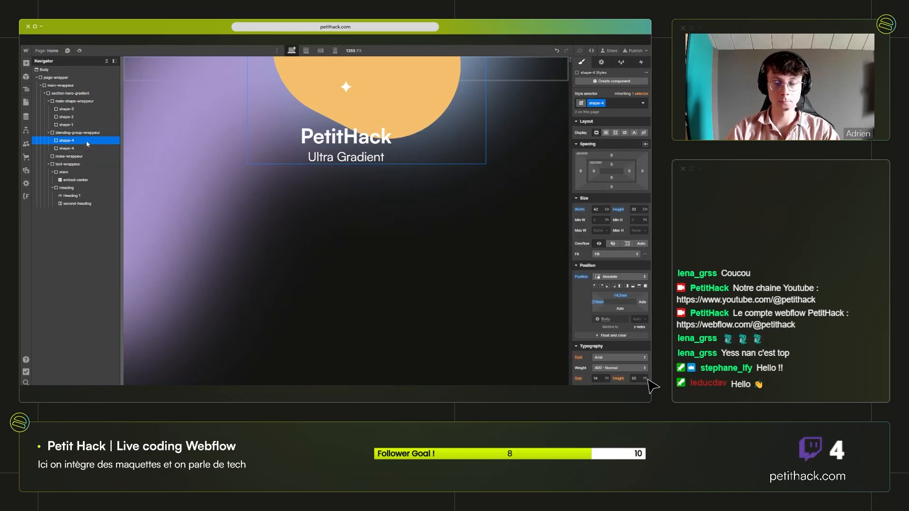
{"action": "left_click", "coordinate": [603, 103]}
{"action": "left_click", "coordinate": [611, 121]}
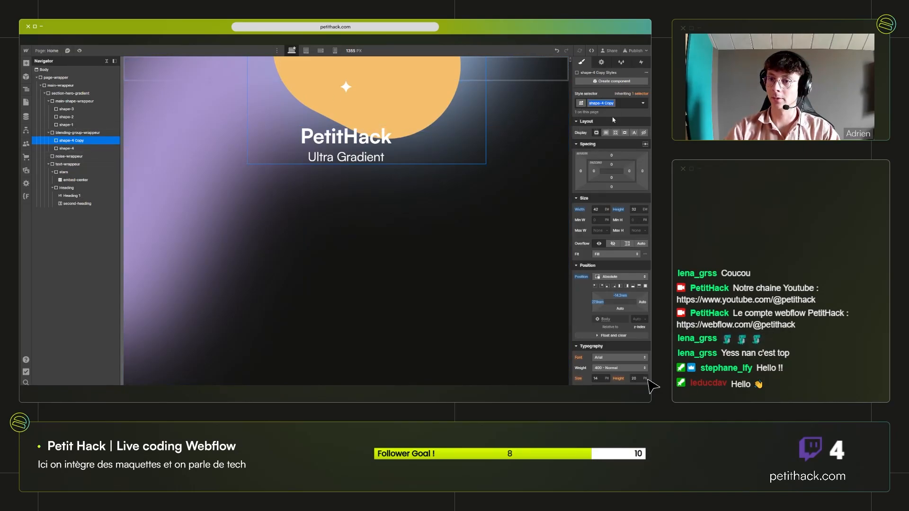
{"action": "key", "text": "BackSpace"}
{"action": "key", "text": "BackSpace"}
{"action": "key", "text": "BackSpace"}
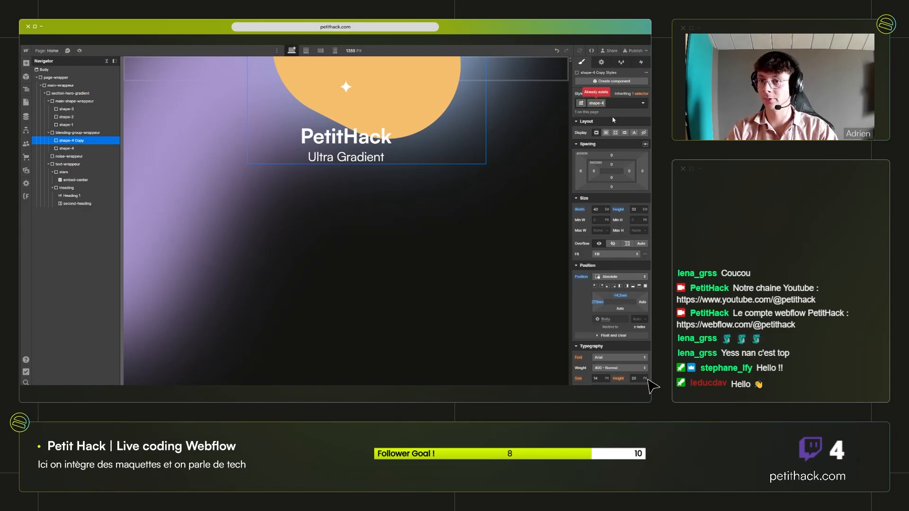
{"action": "type", "text": "5"}
{"action": "key", "text": "Return"}
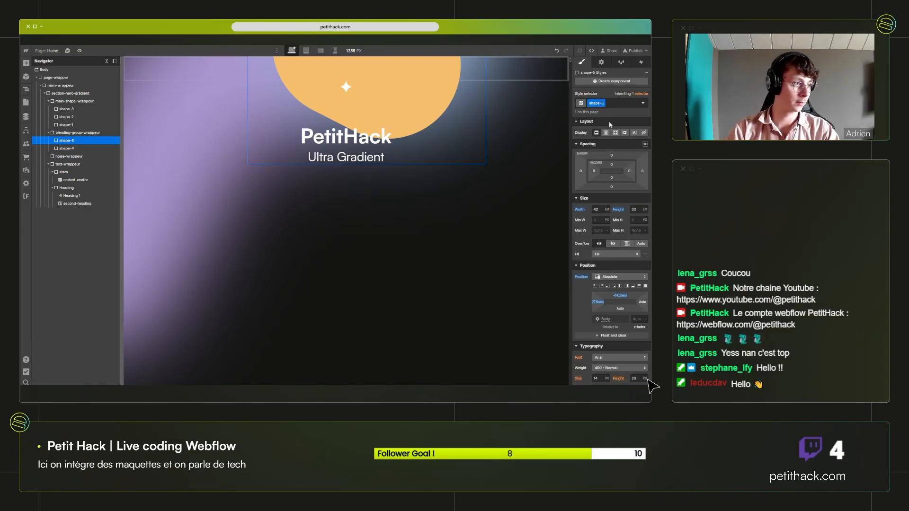
Change the background color of shape-5 to the Burntsienna swatch.
{"action": "scroll", "coordinate": [604, 313], "scroll_direction": "down", "scroll_amount": 5}
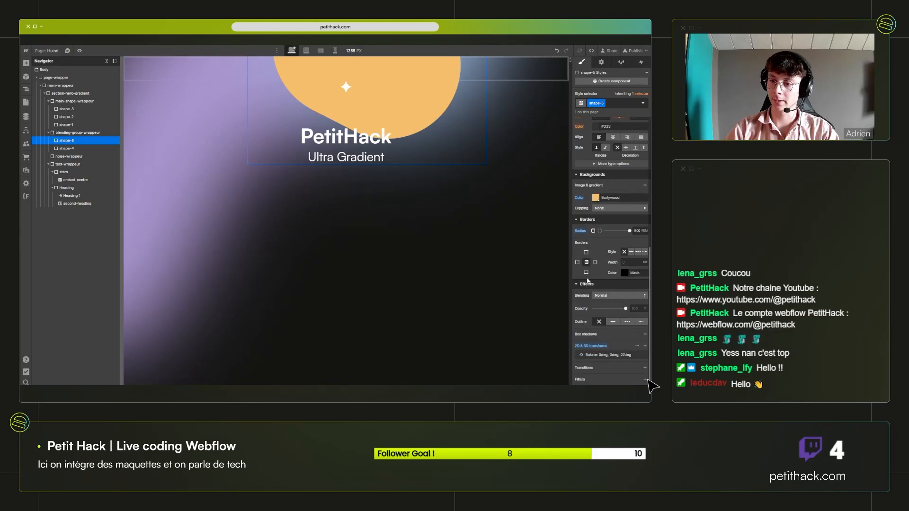
{"action": "left_click", "coordinate": [596, 198]}
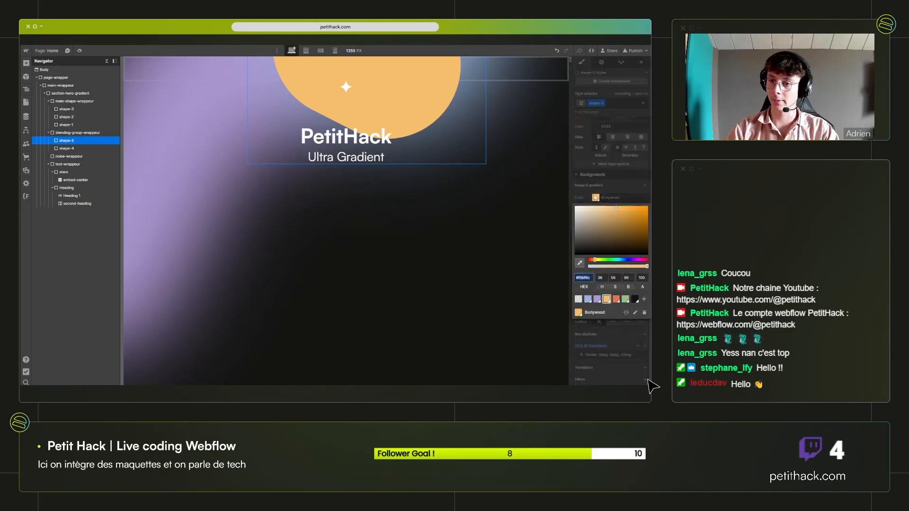
{"action": "left_click", "coordinate": [616, 299]}
{"action": "left_click", "coordinate": [631, 166]}
Increase the left offset of shape-5 to shift it right, and reorder the layers so shape-4 comes before shape-5.
{"action": "scroll", "coordinate": [614, 305], "scroll_direction": "up", "scroll_amount": 5}
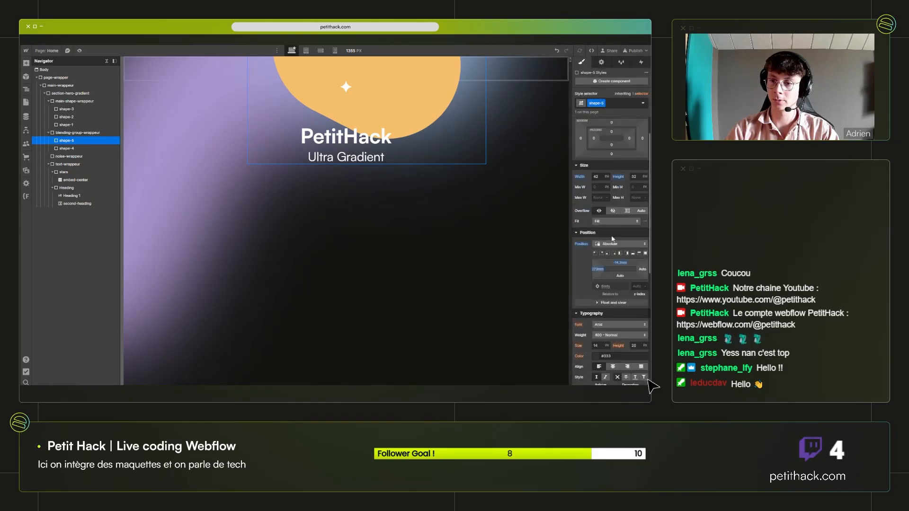
{"action": "left_click_drag", "start_coordinate": [613, 304], "coordinate": [617, 302]}
{"action": "left_click_drag", "start_coordinate": [71, 149], "coordinate": [72, 139]}
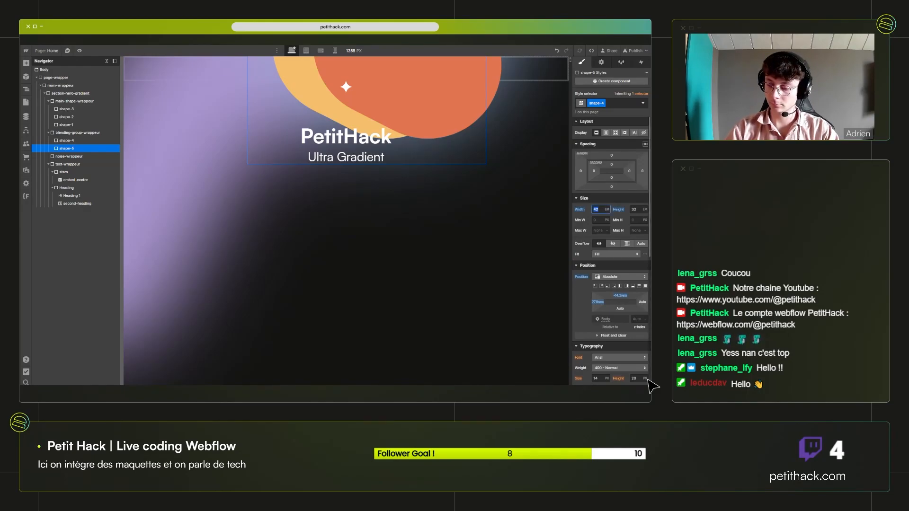
{"action": "type", "text": "30"}
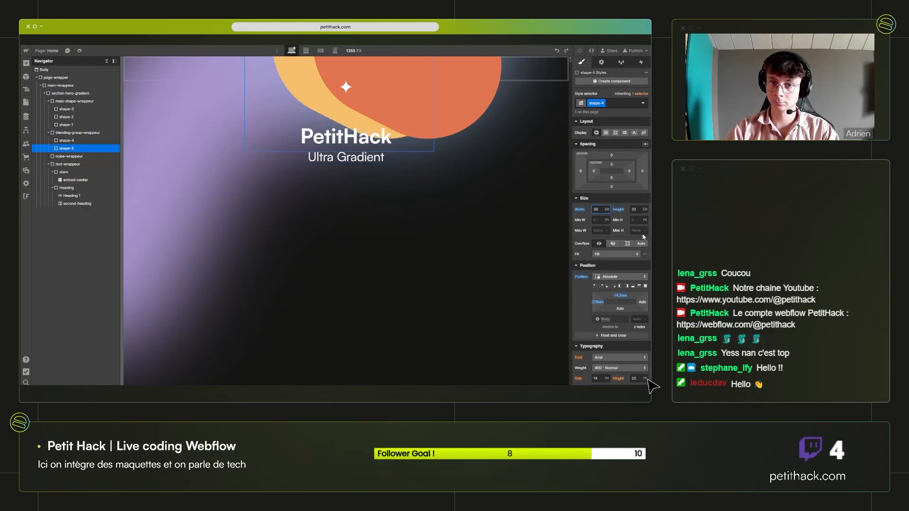
{"action": "left_click", "coordinate": [66, 141]}
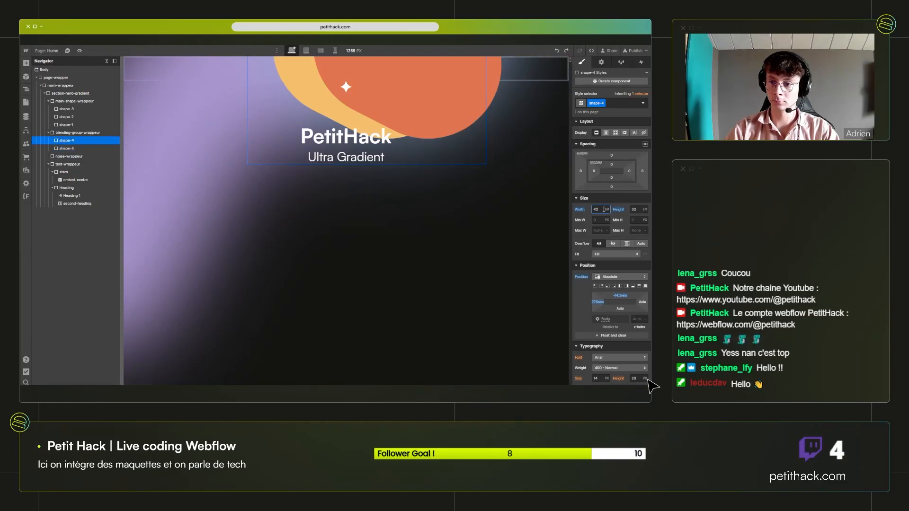
{"action": "key", "text": "Return"}
{"action": "key", "text": "ctrl+z"}
Set the width and height of shape-5 to 25 em each and shift it right through its left offset.
{"action": "left_click", "coordinate": [75, 149]}
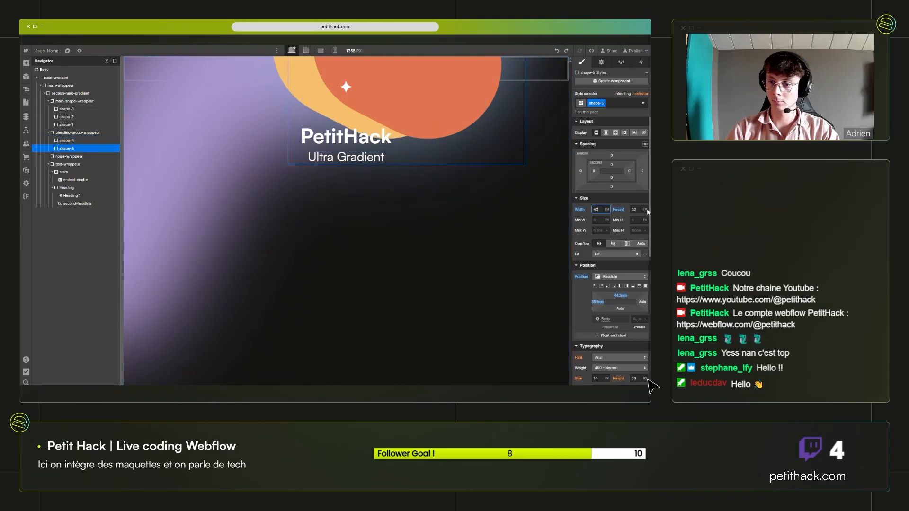
{"action": "type", "text": "25"}
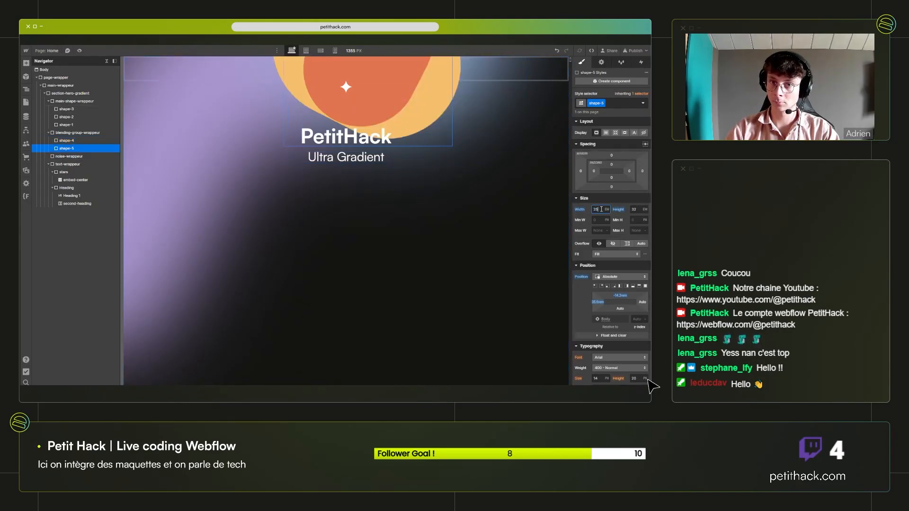
{"action": "left_click", "coordinate": [634, 210]}
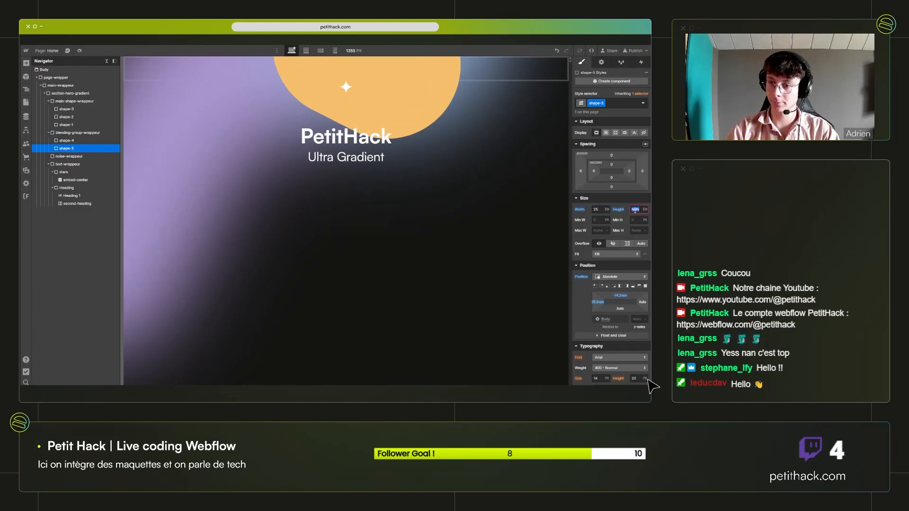
{"action": "type", "text": "25"}
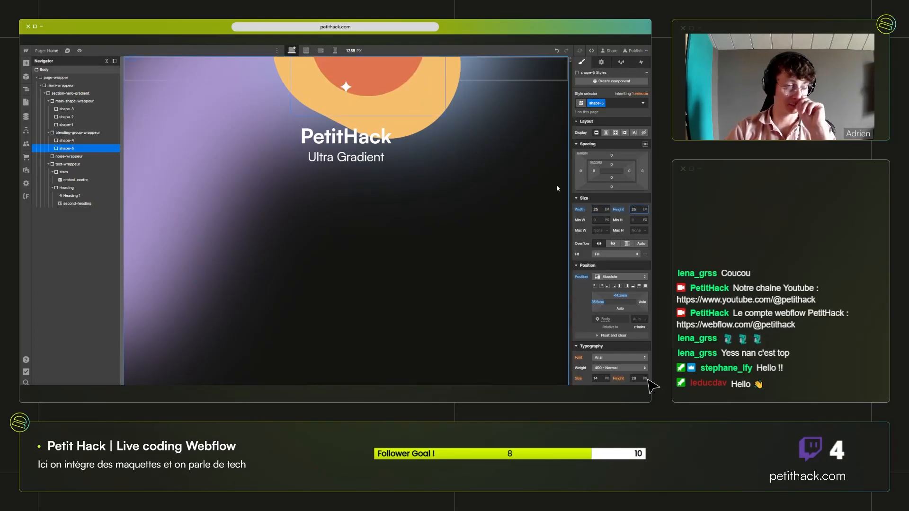
{"action": "left_click_drag", "start_coordinate": [597, 302], "coordinate": [648, 302]}
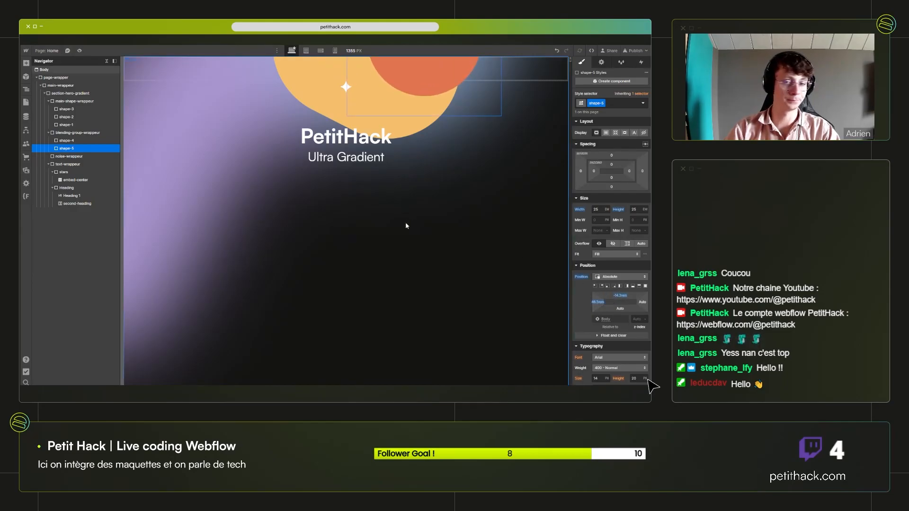
Shift shape-4 left with a top offset of -14.7 em, and lower shape-5 slightly through its top offset.
{"action": "left_click", "coordinate": [288, 72]}
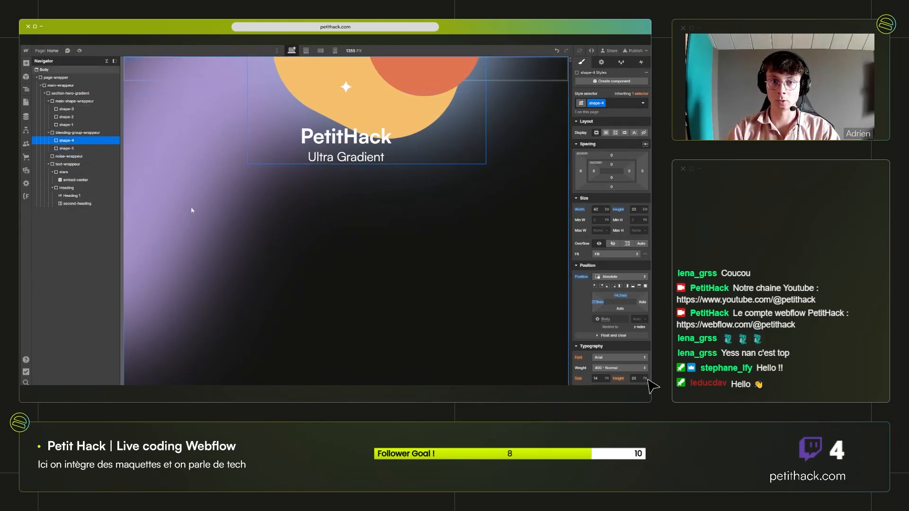
{"action": "left_click_drag", "start_coordinate": [620, 295], "coordinate": [563, 306]}
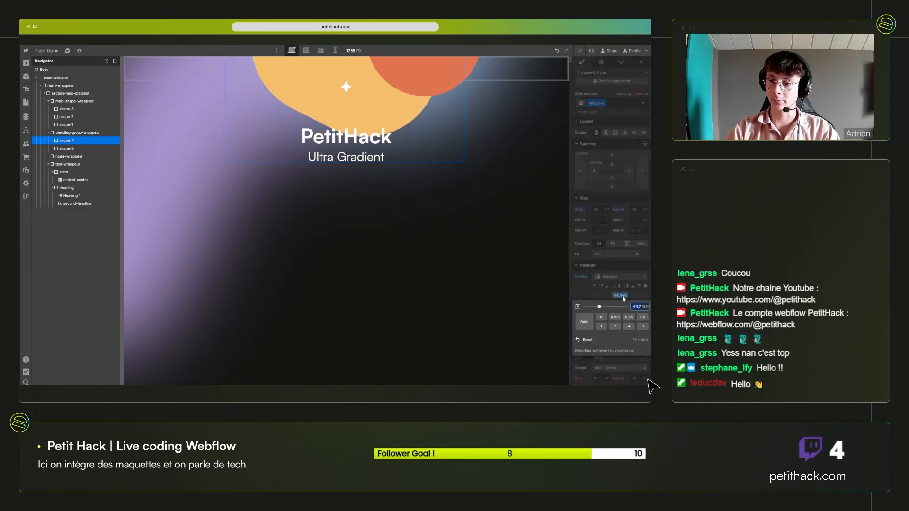
{"action": "left_click", "coordinate": [457, 178]}
{"action": "left_click", "coordinate": [424, 86]}
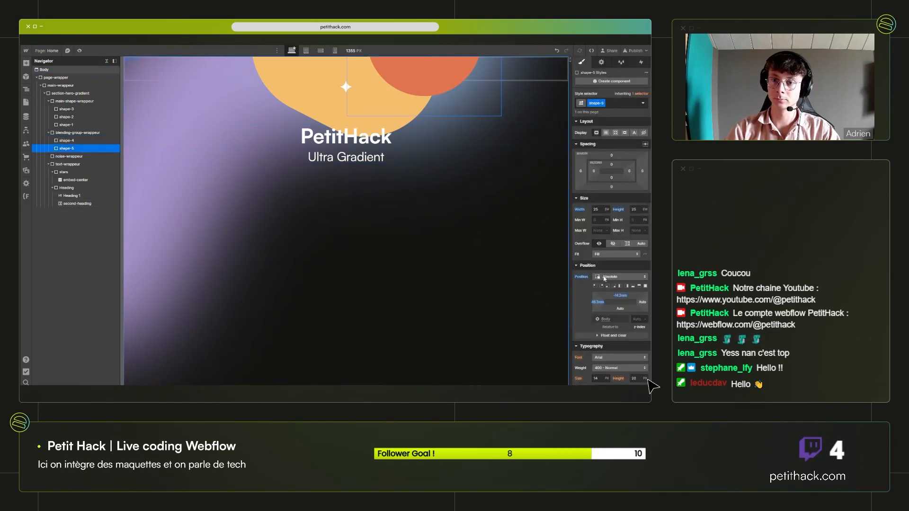
{"action": "left_click_drag", "start_coordinate": [620, 297], "coordinate": [635, 297]}
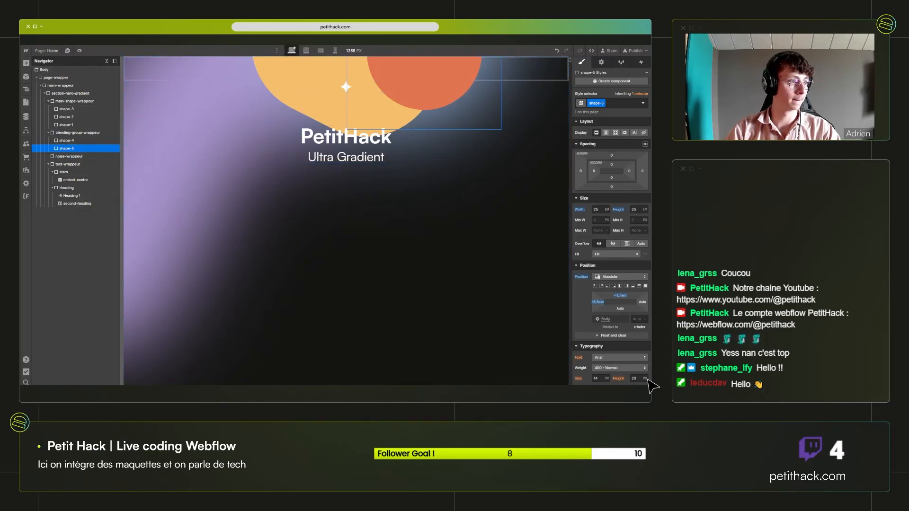
Duplicate shape-5 in blending-group-wrappeur, duplicate its class and rename it shape-6.
{"action": "key", "text": "ctrl+d"}
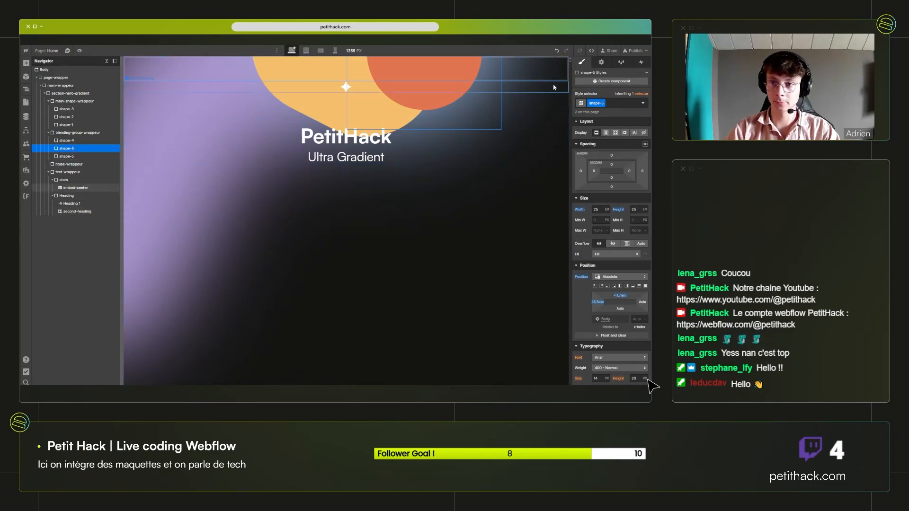
{"action": "left_click", "coordinate": [598, 103]}
{"action": "left_click", "coordinate": [605, 124]}
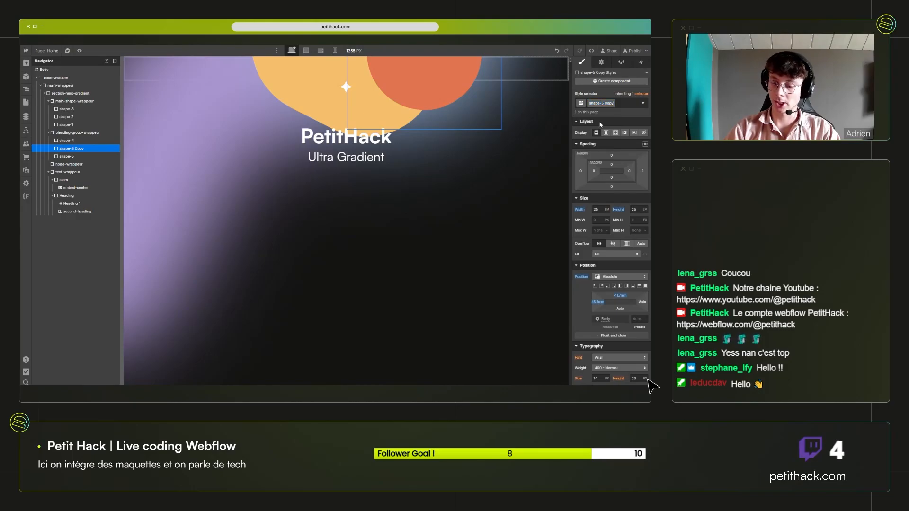
{"action": "key", "text": "BackSpace"}
{"action": "key", "text": "BackSpace"}
{"action": "key", "text": "BackSpace"}
{"action": "key", "text": "BackSpace"}
{"action": "key", "text": "BackSpace"}
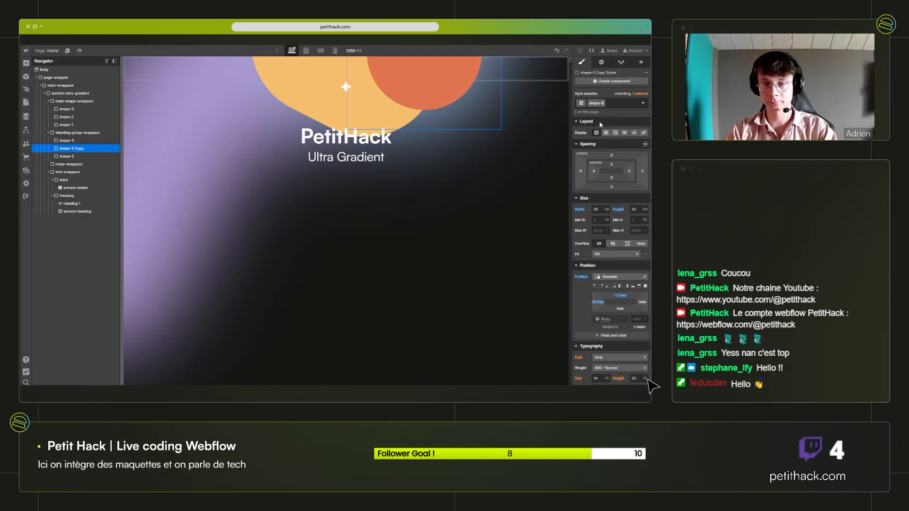
Change the background color of shape-6 to the light purple swatch.
{"action": "scroll", "coordinate": [633, 283], "scroll_direction": "down", "scroll_amount": 5}
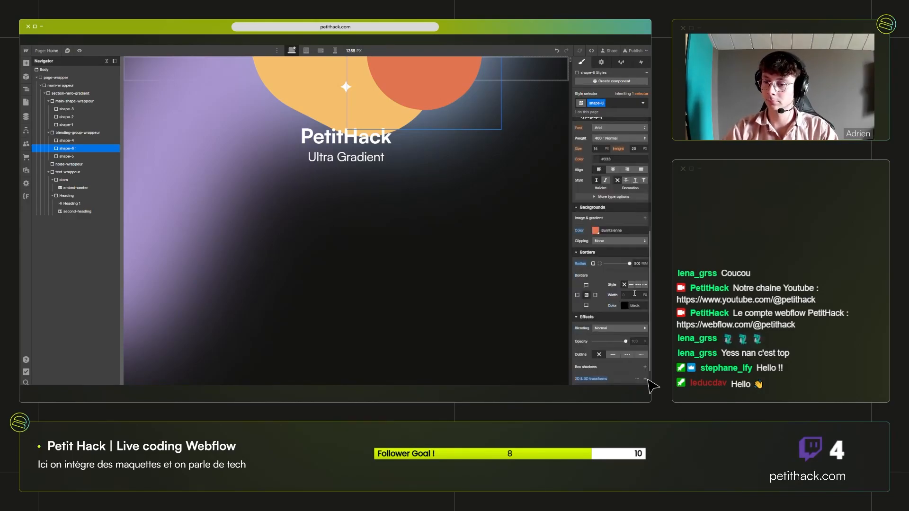
{"action": "left_click", "coordinate": [596, 230]}
{"action": "left_click", "coordinate": [597, 331]}
{"action": "left_click", "coordinate": [579, 195]}
Lower shape-6 through its top offset and place it after shape-5 as the last layer in blending-group-wrappeur.
{"action": "scroll", "coordinate": [606, 247], "scroll_direction": "up", "scroll_amount": 5}
{"action": "left_click_drag", "start_coordinate": [615, 296], "coordinate": [614, 318]}
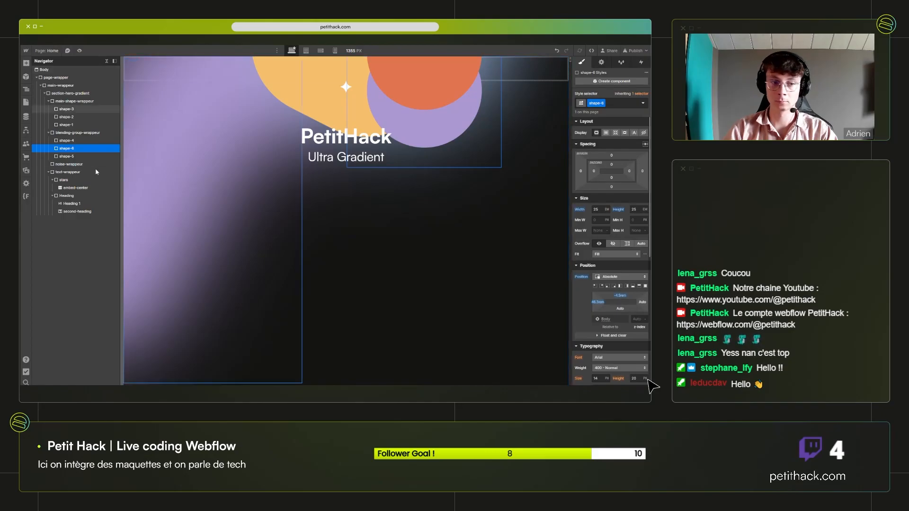
{"action": "left_click", "coordinate": [72, 141]}
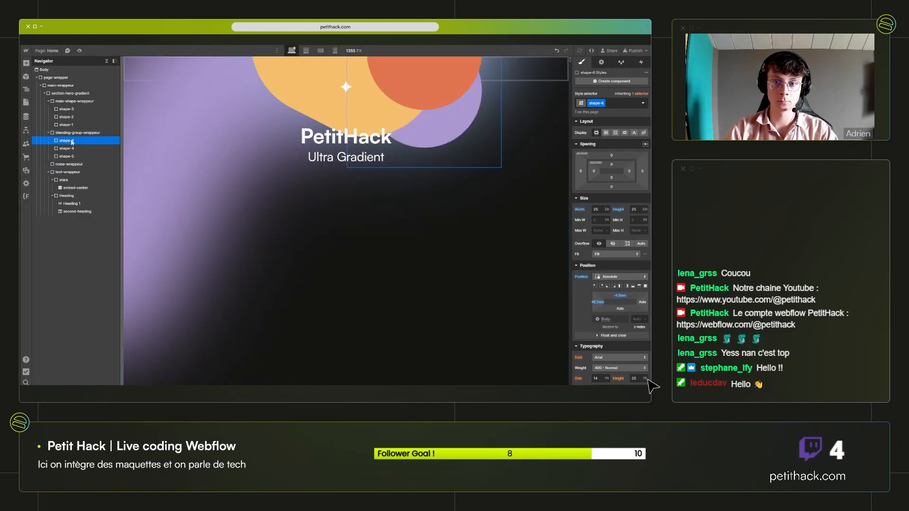
{"action": "left_click_drag", "start_coordinate": [72, 142], "coordinate": [66, 159]}
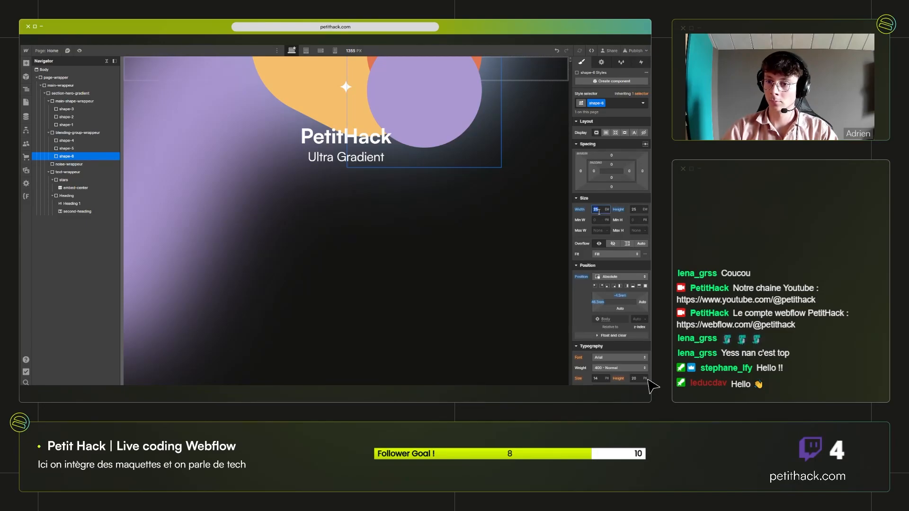
Set the width and height of shape-6 to 10 em and remove its rotation transform.
{"action": "type", "text": "0"}
{"action": "left_click", "coordinate": [640, 210]}
{"action": "type", "text": "10"}
{"action": "scroll", "coordinate": [639, 210], "scroll_direction": "down", "scroll_amount": 5}
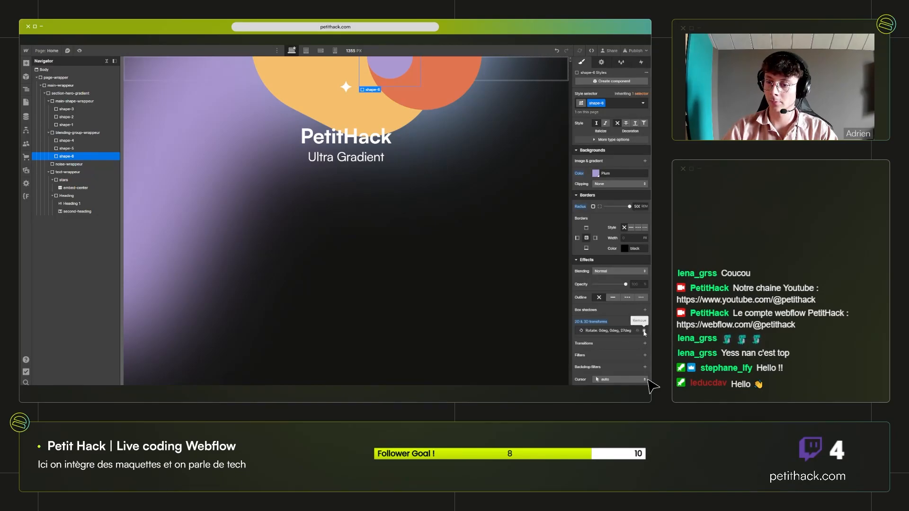
{"action": "left_click", "coordinate": [644, 331]}
{"action": "left_click", "coordinate": [49, 148]}
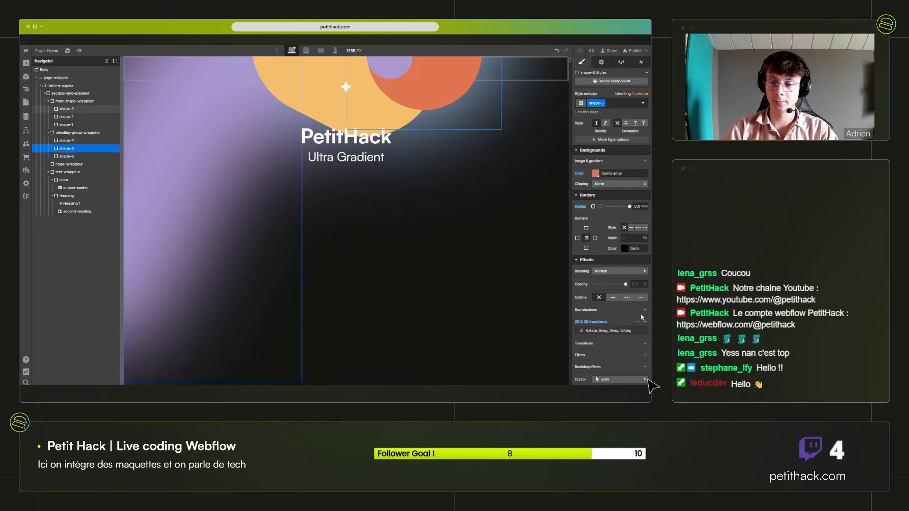
{"action": "left_click", "coordinate": [66, 140]}
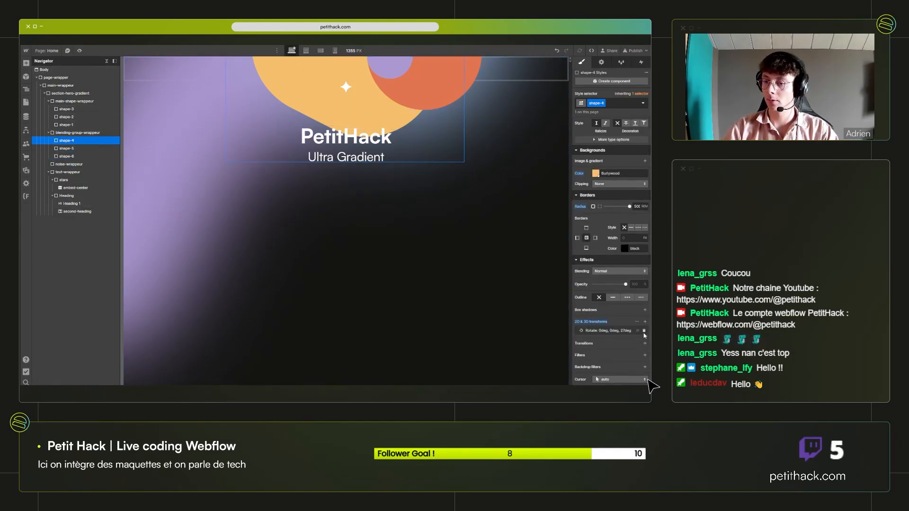
{"action": "left_click", "coordinate": [644, 331]}
{"action": "key", "text": "ctrl+z"}
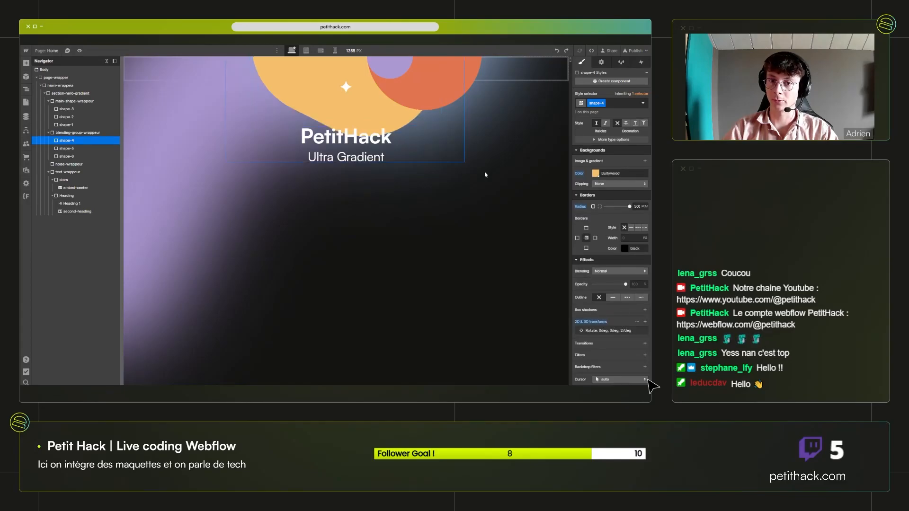
Move shape-6 over to the right edge of the orange shape and set its height to 15 em.
{"action": "left_click", "coordinate": [397, 89]}
{"action": "left_click", "coordinate": [385, 66]}
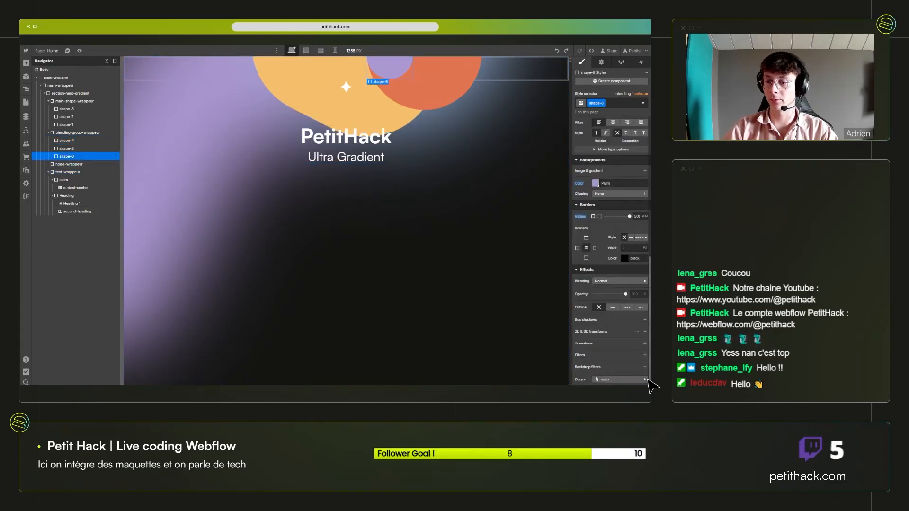
{"action": "scroll", "coordinate": [610, 320], "scroll_direction": "up", "scroll_amount": 3}
{"action": "scroll", "coordinate": [610, 320], "scroll_direction": "down", "scroll_amount": 3}
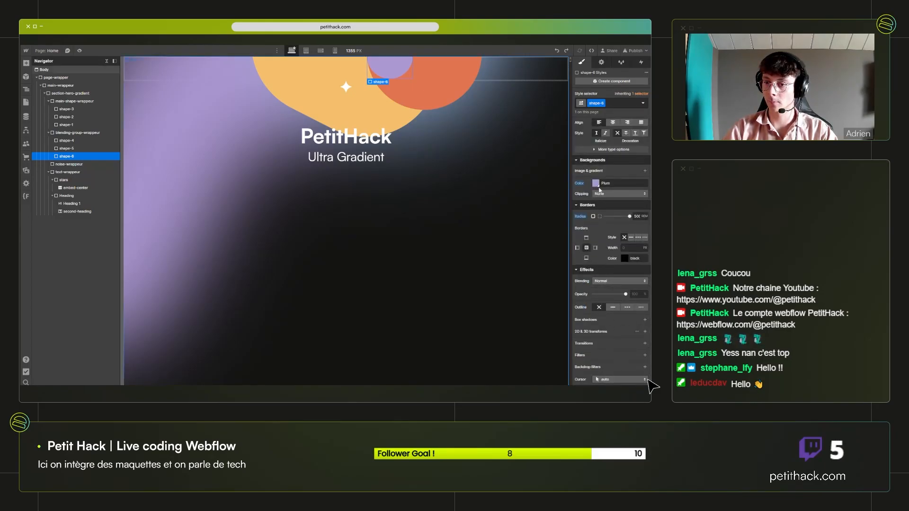
{"action": "scroll", "coordinate": [595, 293], "scroll_direction": "up", "scroll_amount": 10}
{"action": "scroll", "coordinate": [595, 292], "scroll_direction": "up", "scroll_amount": 2}
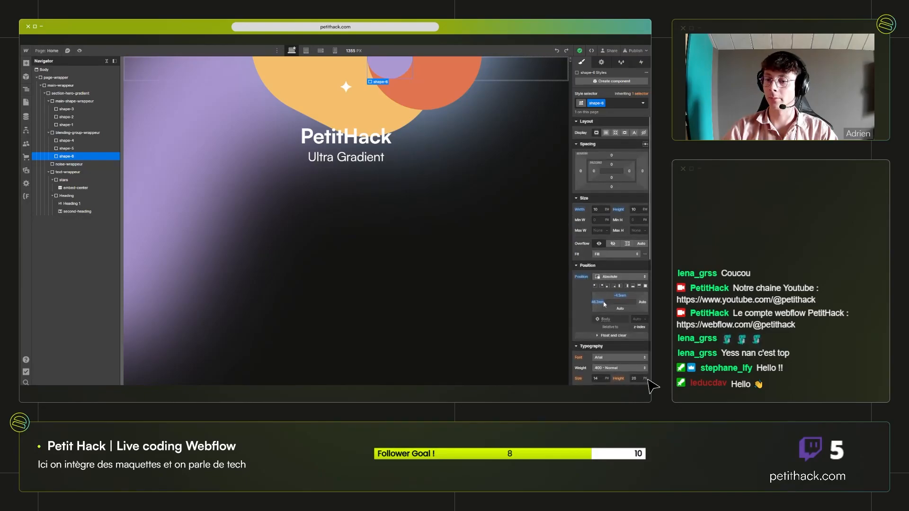
{"action": "left_click_drag", "start_coordinate": [598, 303], "coordinate": [585, 303]}
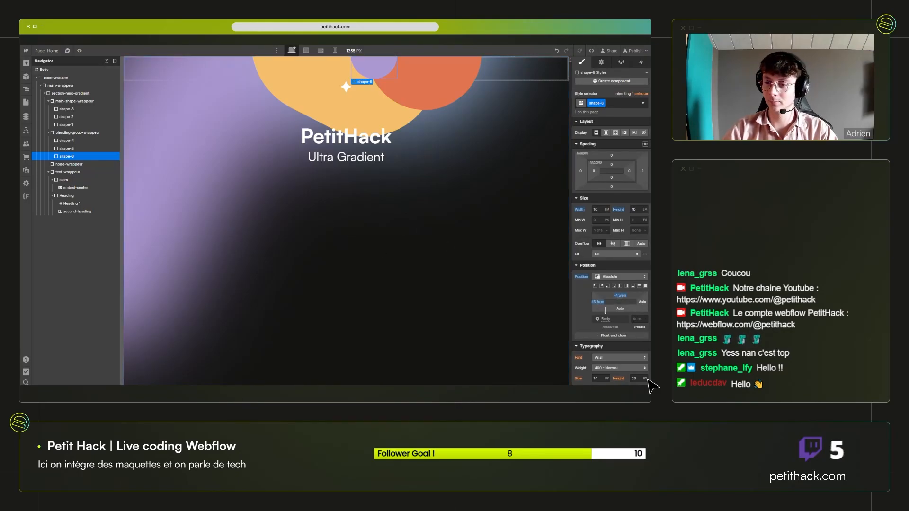
{"action": "left_click_drag", "start_coordinate": [607, 301], "coordinate": [598, 304]}
{"action": "left_click", "coordinate": [640, 210]}
{"action": "key", "text": "Up"}
{"action": "key", "text": "Up"}
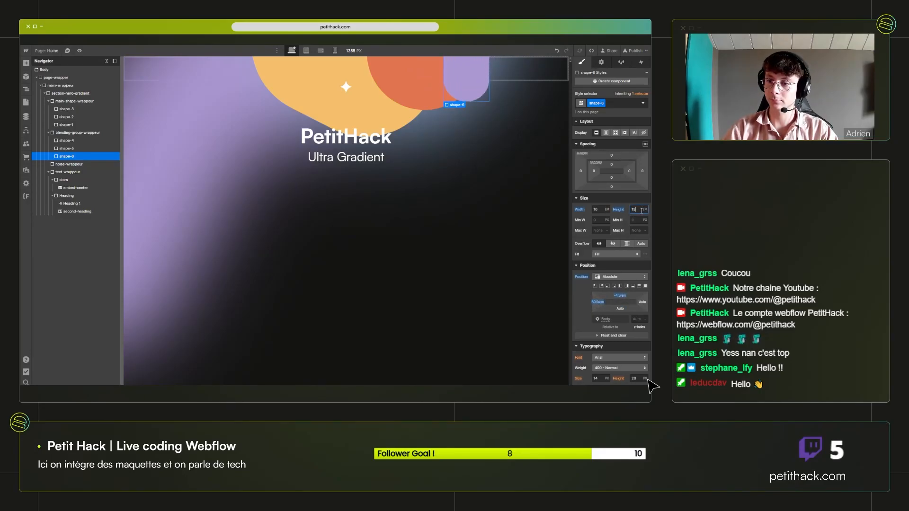
{"action": "scroll", "coordinate": [617, 330], "scroll_direction": "down", "scroll_amount": 7}
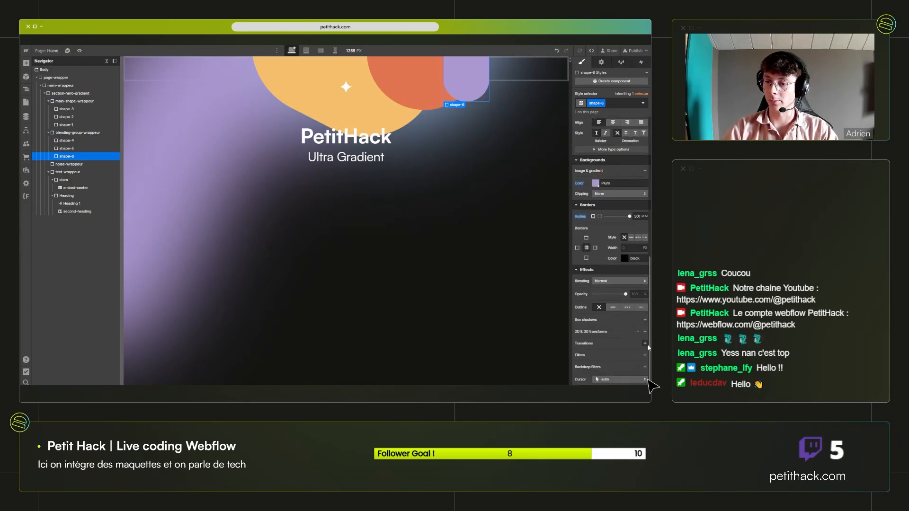
{"action": "left_click", "coordinate": [645, 343]}
{"action": "left_click", "coordinate": [620, 346]}
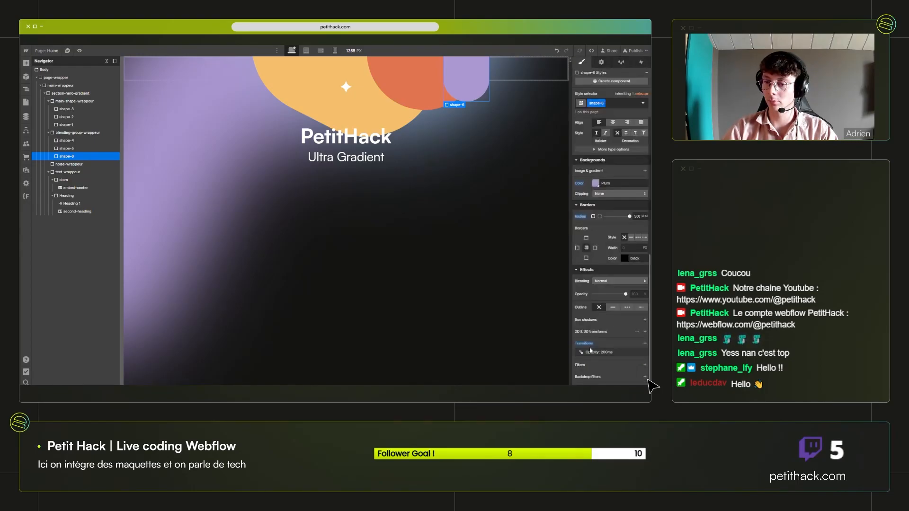
{"action": "key", "text": "ctrl+z"}
Add a rotate transform of -50 degrees around the Z axis to shape-6.
{"action": "left_click", "coordinate": [646, 332]}
{"action": "left_click", "coordinate": [629, 352]}
{"action": "left_click", "coordinate": [636, 383]}
{"action": "type", "text": "-60"}
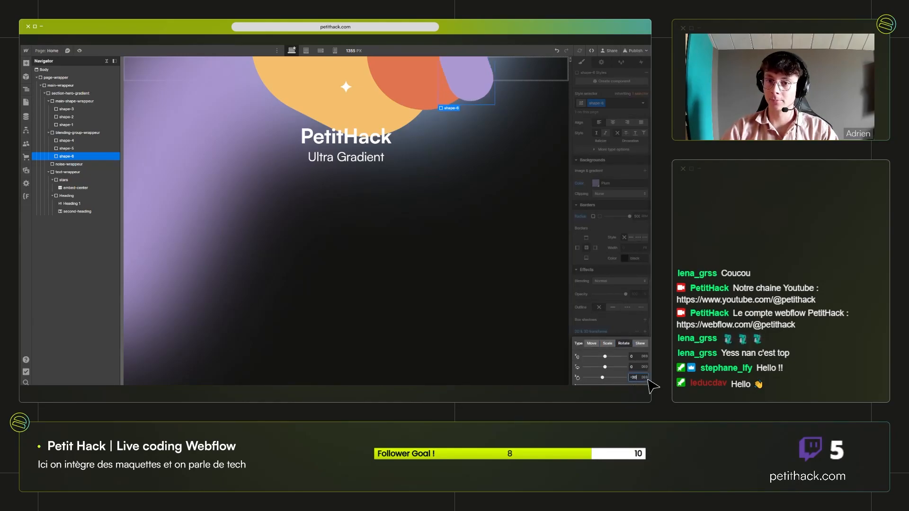
{"action": "key", "text": "shift+Up"}
{"action": "left_click", "coordinate": [636, 338]}
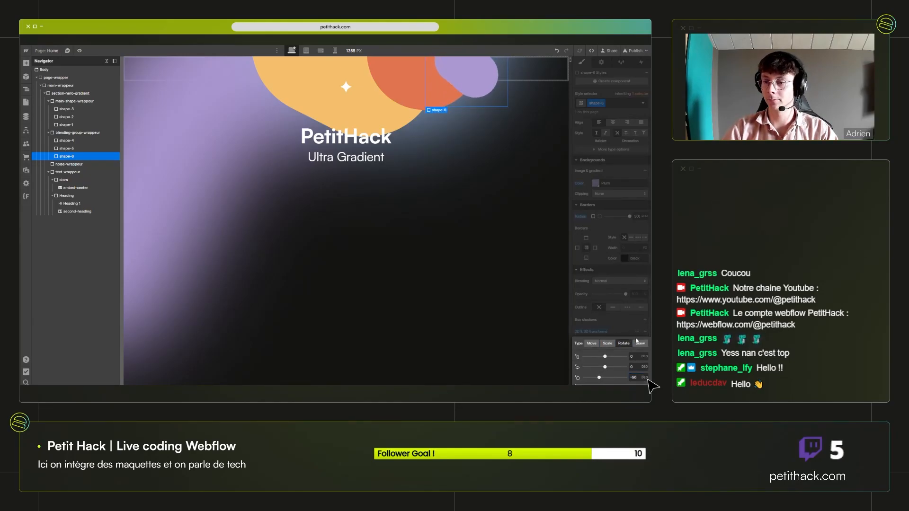
{"action": "left_click", "coordinate": [622, 322]}
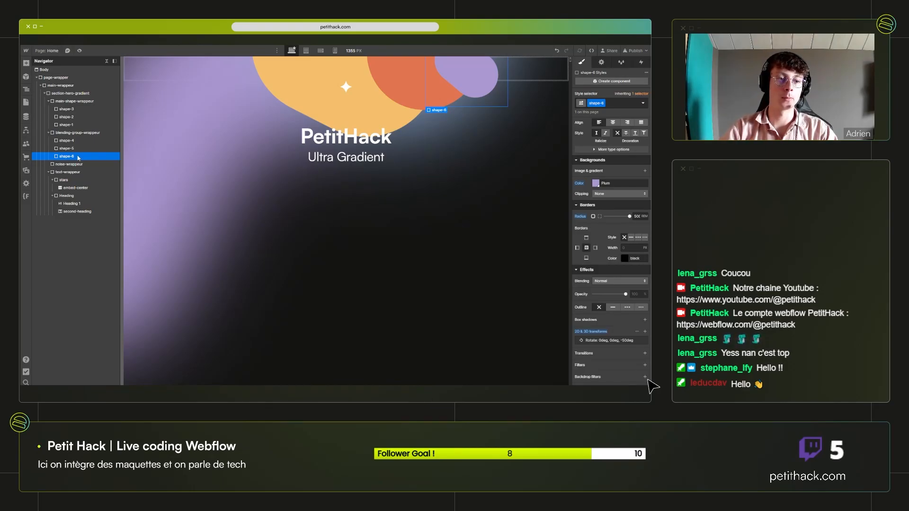
Duplicate shape-6 in blending-group-wrappeur, duplicate the copy's class and rename it shape-7.
{"action": "key", "text": "ctrl+d"}
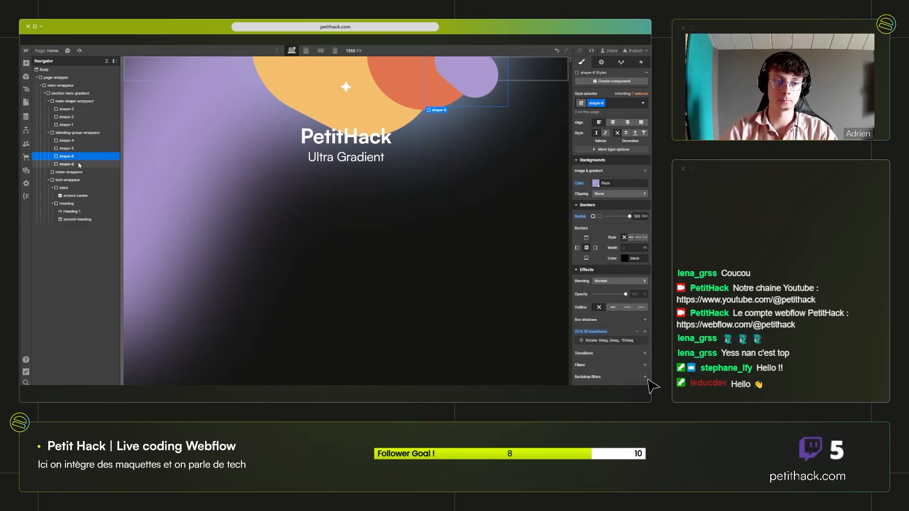
{"action": "left_click", "coordinate": [603, 104]}
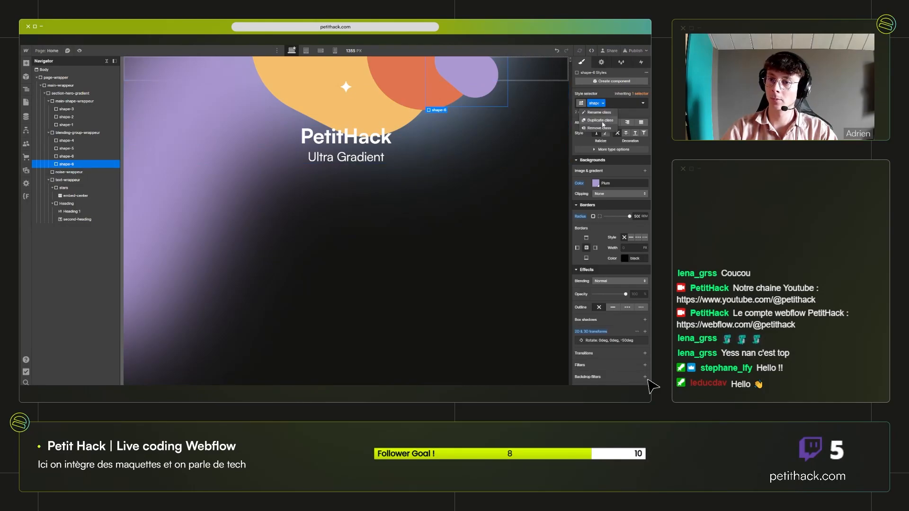
{"action": "left_click", "coordinate": [603, 122]}
{"action": "key", "text": "BackSpace"}
{"action": "key", "text": "BackSpace"}
{"action": "key", "text": "BackSpace"}
{"action": "key", "text": "BackSpace"}
{"action": "key", "text": "BackSpace"}
{"action": "key", "text": "BackSpace"}
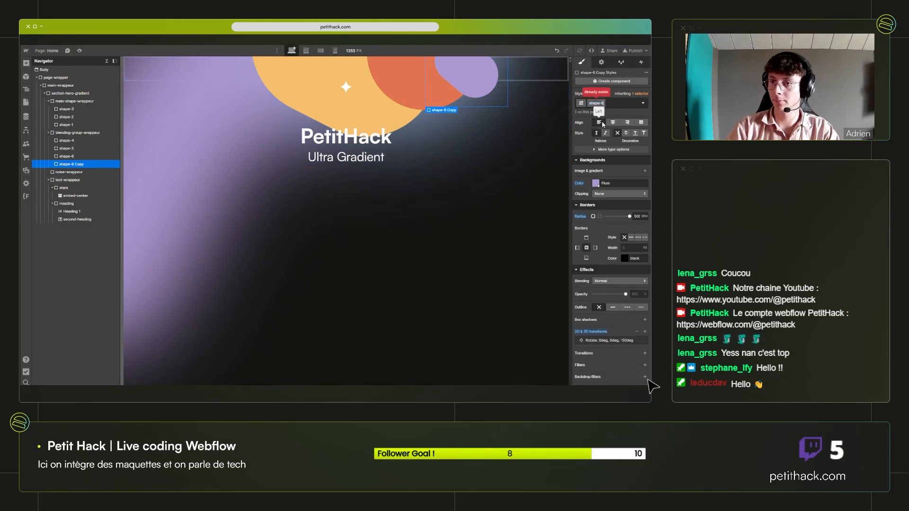
{"action": "key", "text": "Return"}
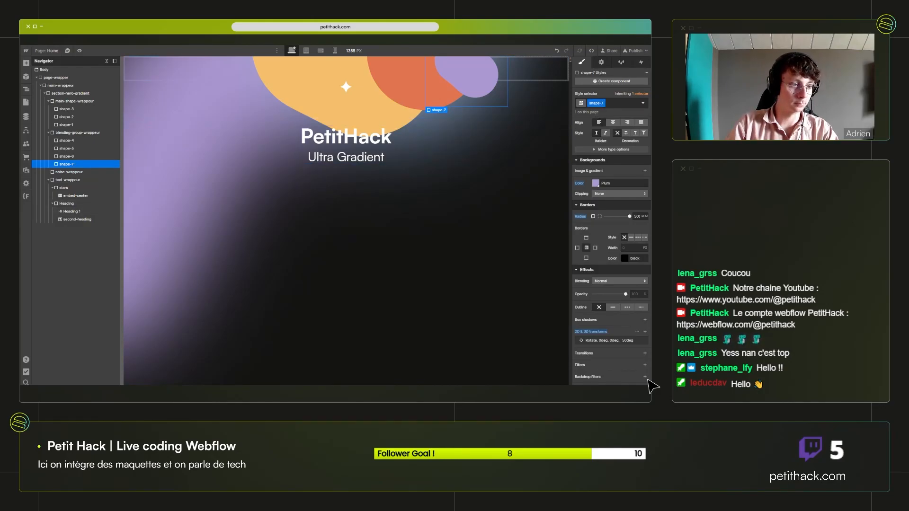
Change the background color of shape-7 to the Light Steel Blue swatch and remove its rotation transform.
{"action": "scroll", "coordinate": [593, 330], "scroll_direction": "up", "scroll_amount": 5}
{"action": "left_click", "coordinate": [596, 304]}
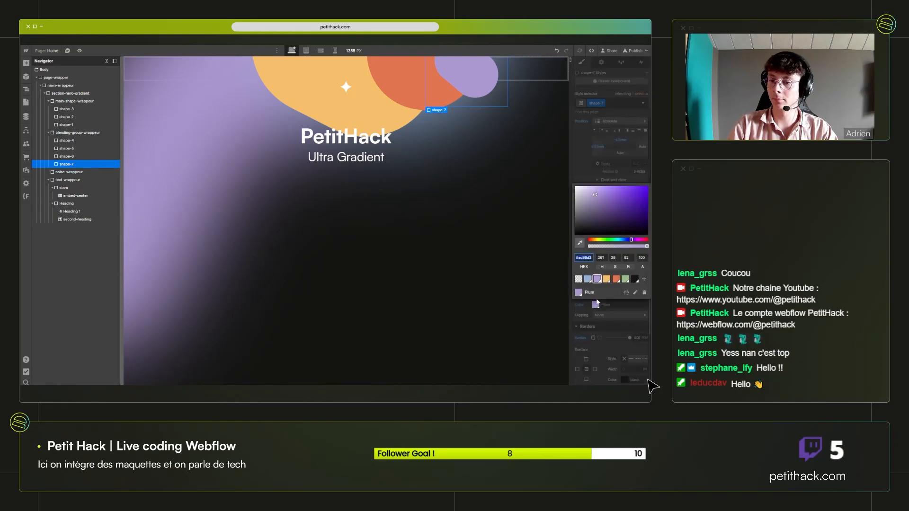
{"action": "left_click", "coordinate": [587, 279]}
{"action": "left_click", "coordinate": [606, 139]}
{"action": "scroll", "coordinate": [638, 280], "scroll_direction": "down", "scroll_amount": 3}
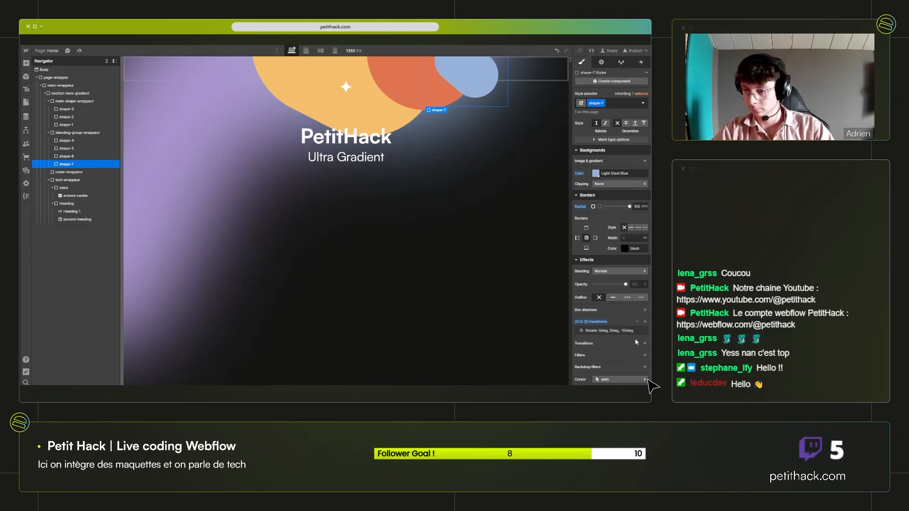
{"action": "left_click", "coordinate": [645, 330]}
Set the width and height of shape-7 to 40 em and reposition it at the hero's upper-right edge through its offsets.
{"action": "scroll", "coordinate": [628, 303], "scroll_direction": "up", "scroll_amount": 5}
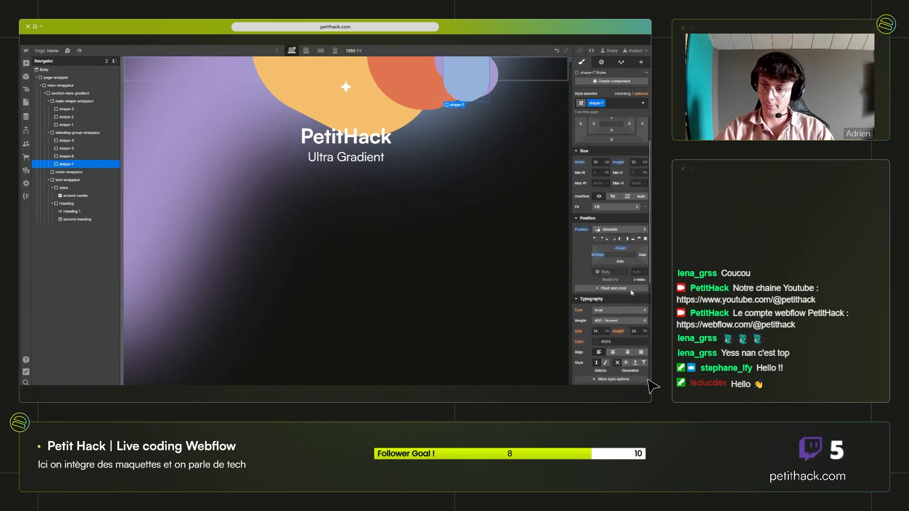
{"action": "double_click", "coordinate": [598, 208]}
{"action": "type", "text": "40"}
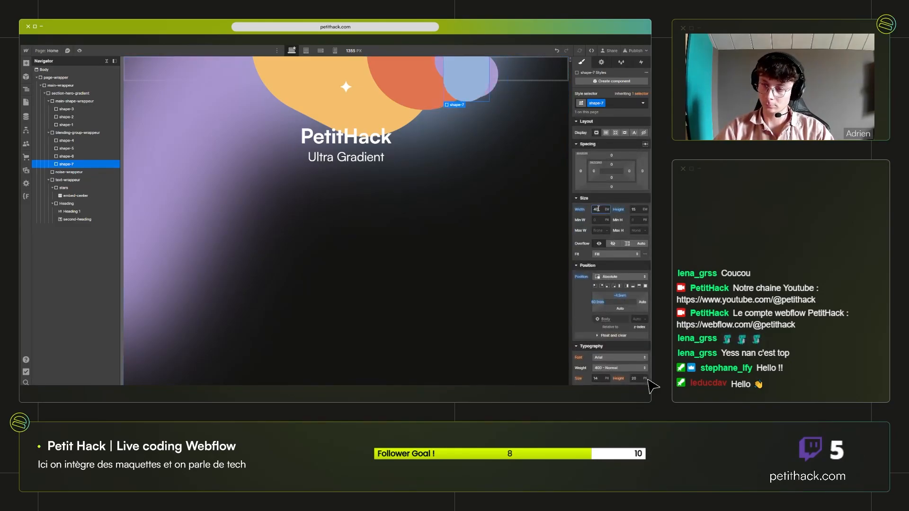
{"action": "double_click", "coordinate": [636, 208]}
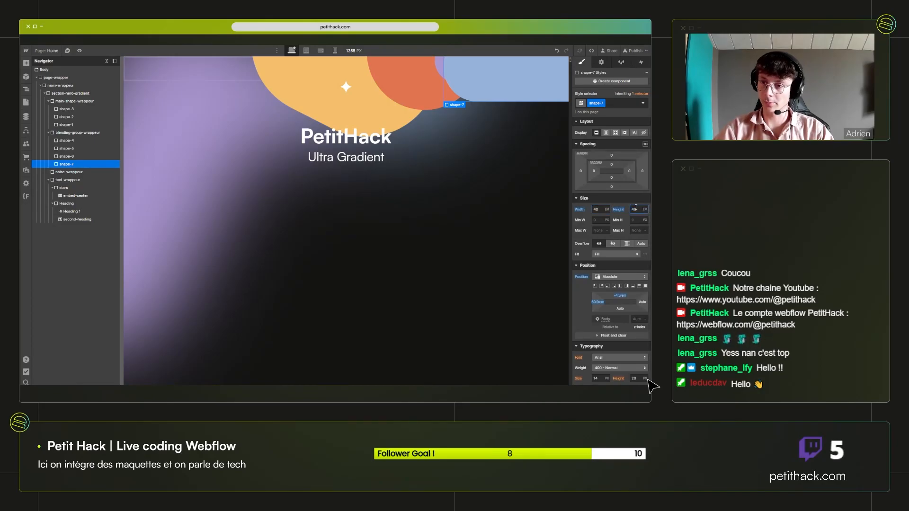
{"action": "type", "text": "40"}
{"action": "key", "text": "Return"}
{"action": "mouse_move", "coordinate": [597, 302]}
{"action": "left_mouse_down"}
{"action": "mouse_move", "coordinate": [622, 297]}
{"action": "mouse_move", "coordinate": [620, 249]}
{"action": "mouse_move", "coordinate": [592, 300]}
{"action": "mouse_move", "coordinate": [584, 296]}
{"action": "left_mouse_up"}
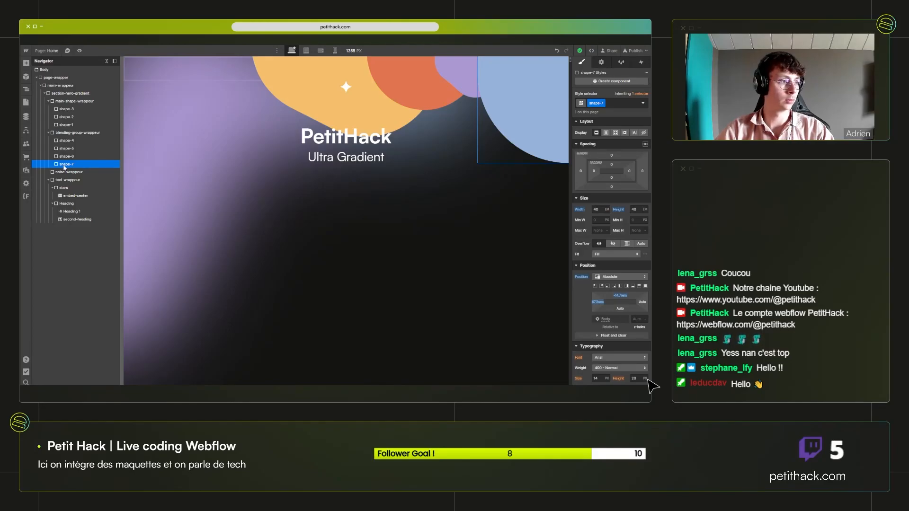
{"action": "left_click_drag", "start_coordinate": [598, 307], "coordinate": [573, 309]}
Shift shape-6 left and enlarge it to 17 em wide and 19 em high.
{"action": "left_click", "coordinate": [442, 67]}
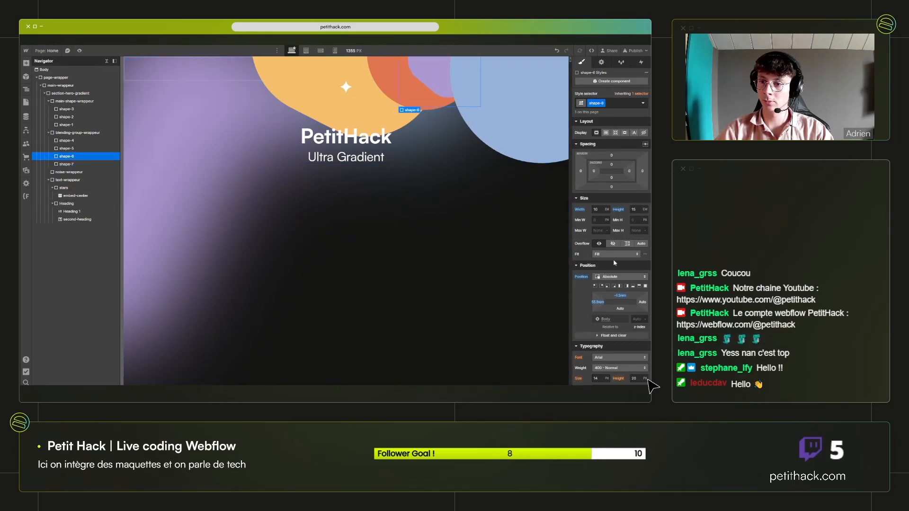
{"action": "left_click_drag", "start_coordinate": [599, 211], "coordinate": [603, 213]}
{"action": "left_click", "coordinate": [634, 210]}
{"action": "key", "text": "Up"}
{"action": "key", "text": "Up"}
{"action": "key", "text": "Up"}
{"action": "key", "text": "Up"}
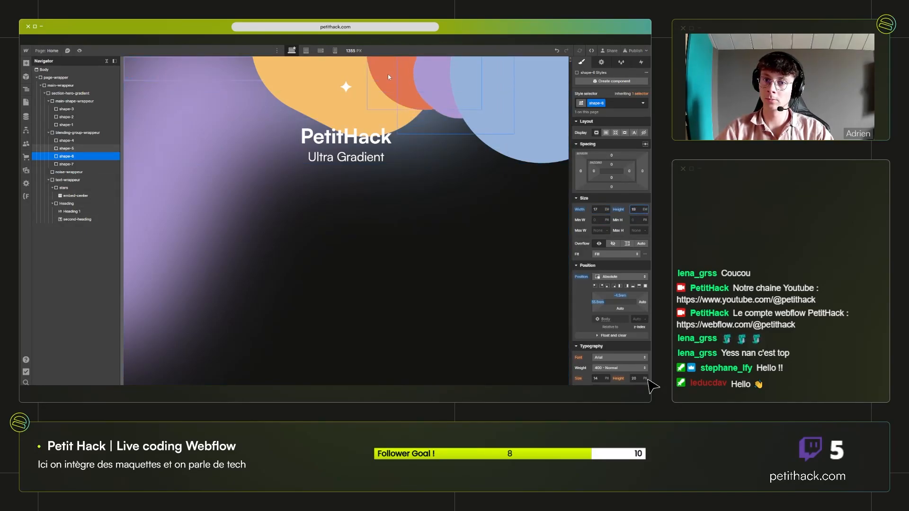
Move shape-5 slightly left and down, and shift shape-4 left through its left offset.
{"action": "left_click", "coordinate": [66, 149]}
{"action": "left_click_drag", "start_coordinate": [625, 298], "coordinate": [582, 308]}
{"action": "left_click", "coordinate": [323, 92]}
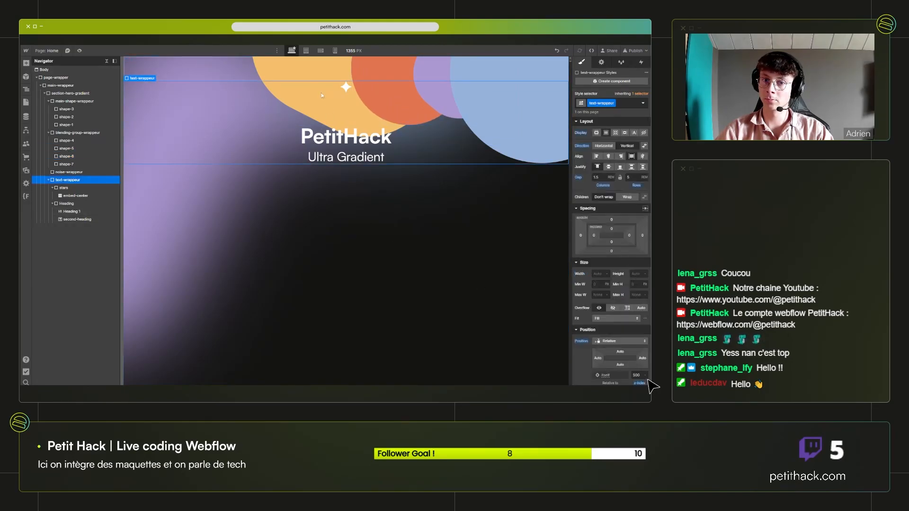
{"action": "left_click", "coordinate": [299, 80]}
{"action": "left_click_drag", "start_coordinate": [598, 305], "coordinate": [589, 305]}
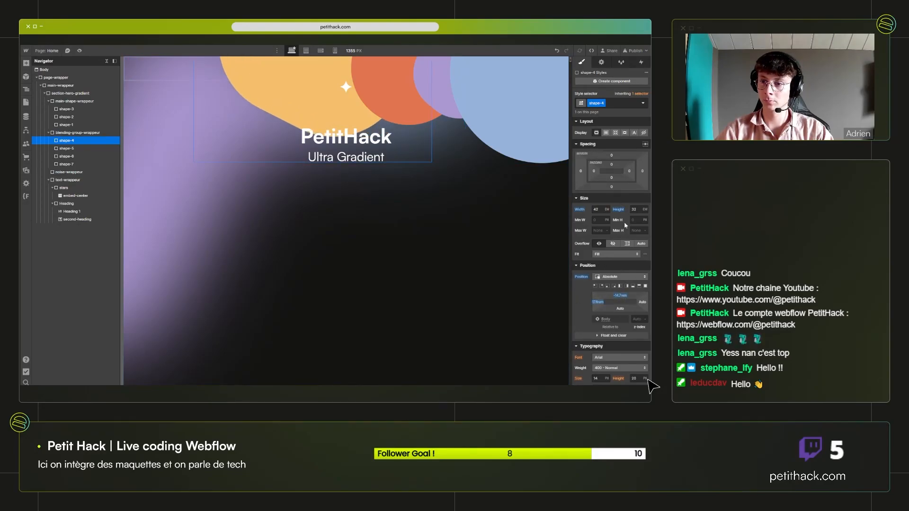
Increase the height of shape-4 to 48 em.
{"action": "left_click", "coordinate": [638, 211]}
{"action": "key", "text": "Up"}
{"action": "key", "text": "Up"}
{"action": "key", "text": "Up"}
{"action": "key", "text": "Up"}
{"action": "key", "text": "Up"}
{"action": "key", "text": "Up"}
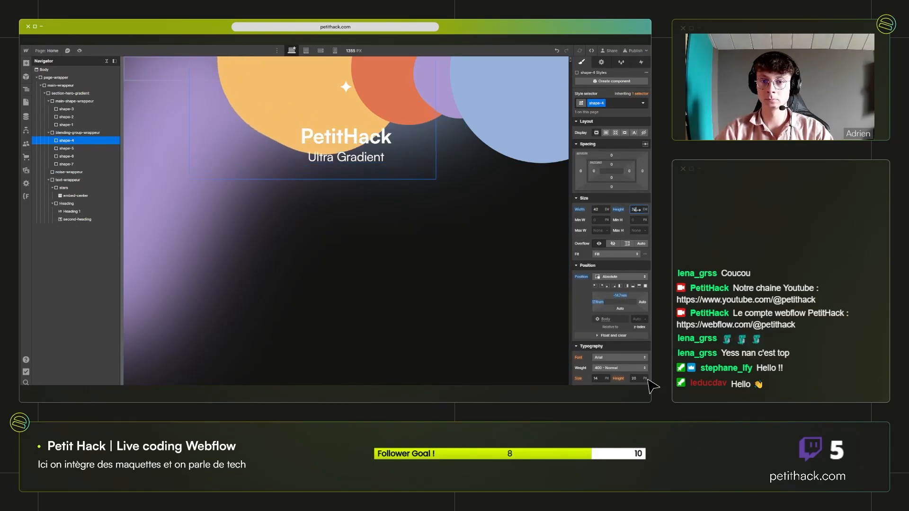
{"action": "key", "text": "Up"}
{"action": "key", "text": "Up"}
{"action": "key", "text": "Up"}
{"action": "key", "text": "Up"}
{"action": "key", "text": "Up"}
{"action": "key", "text": "Up"}
{"action": "key", "text": "Up"}
{"action": "key", "text": "Up"}
{"action": "key", "text": "Up"}
{"action": "key", "text": "Up"}
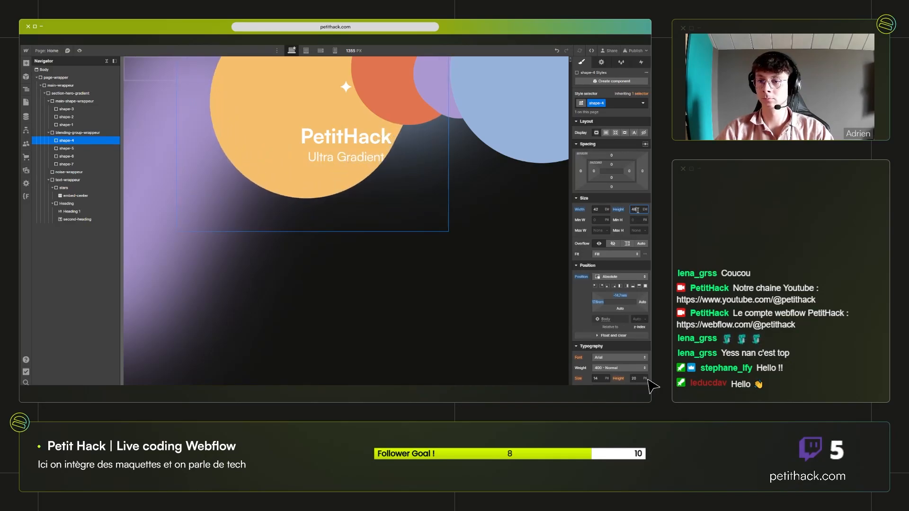
Increase the width of shape-4 to 65 em and shift it left and up through its offsets.
{"action": "left_click", "coordinate": [599, 209]}
{"action": "key", "text": "Up"}
{"action": "key", "text": "Up"}
{"action": "key", "text": "Up"}
{"action": "key", "text": "Up"}
{"action": "key", "text": "Up"}
{"action": "key", "text": "Up"}
{"action": "key", "text": "Up"}
{"action": "key", "text": "Up"}
{"action": "key", "text": "Up"}
{"action": "key", "text": "Up"}
{"action": "key", "text": "Up"}
{"action": "key", "text": "Up"}
{"action": "key", "text": "Up"}
{"action": "key", "text": "Up"}
{"action": "key", "text": "Up"}
{"action": "key", "text": "Up"}
{"action": "key", "text": "Up"}
{"action": "key", "text": "Up"}
{"action": "key", "text": "Up"}
{"action": "key", "text": "Up"}
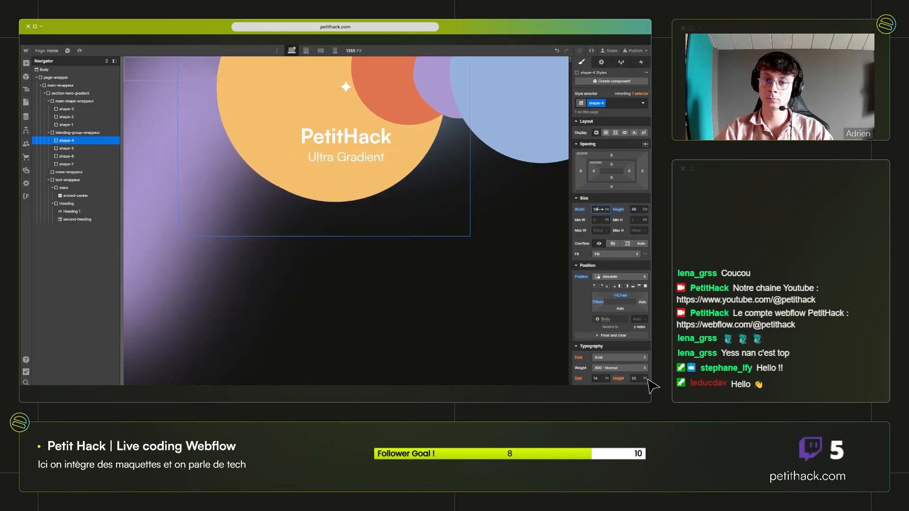
{"action": "key", "text": "Up"}
{"action": "key", "text": "Up"}
{"action": "left_click_drag", "start_coordinate": [599, 302], "coordinate": [566, 306]}
{"action": "left_click_drag", "start_coordinate": [618, 297], "coordinate": [605, 299]}
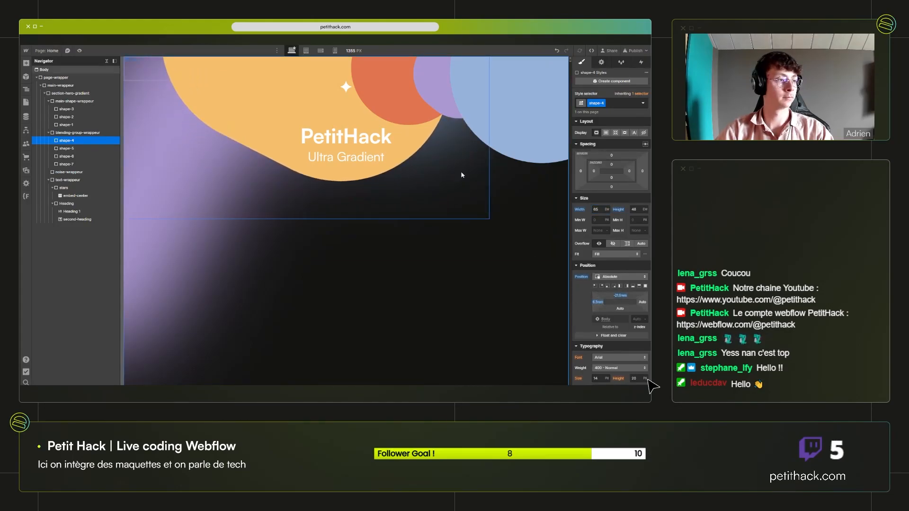
Duplicate shape-7 in blending-group-wrappeur, duplicate the copy's class and rename it shape-8.
{"action": "left_click", "coordinate": [514, 152]}
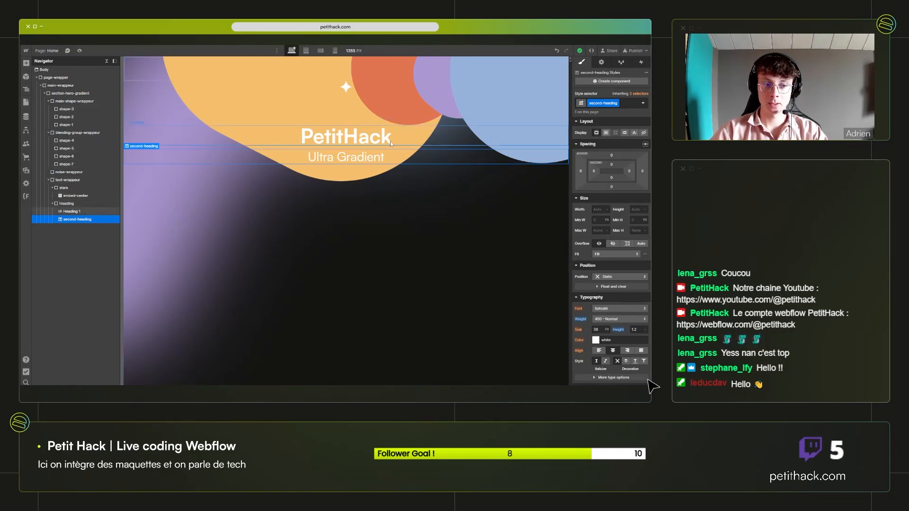
{"action": "left_click", "coordinate": [493, 89]}
{"action": "left_click", "coordinate": [94, 165]}
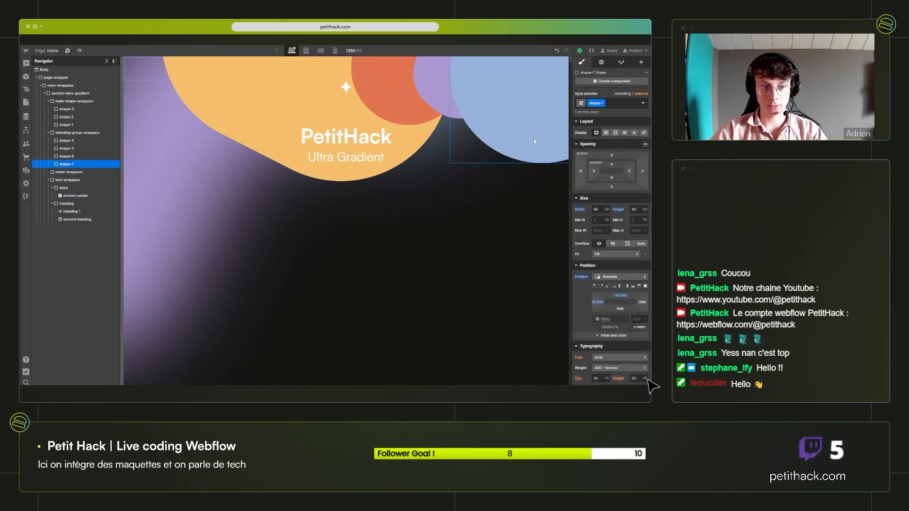
{"action": "key", "text": "ctrl+d"}
{"action": "left_click", "coordinate": [604, 104]}
{"action": "left_click", "coordinate": [600, 119]}
{"action": "key", "text": "BackSpace"}
{"action": "key", "text": "BackSpace"}
{"action": "key", "text": "BackSpace"}
{"action": "key", "text": "BackSpace"}
{"action": "key", "text": "BackSpace"}
{"action": "key", "text": "BackSpace"}
{"action": "type", "text": "8"}
{"action": "key", "text": "Return"}
{"action": "scroll", "coordinate": [601, 323], "scroll_direction": "down", "scroll_amount": 6}
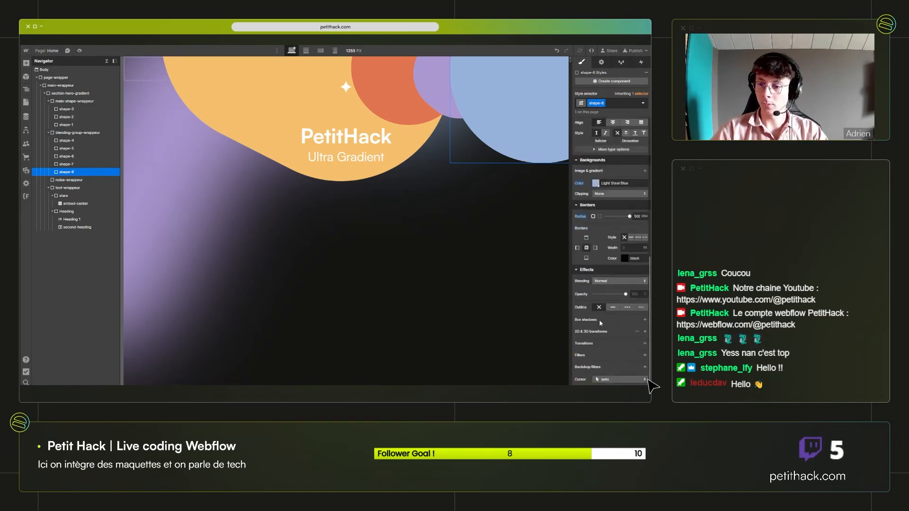
Change the background color of shape-8 to Dark Sea Green.
{"action": "left_click", "coordinate": [596, 184]}
{"action": "left_click", "coordinate": [625, 284]}
{"action": "left_click", "coordinate": [639, 133]}
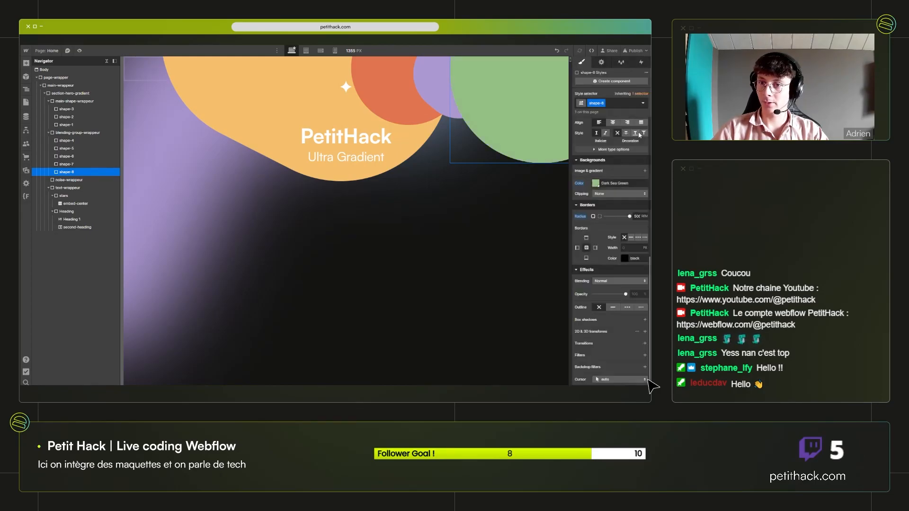
Widen shape-8 to 62 em and set its left and top offsets to 0.
{"action": "scroll", "coordinate": [633, 188], "scroll_direction": "up", "scroll_amount": 5}
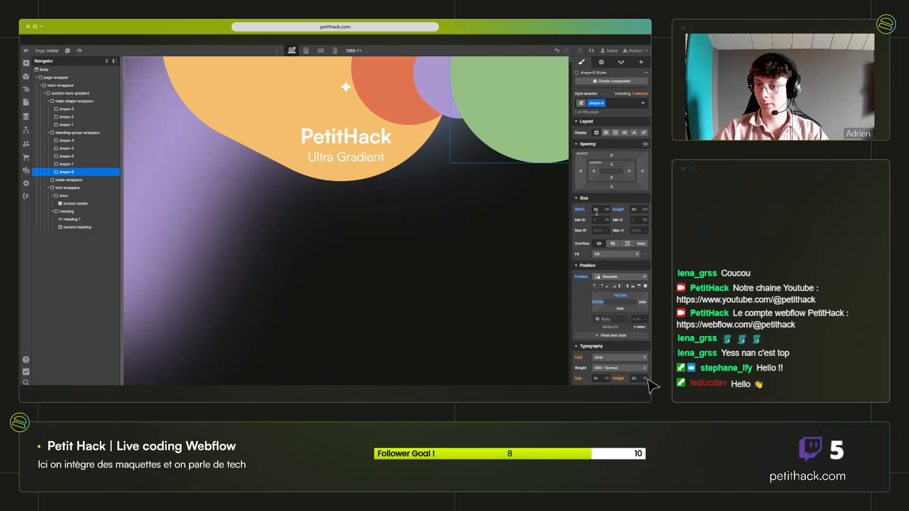
{"action": "scroll", "coordinate": [601, 237], "scroll_direction": "down", "scroll_amount": 3}
{"action": "scroll", "coordinate": [606, 256], "scroll_direction": "up", "scroll_amount": 3}
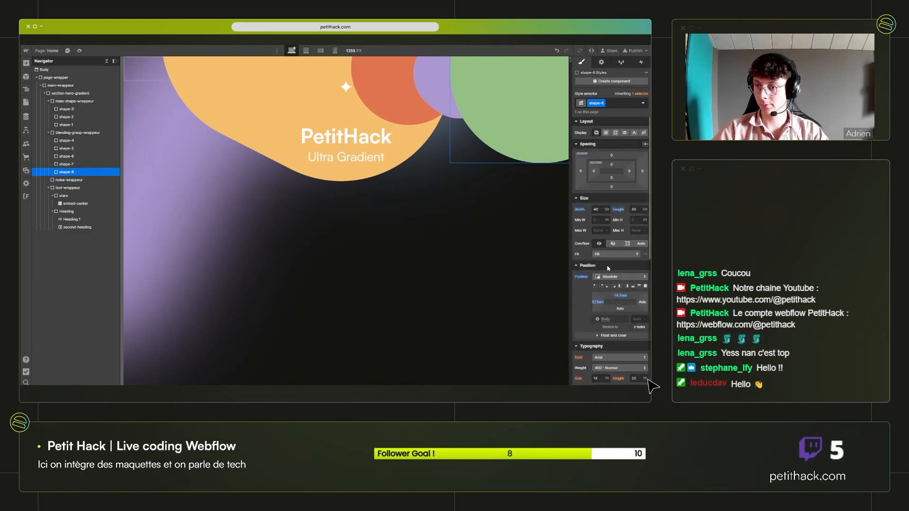
{"action": "left_click_drag", "start_coordinate": [596, 211], "coordinate": [595, 212]}
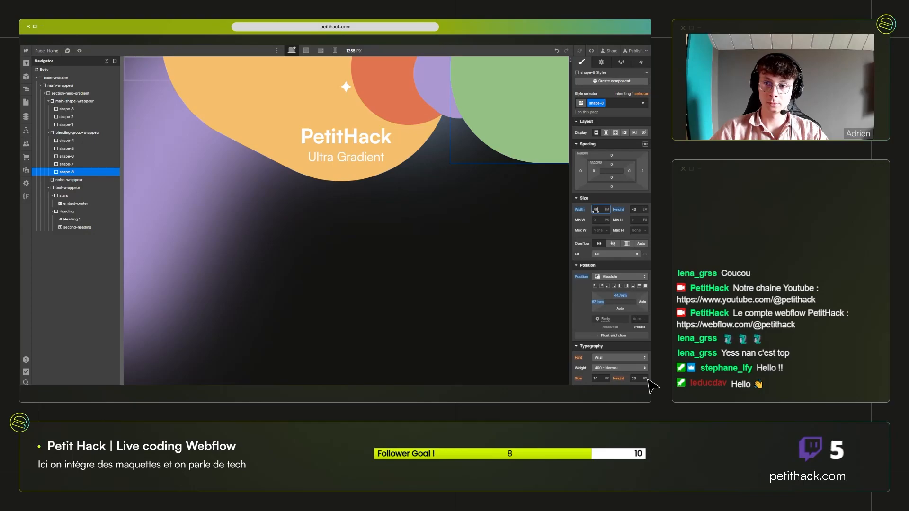
{"action": "left_click", "coordinate": [597, 303]}
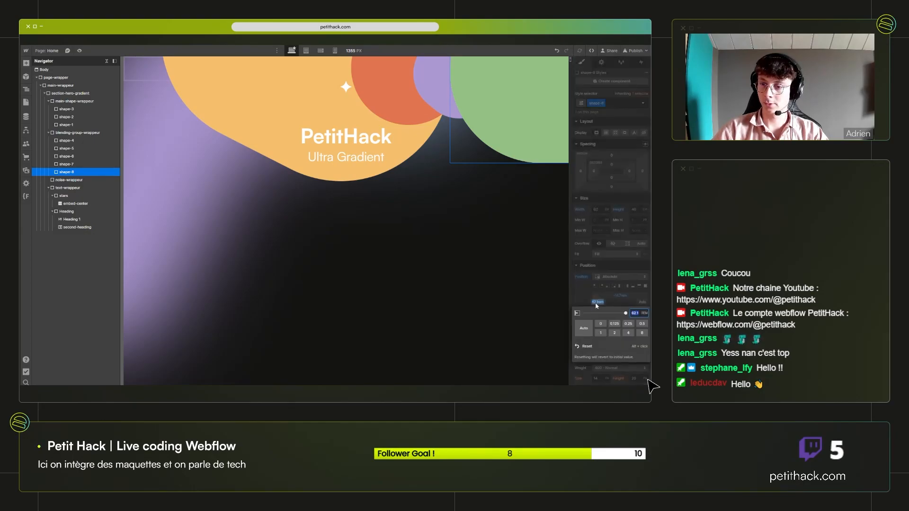
{"action": "left_click", "coordinate": [600, 327]}
{"action": "left_click", "coordinate": [620, 296]}
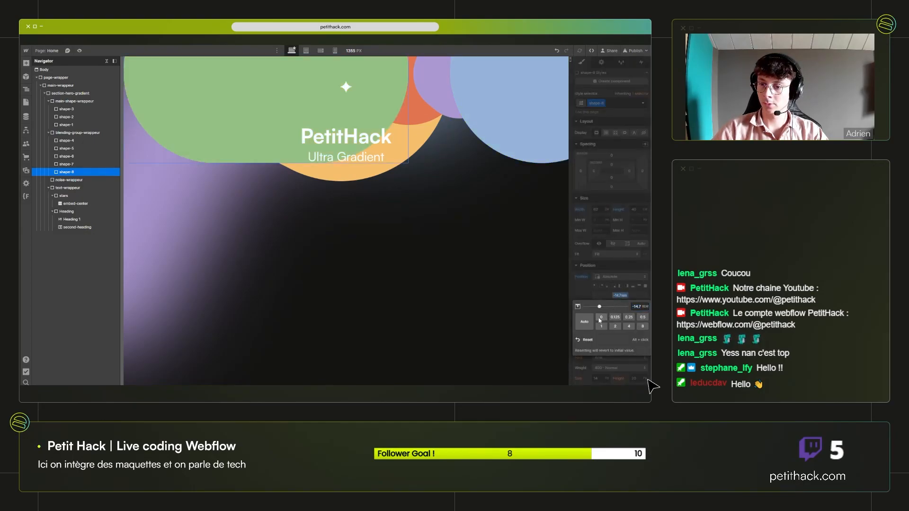
{"action": "left_click", "coordinate": [598, 317]}
Reduce the height of shape-8 to 28 em.
{"action": "left_click", "coordinate": [603, 208]}
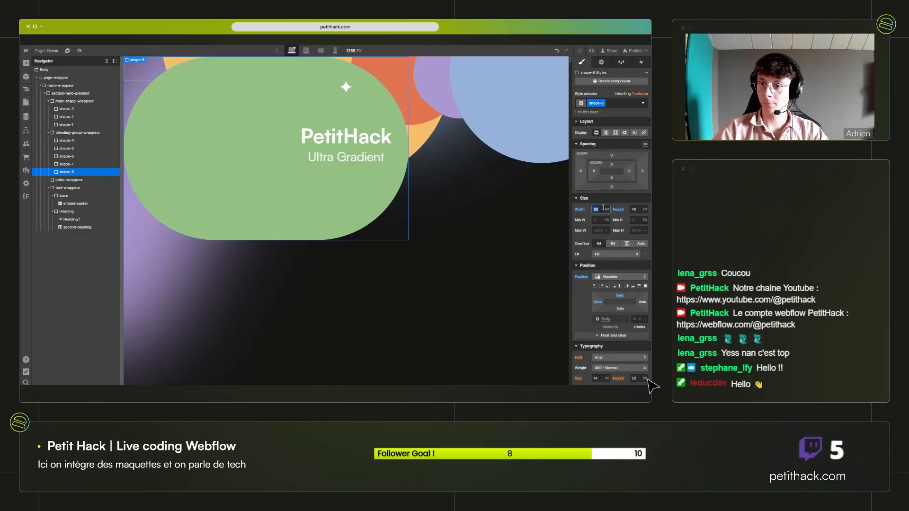
{"action": "left_click", "coordinate": [636, 209]}
{"action": "key", "text": "Down"}
{"action": "key", "text": "Down"}
{"action": "key", "text": "Down"}
{"action": "key", "text": "Down"}
{"action": "key", "text": "Down"}
{"action": "key", "text": "Down"}
{"action": "key", "text": "Down"}
{"action": "key", "text": "Down"}
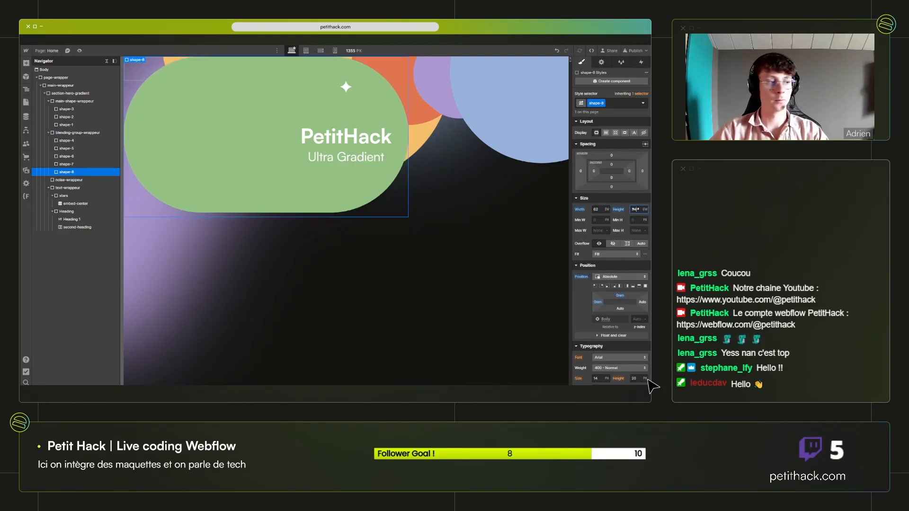
{"action": "key", "text": "Down"}
{"action": "key", "text": "Down"}
{"action": "key", "text": "Down"}
{"action": "key", "text": "Down"}
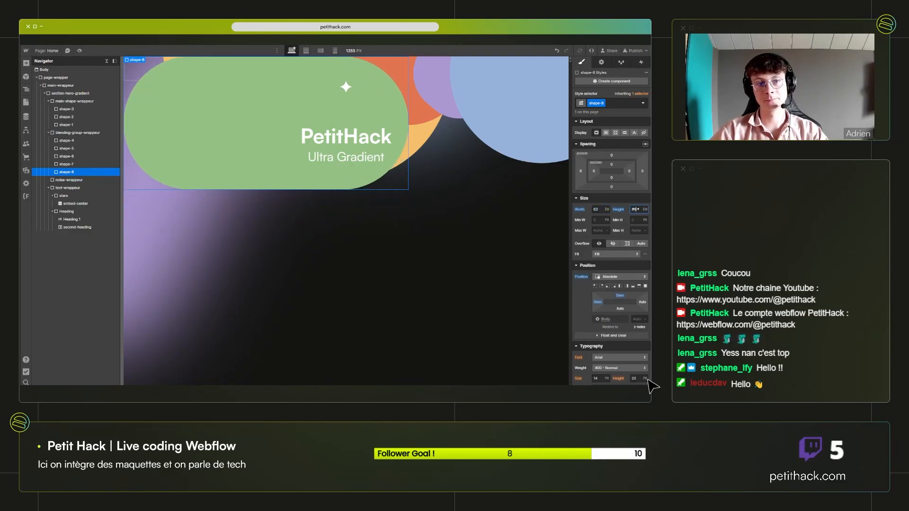
Increase the width of shape-8 to 74 em and its height to 31 em.
{"action": "left_click", "coordinate": [597, 209]}
{"action": "key", "text": "Up"}
{"action": "key", "text": "Up"}
{"action": "key", "text": "Up"}
{"action": "key", "text": "Up"}
{"action": "key", "text": "Up"}
{"action": "key", "text": "Up"}
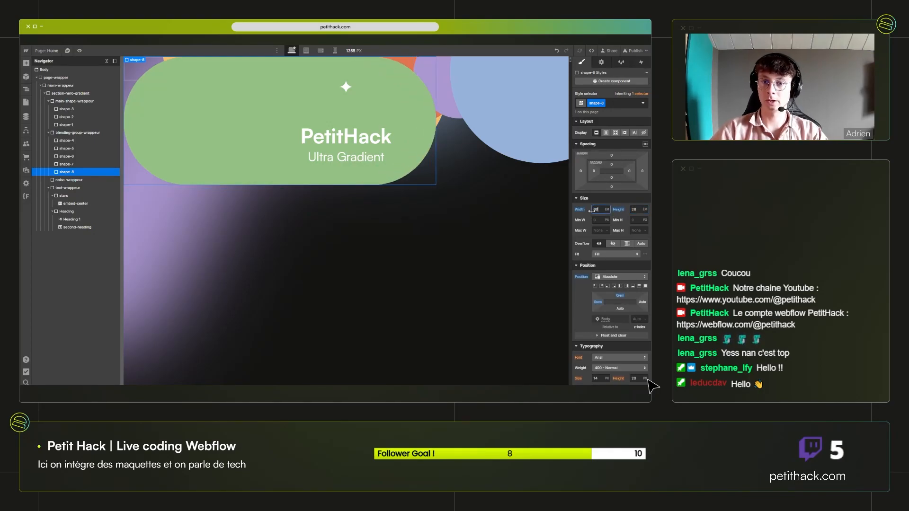
{"action": "key", "text": "Up"}
{"action": "key", "text": "Up"}
{"action": "key", "text": "Up"}
{"action": "key", "text": "Up"}
{"action": "key", "text": "Up"}
{"action": "key", "text": "Up"}
{"action": "left_click", "coordinate": [635, 211]}
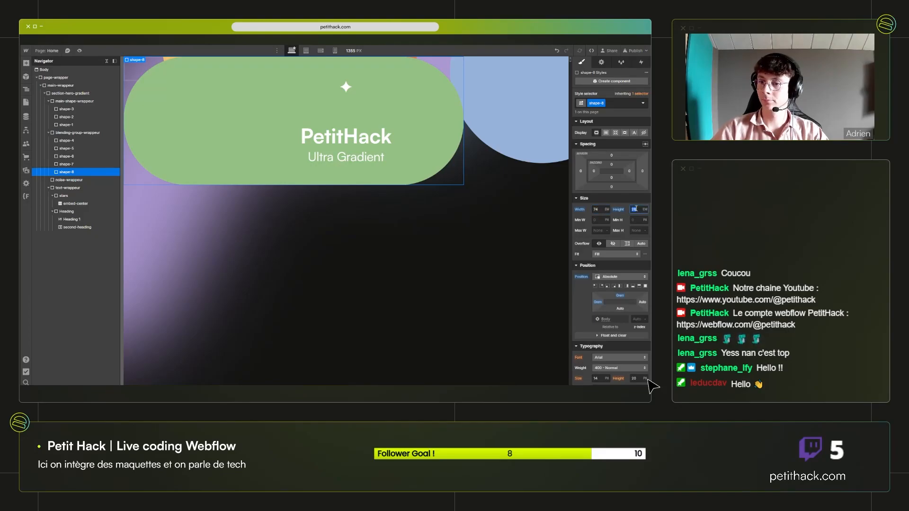
{"action": "key", "text": "Up"}
{"action": "key", "text": "Up"}
{"action": "key", "text": "Up"}
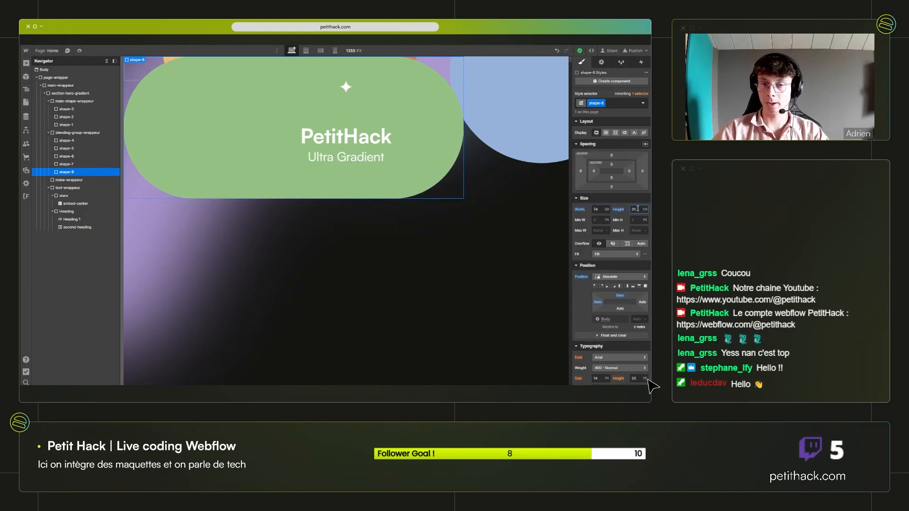
Move shape-8 above shape-4 so it is the first child of blending-group-wrappeur.
{"action": "scroll", "coordinate": [632, 237], "scroll_direction": "down", "scroll_amount": 10}
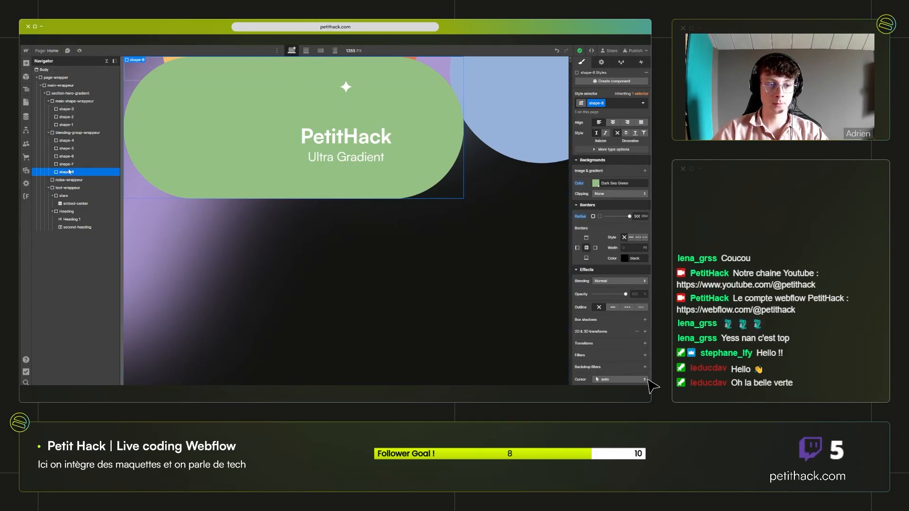
{"action": "left_click_drag", "start_coordinate": [69, 172], "coordinate": [71, 141]}
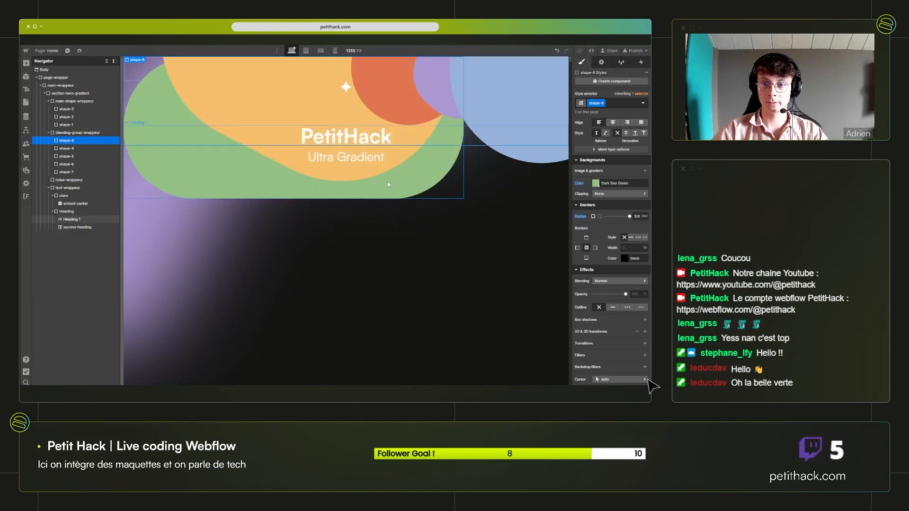
Add a rotate transform to shape-8 and set its Z rotation to 120 degrees.
{"action": "left_click", "coordinate": [645, 344]}
{"action": "left_click", "coordinate": [622, 348]}
{"action": "left_click", "coordinate": [584, 343]}
{"action": "left_click", "coordinate": [591, 351]}
{"action": "left_click", "coordinate": [645, 332]}
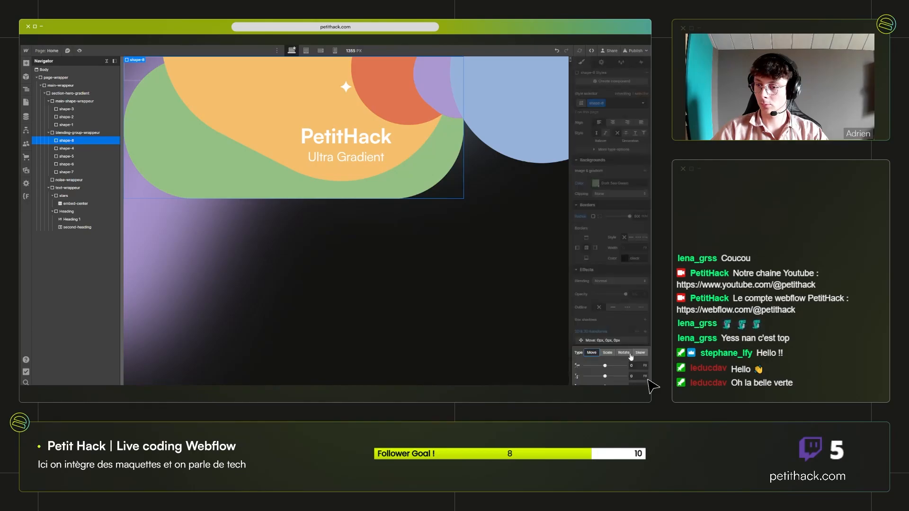
{"action": "left_click", "coordinate": [621, 353]}
{"action": "right_click", "coordinate": [621, 353]}
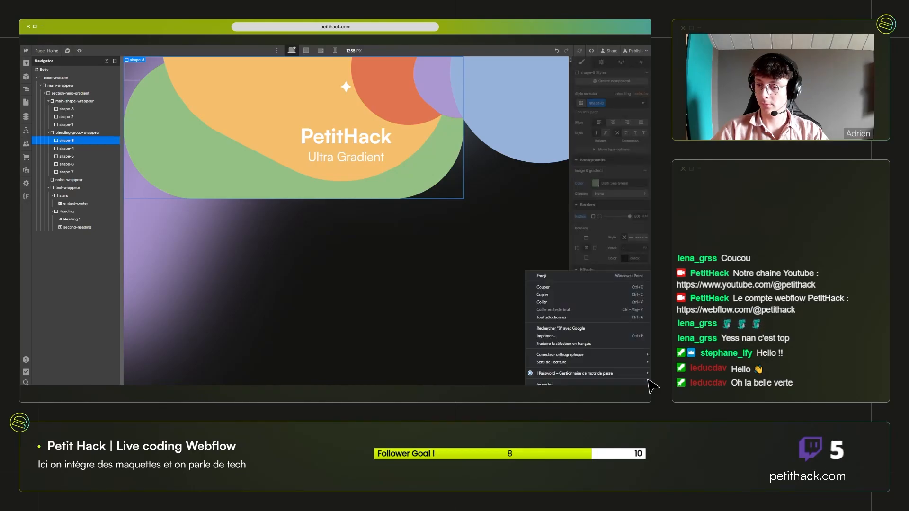
{"action": "left_click", "coordinate": [622, 324]}
{"action": "left_click", "coordinate": [626, 339]}
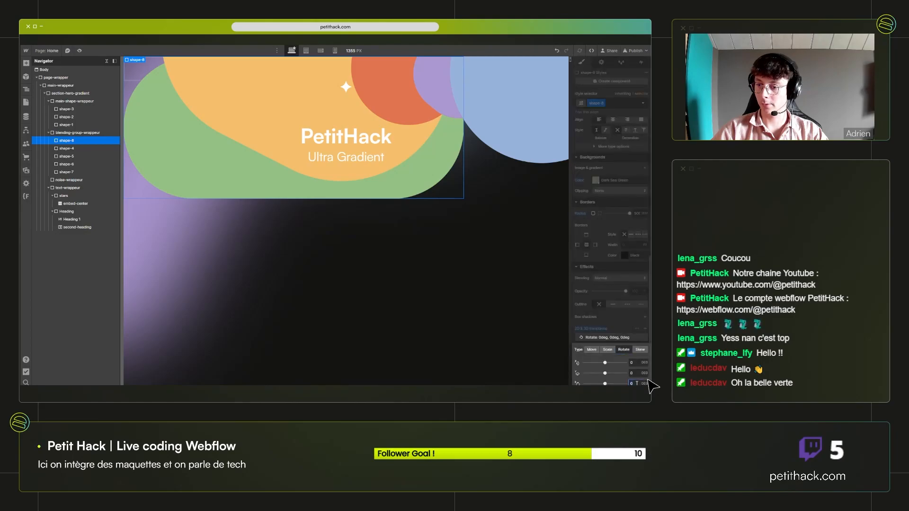
{"action": "key", "text": "shift+Up"}
{"action": "key", "text": "shift+Up"}
{"action": "key", "text": "shift+Up"}
{"action": "key", "text": "shift+Up"}
{"action": "key", "text": "shift+Up"}
{"action": "key", "text": "shift+Up"}
{"action": "key", "text": "shift+Up"}
{"action": "key", "text": "shift+Up"}
{"action": "key", "text": "shift+Up"}
{"action": "key", "text": "shift+Up"}
{"action": "key", "text": "shift+Up"}
{"action": "key", "text": "shift+Up"}
{"action": "key", "text": "shift+Up"}
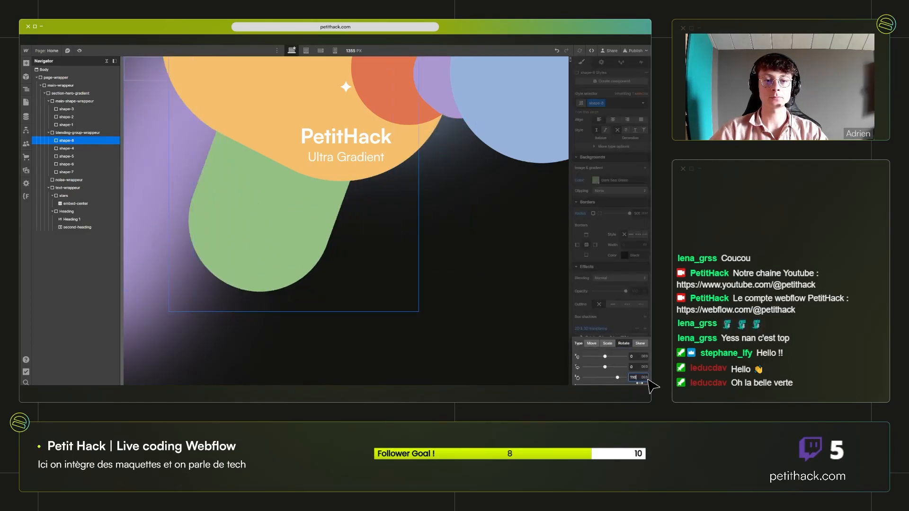
{"action": "key", "text": "shift+Down"}
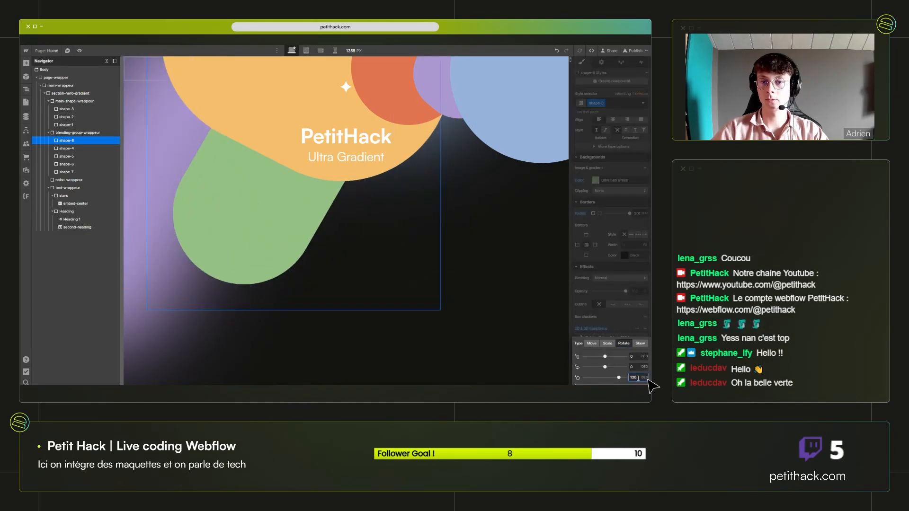
Collapse the wrapper groups in the element tree and give text-wrappeur an absolute position filling its parent, with 0% on all sides.
{"action": "left_click", "coordinate": [96, 188]}
{"action": "scroll", "coordinate": [627, 312], "scroll_direction": "up", "scroll_amount": 5}
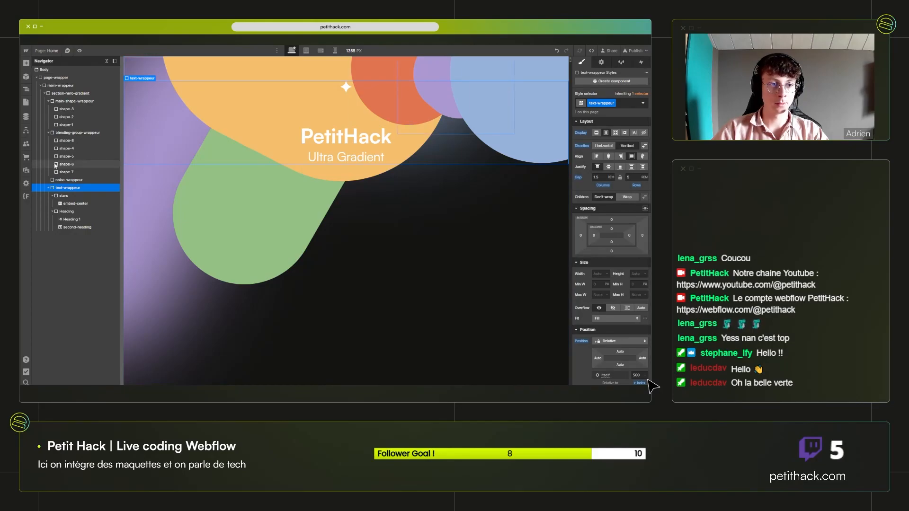
{"action": "left_click", "coordinate": [48, 188]}
{"action": "left_click", "coordinate": [49, 102]}
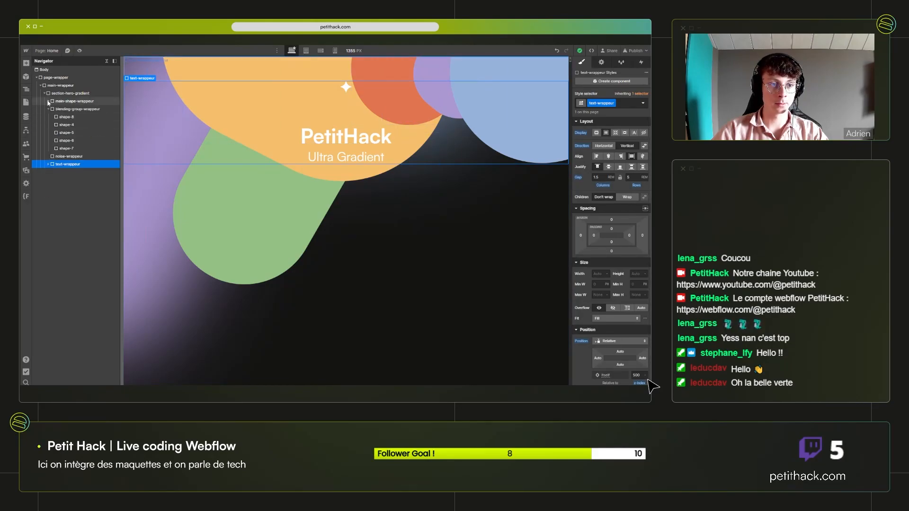
{"action": "left_click", "coordinate": [48, 109]}
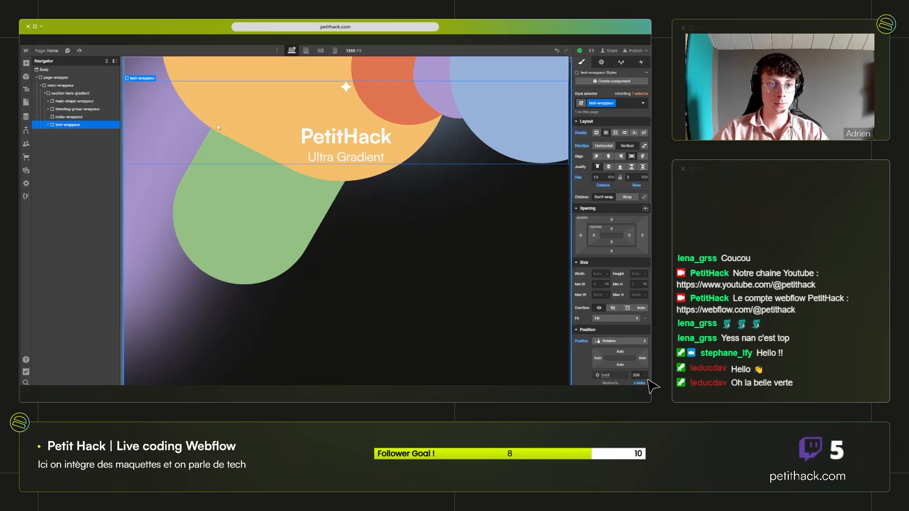
{"action": "scroll", "coordinate": [630, 305], "scroll_direction": "down", "scroll_amount": 1}
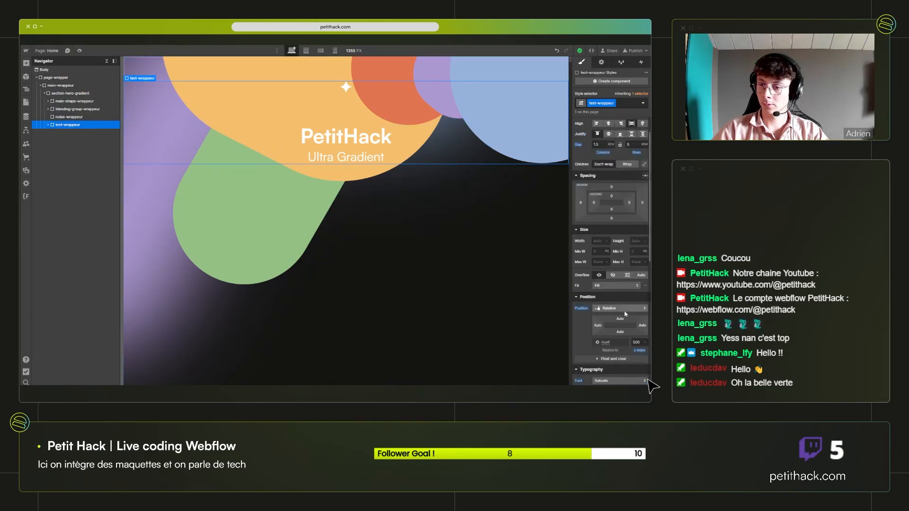
{"action": "left_click", "coordinate": [608, 309]}
{"action": "left_click", "coordinate": [609, 317]}
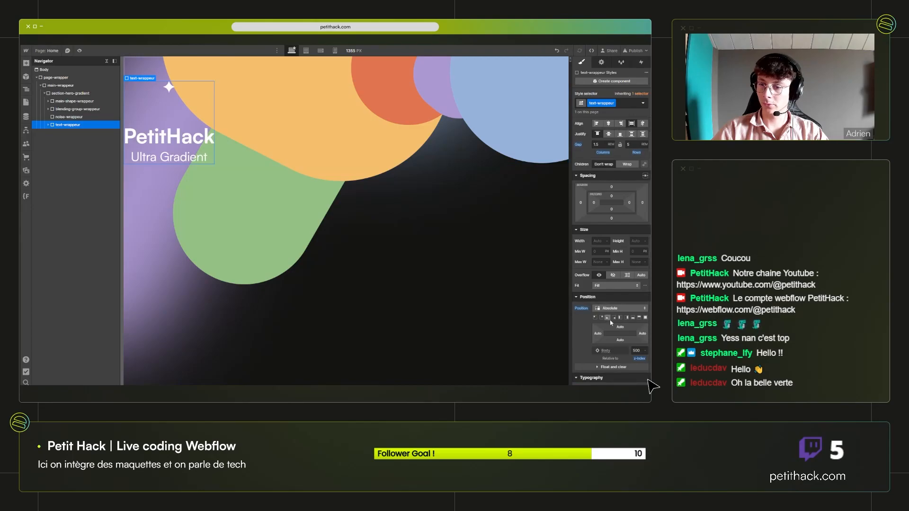
{"action": "left_click", "coordinate": [645, 319]}
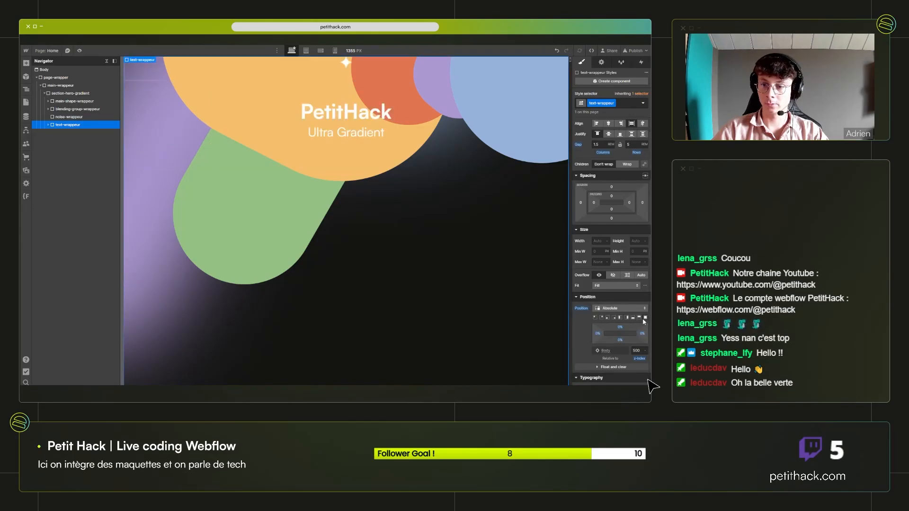
Center the content of text-wrappeur on both axes and set its row gap to 2.5 rem.
{"action": "scroll", "coordinate": [608, 237], "scroll_direction": "up", "scroll_amount": 1}
{"action": "left_click", "coordinate": [609, 167]}
{"action": "left_click", "coordinate": [609, 156]}
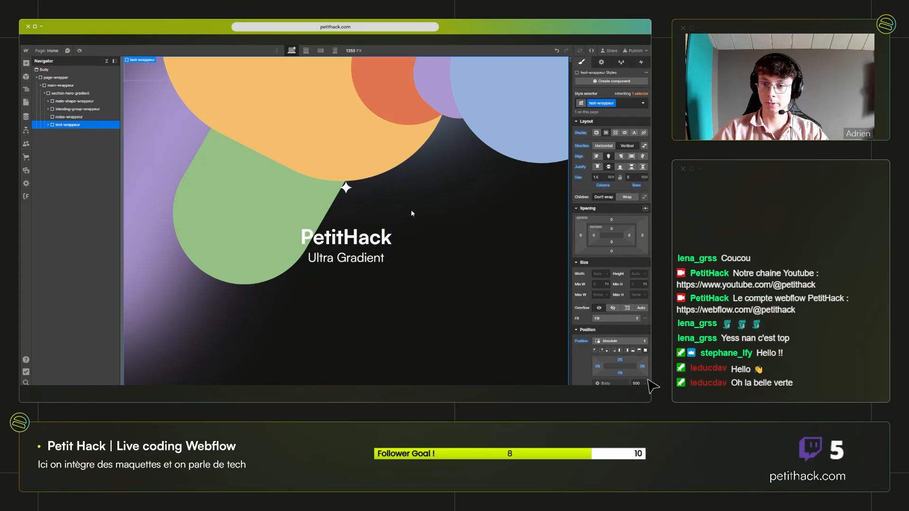
{"action": "left_click", "coordinate": [637, 176]}
{"action": "type", "text": "2.5"}
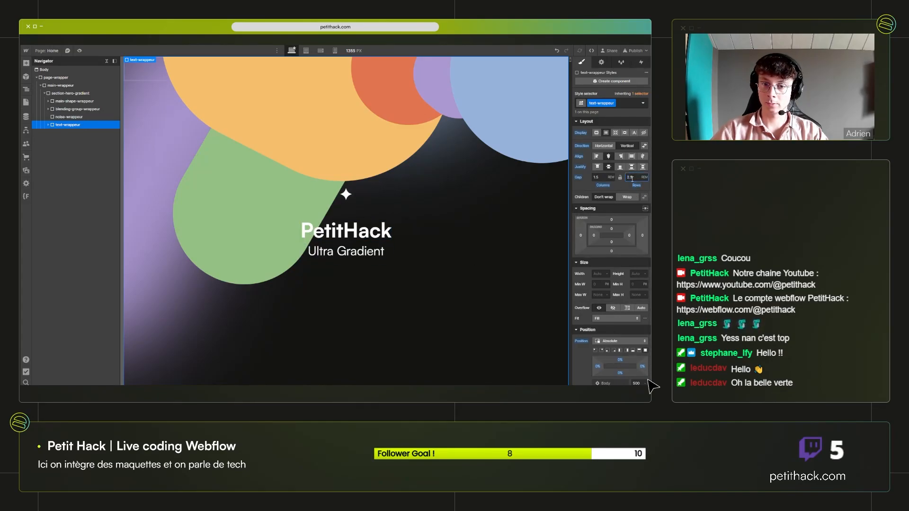
{"action": "left_click", "coordinate": [531, 234]}
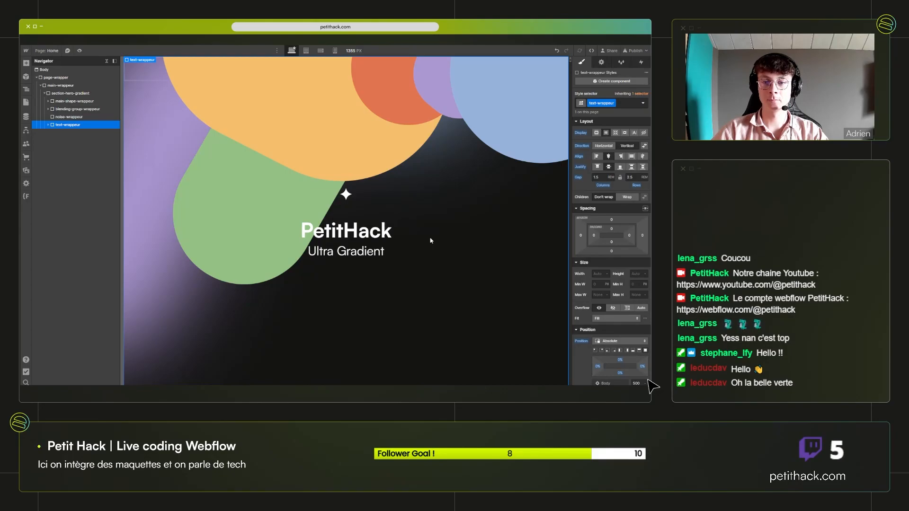
Shift shape-8 right with its left offset so it sits behind the title, and set its top offset to 2 rem.
{"action": "left_click", "coordinate": [49, 109]}
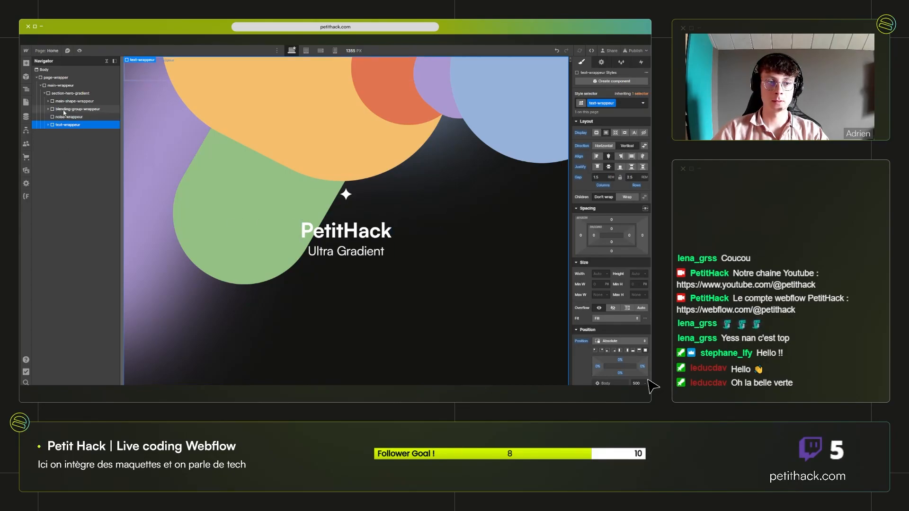
{"action": "left_click", "coordinate": [49, 109]}
{"action": "left_click", "coordinate": [66, 148]}
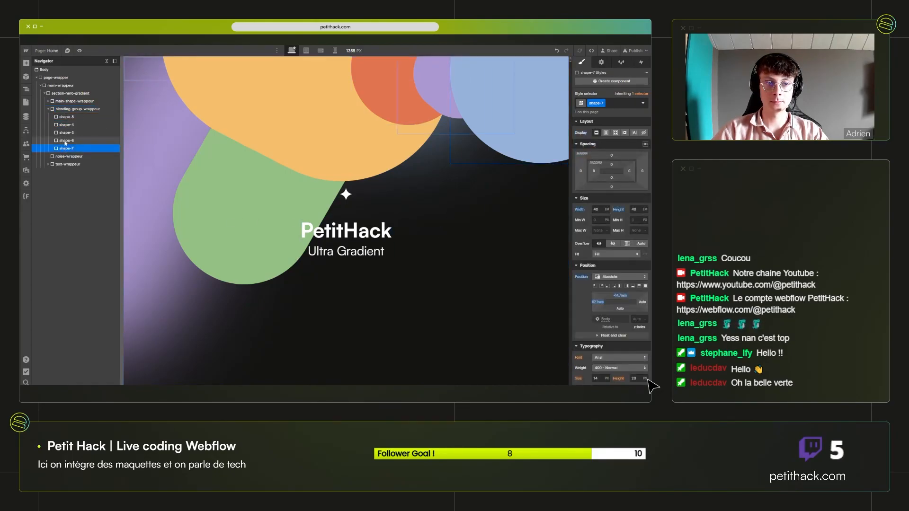
{"action": "left_click", "coordinate": [69, 117]}
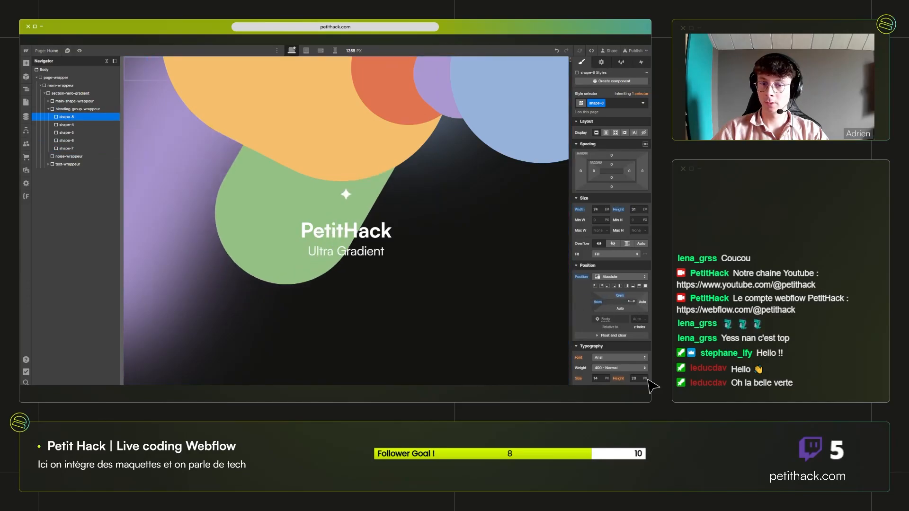
{"action": "left_click_drag", "start_coordinate": [601, 302], "coordinate": [619, 300]}
{"action": "left_click", "coordinate": [622, 295]}
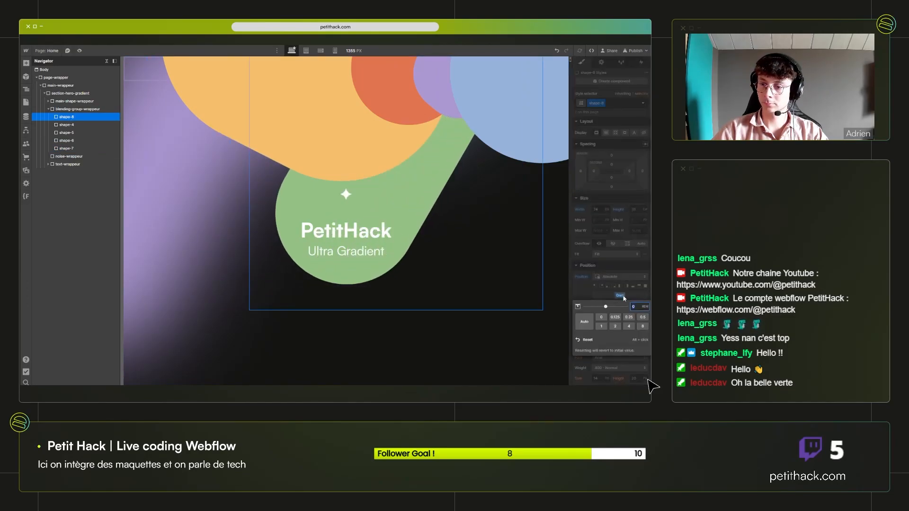
{"action": "left_click", "coordinate": [615, 326]}
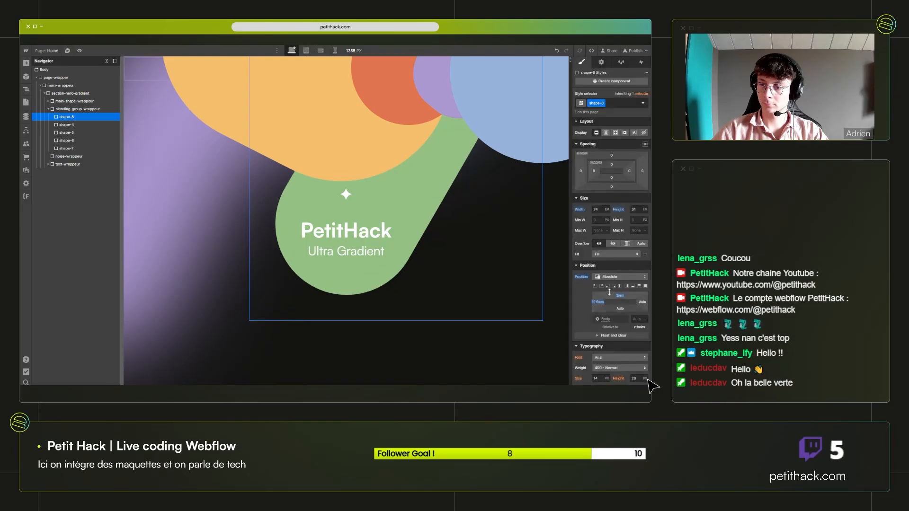
Increase the width of shape-8 to 81 em and its height to 35 em.
{"action": "left_click_drag", "start_coordinate": [597, 209], "coordinate": [605, 209]}
{"action": "left_click", "coordinate": [635, 209]}
{"action": "type", "text": "37"}
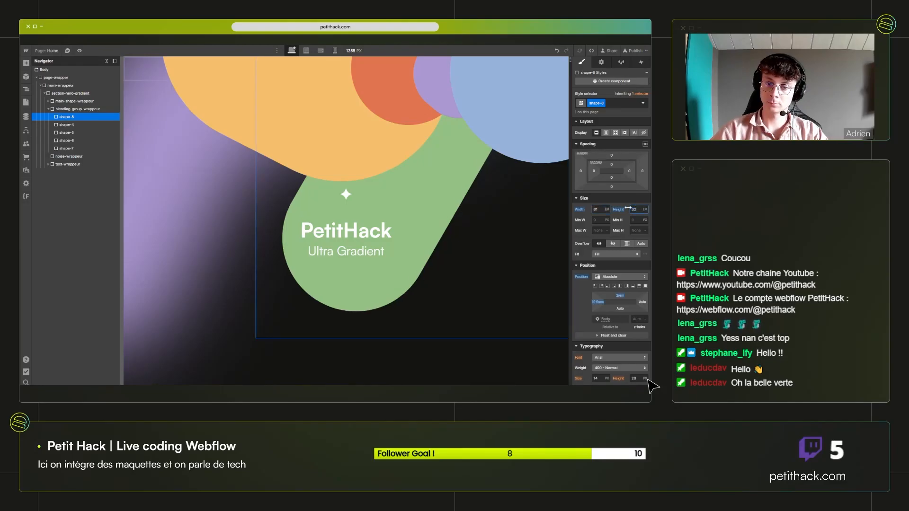
{"action": "key", "text": "Down"}
{"action": "key", "text": "Down"}
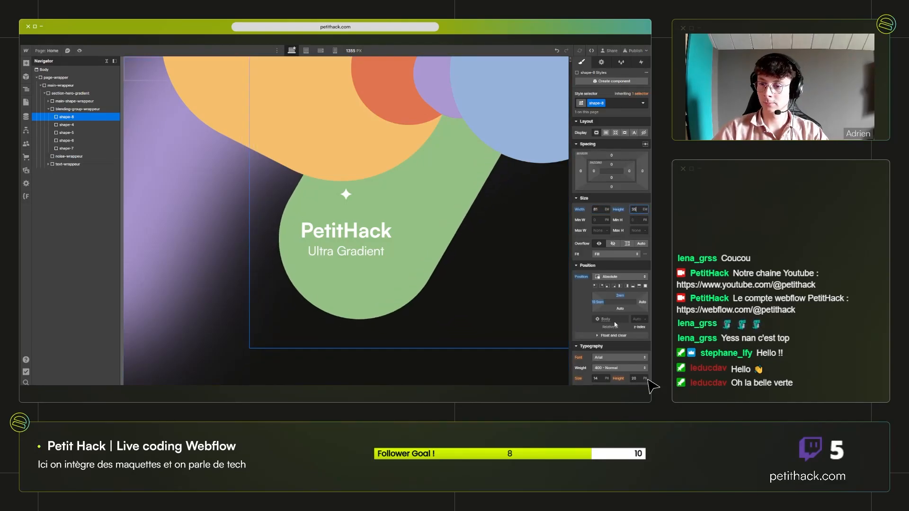
Shift shape-8 left and slightly down behind the title and set its height to 36 em.
{"action": "left_click_drag", "start_coordinate": [619, 295], "coordinate": [585, 306]}
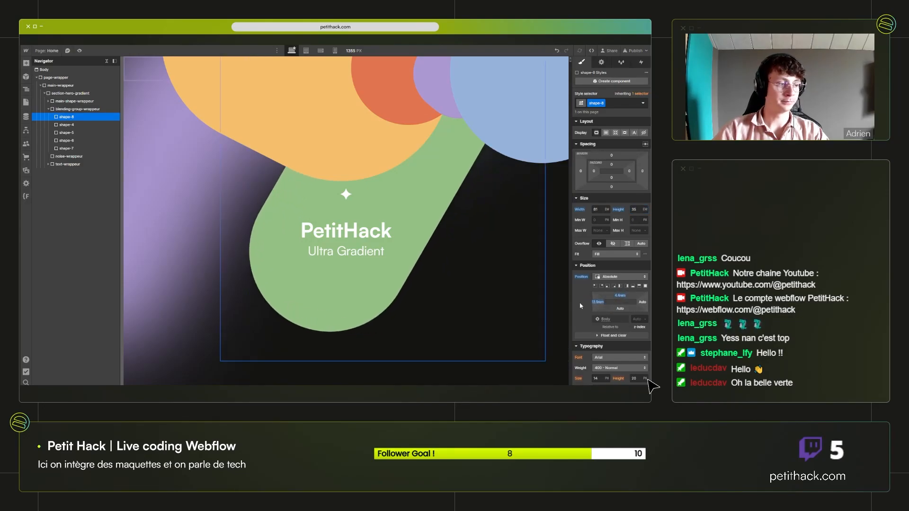
{"action": "left_click", "coordinate": [634, 209]}
{"action": "key", "text": "Up"}
{"action": "key", "text": "Up"}
{"action": "key", "text": "Up"}
{"action": "key", "text": "Up"}
{"action": "key", "text": "Down"}
{"action": "key", "text": "Down"}
{"action": "key", "text": "Down"}
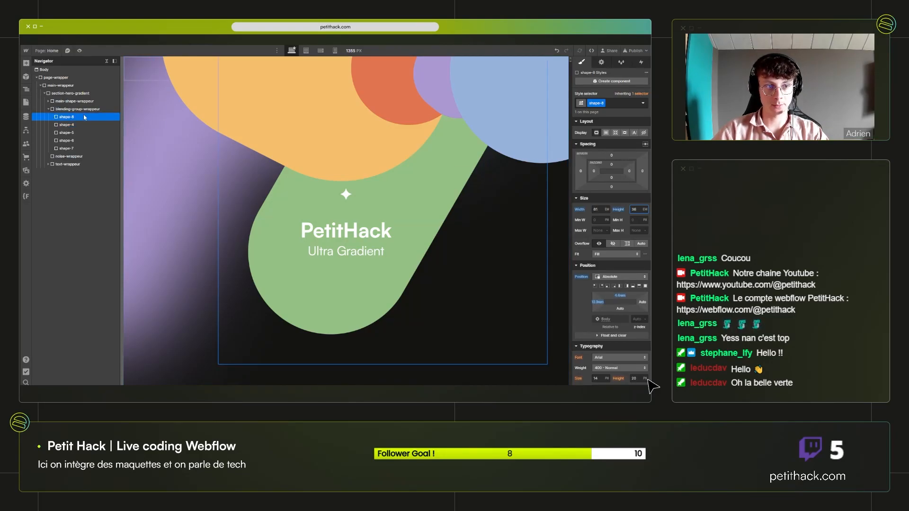
{"action": "left_click", "coordinate": [68, 164]}
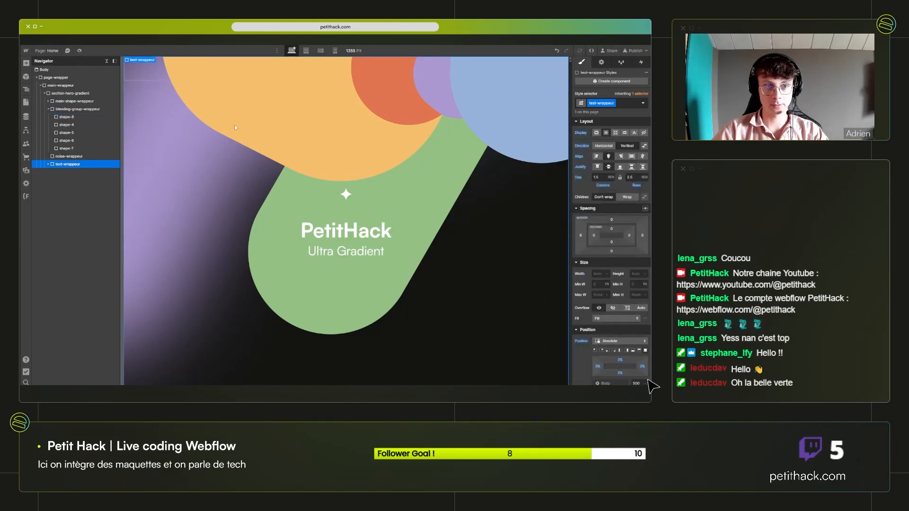
Duplicate shape-8 inside the blending group and rename the copy's class shape-9.
{"action": "left_click", "coordinate": [78, 117]}
{"action": "key", "text": "ctrl+d"}
{"action": "left_click", "coordinate": [602, 103]}
{"action": "left_click", "coordinate": [598, 120]}
{"action": "key", "text": "BackSpace"}
{"action": "key", "text": "BackSpace"}
{"action": "key", "text": "BackSpace"}
{"action": "key", "text": "BackSpace"}
{"action": "key", "text": "BackSpace"}
{"action": "key", "text": "BackSpace"}
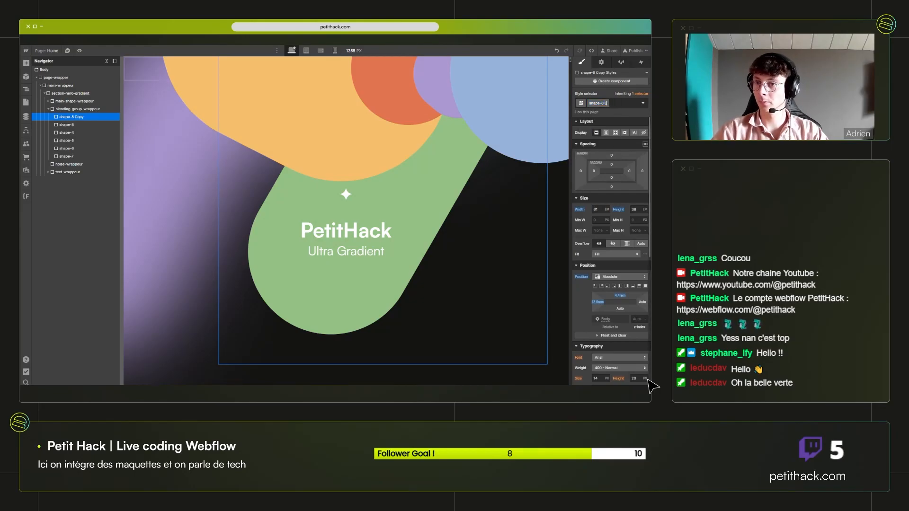
{"action": "type", "text": "9"}
{"action": "key", "text": "Return"}
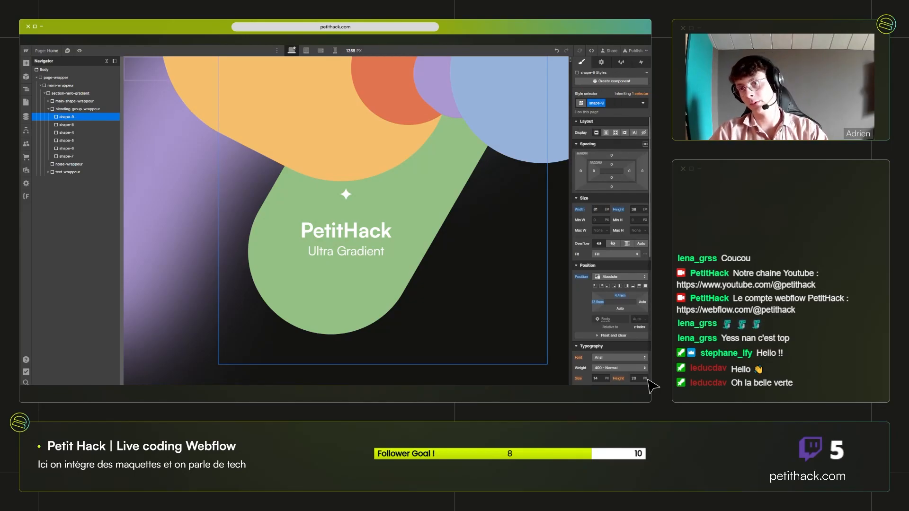
Set the background color of shape-9 to the saved Black swatch.
{"action": "scroll", "coordinate": [591, 313], "scroll_direction": "down", "scroll_amount": 8}
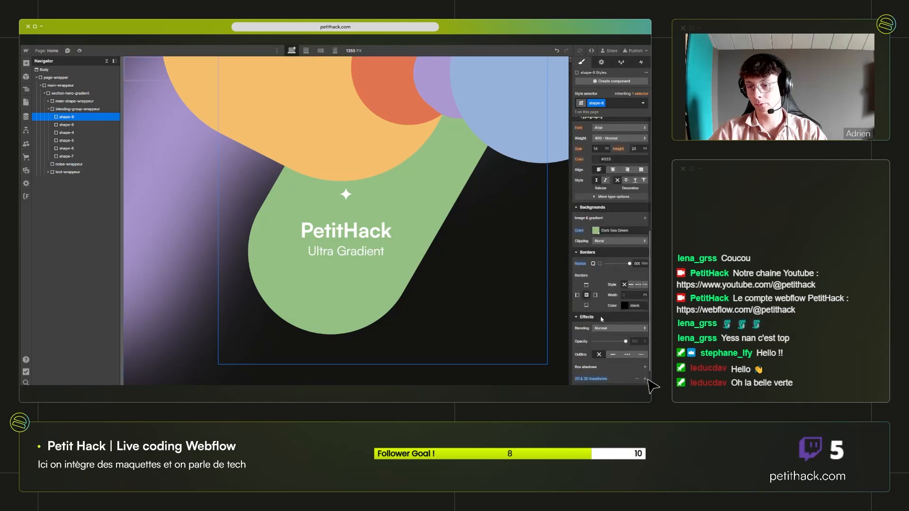
{"action": "scroll", "coordinate": [589, 337], "scroll_direction": "up", "scroll_amount": 3}
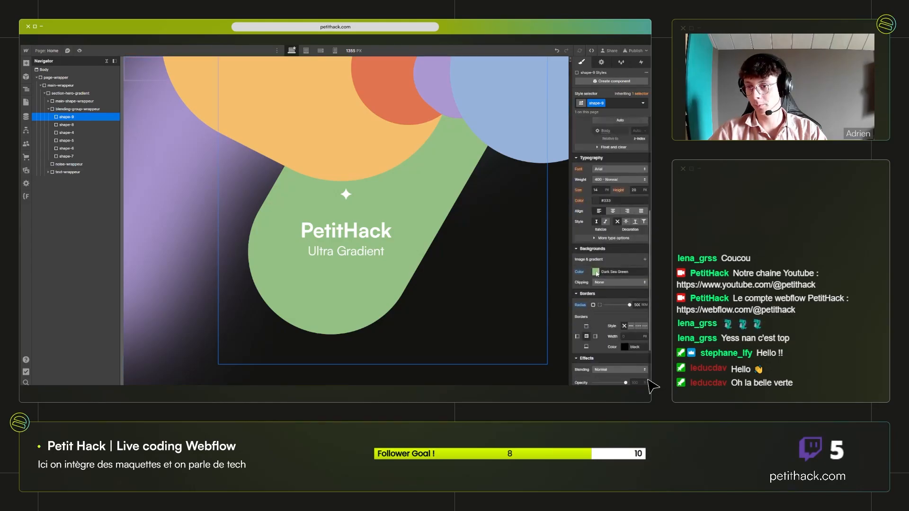
{"action": "left_click", "coordinate": [598, 280]}
{"action": "left_click", "coordinate": [635, 374]}
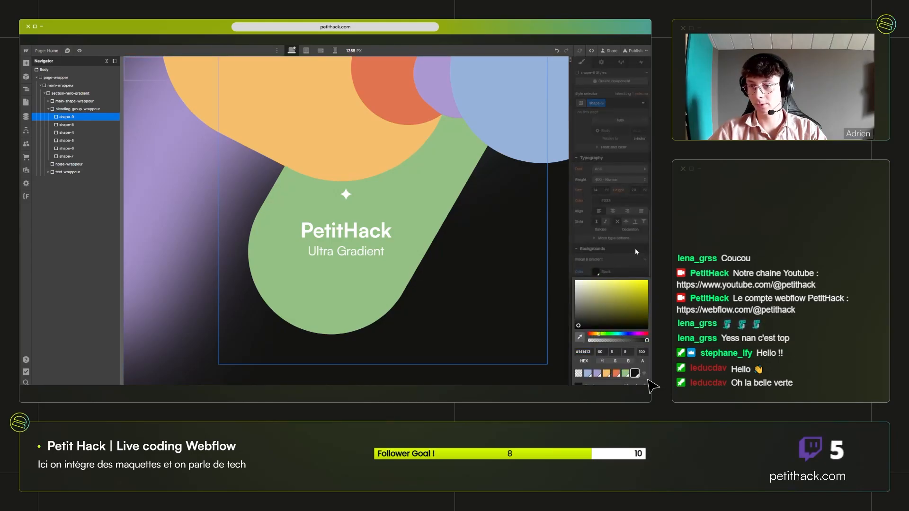
{"action": "left_click", "coordinate": [631, 261]}
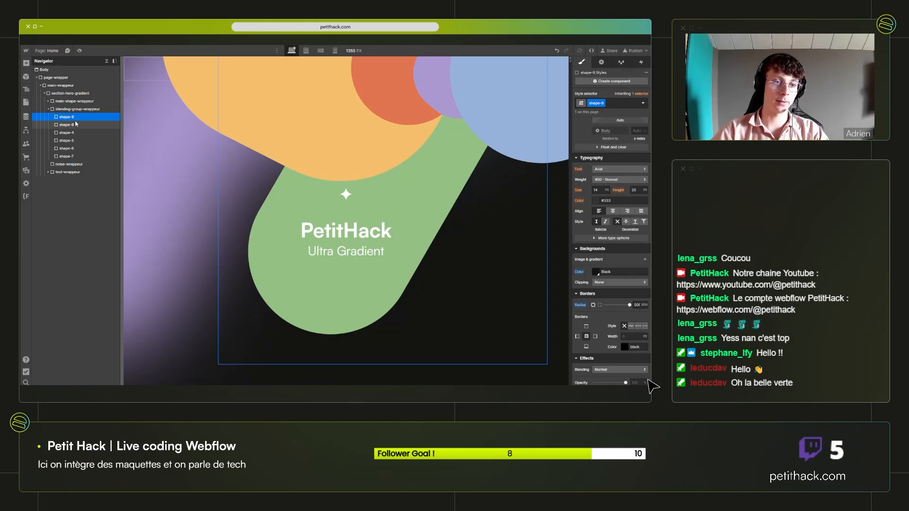
Place shape-9 after shape-8 in the blending group and shift it right with its left offset.
{"action": "scroll", "coordinate": [617, 280], "scroll_direction": "down", "scroll_amount": 3}
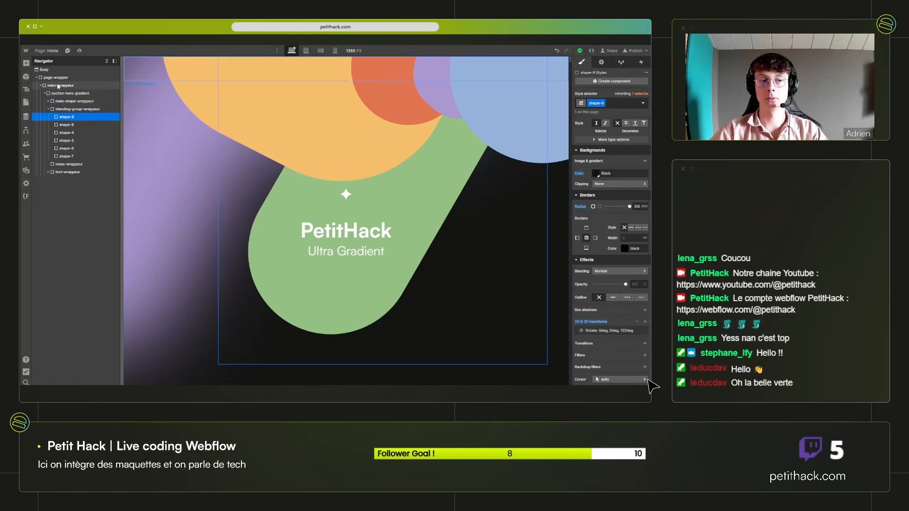
{"action": "scroll", "coordinate": [635, 218], "scroll_direction": "up", "scroll_amount": 5}
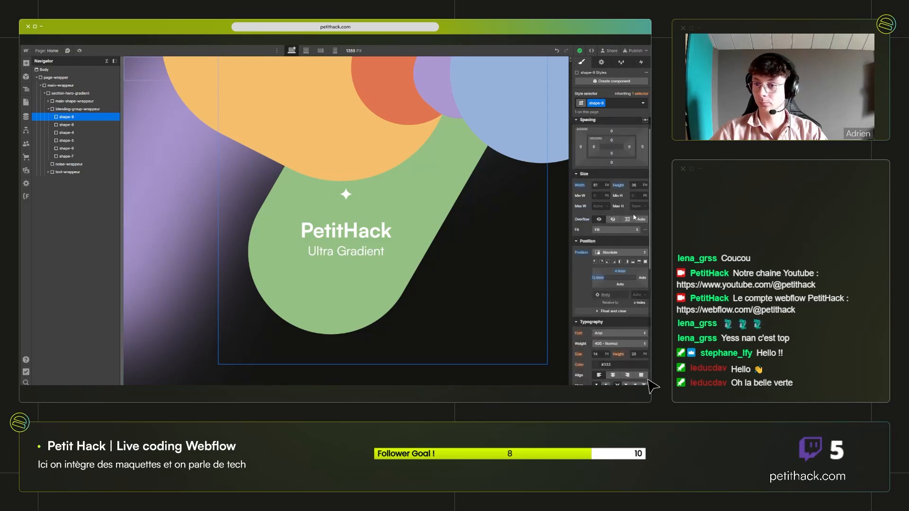
{"action": "left_click_drag", "start_coordinate": [597, 283], "coordinate": [565, 283]}
{"action": "left_click_drag", "start_coordinate": [66, 116], "coordinate": [77, 131]}
{"action": "left_click_drag", "start_coordinate": [597, 278], "coordinate": [622, 278]}
Set the width of shape-9 to 75 em and its height to 24 em.
{"action": "left_click", "coordinate": [600, 186]}
{"action": "key", "text": "Down"}
{"action": "key", "text": "Down"}
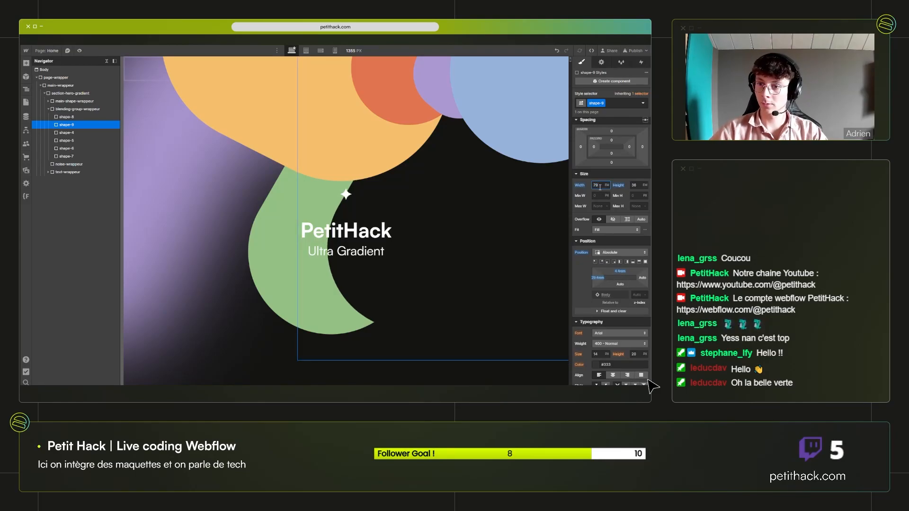
{"action": "left_click", "coordinate": [600, 187]}
{"action": "type", "text": "75"}
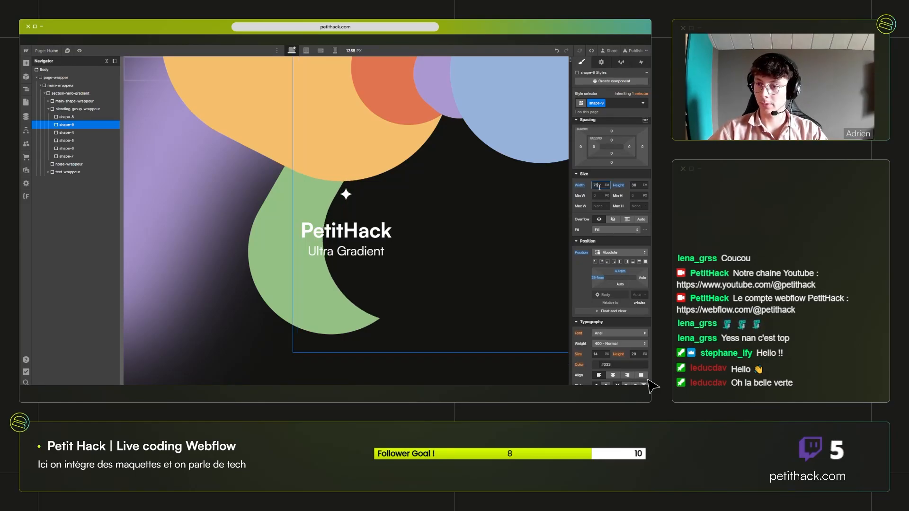
{"action": "key", "text": "Tab"}
{"action": "type", "text": "29"}
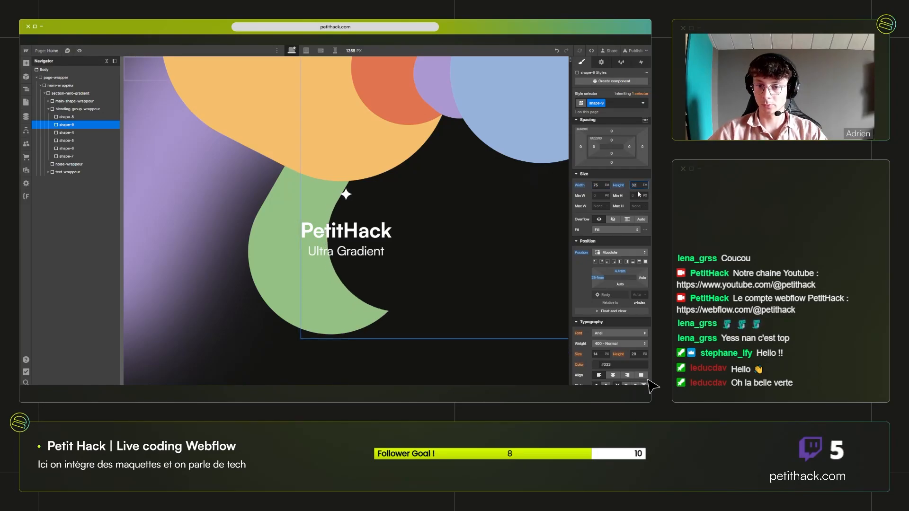
{"action": "key", "text": "Down"}
{"action": "key", "text": "Down"}
{"action": "key", "text": "Down"}
{"action": "key", "text": "Down"}
{"action": "key", "text": "Down"}
Move shape-9 down and right so it cuts into the green shape, and preview the page.
{"action": "left_click_drag", "start_coordinate": [622, 272], "coordinate": [624, 316]}
{"action": "left_click_drag", "start_coordinate": [598, 277], "coordinate": [612, 278]}
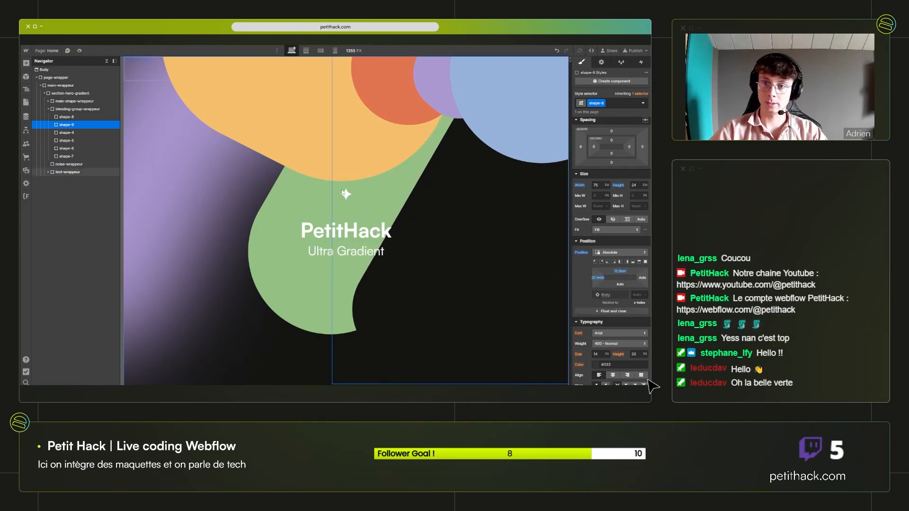
{"action": "left_click", "coordinate": [484, 270]}
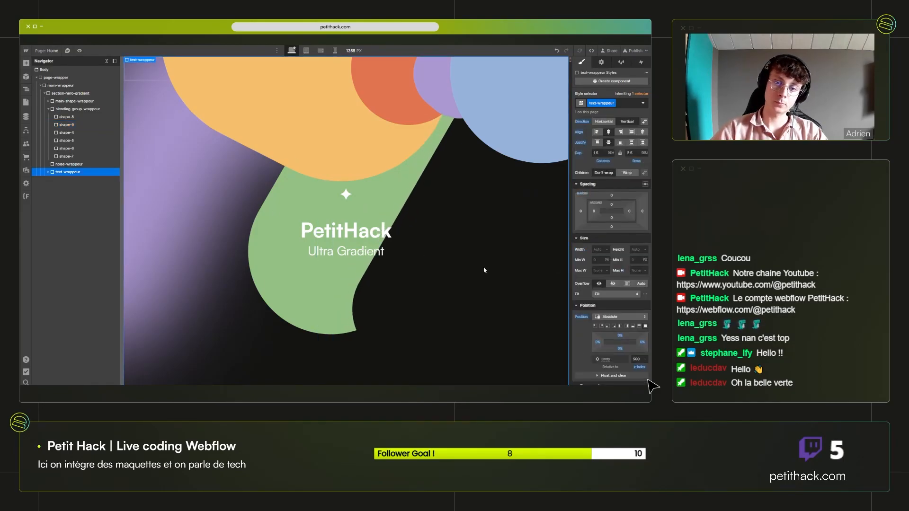
{"action": "left_click", "coordinate": [79, 51]}
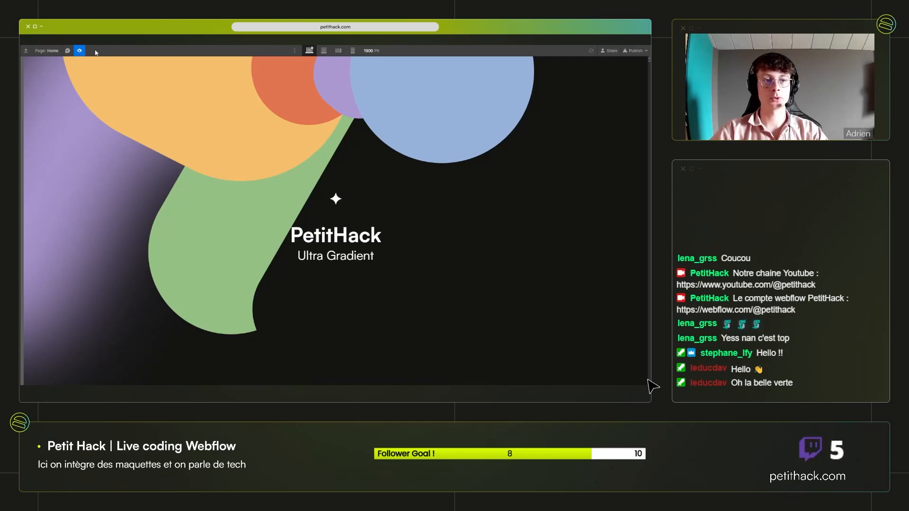
{"action": "left_click", "coordinate": [80, 50]}
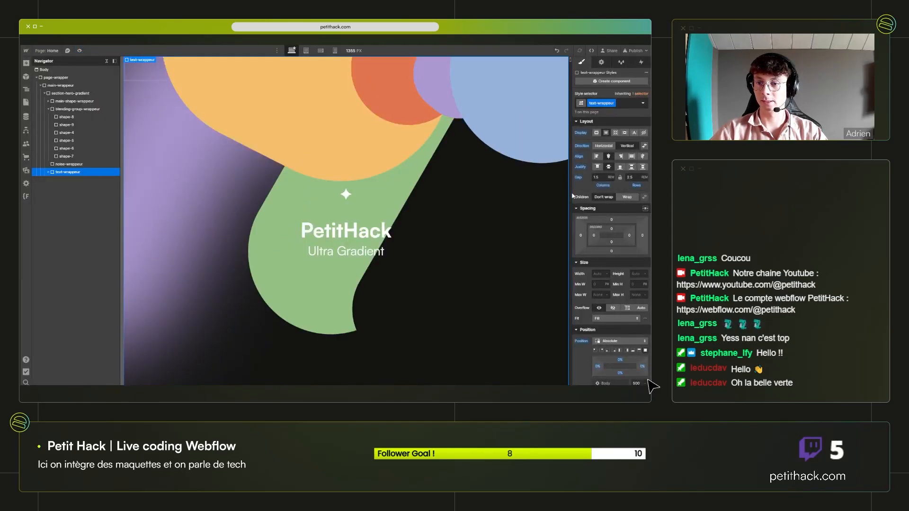
Apply a blur filter with a 120px radius to blending-group-wrappeur and collapse the group.
{"action": "left_click_drag", "start_coordinate": [573, 196], "coordinate": [643, 203]}
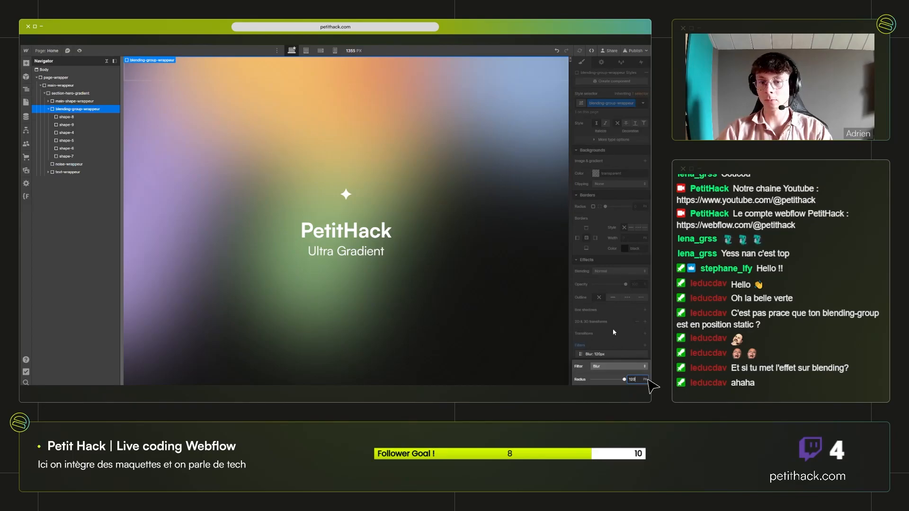
{"action": "left_click", "coordinate": [606, 333]}
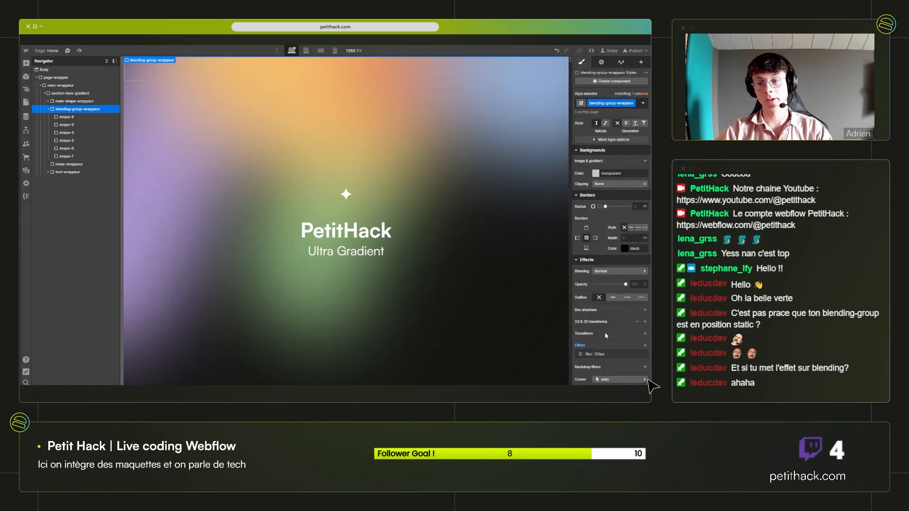
{"action": "left_click", "coordinate": [47, 109]}
{"action": "scroll", "coordinate": [612, 298], "scroll_direction": "up", "scroll_amount": 5}
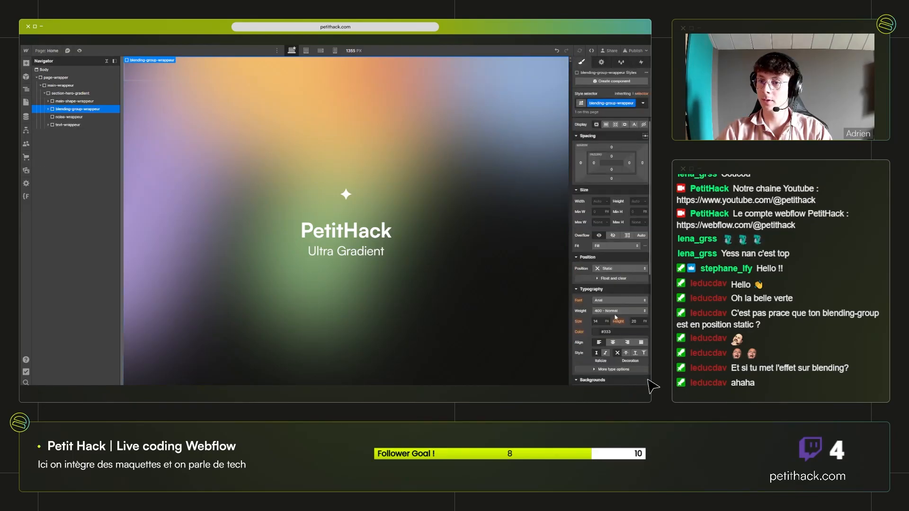
Expand the blending group again and shift shape-8 further right with its left offset.
{"action": "left_click", "coordinate": [72, 102]}
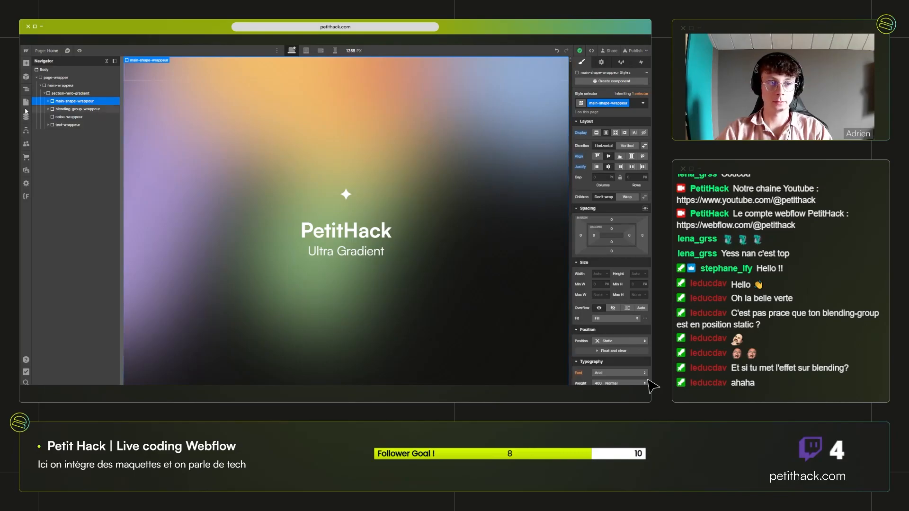
{"action": "left_click", "coordinate": [49, 109]}
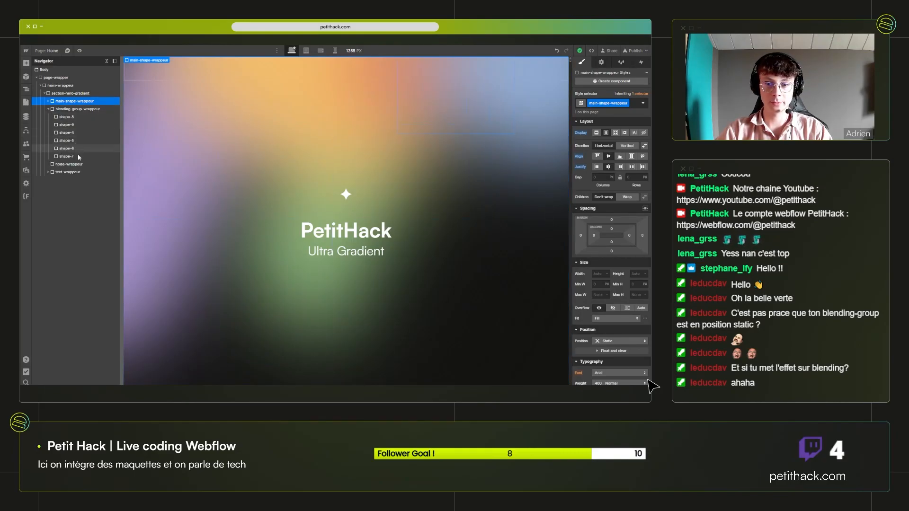
{"action": "left_click", "coordinate": [84, 117]}
{"action": "scroll", "coordinate": [601, 288], "scroll_direction": "down", "scroll_amount": 6}
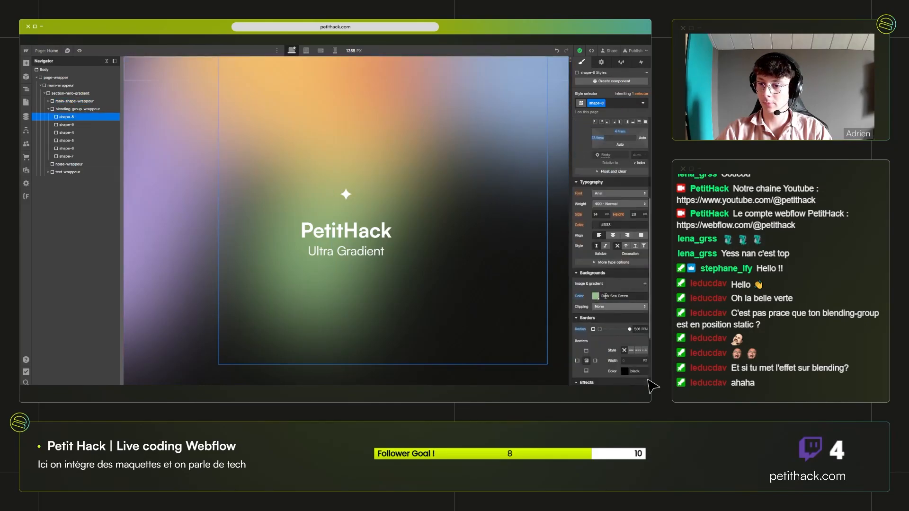
{"action": "scroll", "coordinate": [606, 294], "scroll_direction": "up", "scroll_amount": 6}
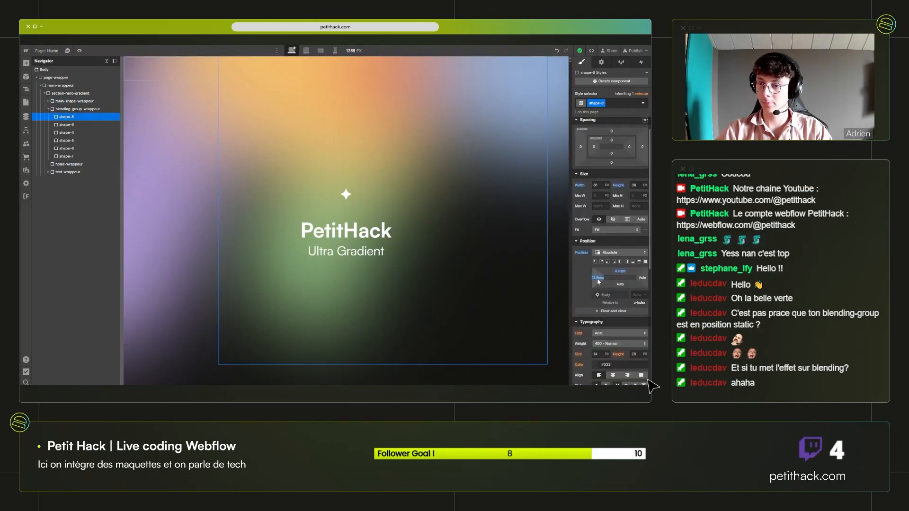
{"action": "left_click_drag", "start_coordinate": [597, 278], "coordinate": [630, 278]}
{"action": "left_click", "coordinate": [67, 125]}
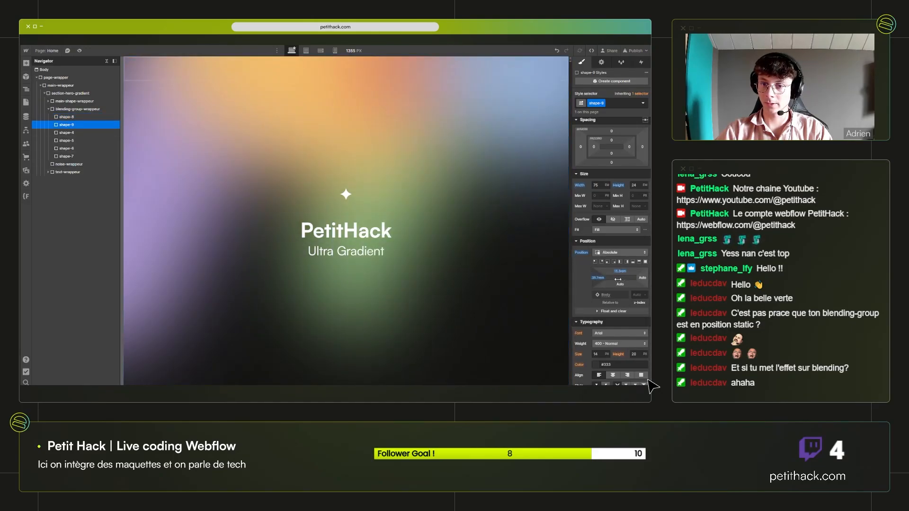
{"action": "left_click", "coordinate": [466, 241]}
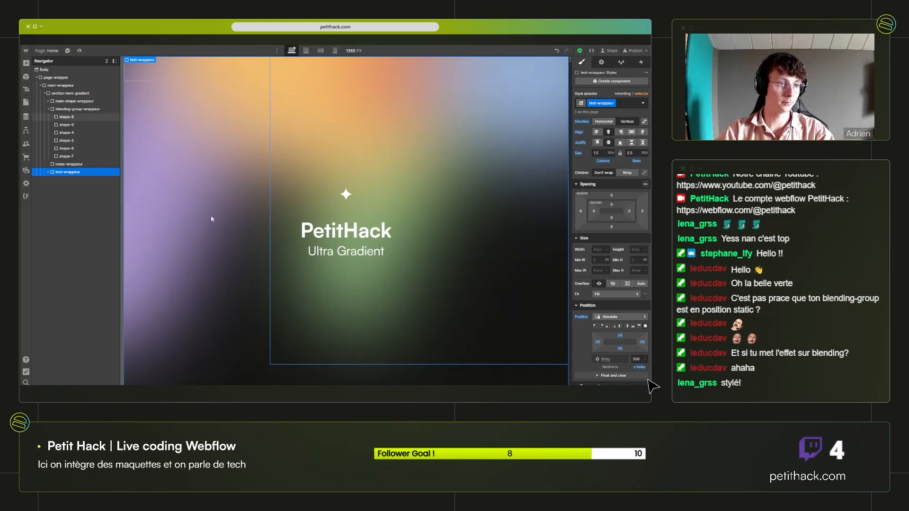
{"action": "scroll", "coordinate": [584, 377], "scroll_direction": "down", "scroll_amount": 10}
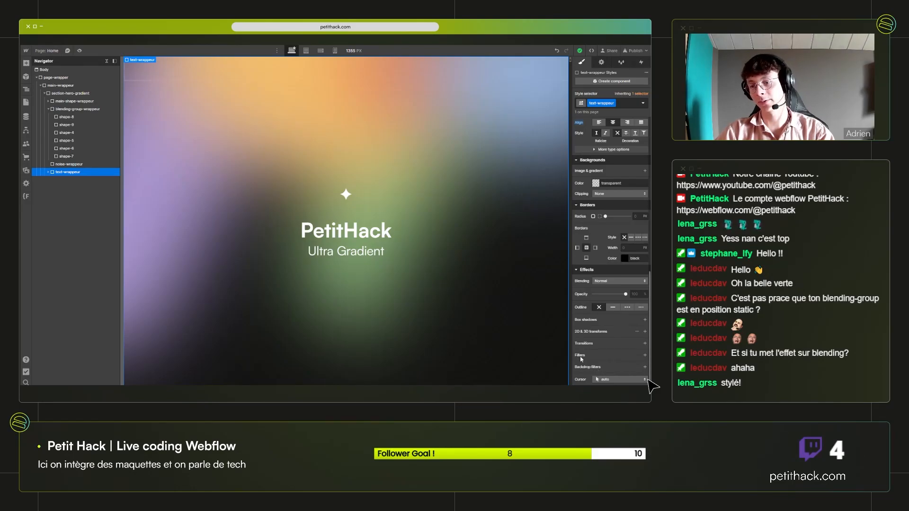
{"action": "left_click", "coordinate": [72, 110]}
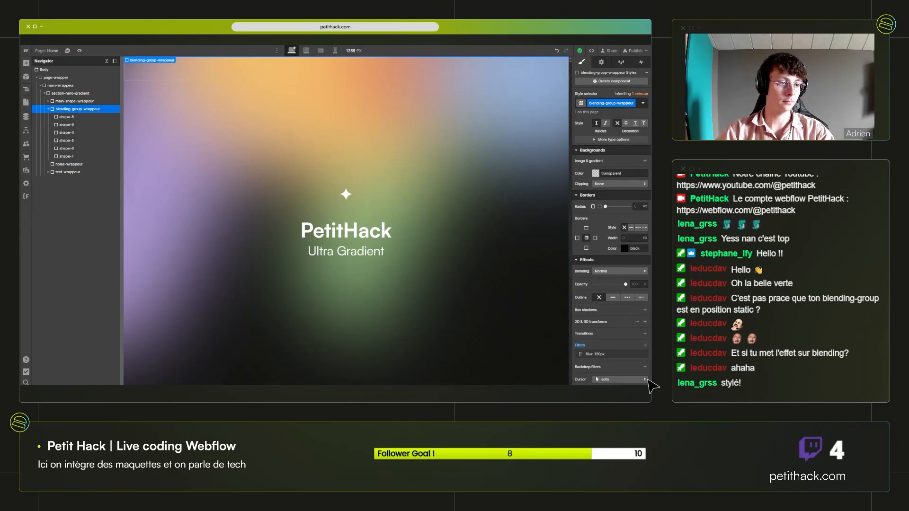
{"action": "left_click", "coordinate": [406, 237]}
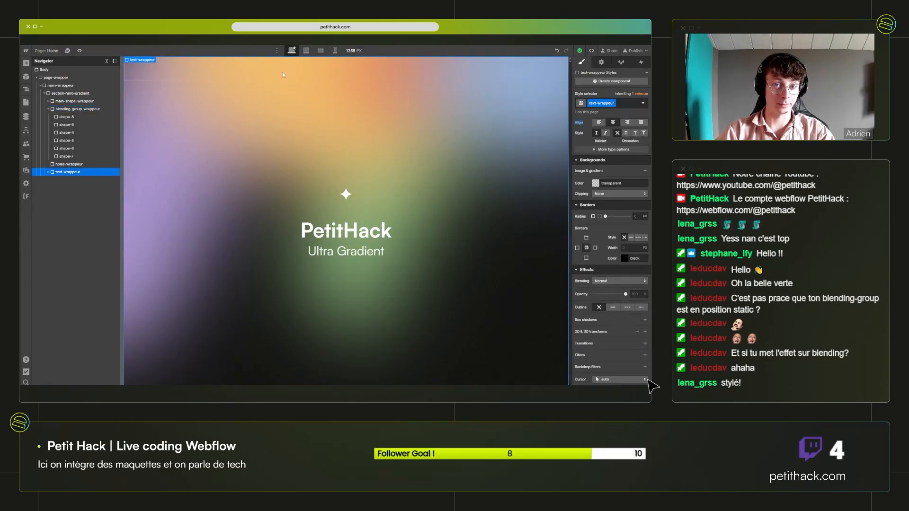
{"action": "left_click", "coordinate": [202, 159]}
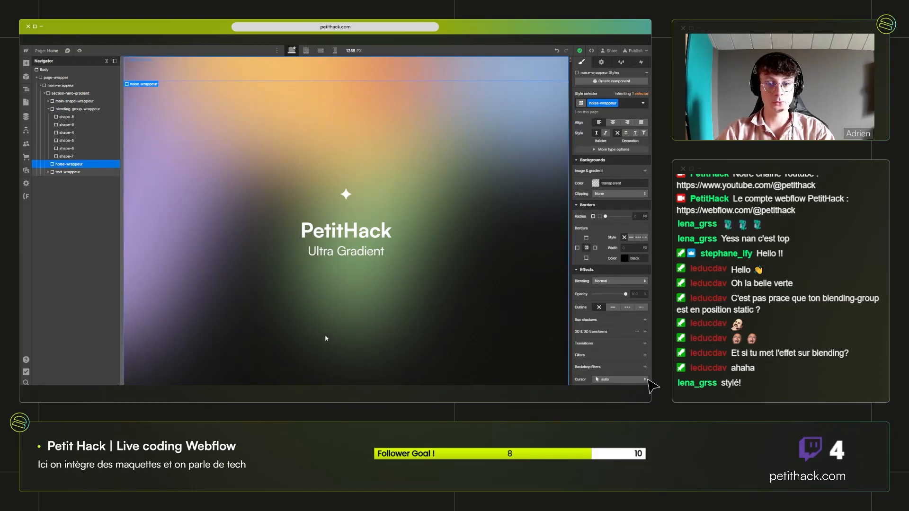
Set the blending mode of blending-group-wrappeur to Overlay and preview the page.
{"action": "left_click", "coordinate": [95, 109]}
{"action": "left_click", "coordinate": [613, 271]}
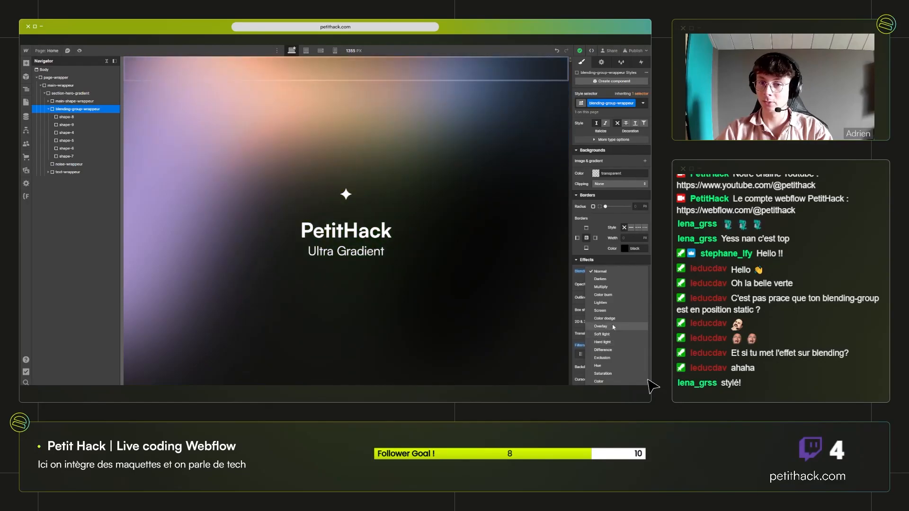
{"action": "left_click", "coordinate": [612, 326]}
{"action": "left_click", "coordinate": [501, 257]}
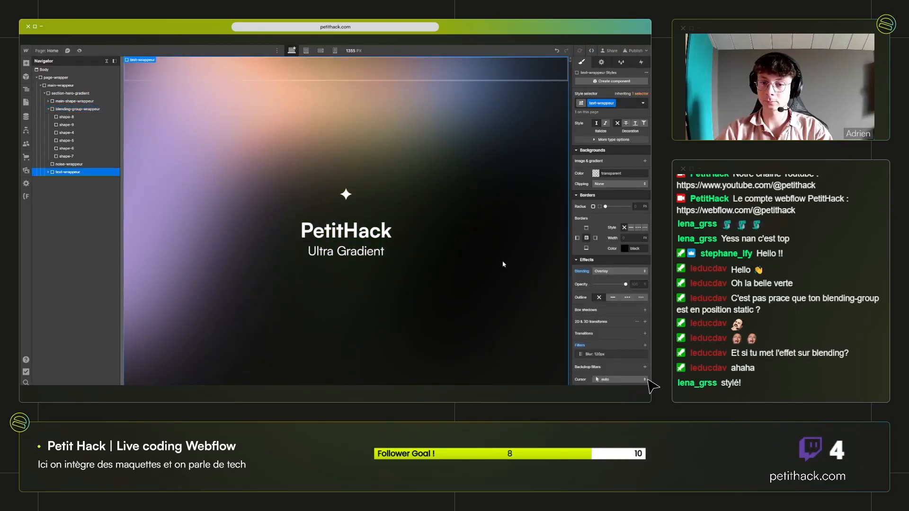
{"action": "key", "text": "ctrl+shift+p"}
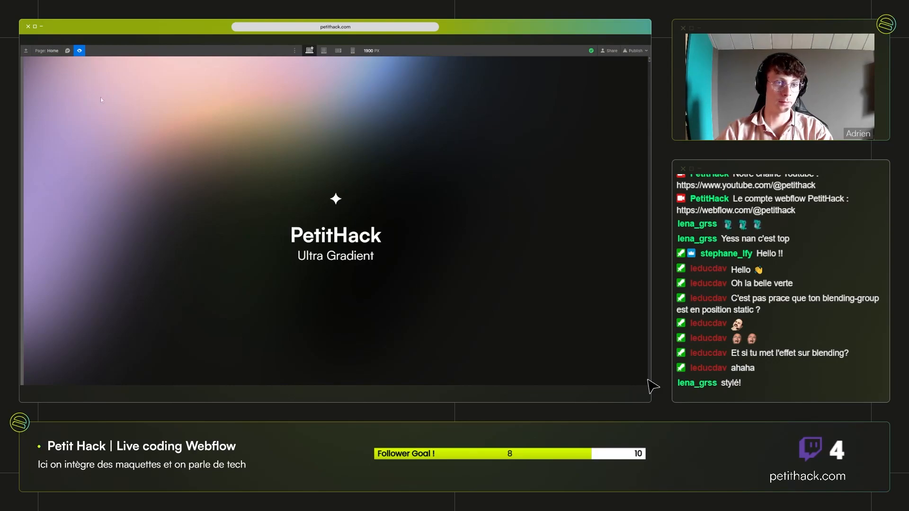
{"action": "left_click", "coordinate": [79, 51]}
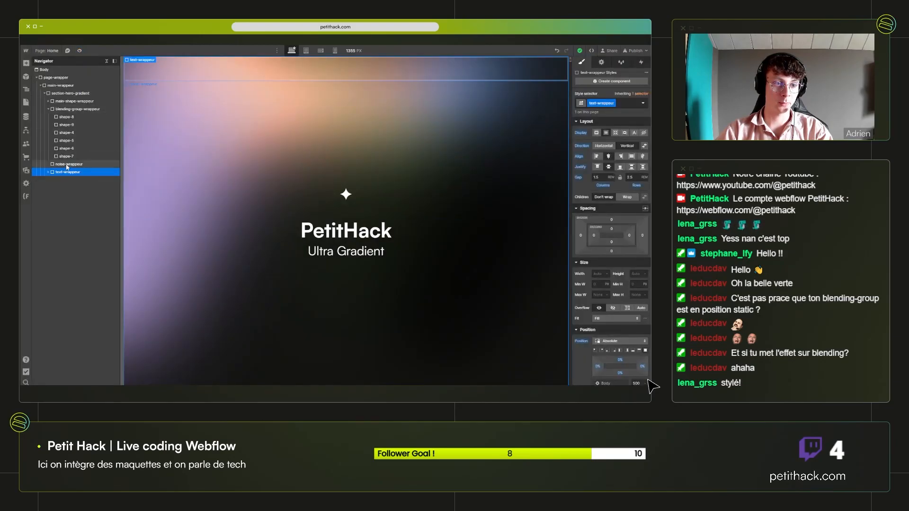
Move noise-wrappeur to the start of section-hero-gradient, above main-shape-wrappeur, with the blending group collapsed.
{"action": "left_click", "coordinate": [68, 166]}
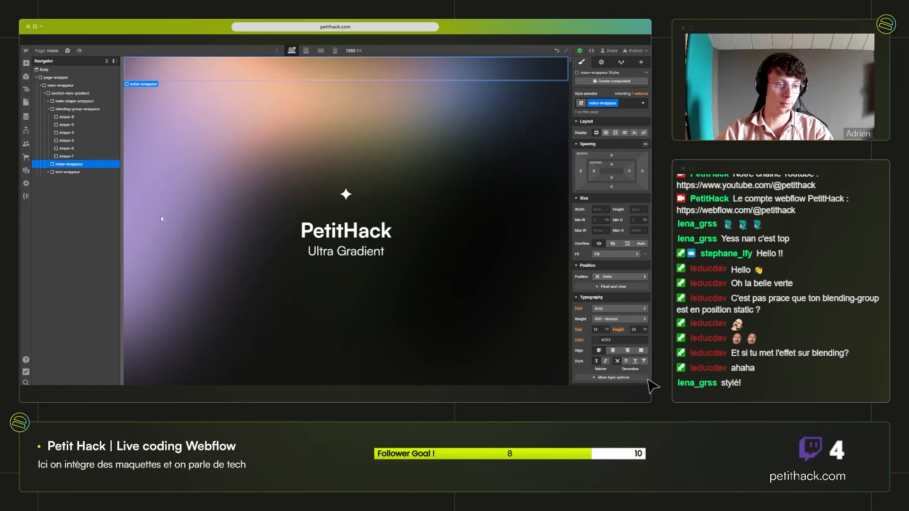
{"action": "left_click", "coordinate": [48, 109]}
{"action": "left_click_drag", "start_coordinate": [61, 122], "coordinate": [64, 102]}
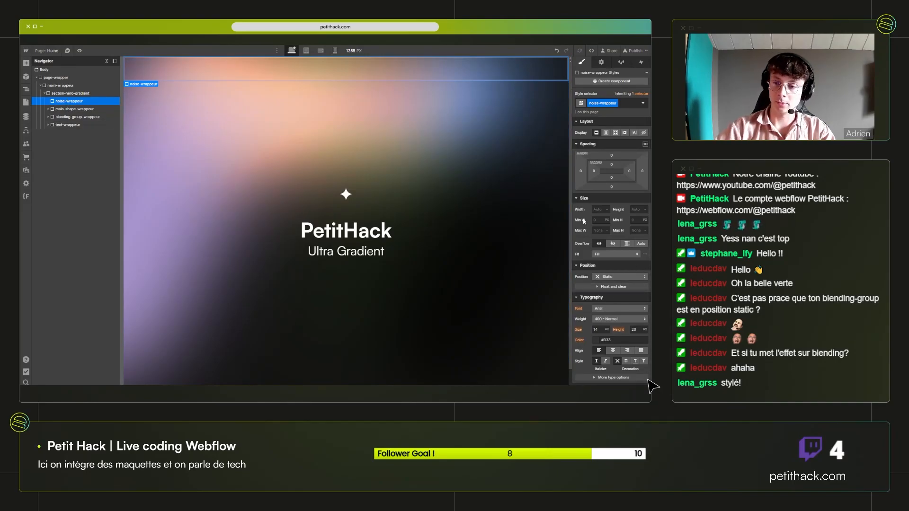
Add a background image to noise-wrappeur using the noise.gif asset.
{"action": "scroll", "coordinate": [590, 234], "scroll_direction": "down", "scroll_amount": 4}
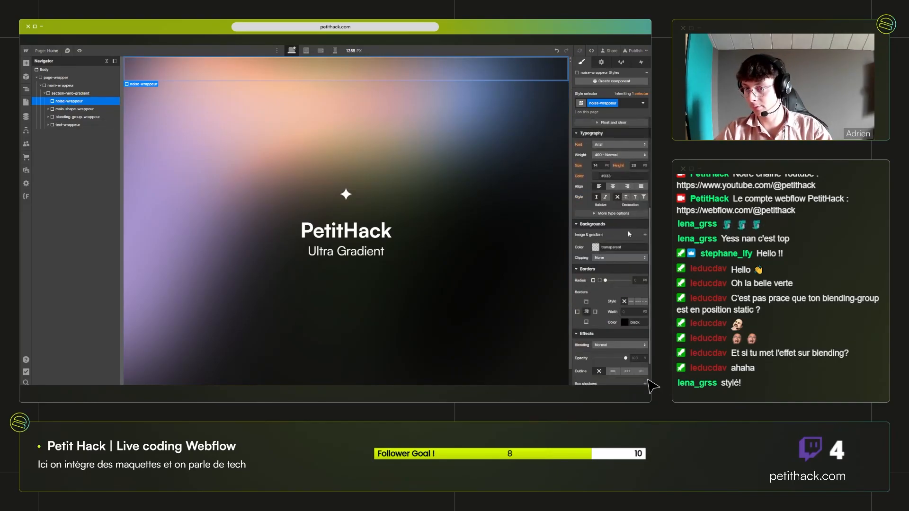
{"action": "left_click", "coordinate": [644, 234]}
{"action": "left_click", "coordinate": [601, 341]}
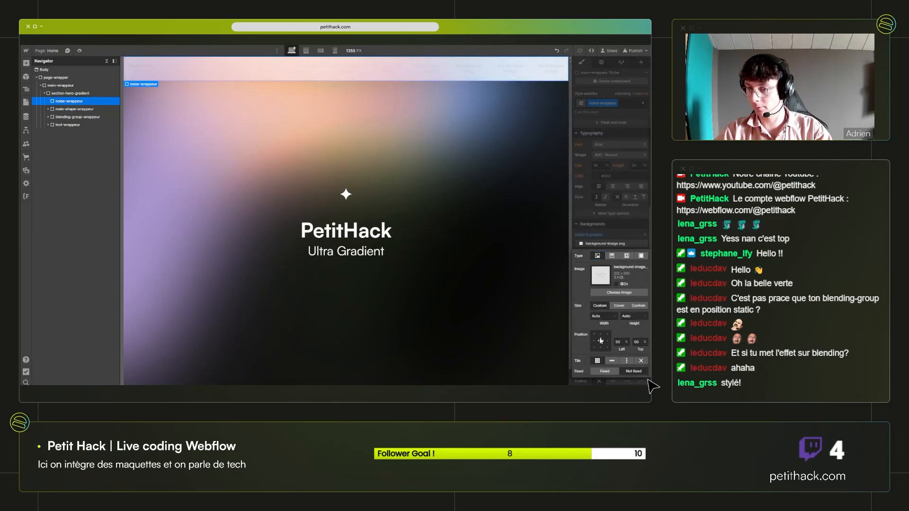
{"action": "left_click", "coordinate": [619, 293]}
{"action": "left_click", "coordinate": [57, 124]}
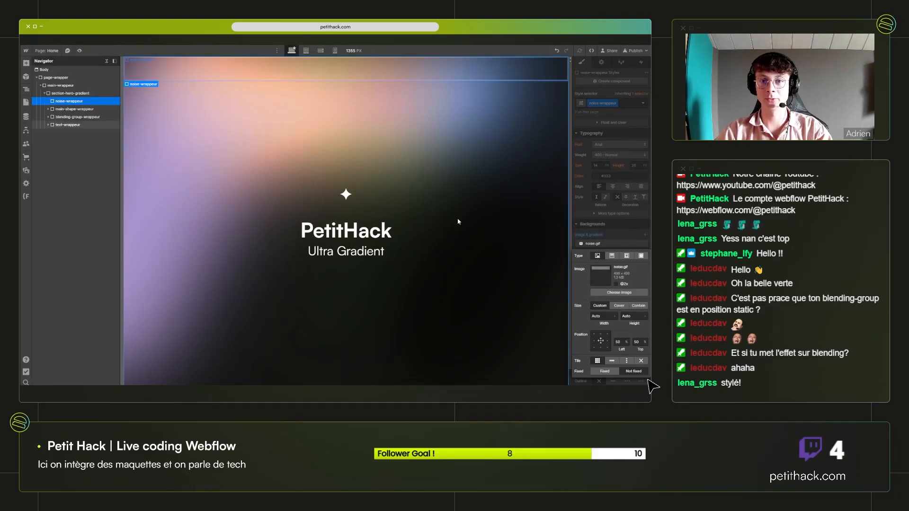
{"action": "left_click", "coordinate": [619, 211]}
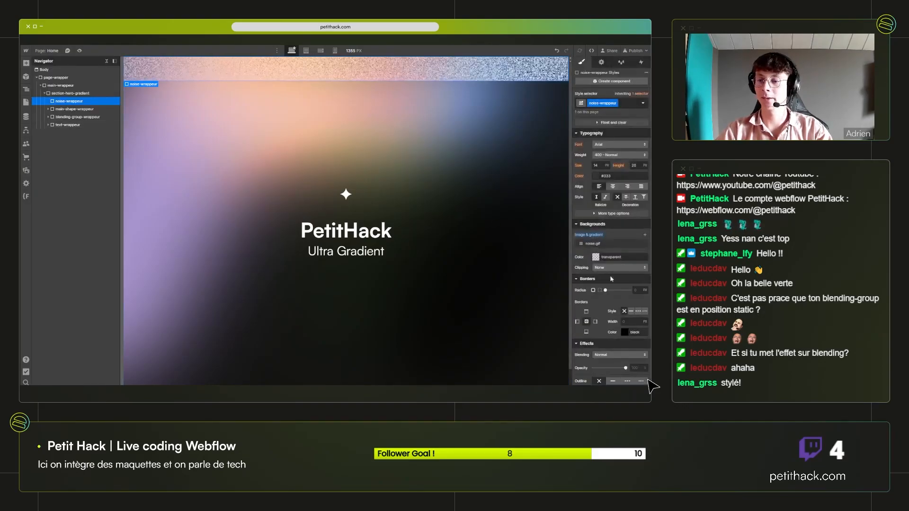
Set the opacity of noise-wrappeur to 7% and leave its blending mode on Normal.
{"action": "scroll", "coordinate": [610, 298], "scroll_direction": "down", "scroll_amount": 3}
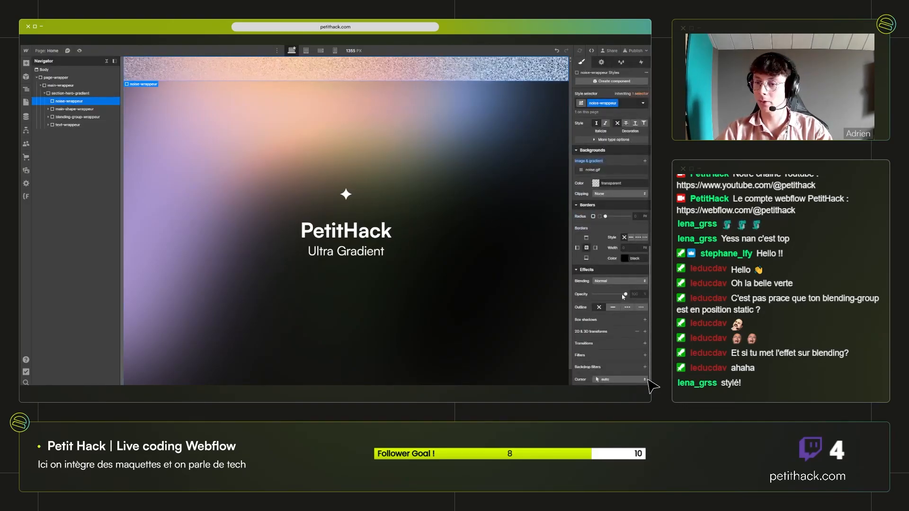
{"action": "left_click_drag", "start_coordinate": [625, 294], "coordinate": [595, 294]}
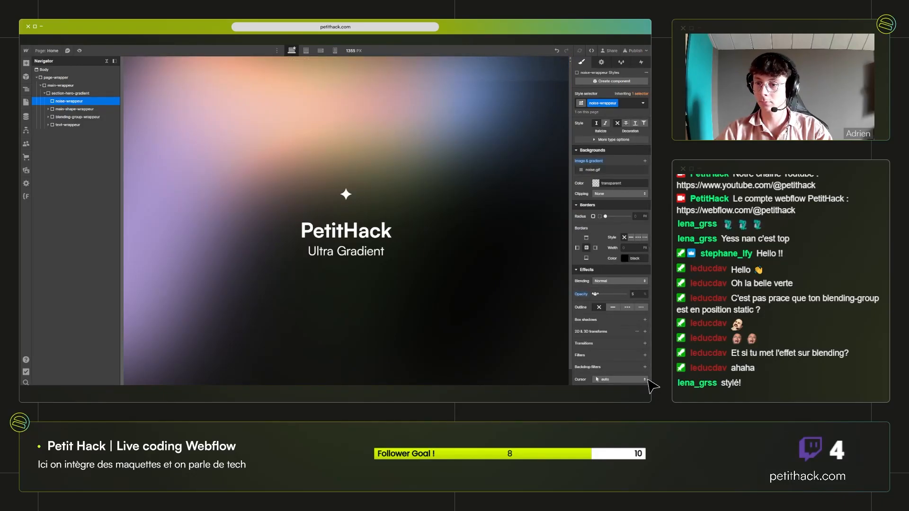
{"action": "left_click", "coordinate": [618, 281]}
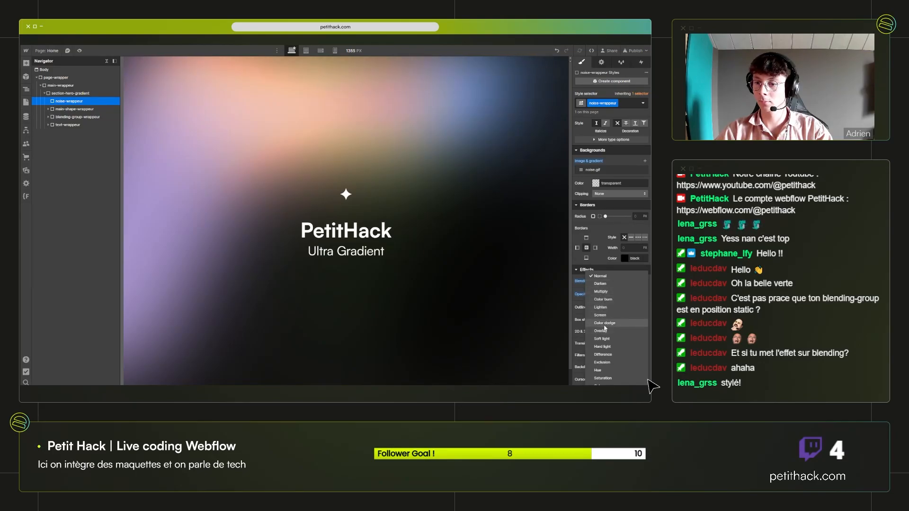
{"action": "left_click", "coordinate": [615, 276]}
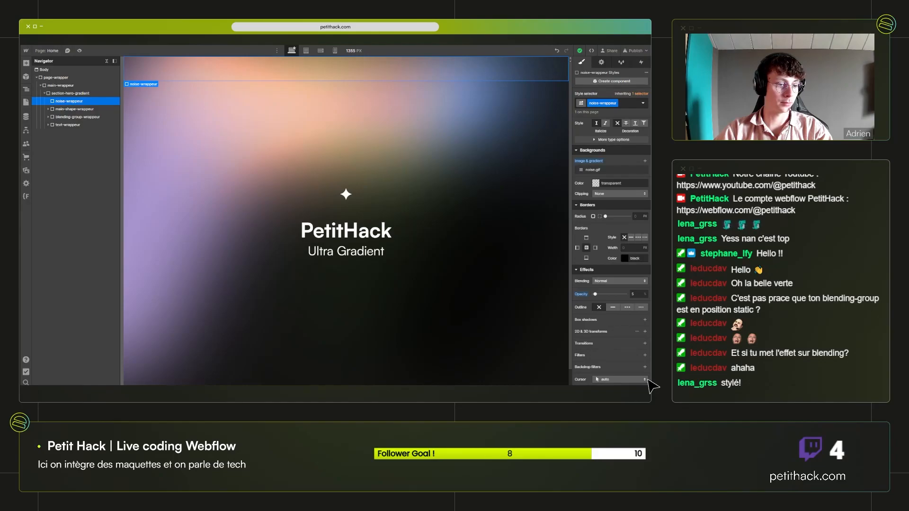
{"action": "left_click", "coordinate": [635, 293]}
{"action": "type", "text": "7"}
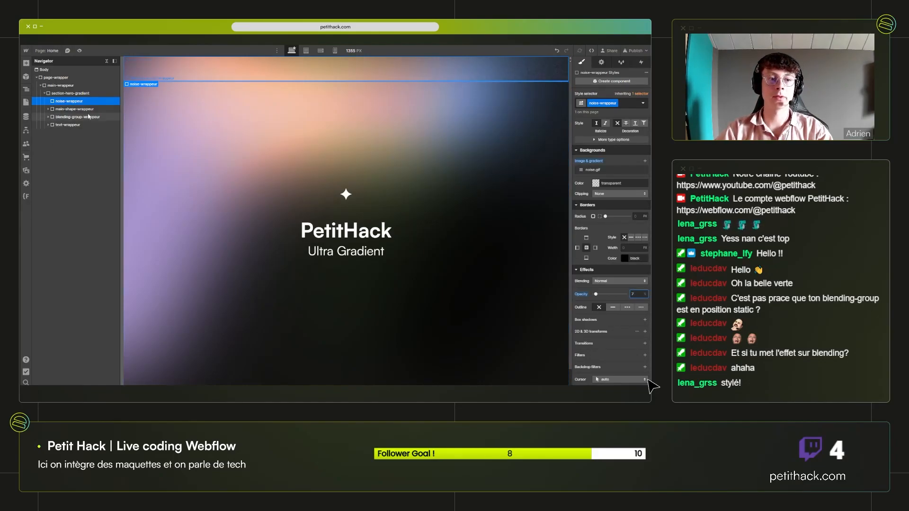
Size noise-wrappeur to a width of 100% and a height of 100vh, and check it on the canvas.
{"action": "scroll", "coordinate": [648, 252], "scroll_direction": "up", "scroll_amount": 5}
{"action": "scroll", "coordinate": [647, 252], "scroll_direction": "up", "scroll_amount": 3}
{"action": "left_click", "coordinate": [597, 209]}
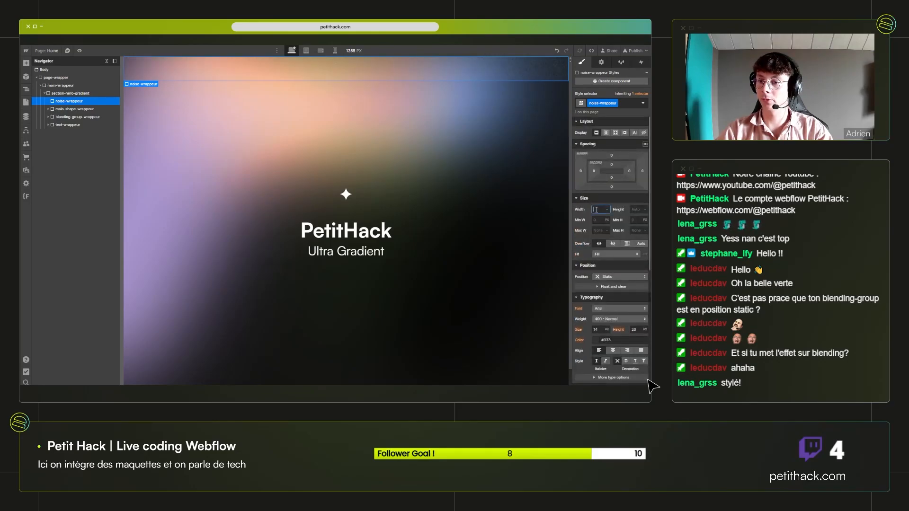
{"action": "type", "text": "100%"}
{"action": "key", "text": "Return"}
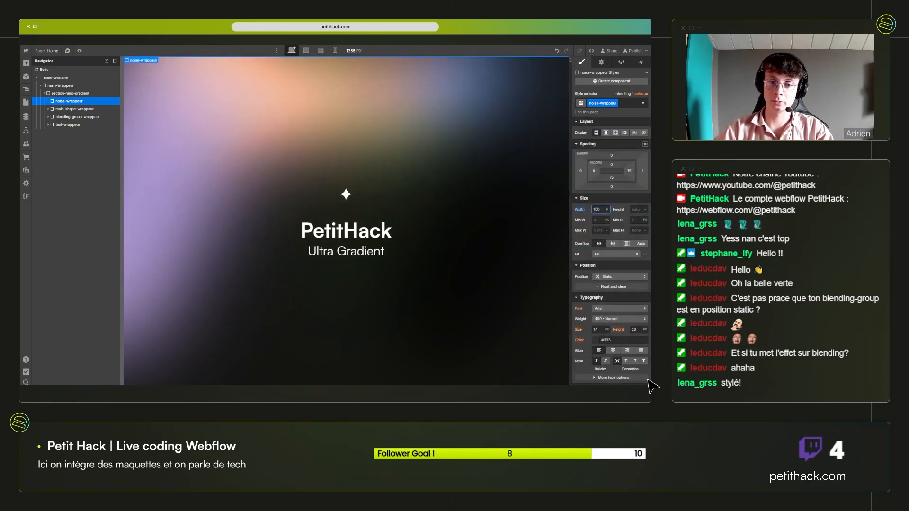
{"action": "left_click", "coordinate": [641, 209]}
{"action": "type", "text": "100"}
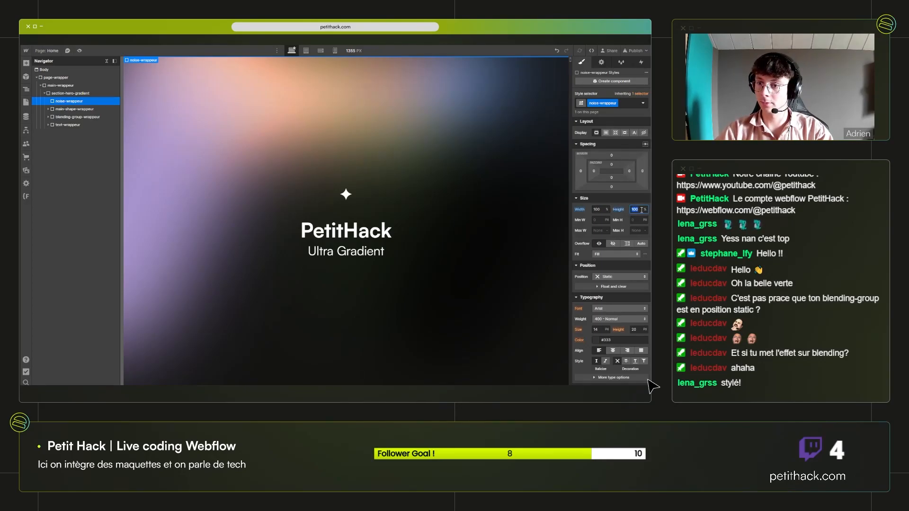
{"action": "type", "text": "vh"}
{"action": "key", "text": "Return"}
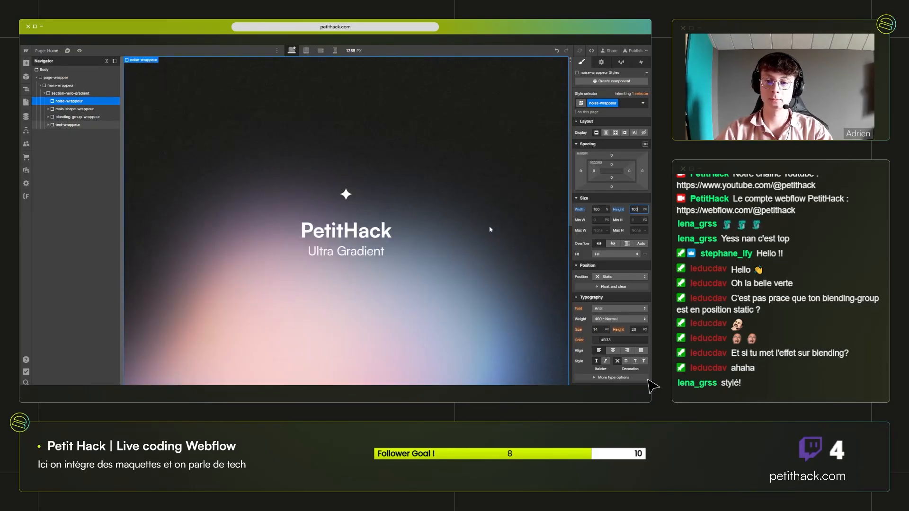
{"action": "scroll", "coordinate": [491, 230], "scroll_direction": "down", "scroll_amount": 7}
{"action": "scroll", "coordinate": [490, 272], "scroll_direction": "up", "scroll_amount": 6}
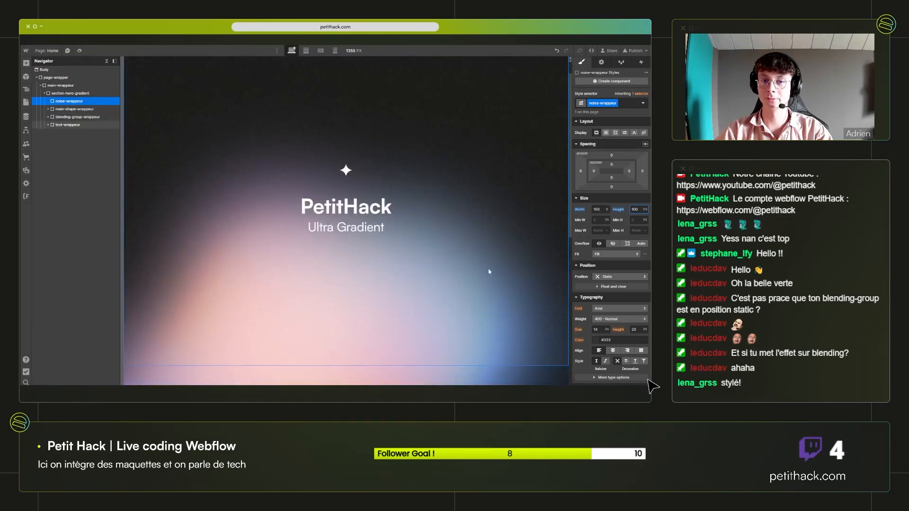
{"action": "scroll", "coordinate": [489, 272], "scroll_direction": "up", "scroll_amount": 1}
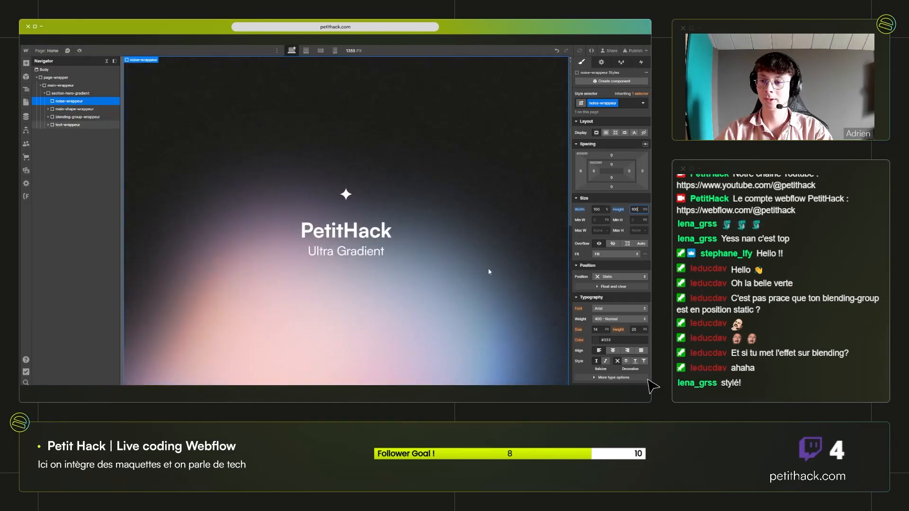
Set the position of noise-wrappeur to Absolute so the noise overlays the gradient.
{"action": "left_click", "coordinate": [615, 277]}
{"action": "left_click", "coordinate": [614, 293]}
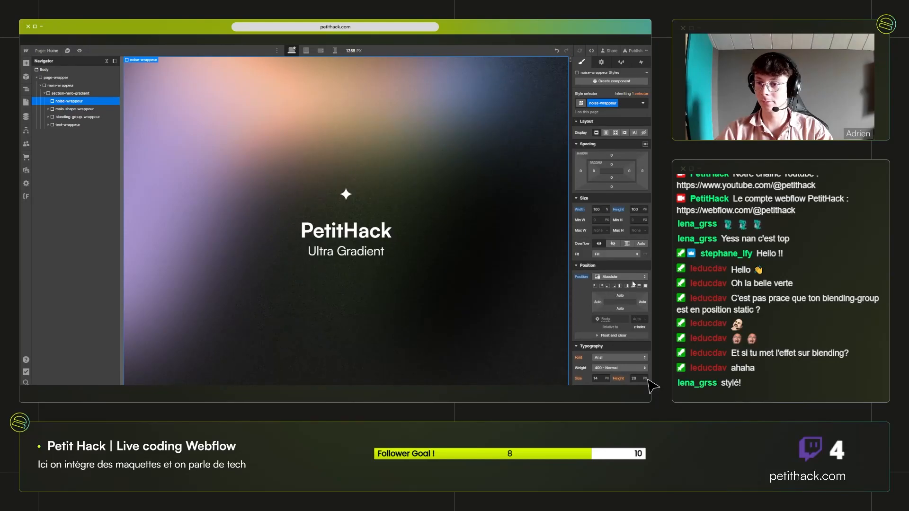
{"action": "scroll", "coordinate": [616, 284], "scroll_direction": "down", "scroll_amount": 10}
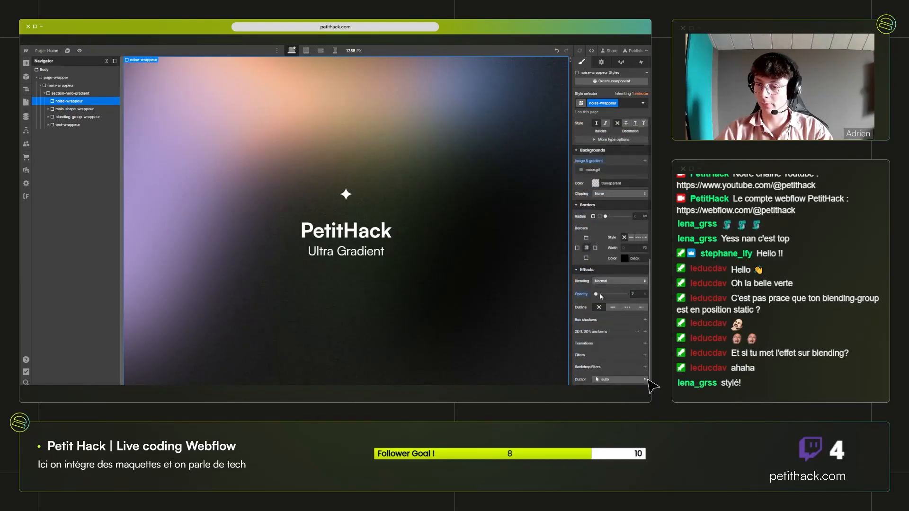
{"action": "left_click", "coordinate": [605, 282]}
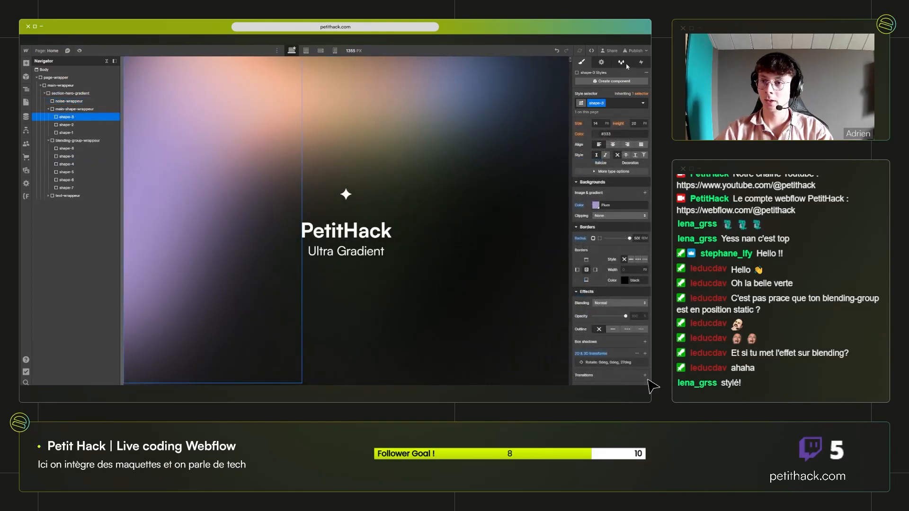
Open the interactions settings and add a Scroll into view element trigger.
{"action": "left_click", "coordinate": [638, 64]}
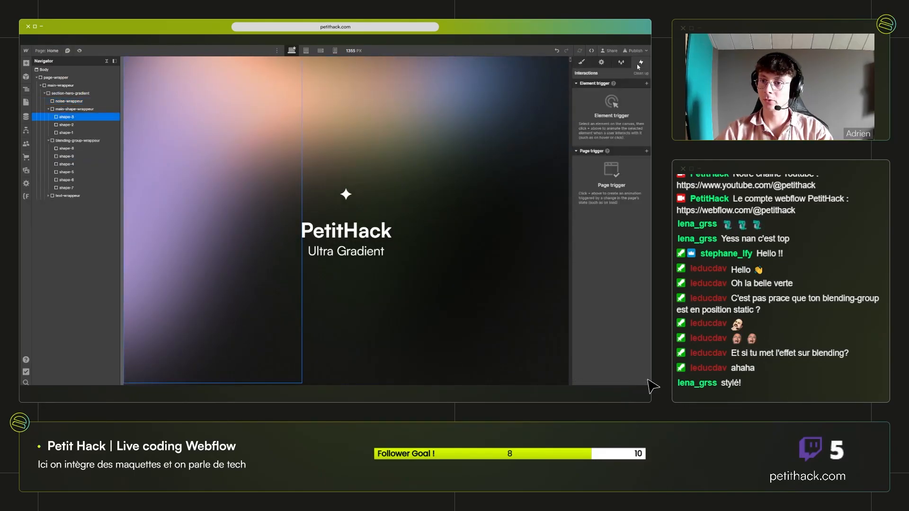
{"action": "left_click", "coordinate": [450, 200]}
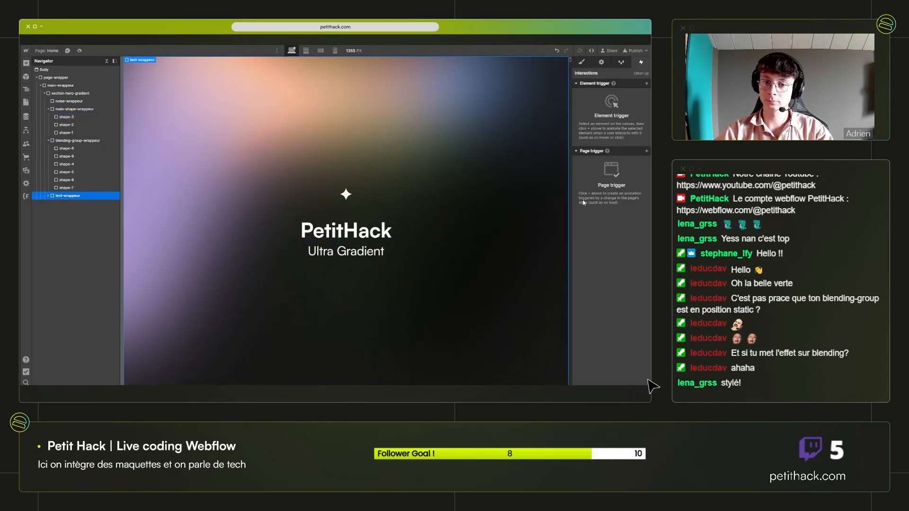
{"action": "left_click", "coordinate": [648, 83]}
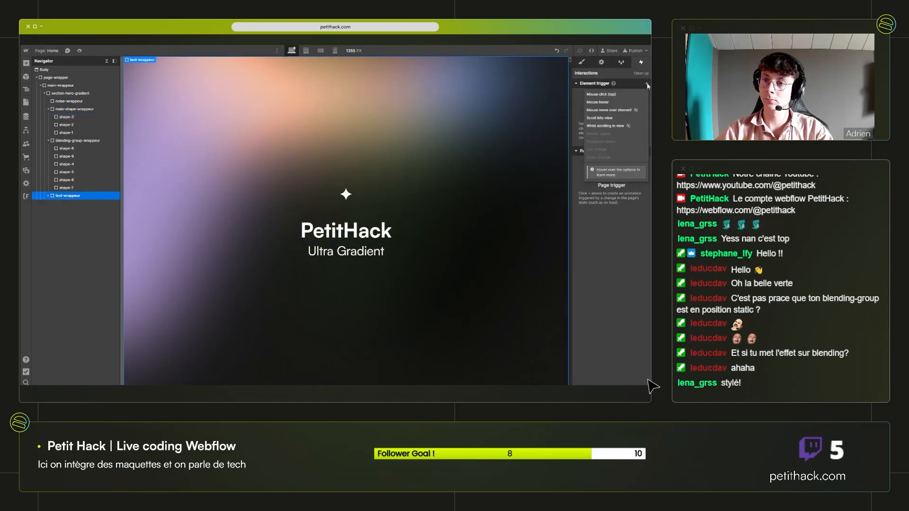
{"action": "left_click", "coordinate": [623, 235]}
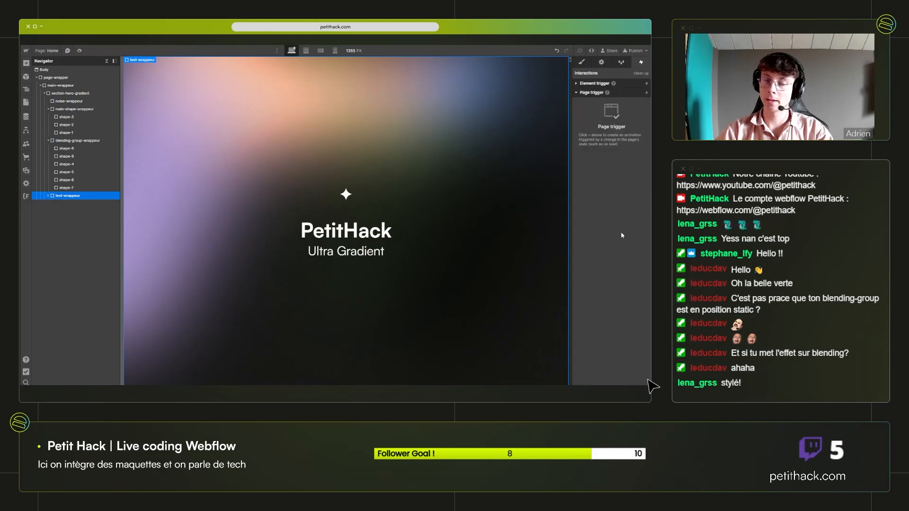
{"action": "left_click", "coordinate": [631, 85]}
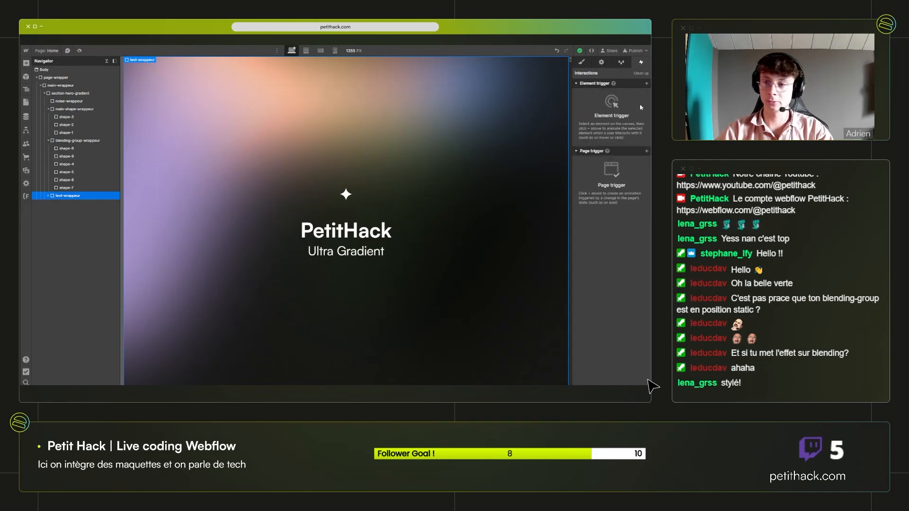
{"action": "left_click", "coordinate": [631, 83]}
{"action": "left_click", "coordinate": [647, 83]}
{"action": "left_click", "coordinate": [618, 84]}
{"action": "left_click", "coordinate": [646, 83]}
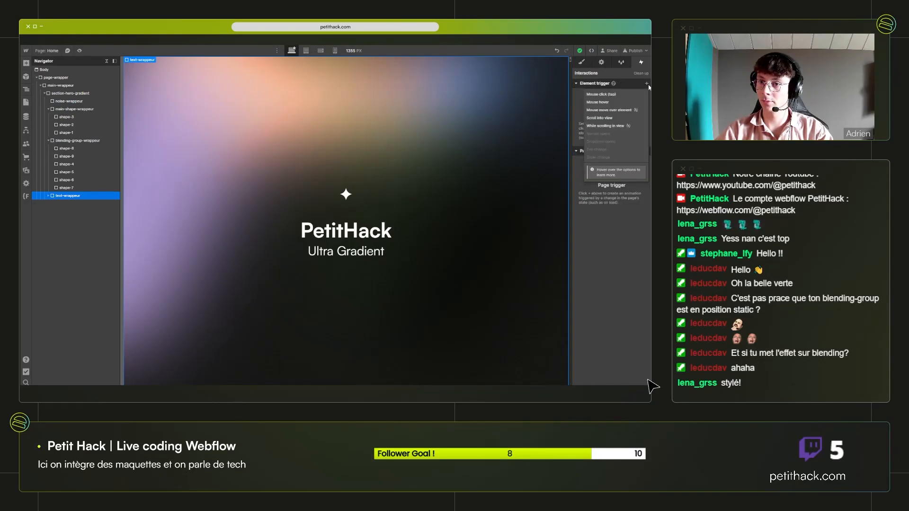
{"action": "left_click", "coordinate": [602, 118]}
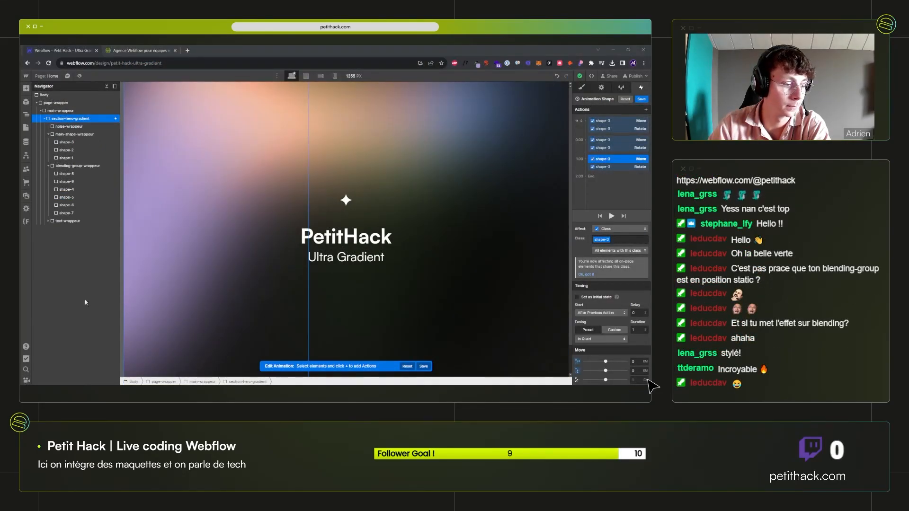
Select shape-3's last Move action in Animation Shape and play the animation.
{"action": "left_click", "coordinate": [619, 185]}
{"action": "left_click", "coordinate": [622, 159]}
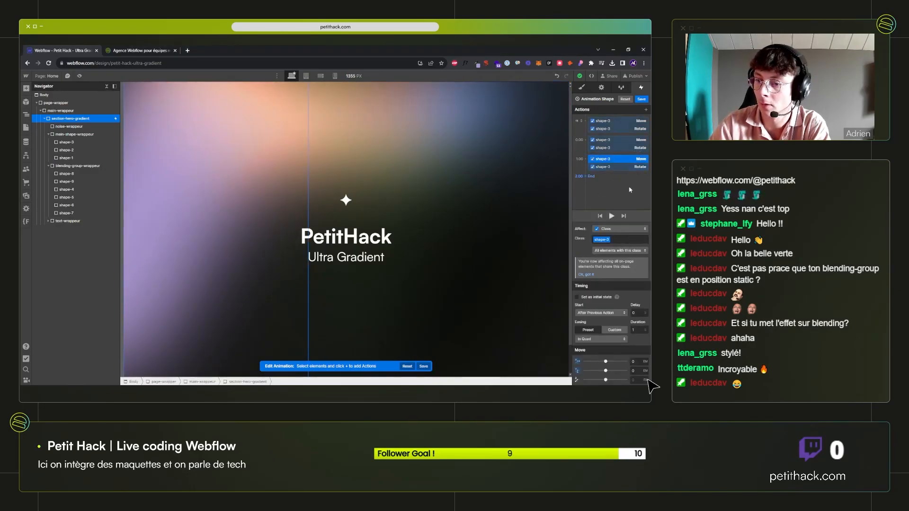
{"action": "left_click", "coordinate": [612, 216]}
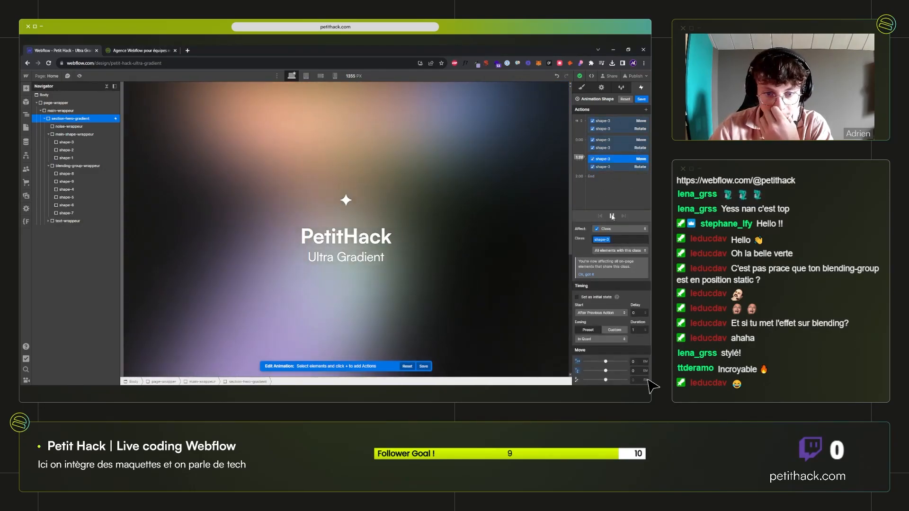
Set the Z rotation of shape-3's last Rotate action to 180 degrees and save the animation.
{"action": "left_click", "coordinate": [616, 167]}
{"action": "left_click", "coordinate": [633, 379]}
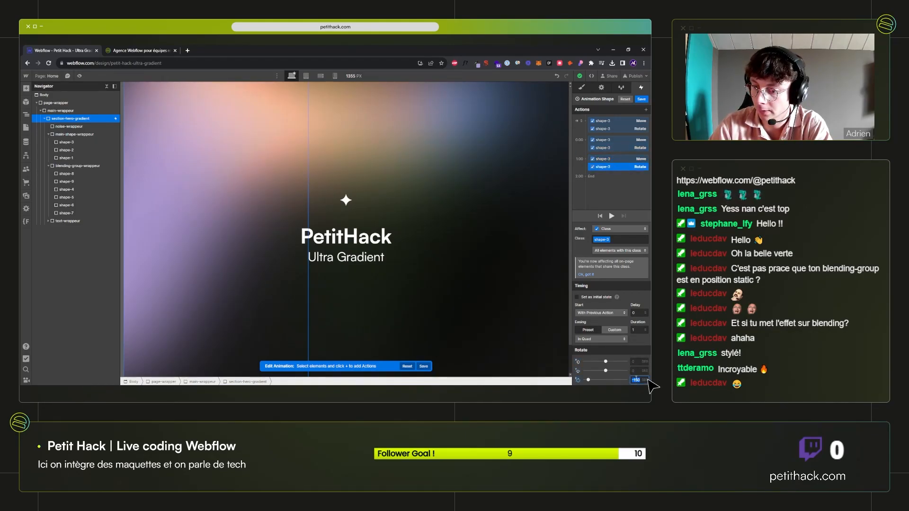
{"action": "type", "text": "180"}
{"action": "key", "text": "Return"}
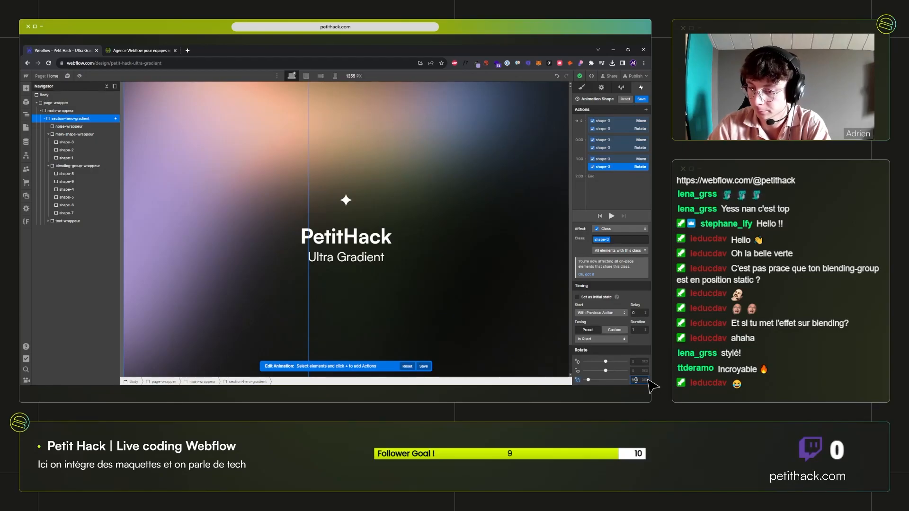
{"action": "left_click", "coordinate": [642, 99]}
Preview Animation Shape from the Scroll into view trigger and reopen its list of actions.
{"action": "left_click", "coordinate": [603, 185]}
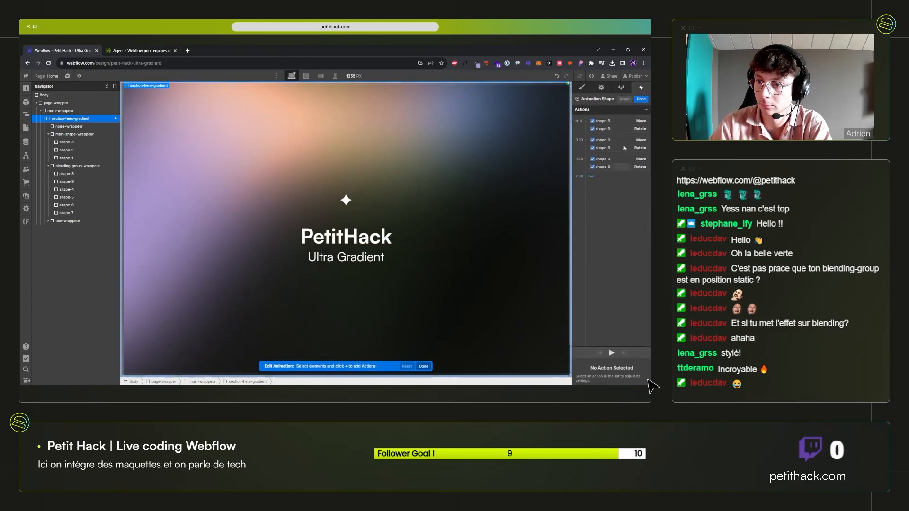
{"action": "left_click", "coordinate": [641, 185]}
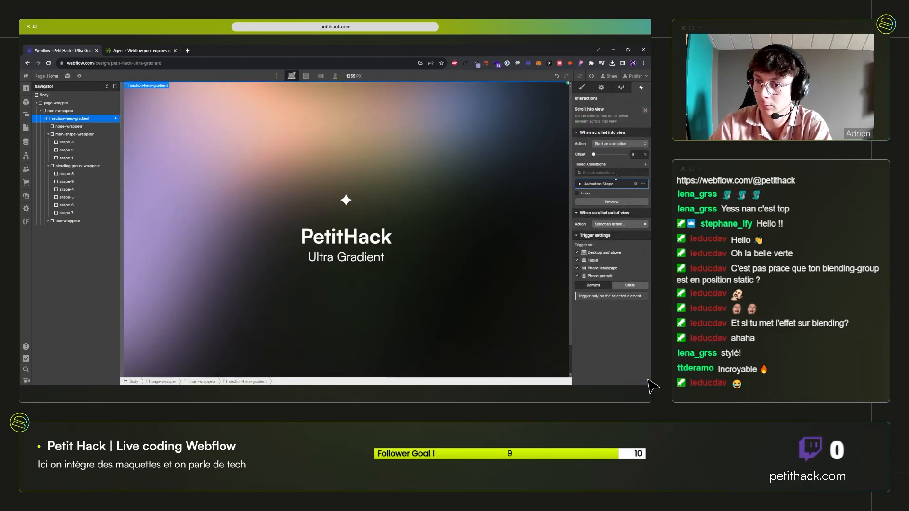
{"action": "left_click", "coordinate": [612, 202]}
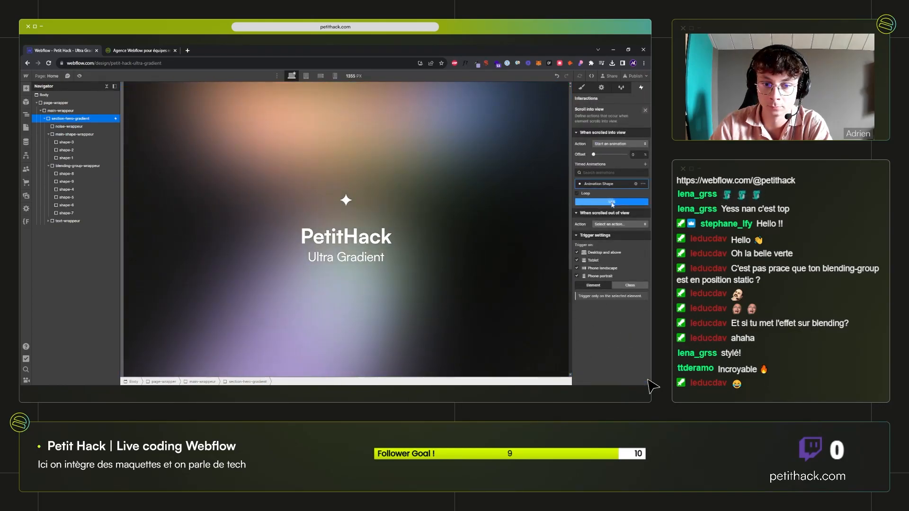
{"action": "left_click", "coordinate": [611, 185]}
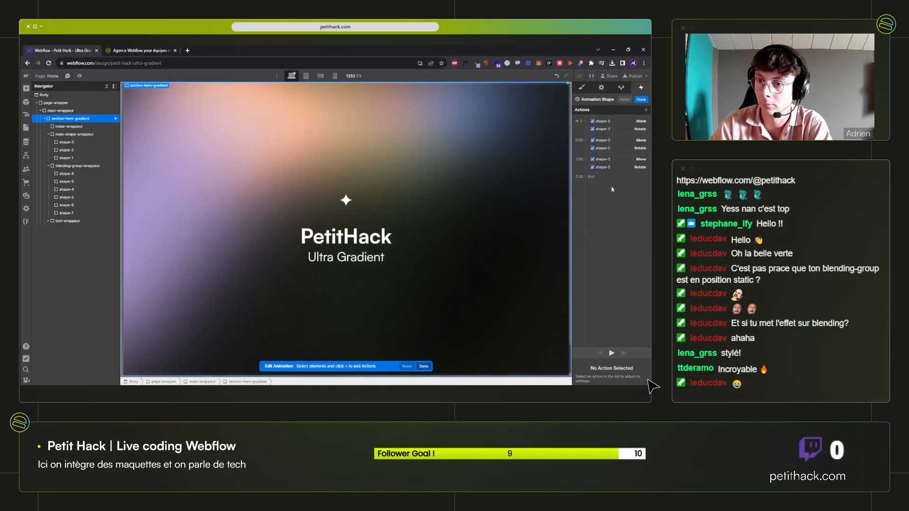
Set the Z rotation of shape-3's last Rotate action to -180 degrees and play the animation.
{"action": "left_click", "coordinate": [615, 167]}
{"action": "double_click", "coordinate": [635, 380]}
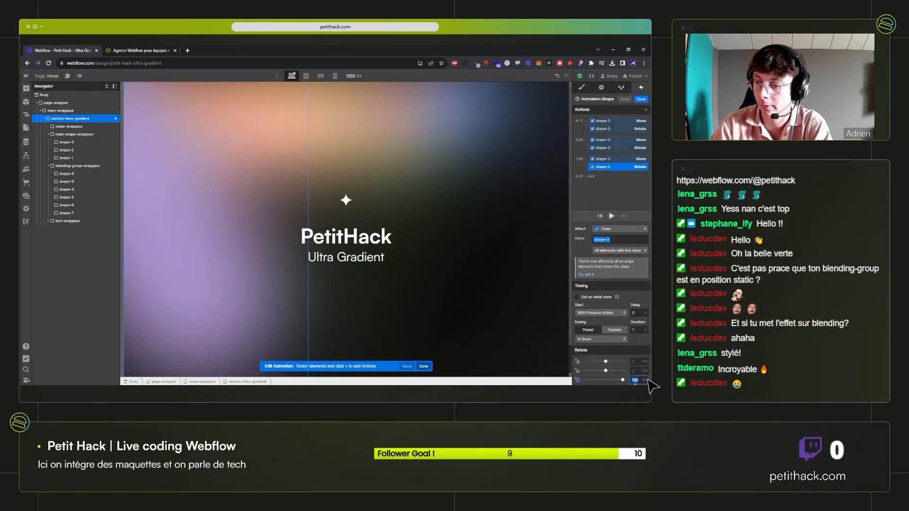
{"action": "type", "text": "-150"}
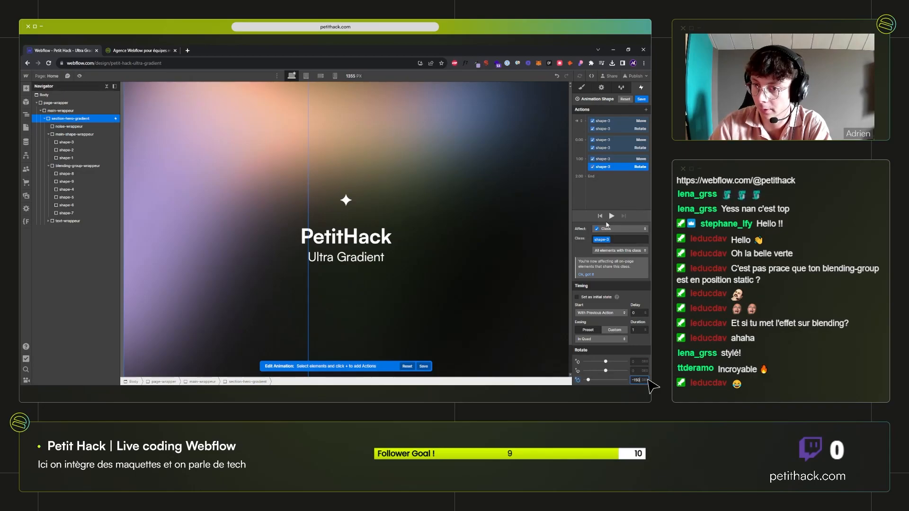
{"action": "left_click", "coordinate": [612, 216]}
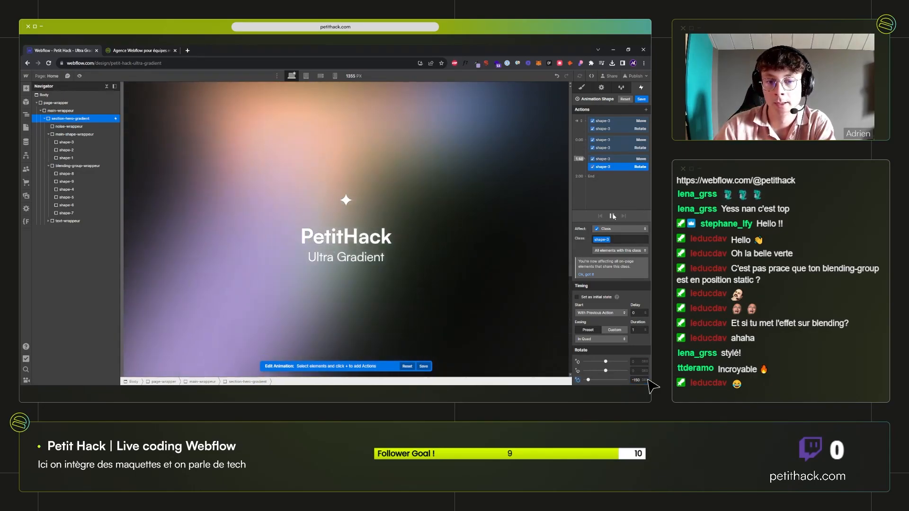
Set the duration of shape-3's second Move and Rotate actions to 5 seconds.
{"action": "left_click", "coordinate": [626, 122]}
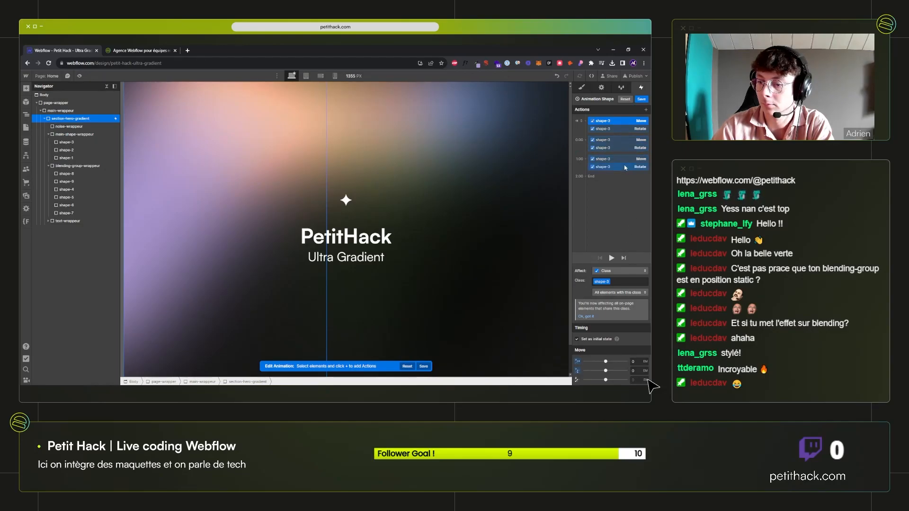
{"action": "left_click", "coordinate": [625, 141]}
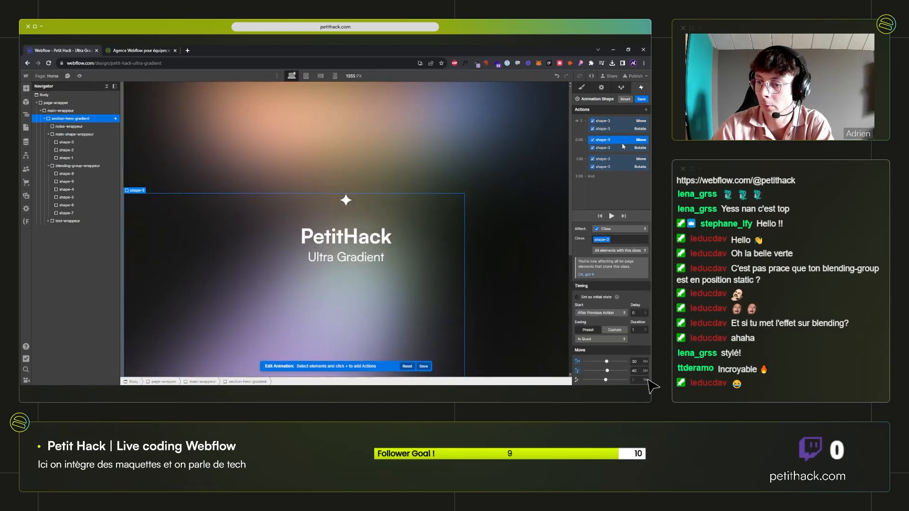
{"action": "left_click", "coordinate": [638, 331]}
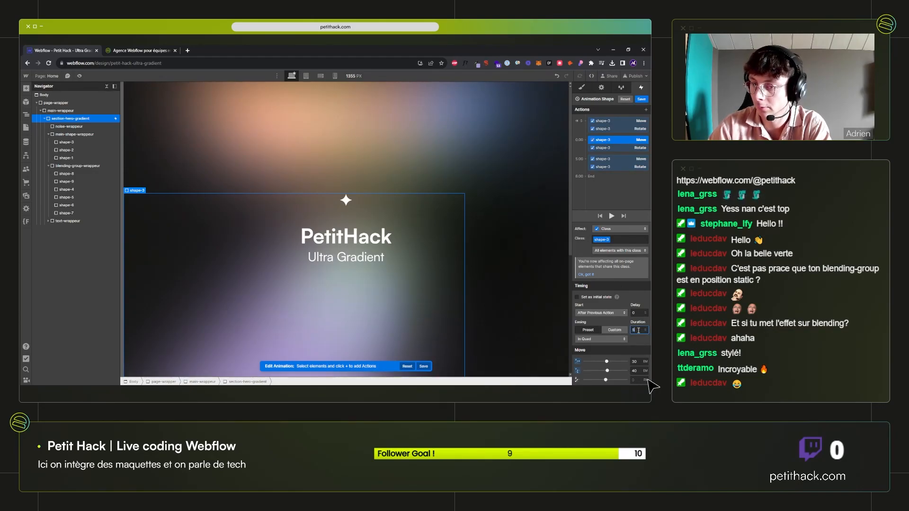
{"action": "left_click", "coordinate": [629, 147]}
{"action": "left_click", "coordinate": [635, 330]}
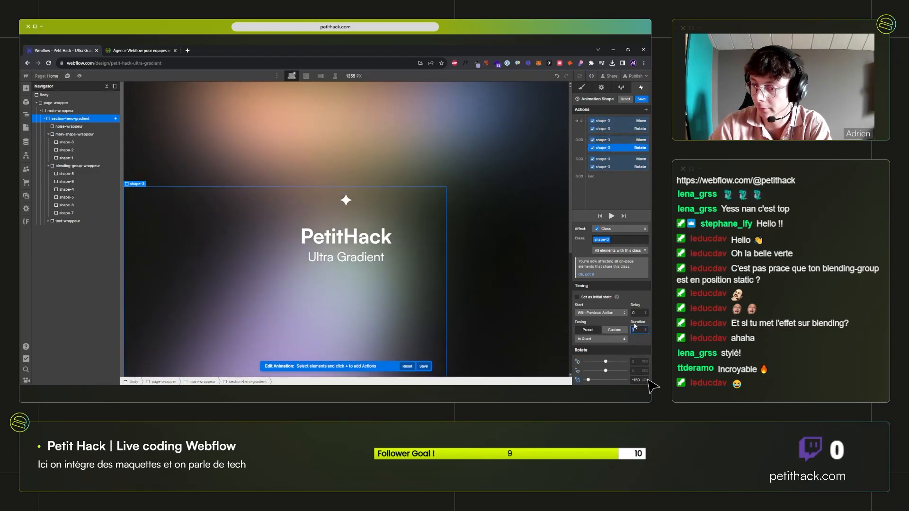
Set the duration of shape-3's last Move and Rotate actions to 5 seconds and play the animation.
{"action": "left_click", "coordinate": [618, 159]}
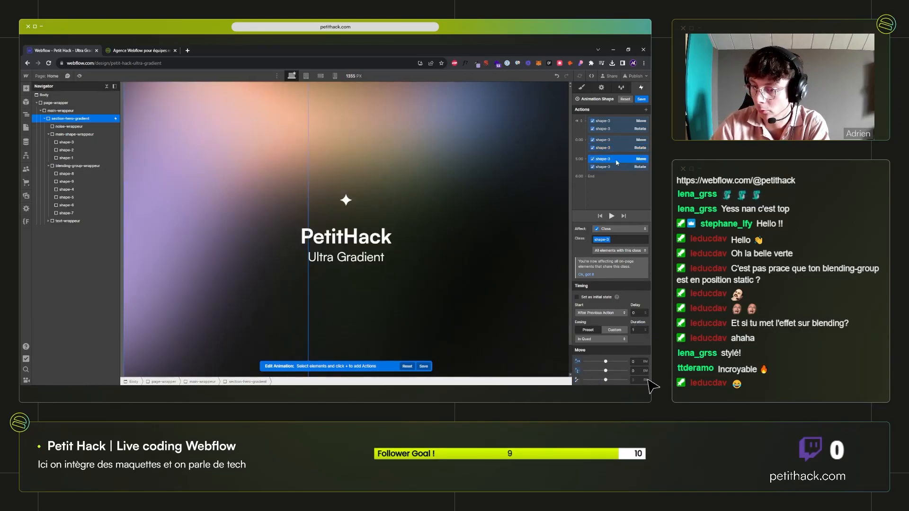
{"action": "left_click", "coordinate": [639, 331]}
{"action": "left_click", "coordinate": [618, 167]}
{"action": "left_click", "coordinate": [637, 330]}
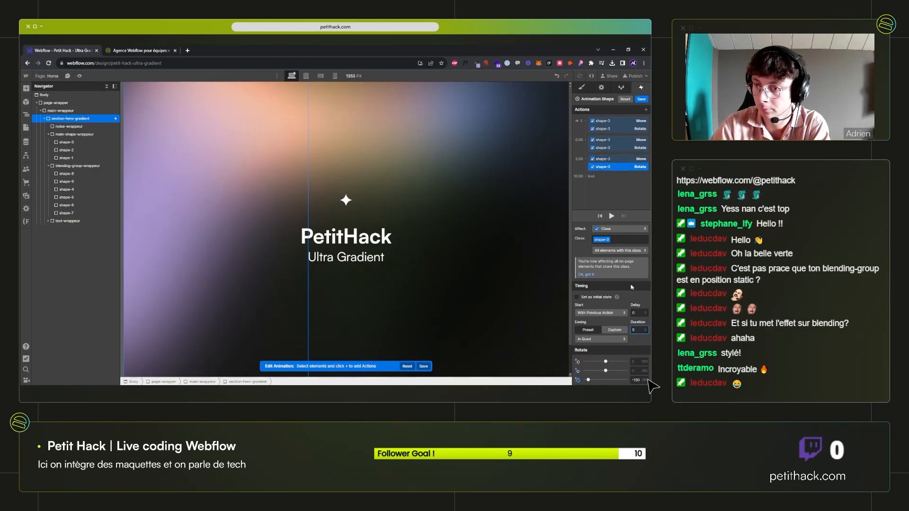
{"action": "left_click", "coordinate": [611, 216]}
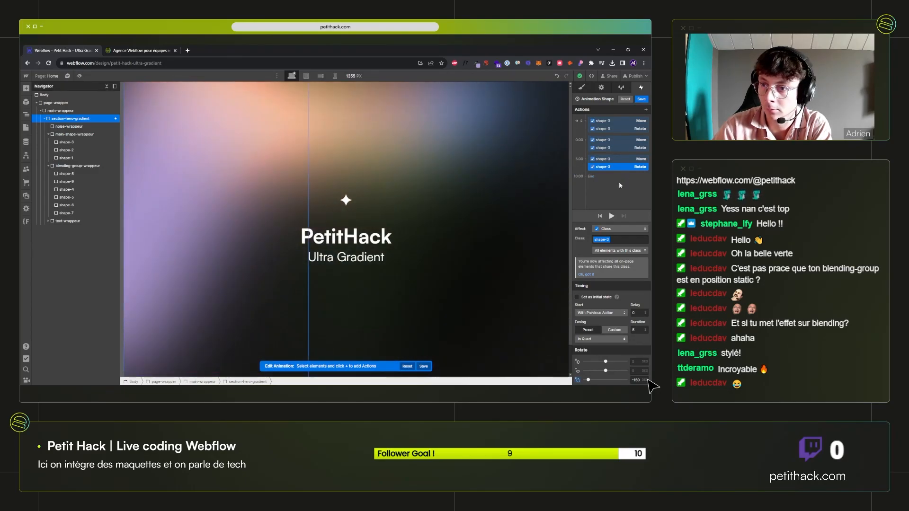
Save Animation Shape and preview the page full screen.
{"action": "left_click", "coordinate": [641, 99]}
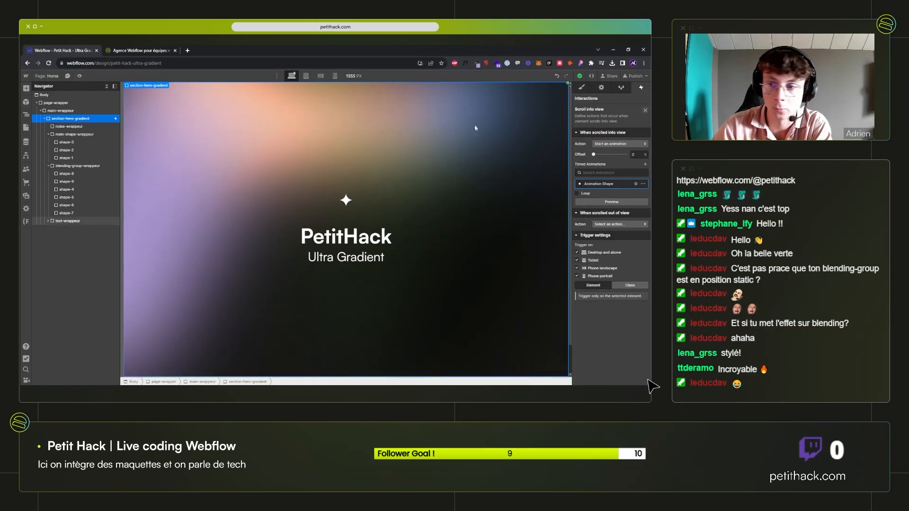
{"action": "left_click", "coordinate": [79, 76]}
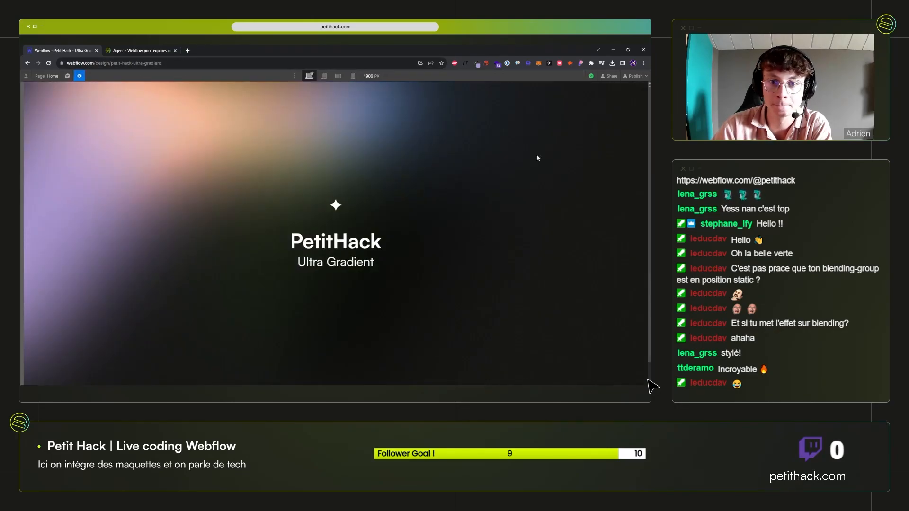
{"action": "key", "text": "F11"}
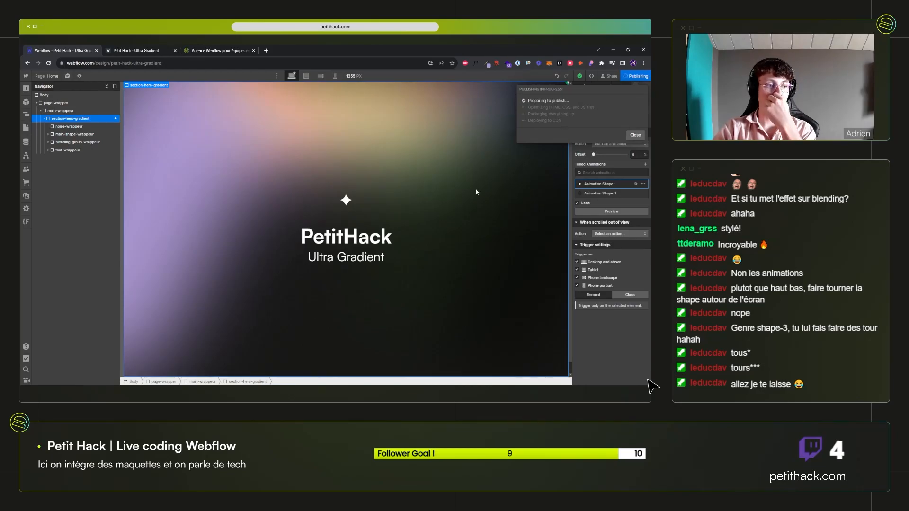
Dismiss the publishing progress, preview the page with its looping shape animation and return to the design view.
{"action": "left_click", "coordinate": [408, 162]}
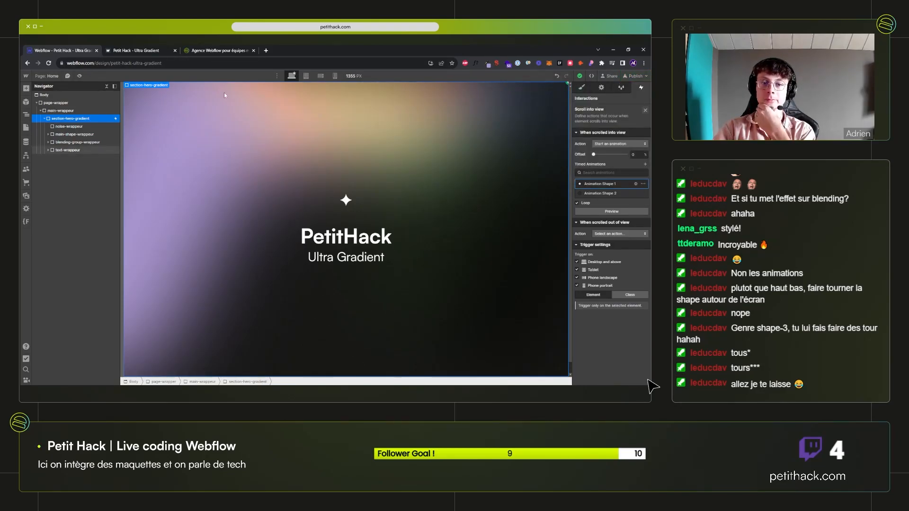
{"action": "left_click", "coordinate": [80, 77]}
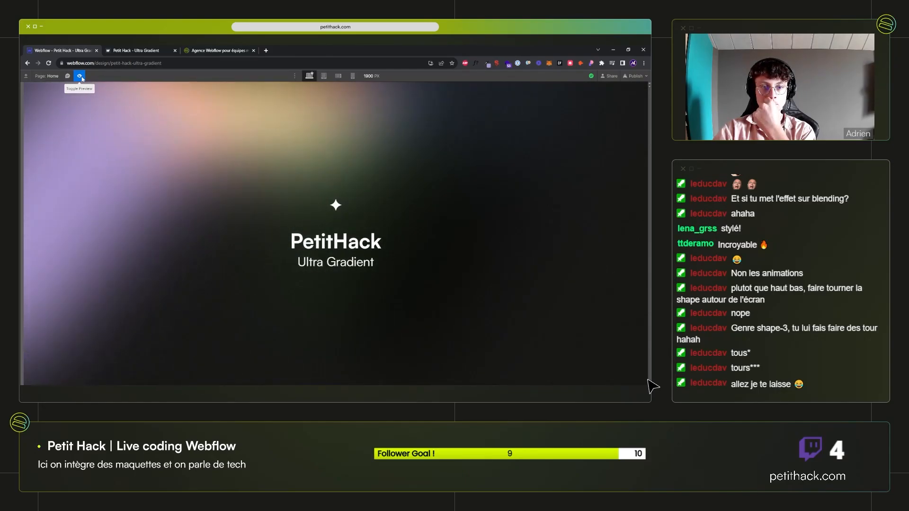
{"action": "left_click", "coordinate": [80, 76]}
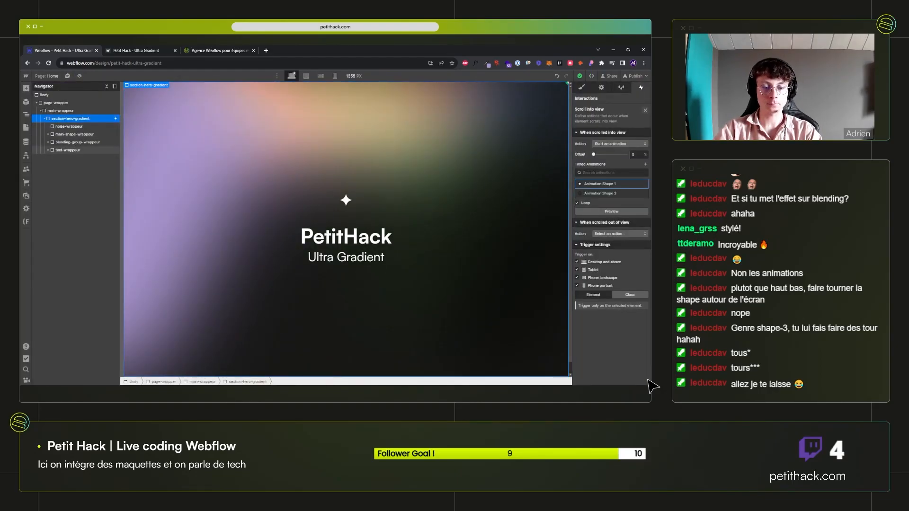
Switch to Figma, inspect the color code of the lime-yellow square in the Palette frame and return to Webflow.
{"action": "key", "text": "alt+Tab"}
{"action": "scroll", "coordinate": [196, 266], "scroll_direction": "up", "scroll_amount": 5}
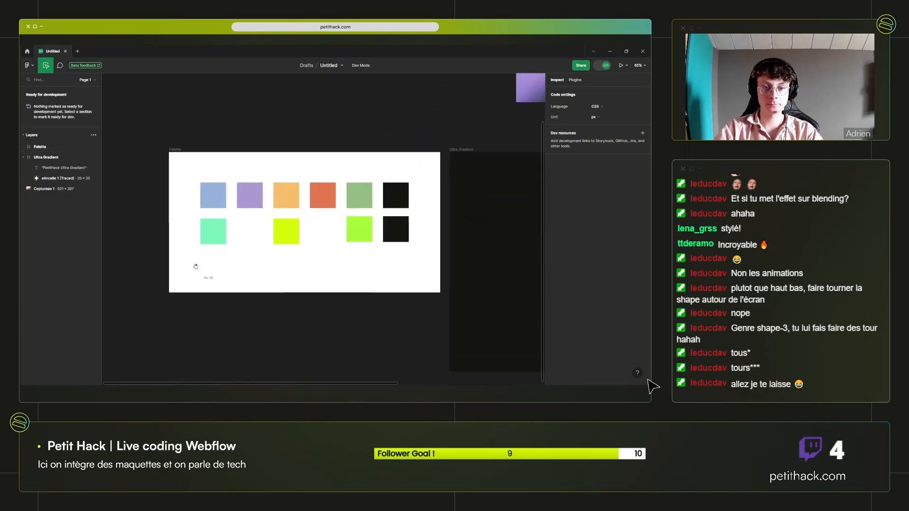
{"action": "left_click", "coordinate": [295, 232]}
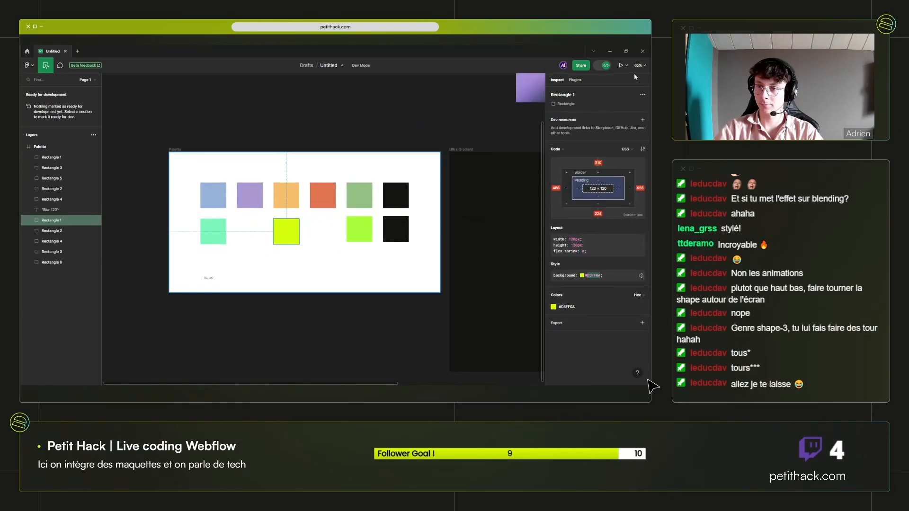
{"action": "key", "text": "alt+Tab"}
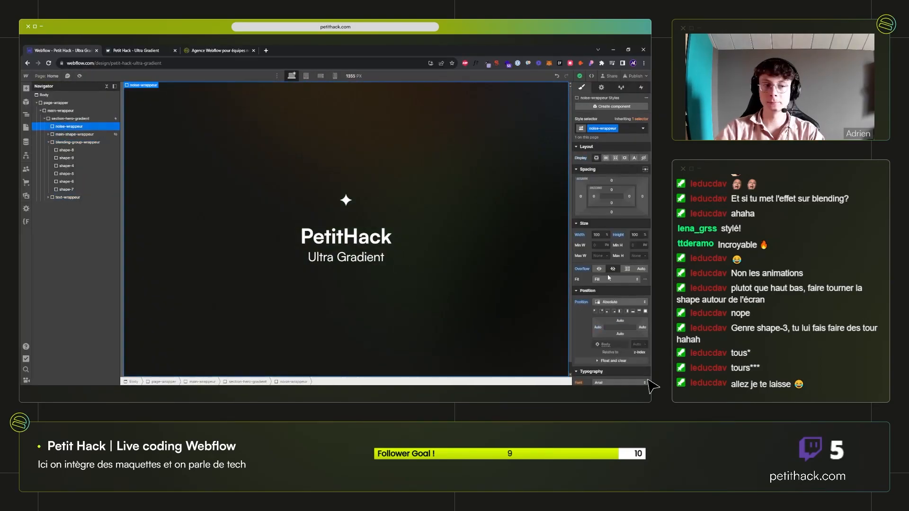
Show main-shape-wrappeur again by setting its display to Block and preview the green gradient.
{"action": "left_click", "coordinate": [48, 143]}
{"action": "left_click", "coordinate": [74, 134]}
{"action": "left_click", "coordinate": [596, 158]}
{"action": "left_click", "coordinate": [80, 76]}
{"action": "left_click", "coordinate": [79, 76]}
{"action": "left_click", "coordinate": [79, 76]}
{"action": "left_click", "coordinate": [79, 76]}
{"action": "left_click", "coordinate": [52, 142]}
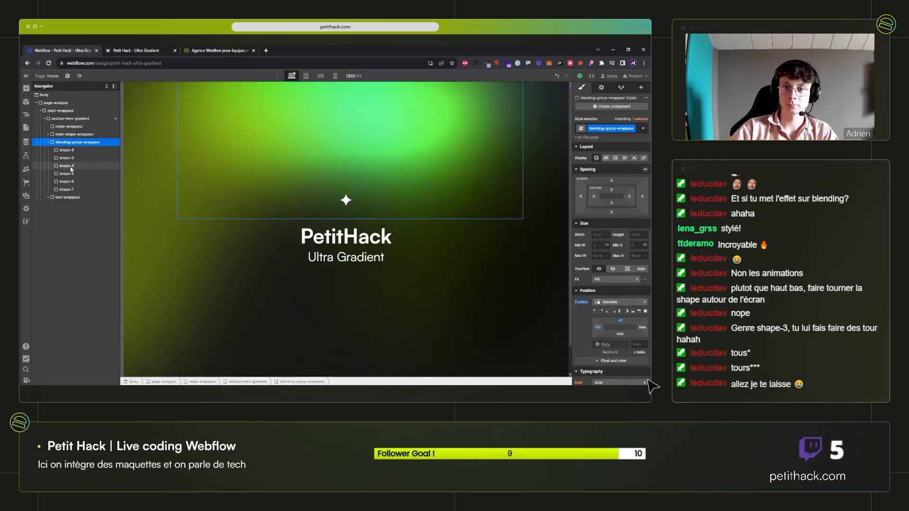
{"action": "left_click", "coordinate": [79, 75]}
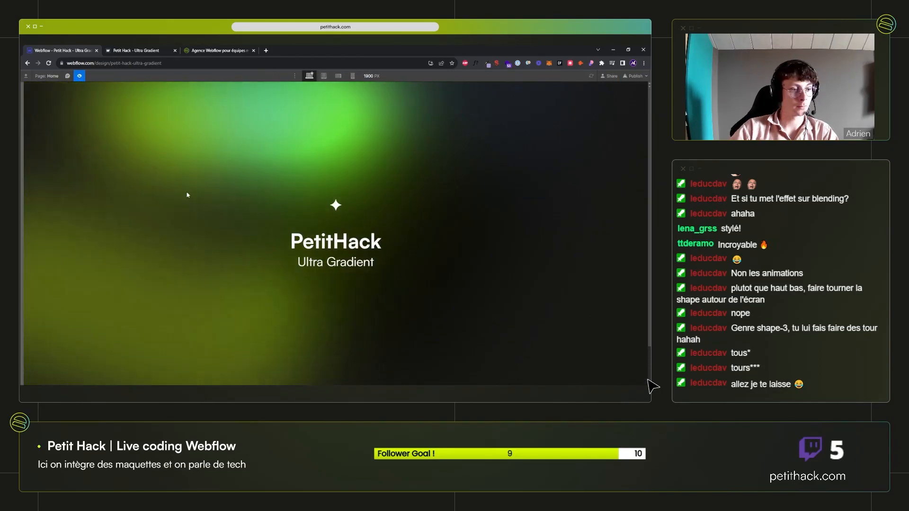
Set the height of blending-group-wrappeur to 100% and preview the page.
{"action": "left_click", "coordinate": [80, 76]}
{"action": "left_click", "coordinate": [52, 134]}
{"action": "left_click", "coordinate": [53, 142]}
{"action": "left_click", "coordinate": [639, 234]}
{"action": "left_click", "coordinate": [80, 76]}
Leave the preview and publish the updated site.
{"action": "left_click", "coordinate": [636, 76]}
{"action": "left_click", "coordinate": [549, 246]}
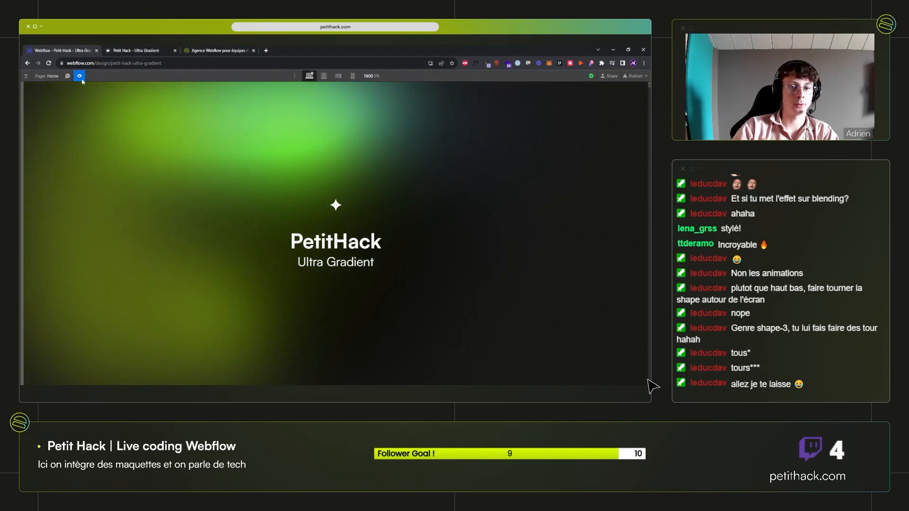
{"action": "key", "text": "ctrl+shift+p"}
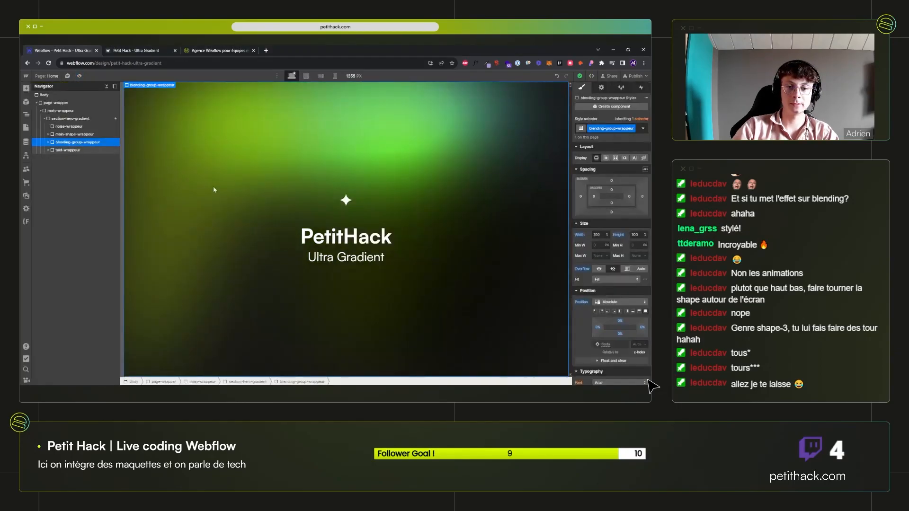
{"action": "left_click", "coordinate": [636, 76]}
View the published Ultra Gradient page full screen with the developer tools closed.
{"action": "left_click", "coordinate": [135, 50]}
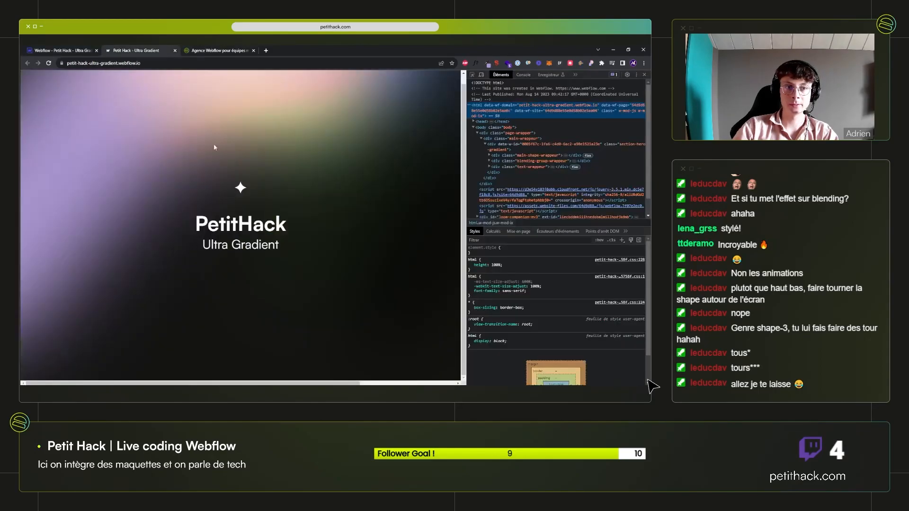
{"action": "left_click", "coordinate": [646, 75]}
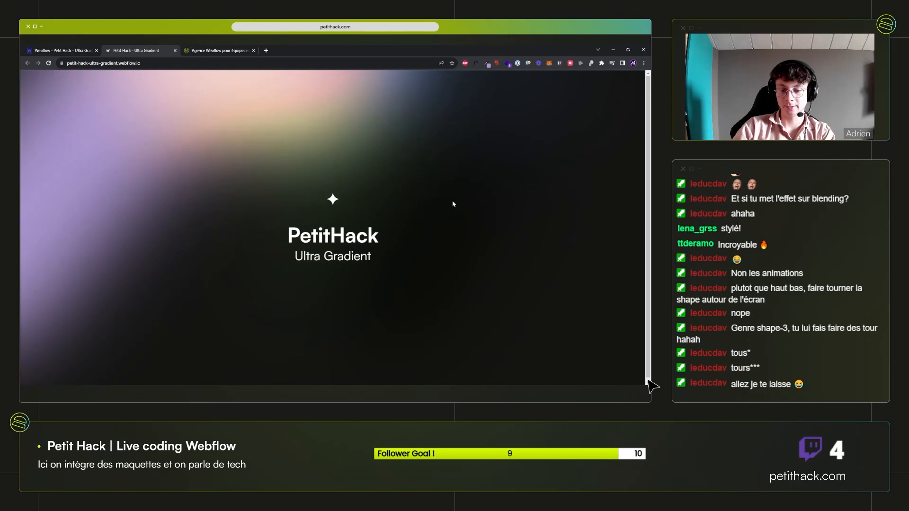
{"action": "key", "text": "F11"}
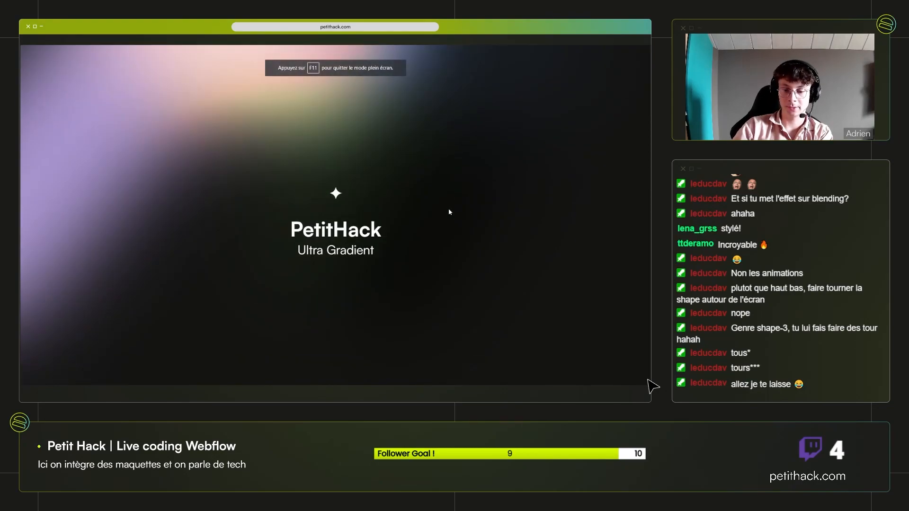